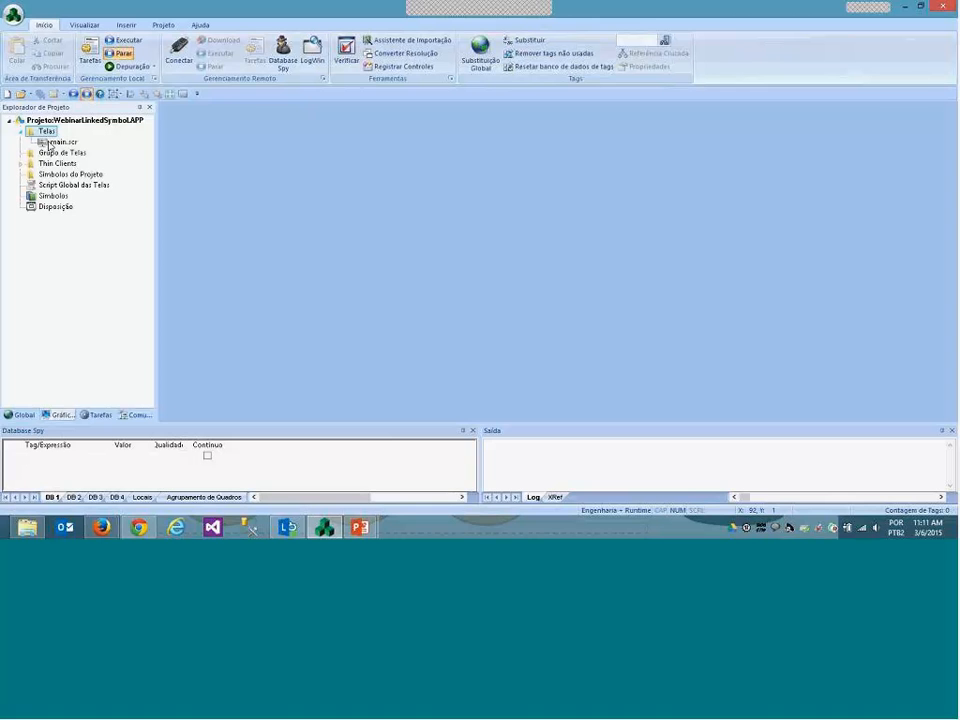
# Select main.scr among the project's screens, run the project locally, and return to the development environment.
pyautogui.click(50, 143)
pyautogui.rightClick(50, 143)
pyautogui.press('Escape')
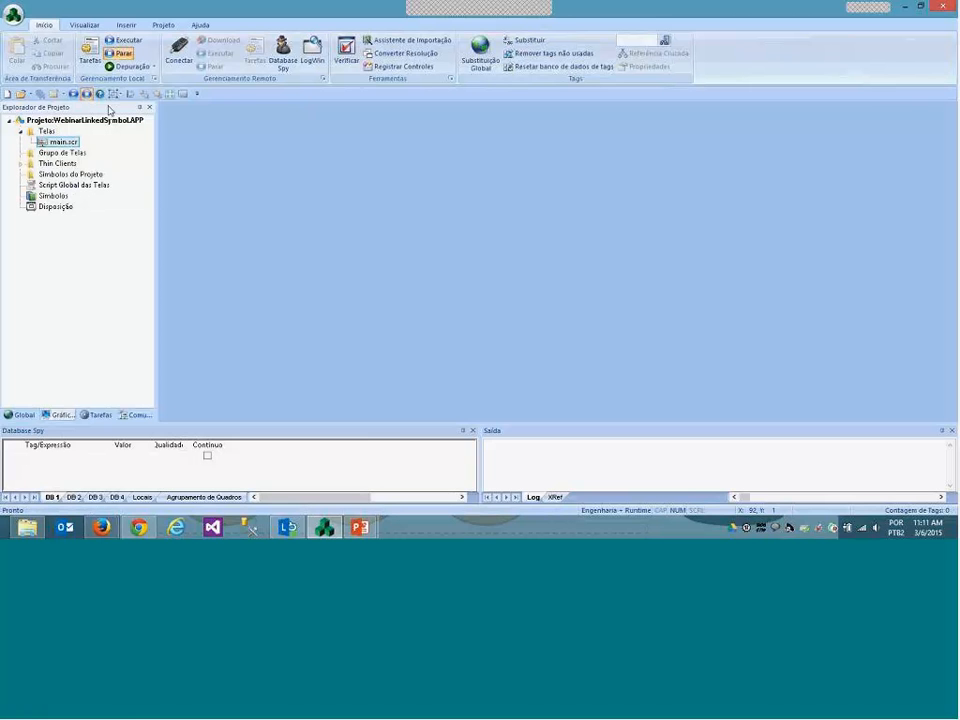
pyautogui.click(123, 40)
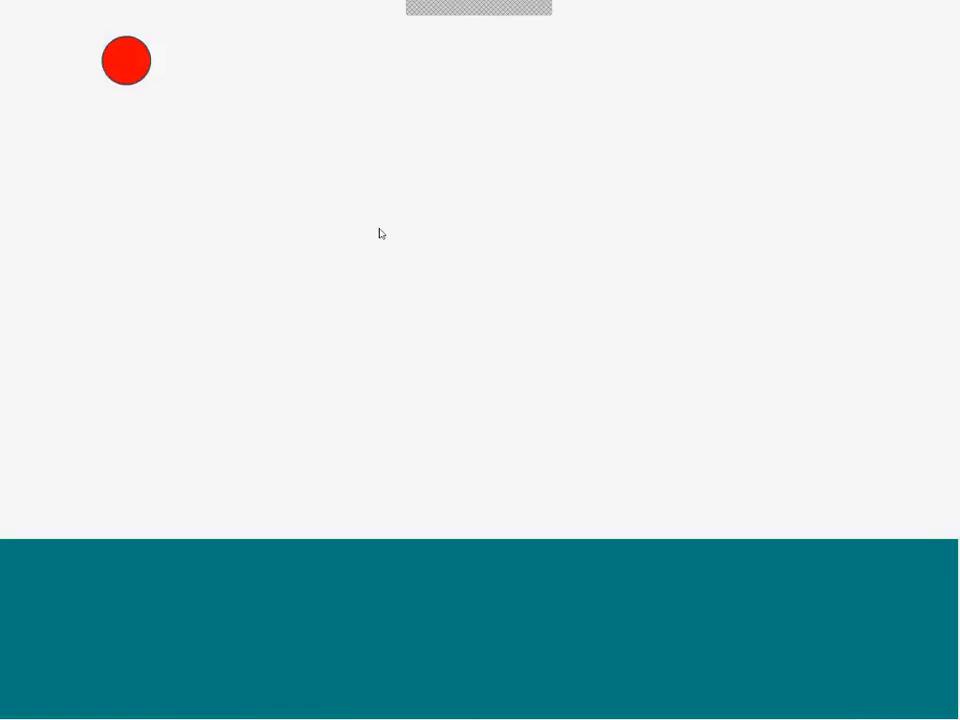
pyautogui.hotkey('alt', 'Tab')
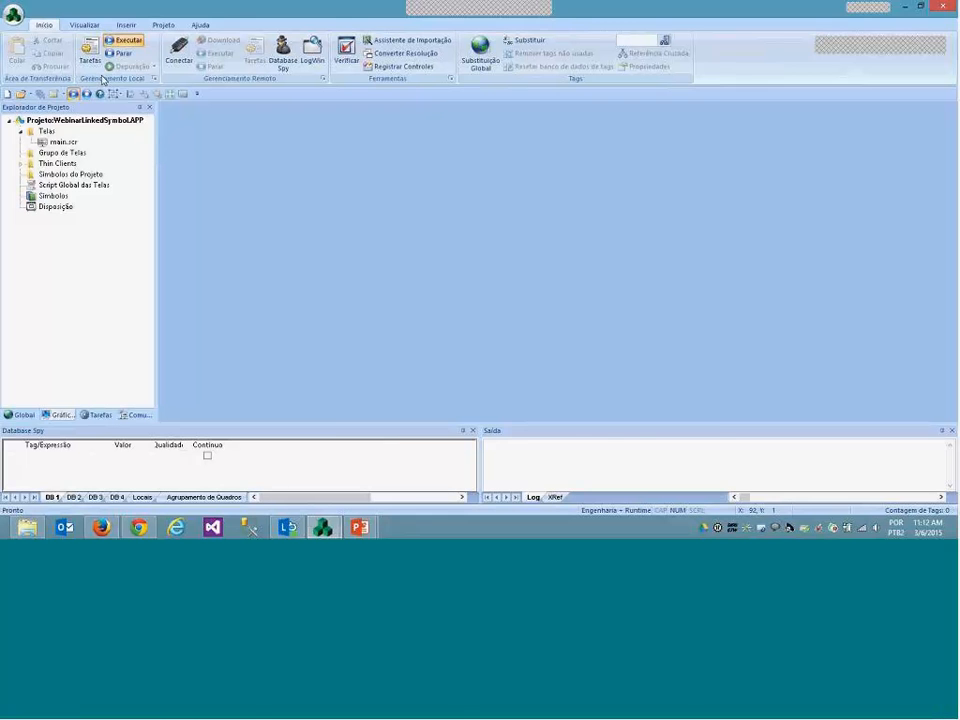
# Open the runtime task status list and compare Background Task with the PowerPoint Internal Architecture Diagram slide.
pyautogui.click(90, 52)
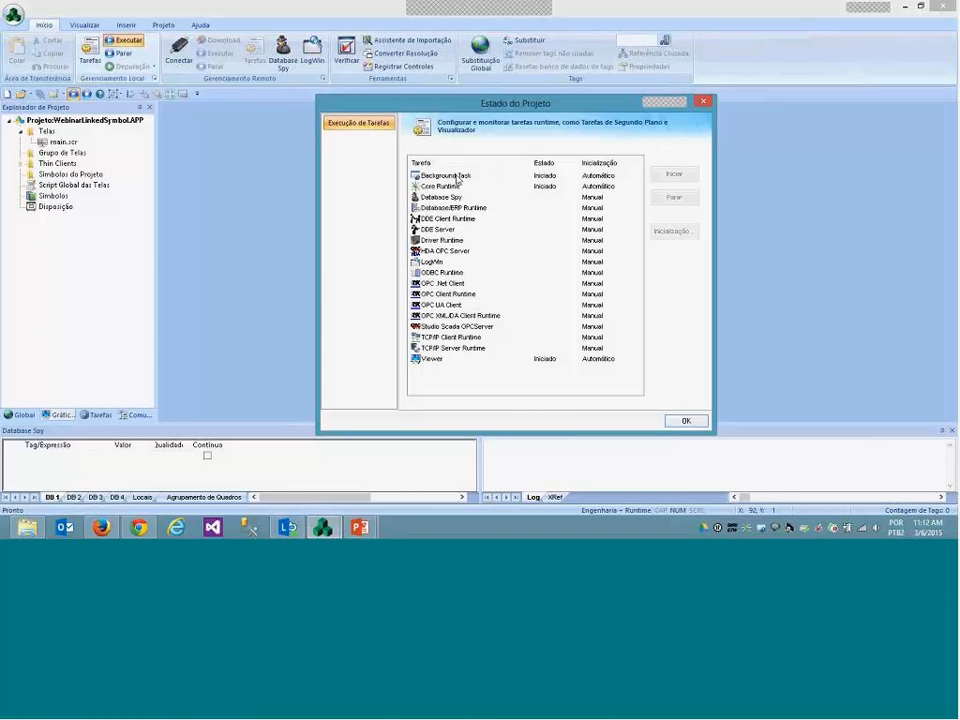
pyautogui.click(499, 177)
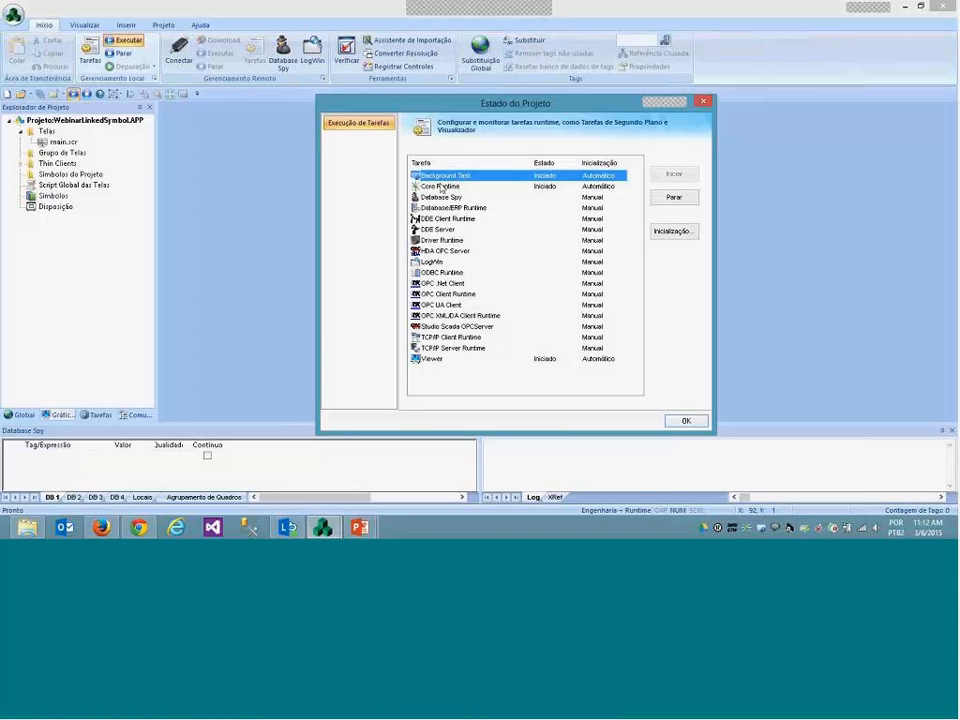
pyautogui.moveTo(360, 527)
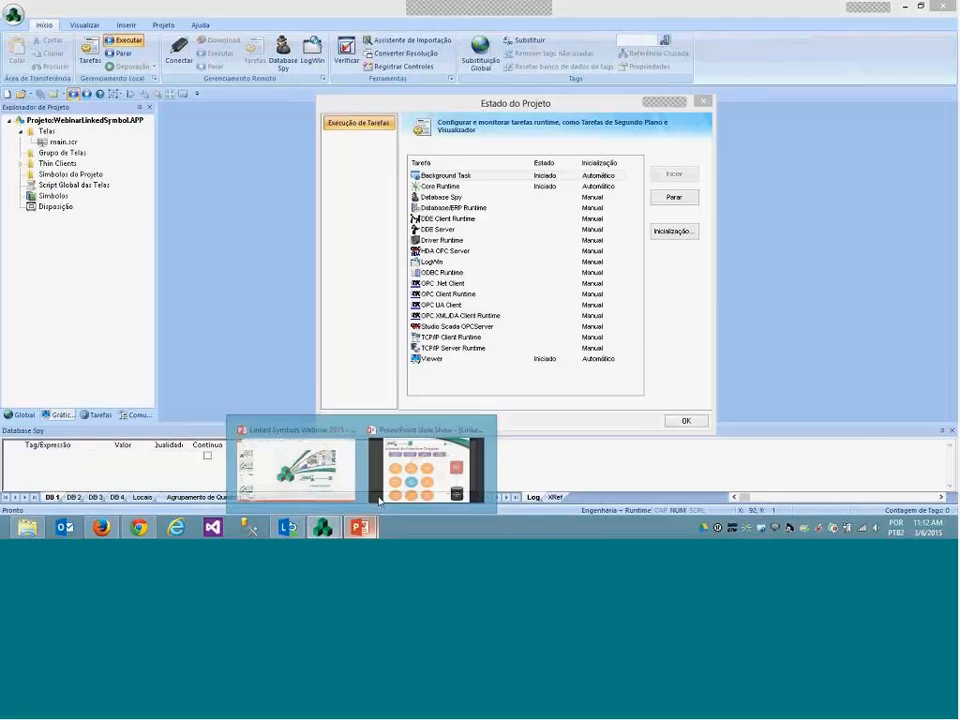
pyautogui.click(430, 462)
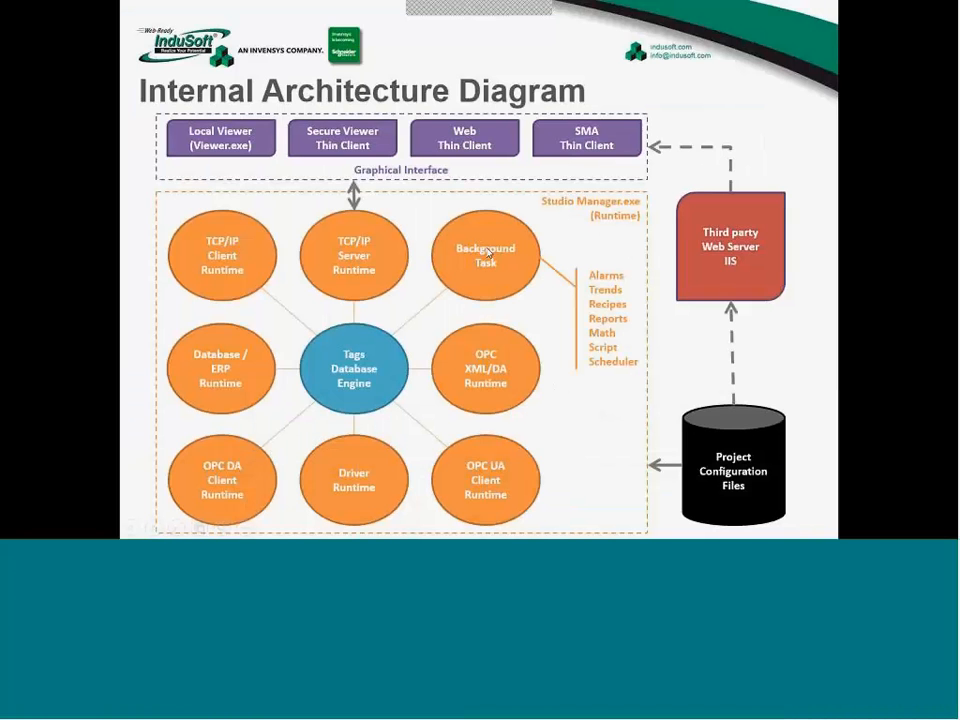
pyautogui.hotkey('alt', 'Tab')
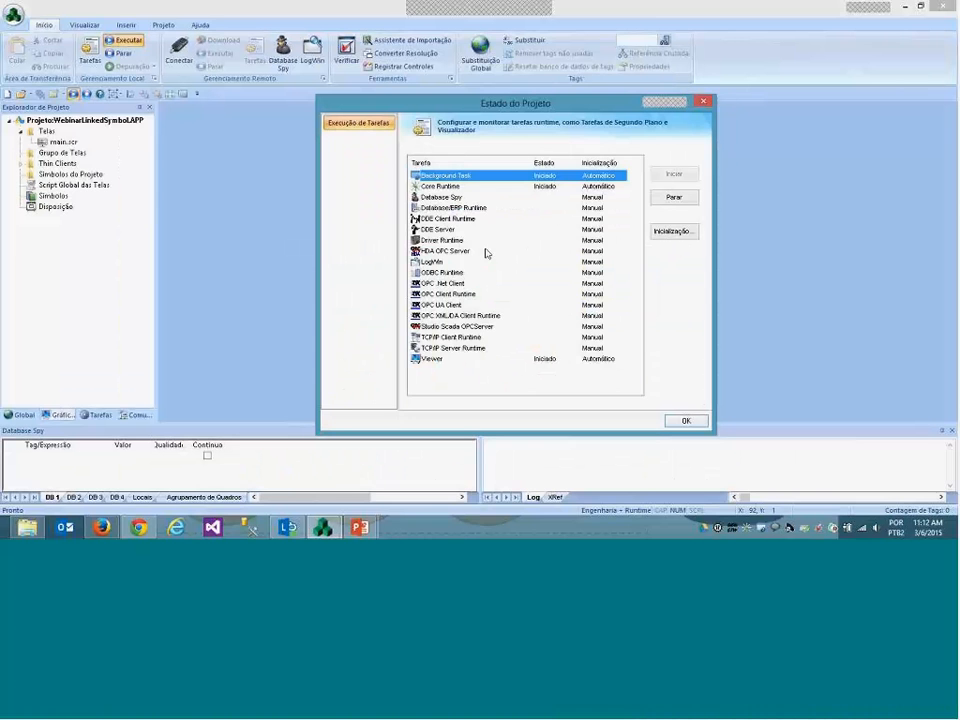
# Examine the Core Runtime and Viewer tasks, compare Viewer with the architecture diagram slide, and close the task status list.
pyautogui.click(456, 186)
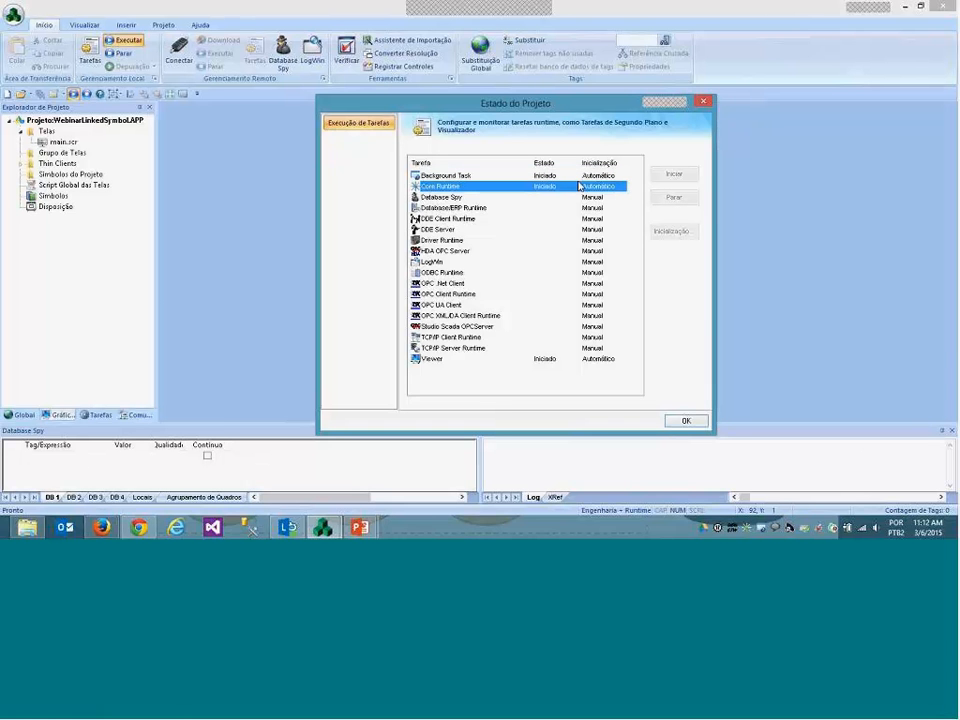
pyautogui.click(474, 359)
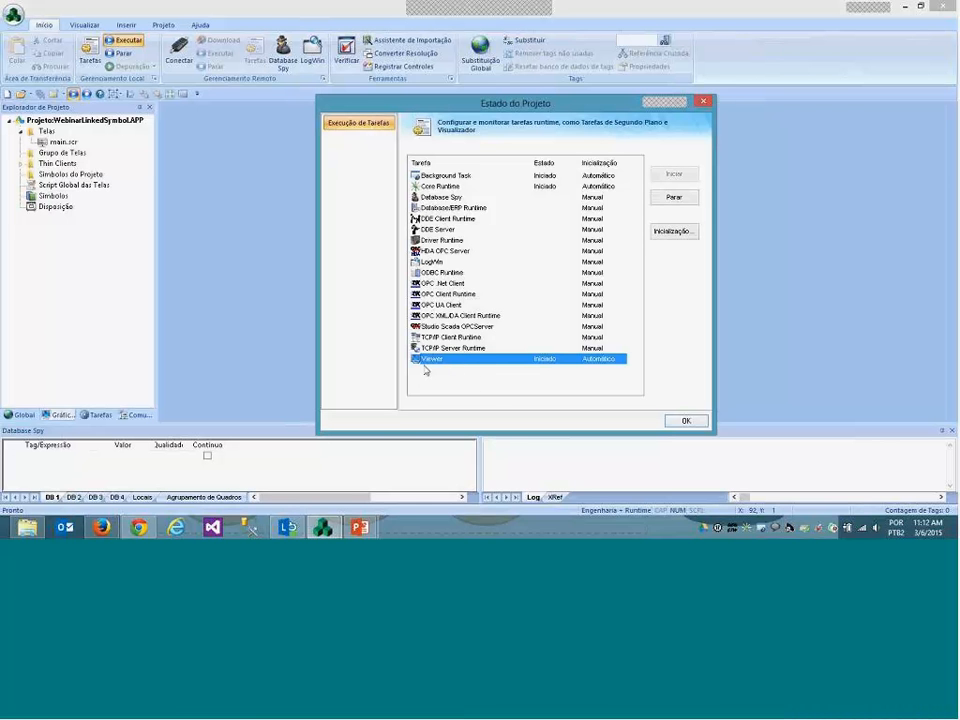
pyautogui.moveTo(366, 527)
pyautogui.click(405, 467)
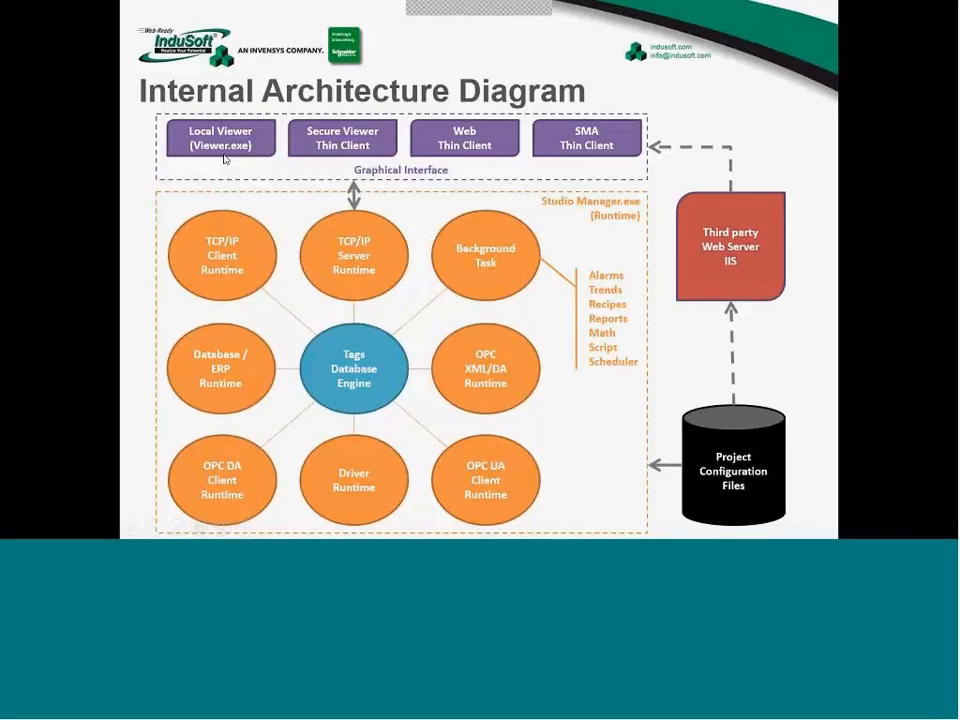
pyautogui.hotkey('alt', 'Tab')
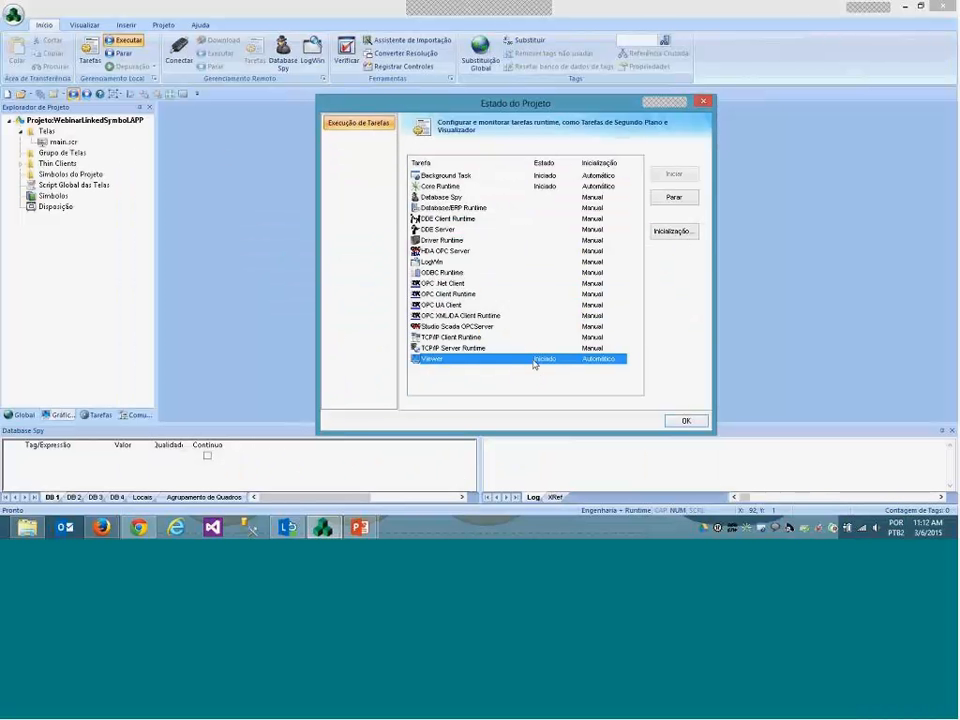
pyautogui.click(682, 420)
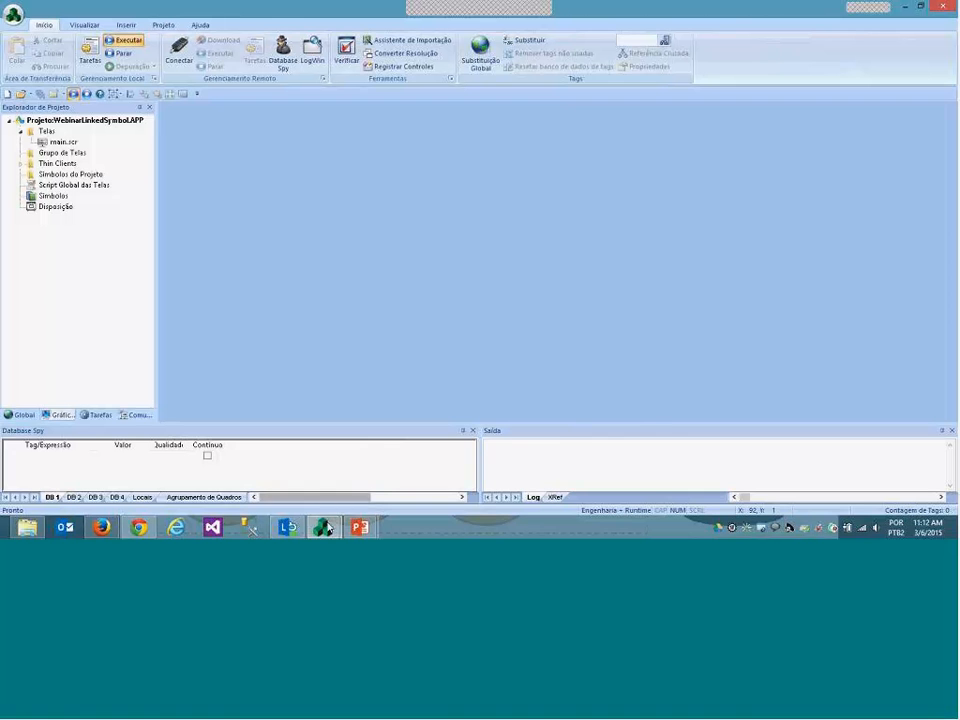
# Bring up the running project's viewer window to look at its screen, and return to the development environment.
pyautogui.moveTo(327, 528)
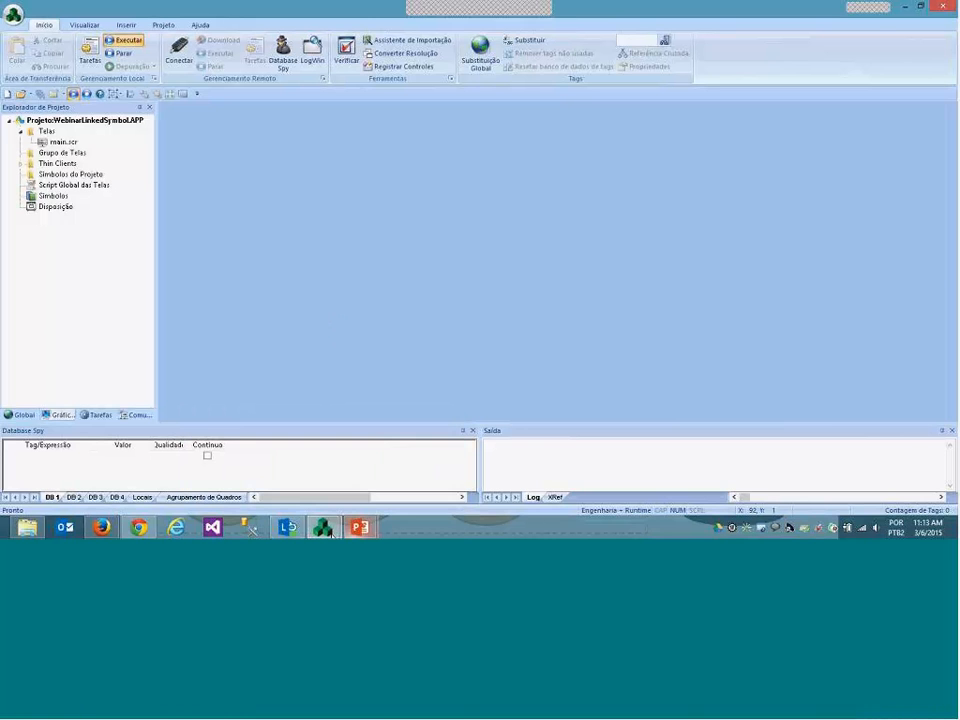
pyautogui.click(328, 531)
pyautogui.click(389, 465)
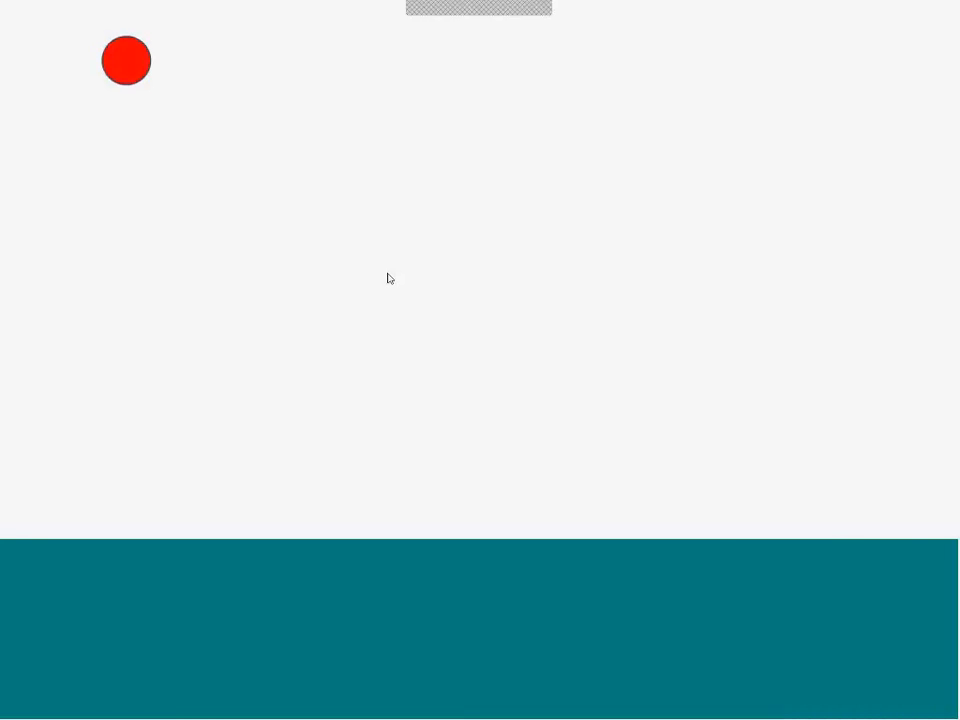
pyautogui.hotkey('alt', 'Tab')
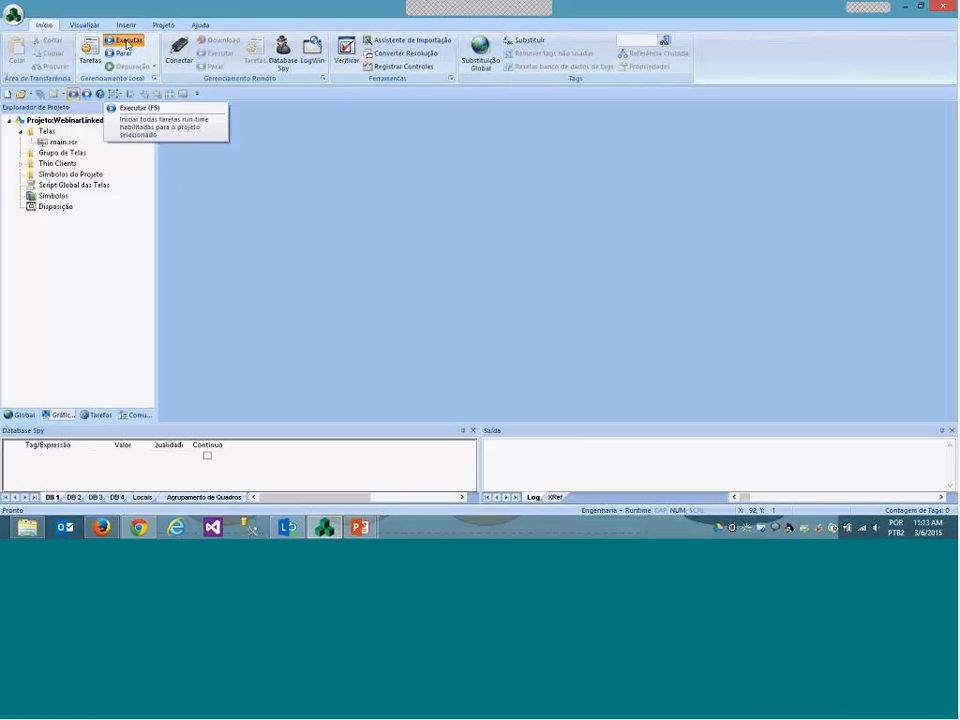
# Recheck the states of the runtime tasks against the Internal Architecture Diagram slide and return to the development environment.
pyautogui.click(127, 42)
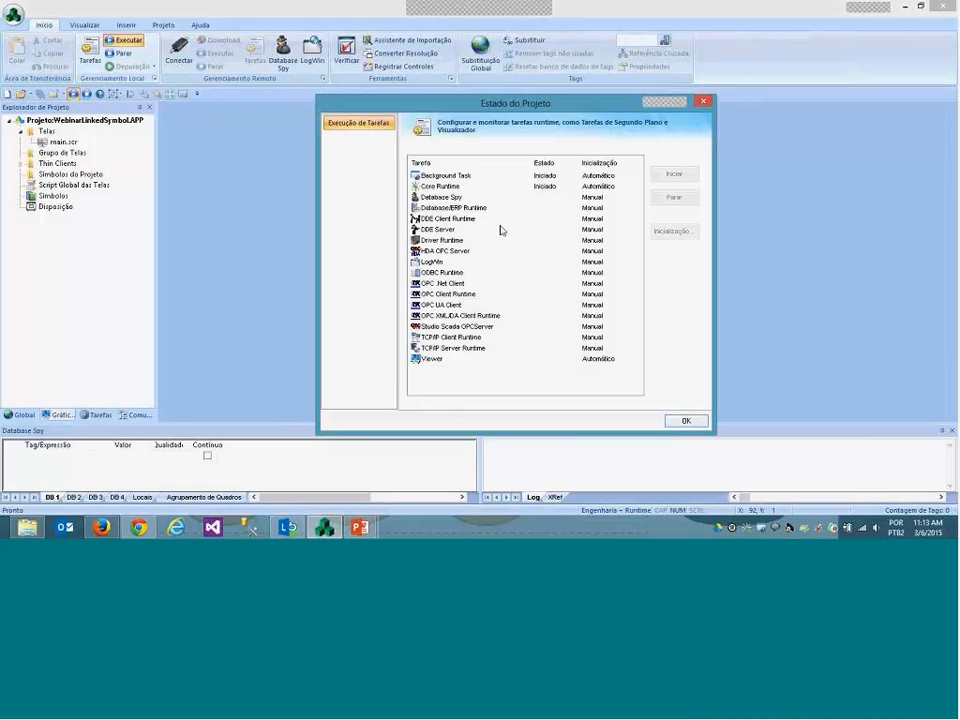
pyautogui.moveTo(360, 527)
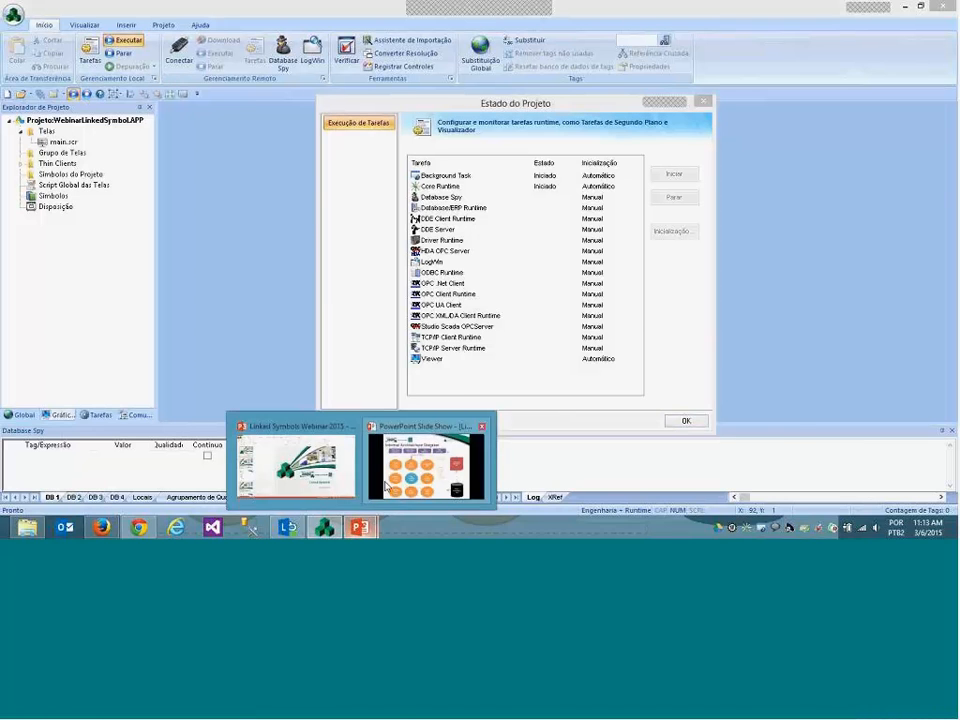
pyautogui.click(429, 405)
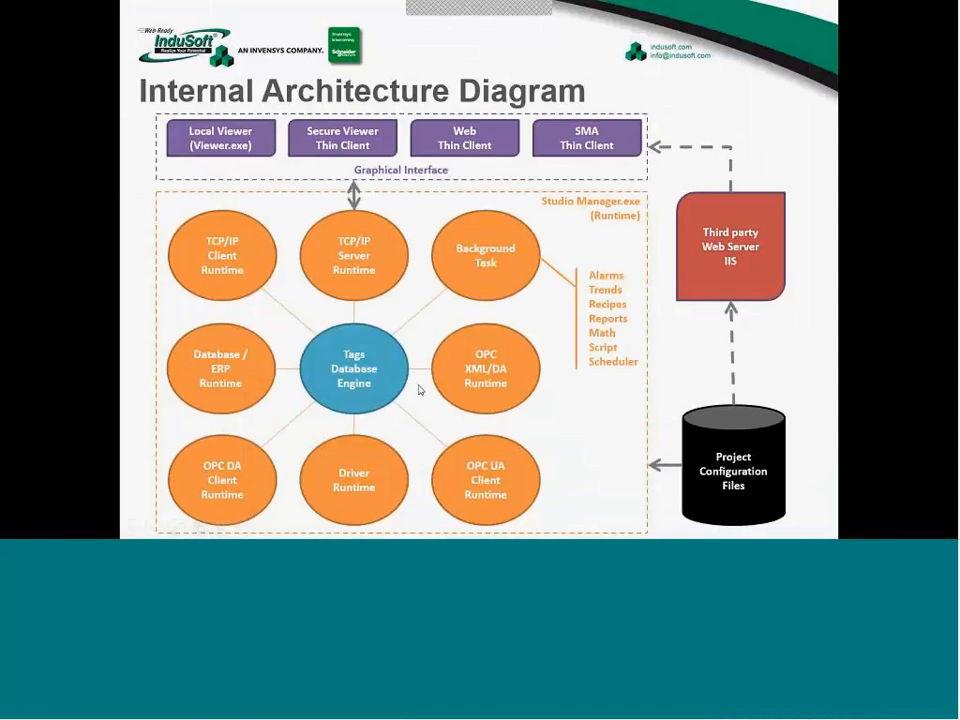
pyautogui.hotkey('alt', 'Tab')
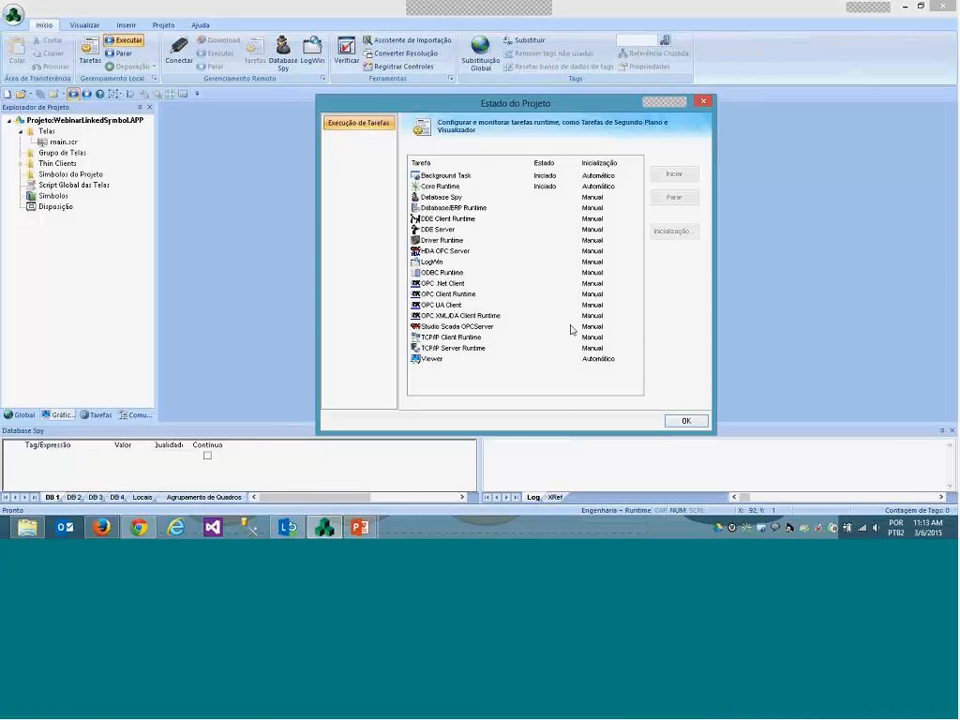
pyautogui.click(685, 421)
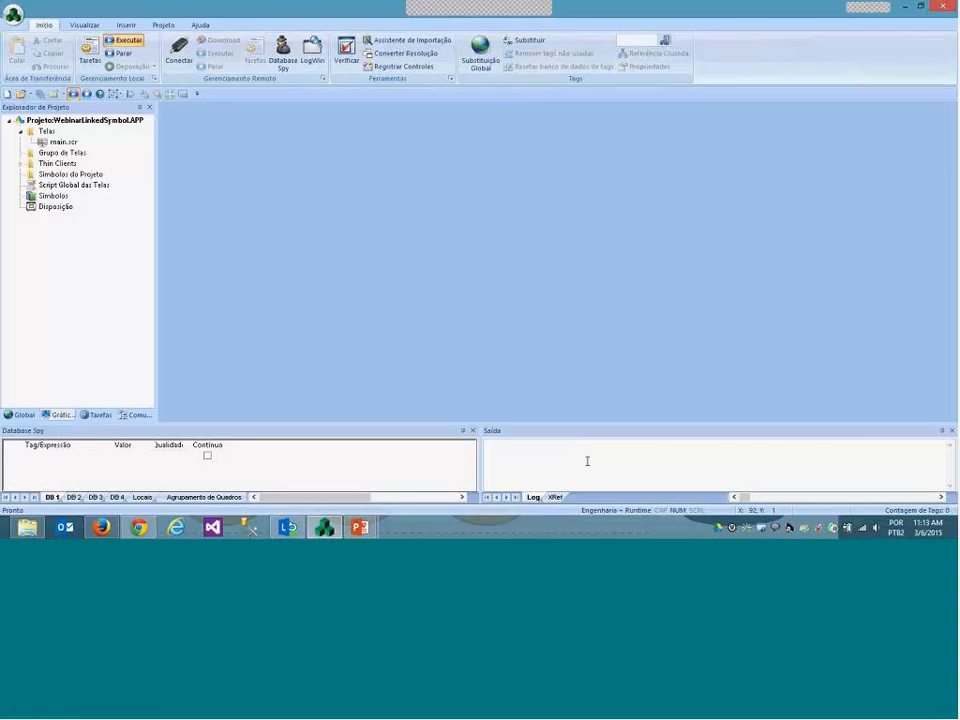
pyautogui.click(358, 527)
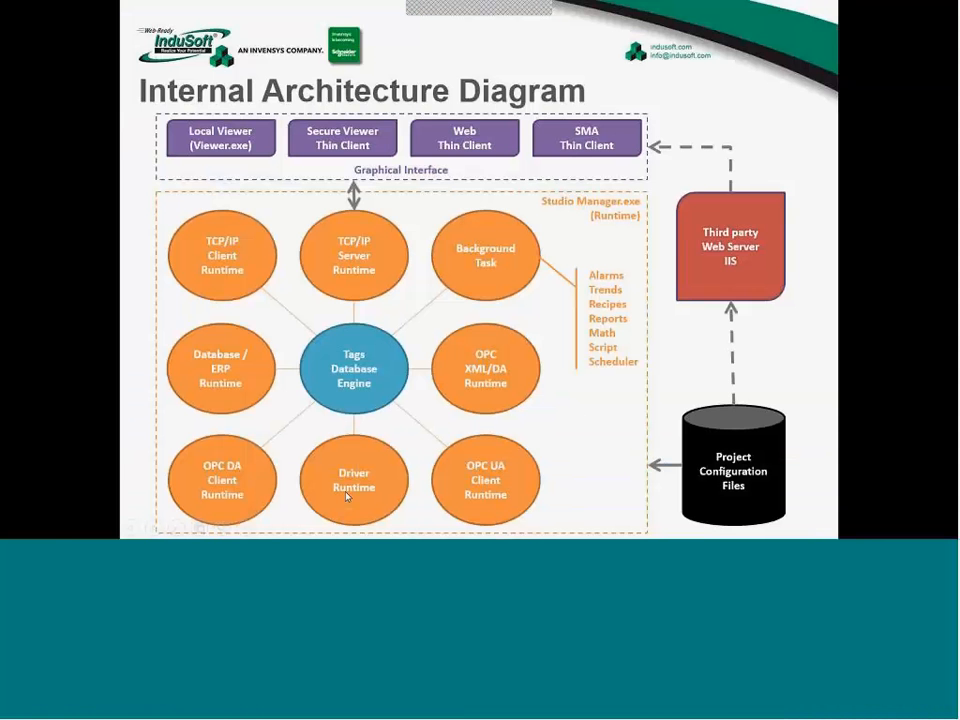
pyautogui.hotkey('alt', 'Tab')
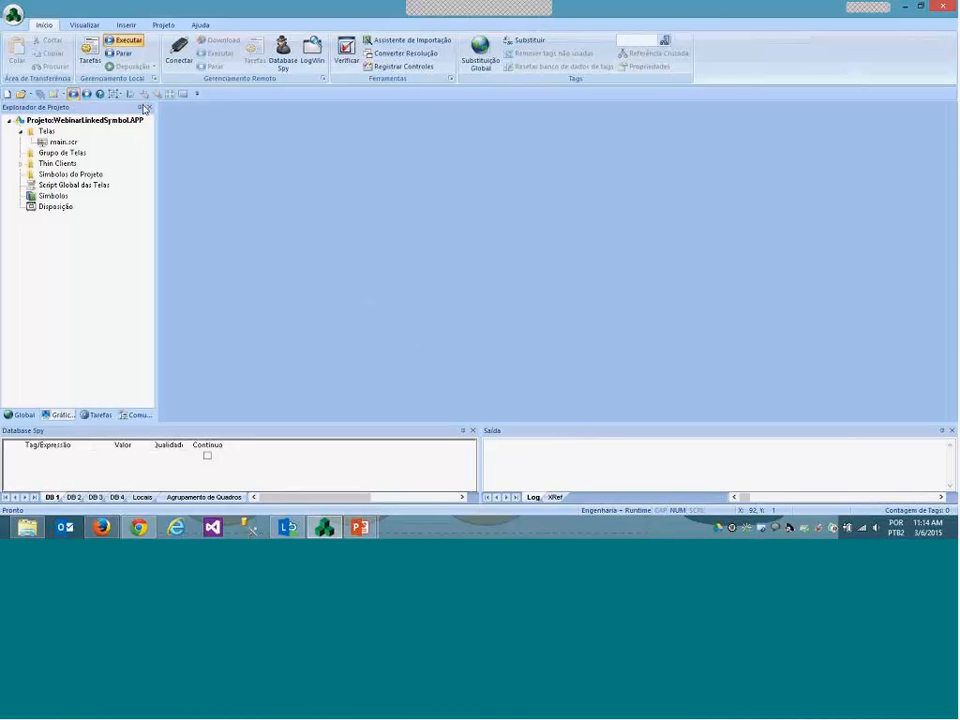
# Stop the local project and check the states of its runtime tasks in the task status list.
pyautogui.click(120, 55)
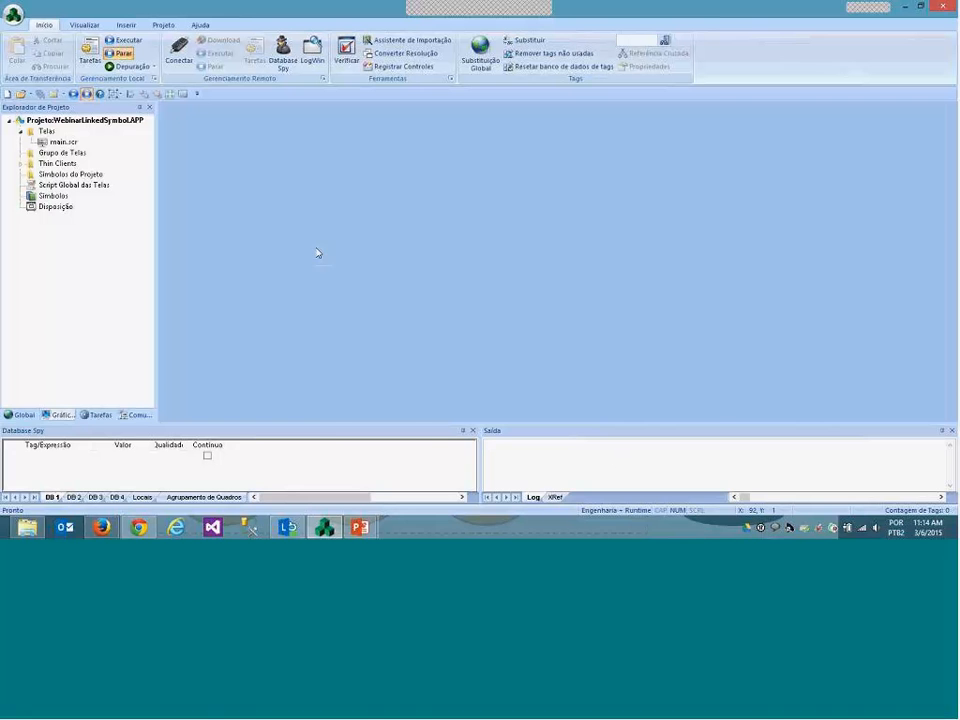
pyautogui.click(90, 52)
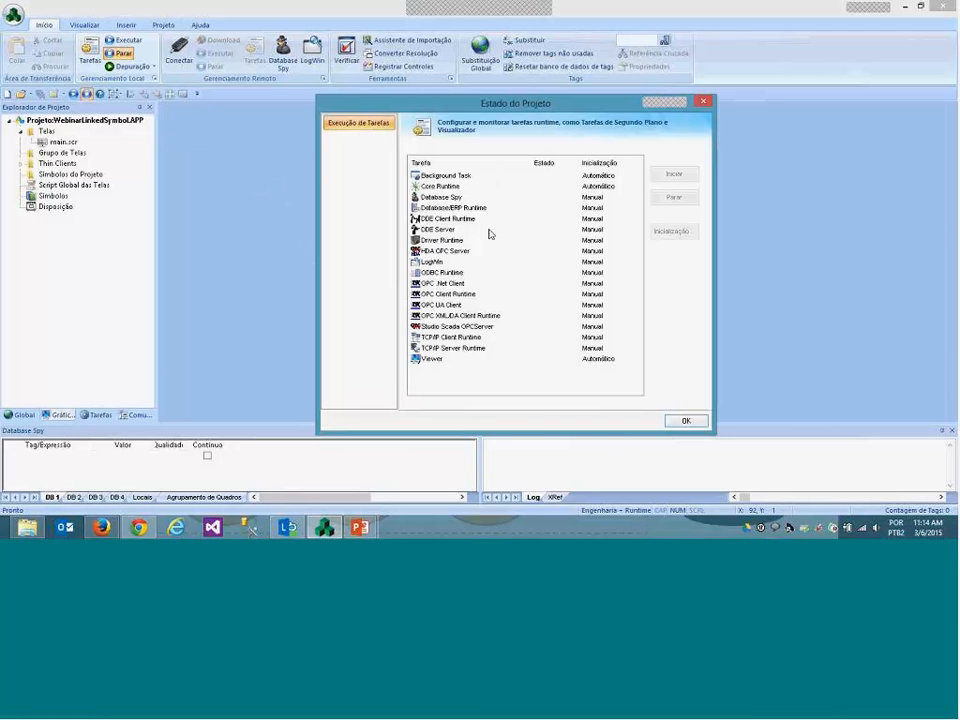
pyautogui.click(532, 177)
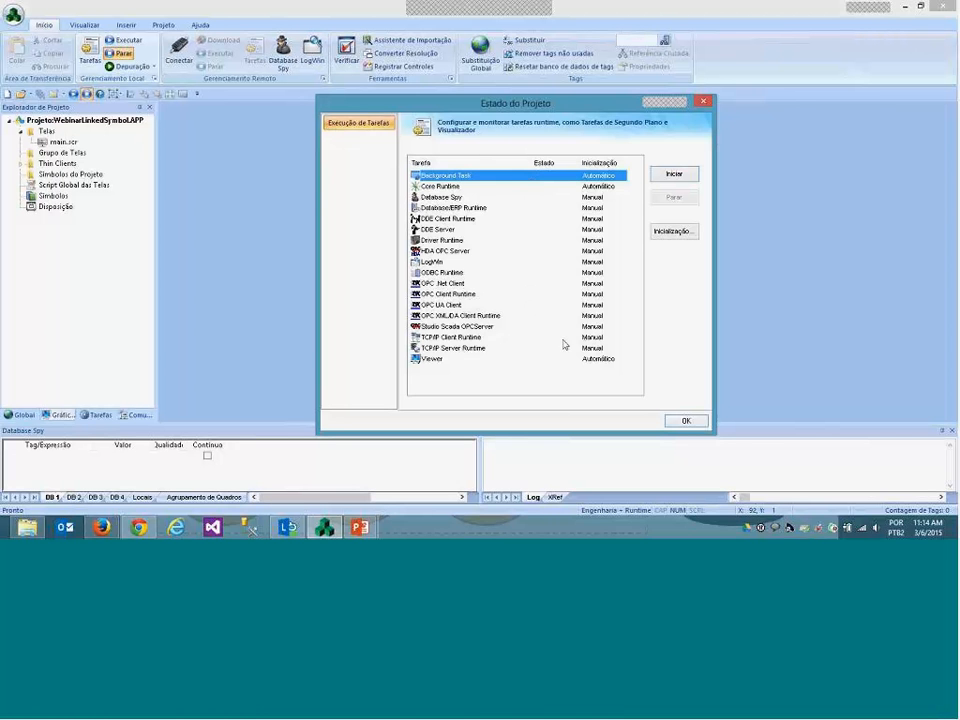
pyautogui.click(685, 421)
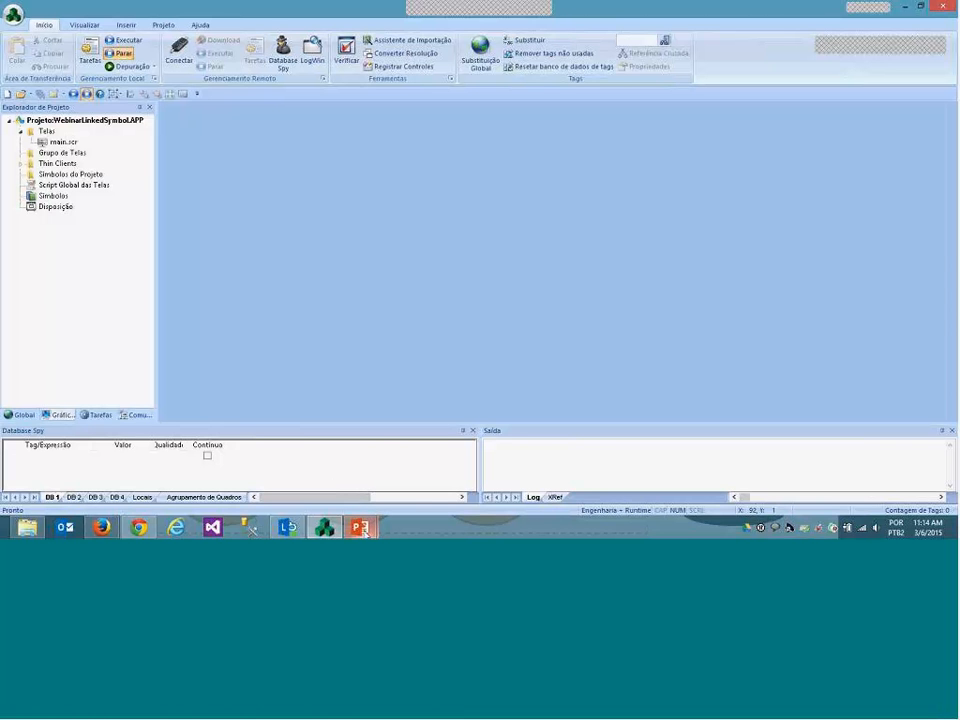
# Switch to the PowerPoint slide show and advance to the slide "Linked Symbols – Objetivos e Benefícios".
pyautogui.moveTo(363, 532)
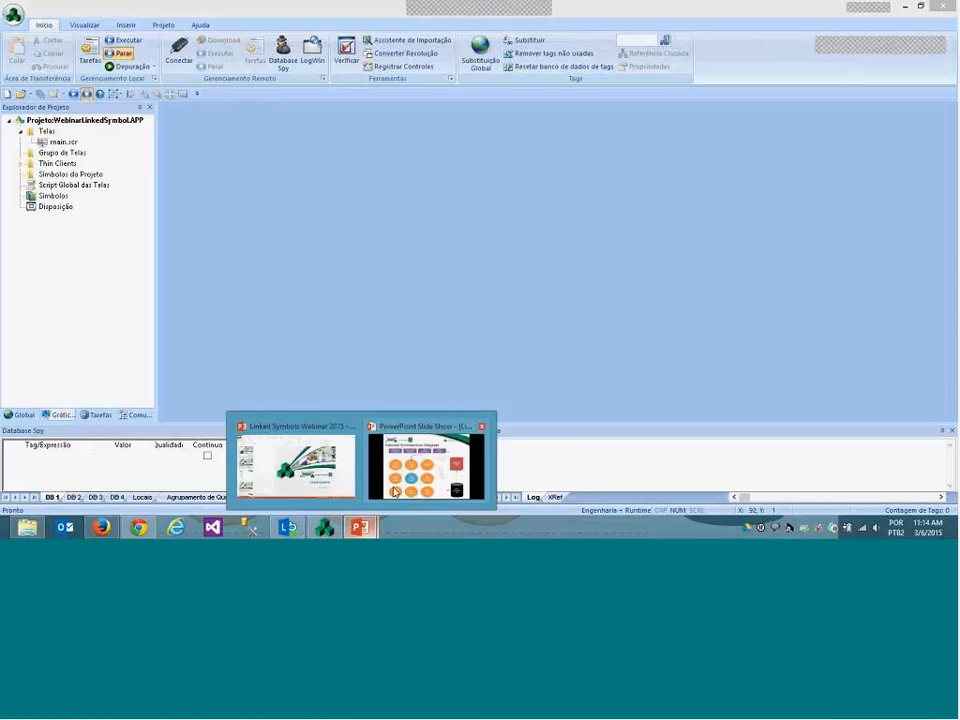
pyautogui.click(425, 460)
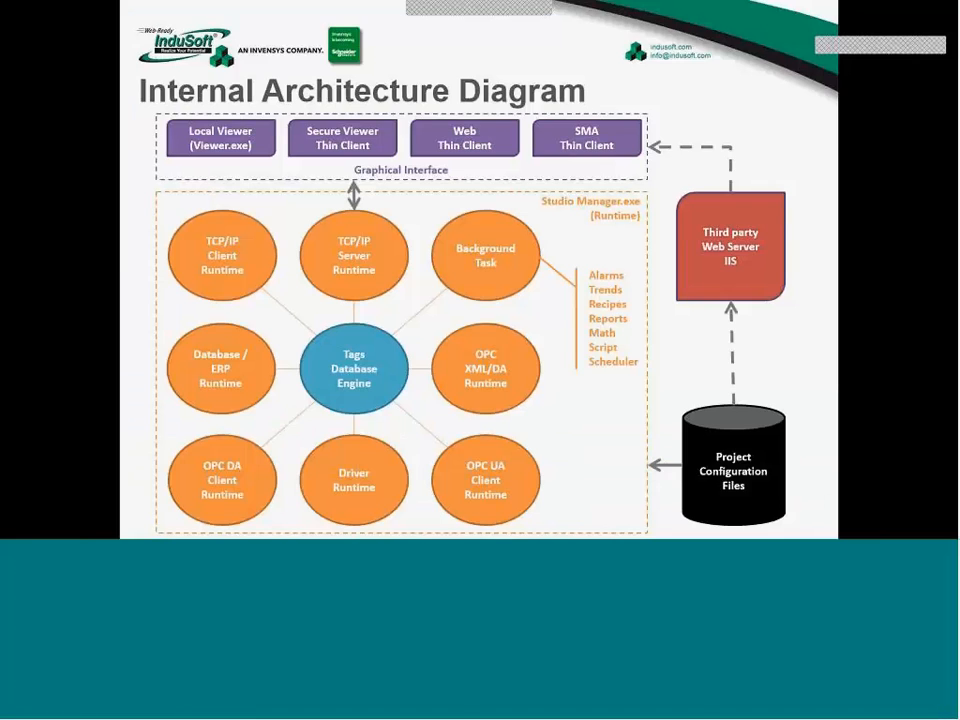
pyautogui.press('Right')
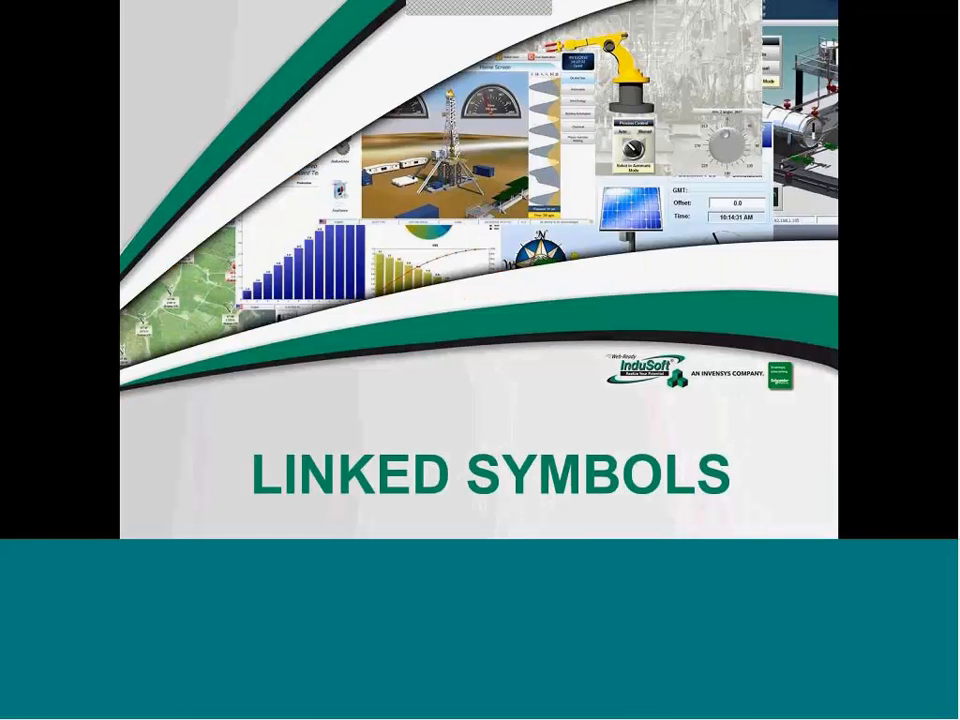
pyautogui.press('Right')
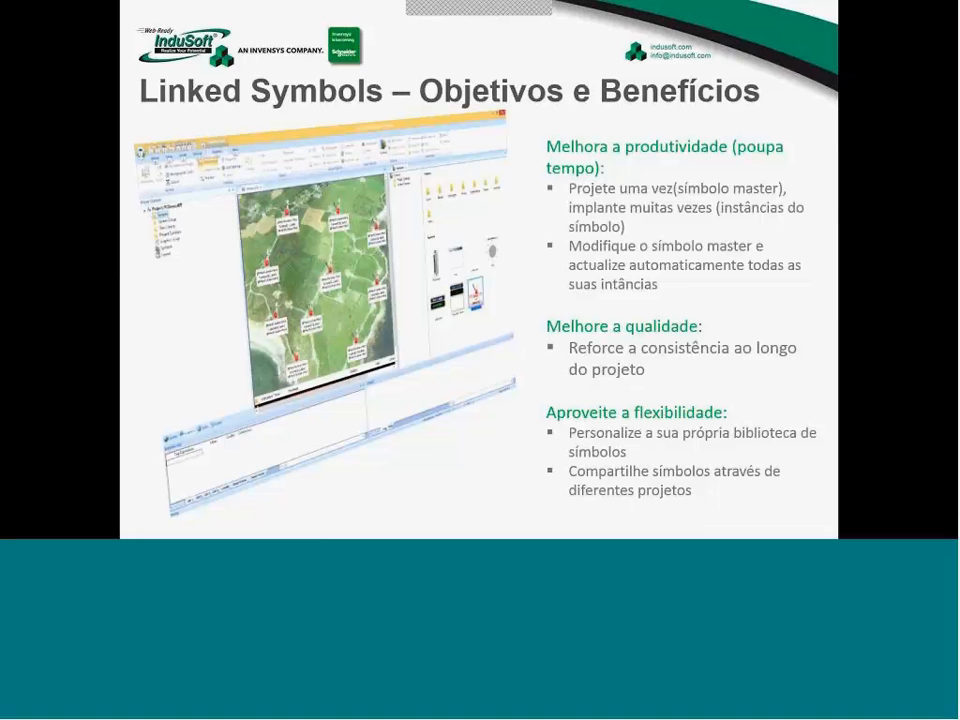
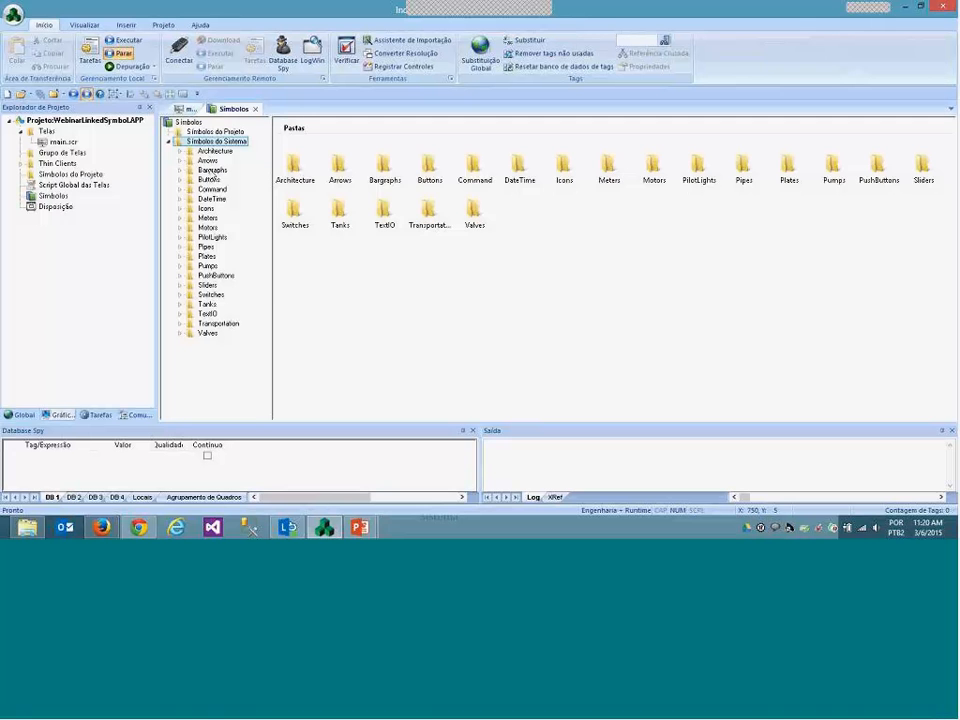
# Browse the Bargraphs, Buttons and Tanks folders of the system symbols library.
pyautogui.click(212, 170)
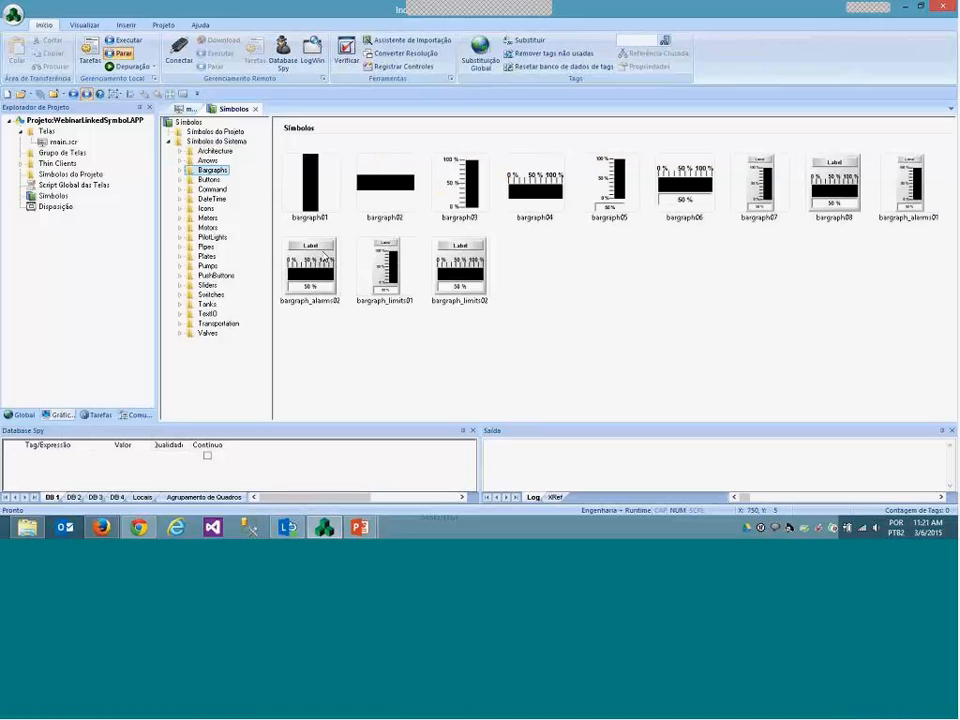
pyautogui.click(209, 179)
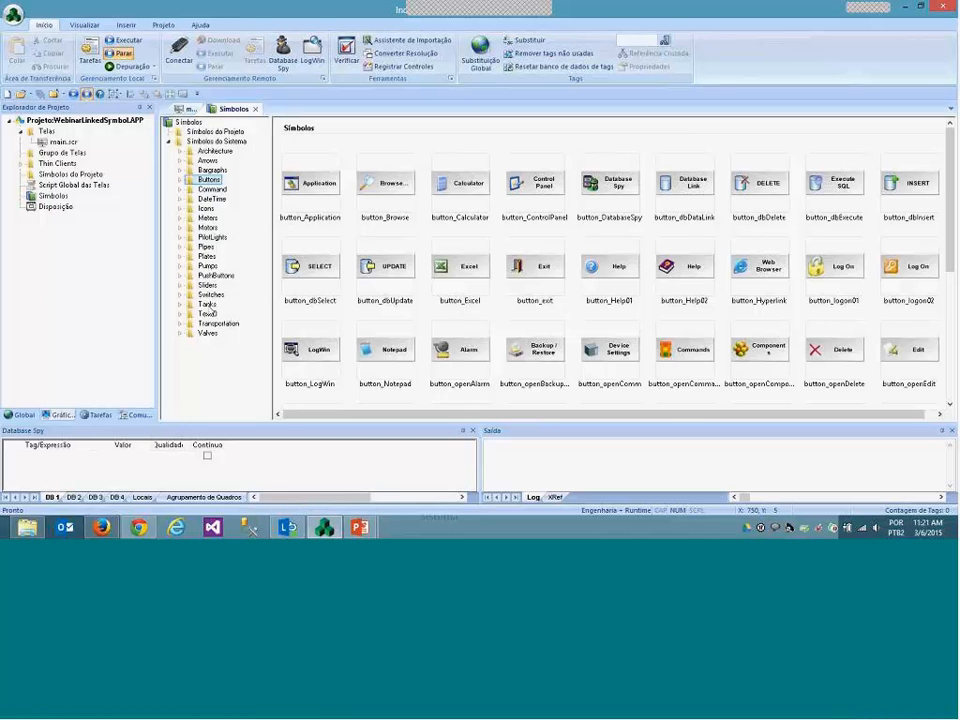
pyautogui.click(207, 304)
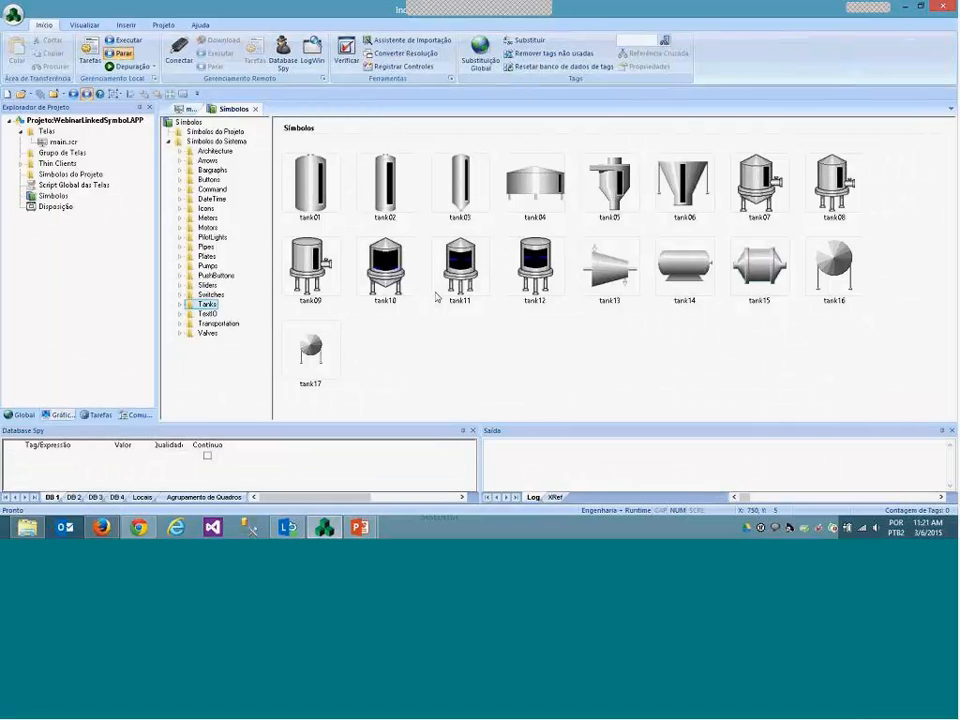
# Place the slider01 symbol from the system library's Sliders folder on the main screen, beside the circle.
pyautogui.click(206, 286)
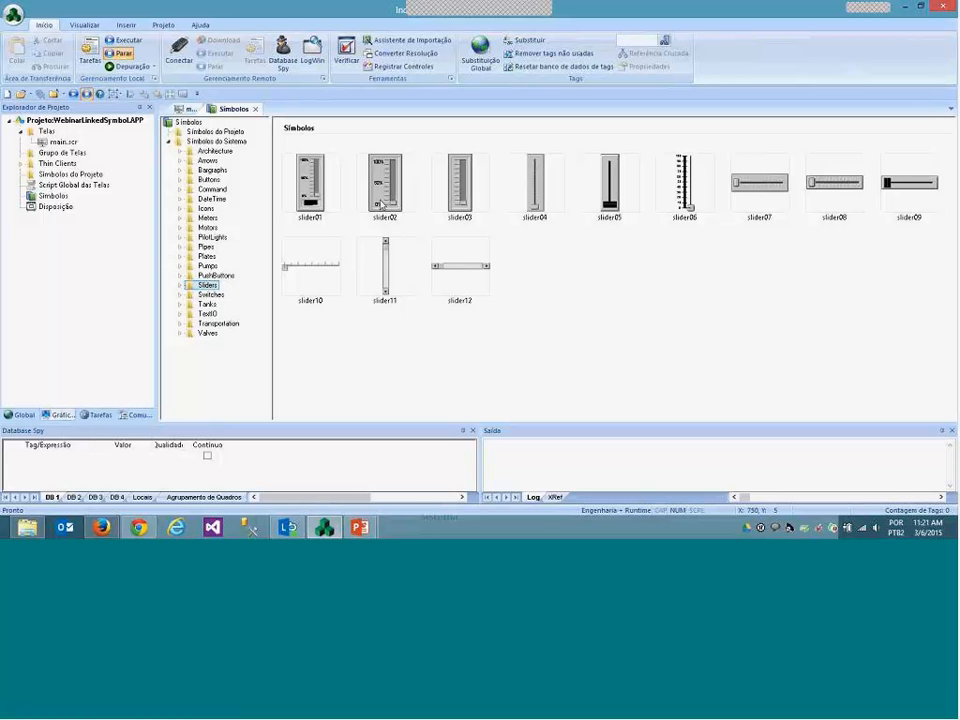
pyautogui.click(306, 184)
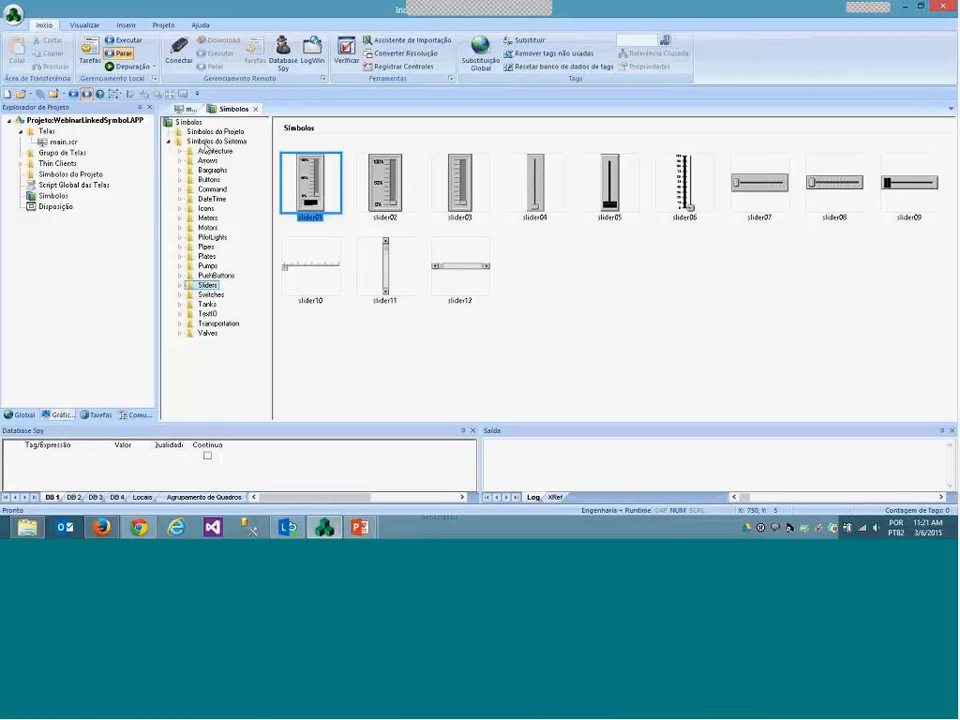
pyautogui.click(189, 108)
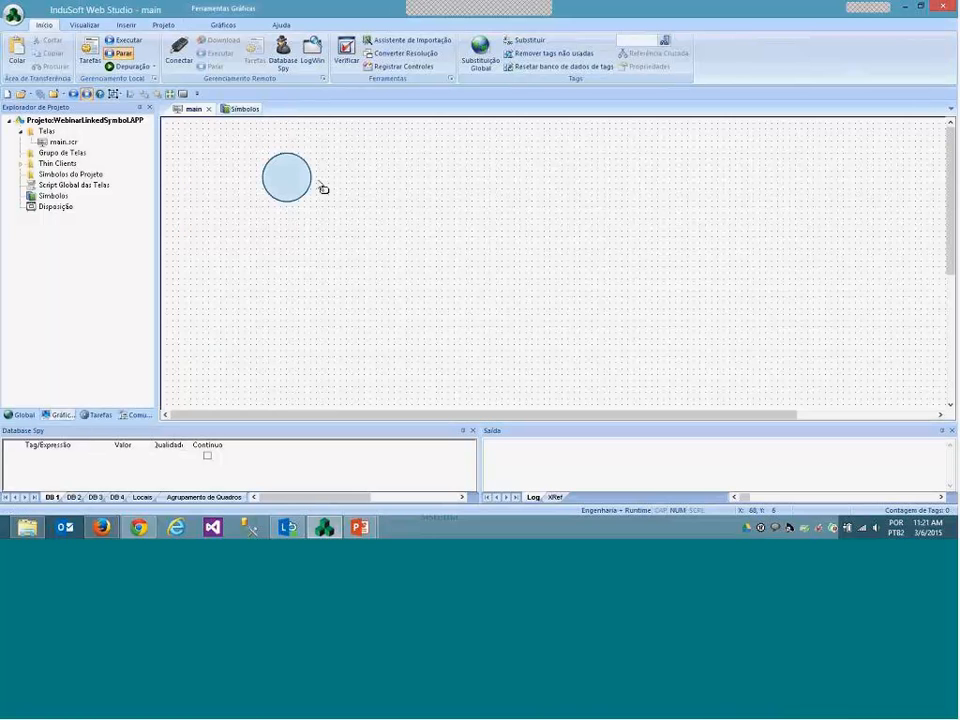
pyautogui.click(378, 172)
pyautogui.moveTo(407, 240); pyautogui.dragTo(413, 224)
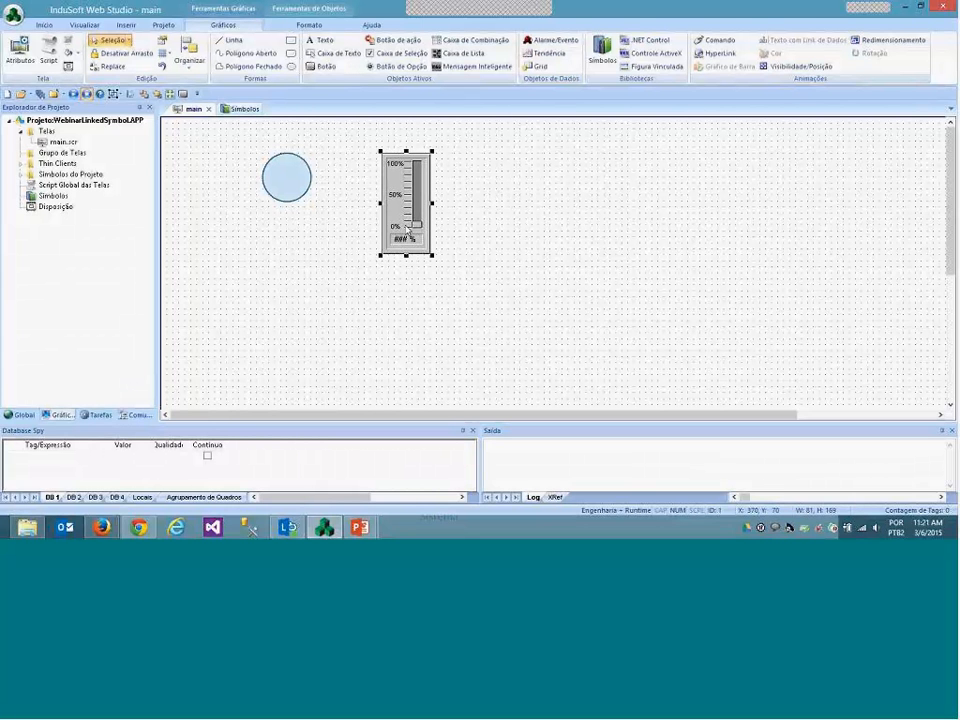
# Examine the placed slider's linked symbol properties, including its symbol file name, and close the properties.
pyautogui.doubleClick(409, 226)
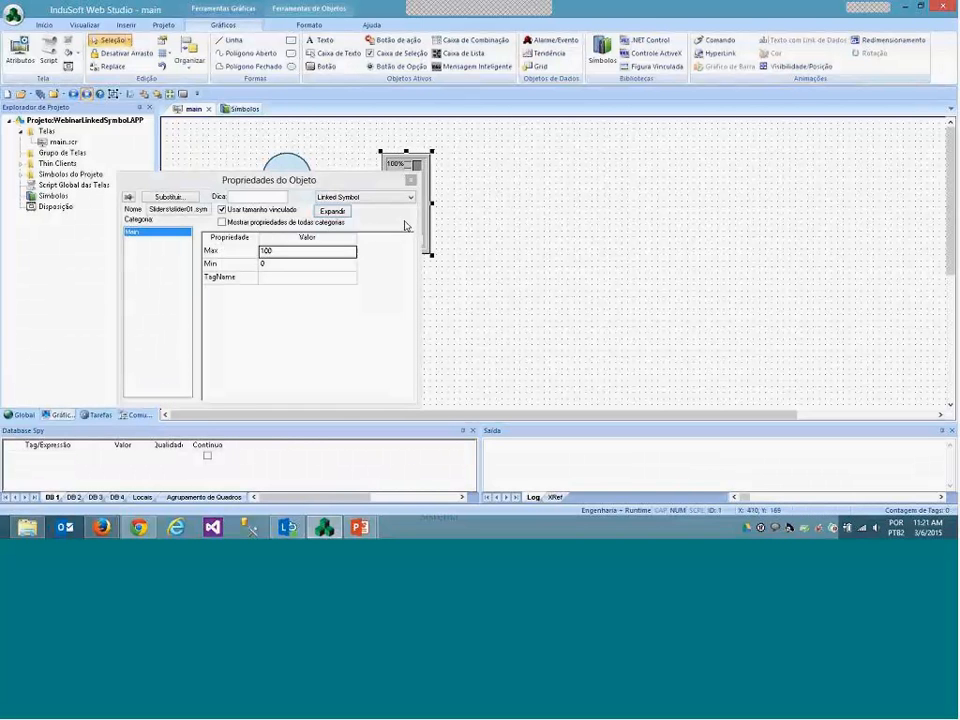
pyautogui.moveTo(319, 183); pyautogui.dragTo(630, 155)
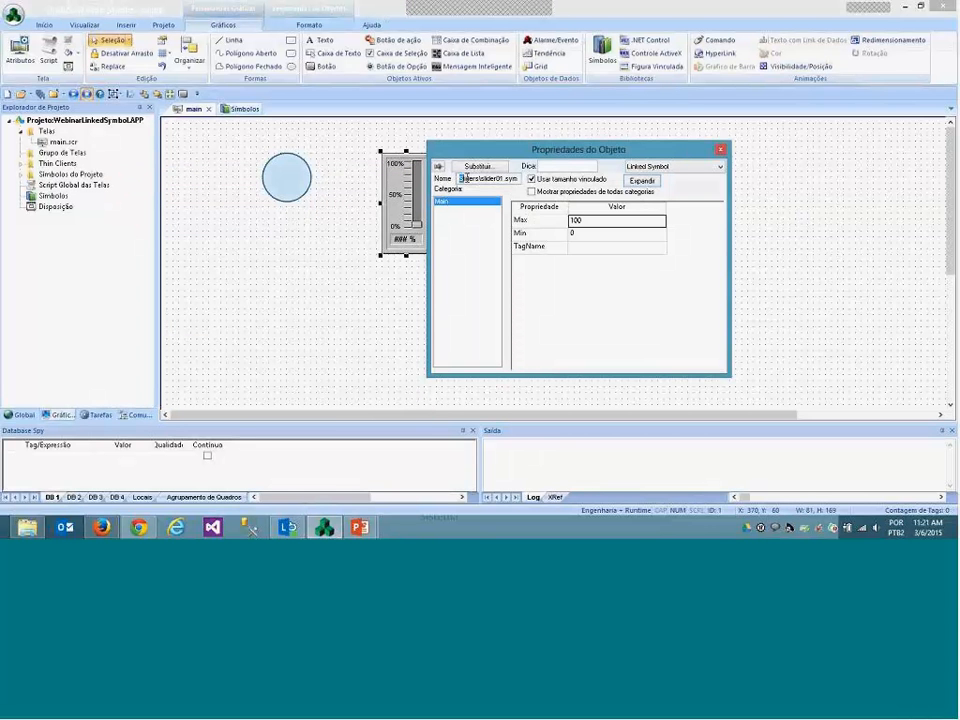
pyautogui.moveTo(466, 178); pyautogui.dragTo(519, 178)
pyautogui.click(518, 179)
pyautogui.click(722, 151)
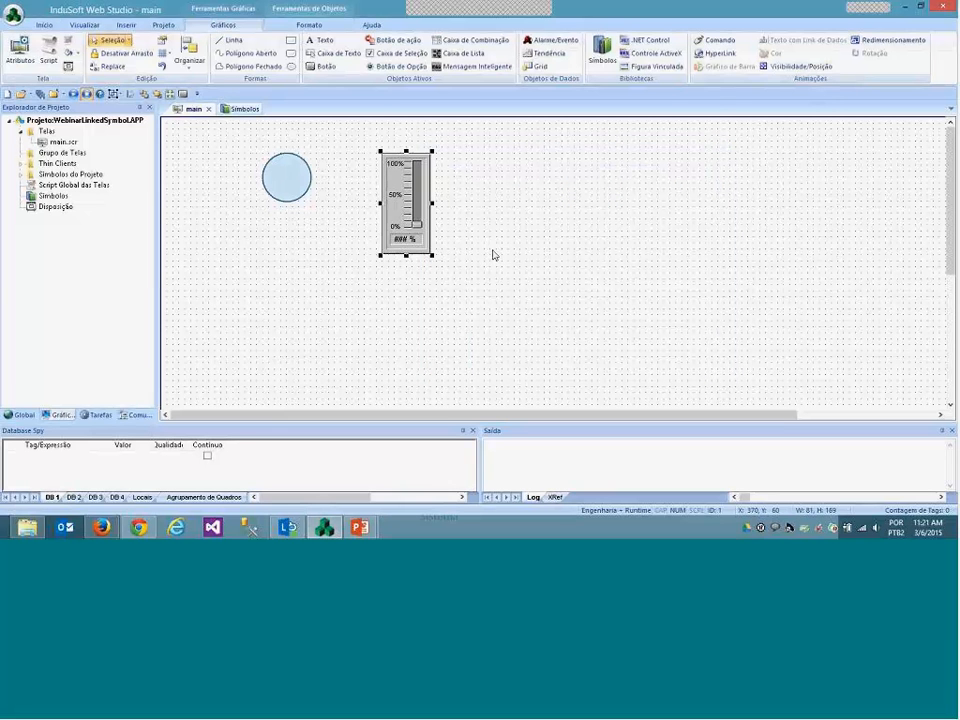
pyautogui.click(334, 197)
pyautogui.click(395, 197)
# Inspect the project symbols in the symbol library, including the Sliders folder and its slider01 symbol.
pyautogui.click(233, 109)
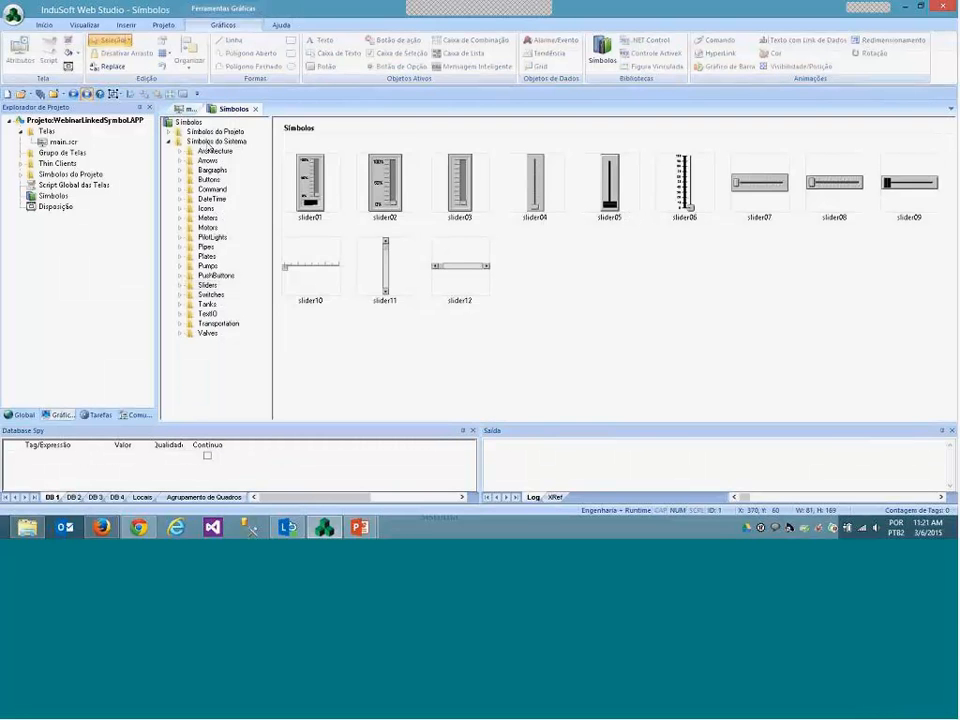
pyautogui.click(210, 131)
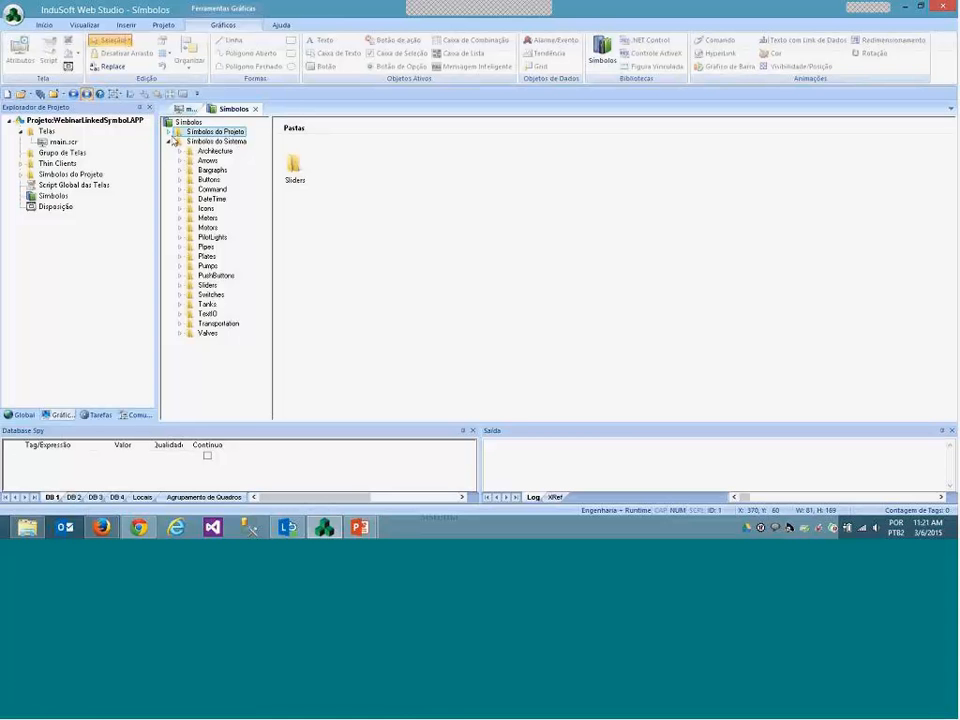
pyautogui.click(169, 132)
pyautogui.click(180, 142)
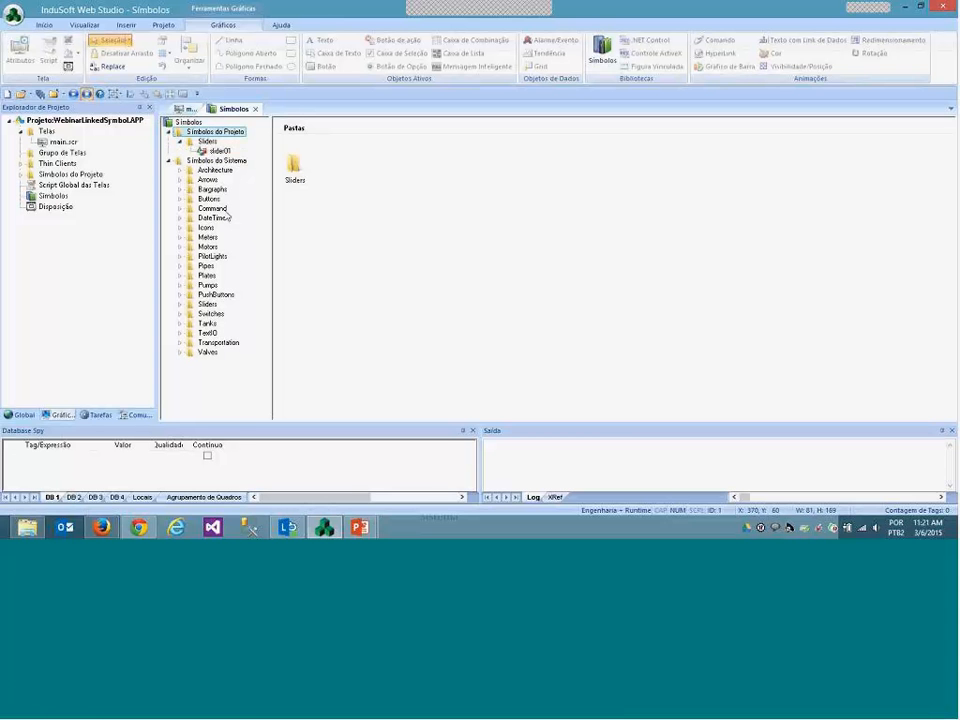
pyautogui.click(204, 143)
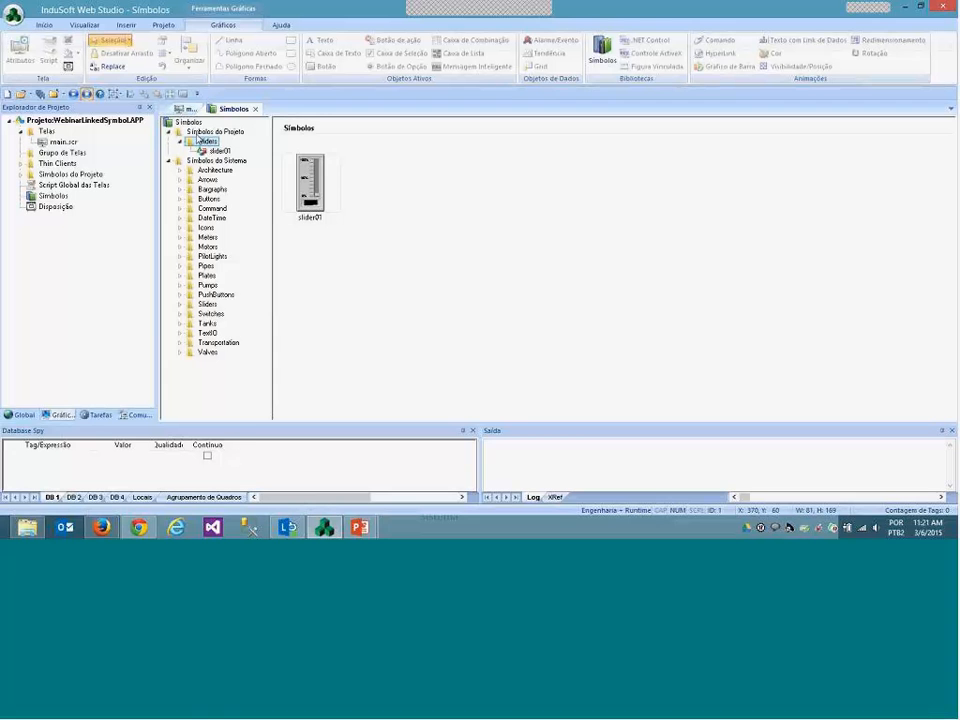
pyautogui.click(218, 150)
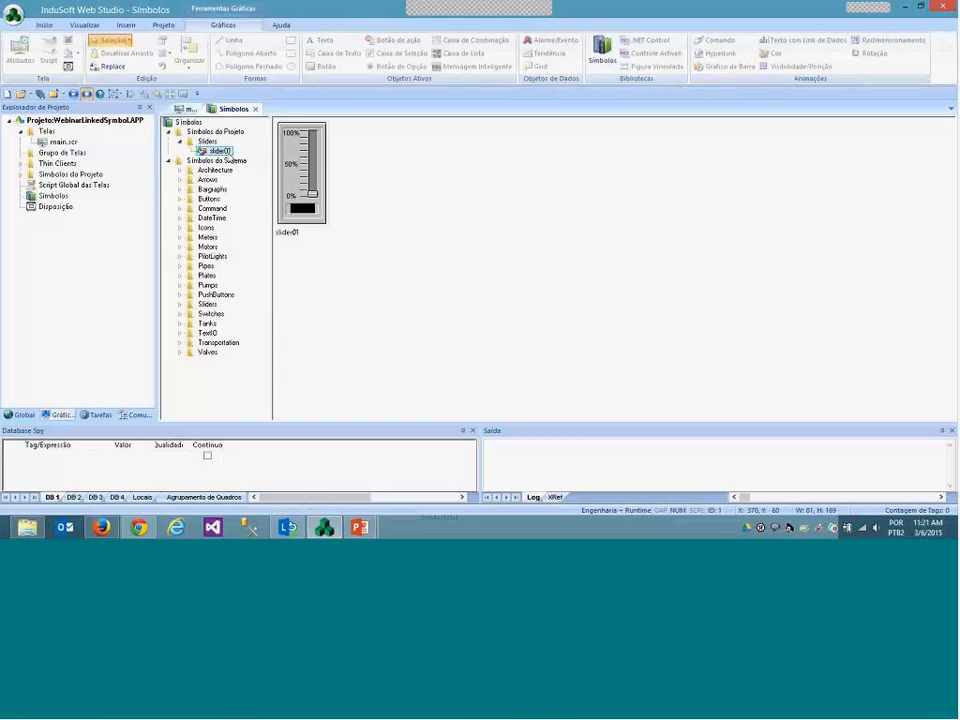
pyautogui.click(212, 131)
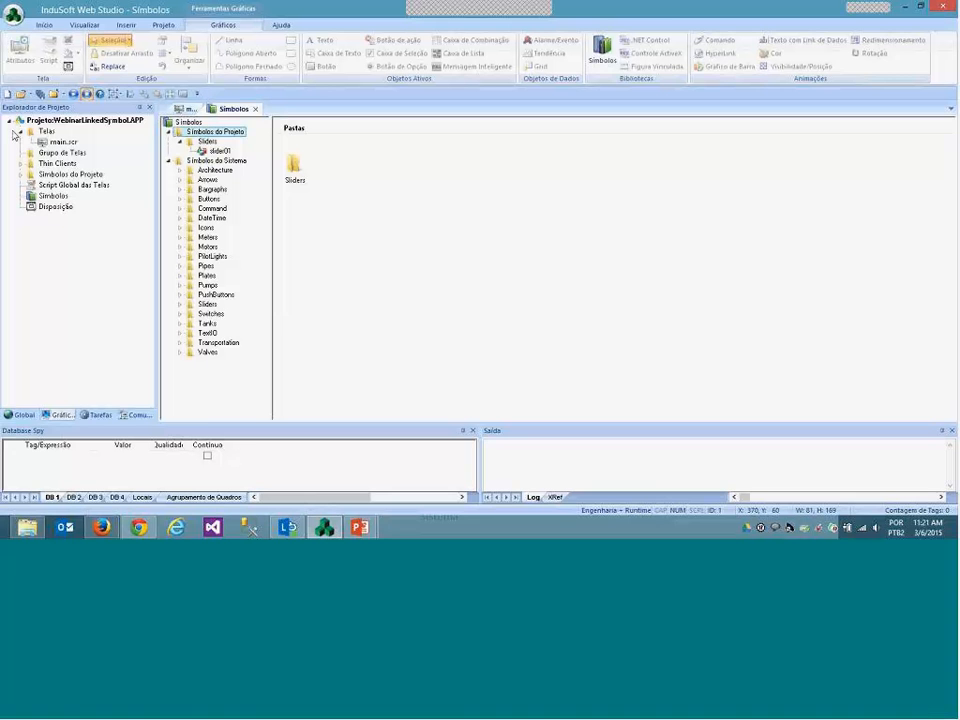
# Expand Símbolos do Projeto and its Sliders folder in the project explorer to view the project's symbol files.
pyautogui.click(35, 174)
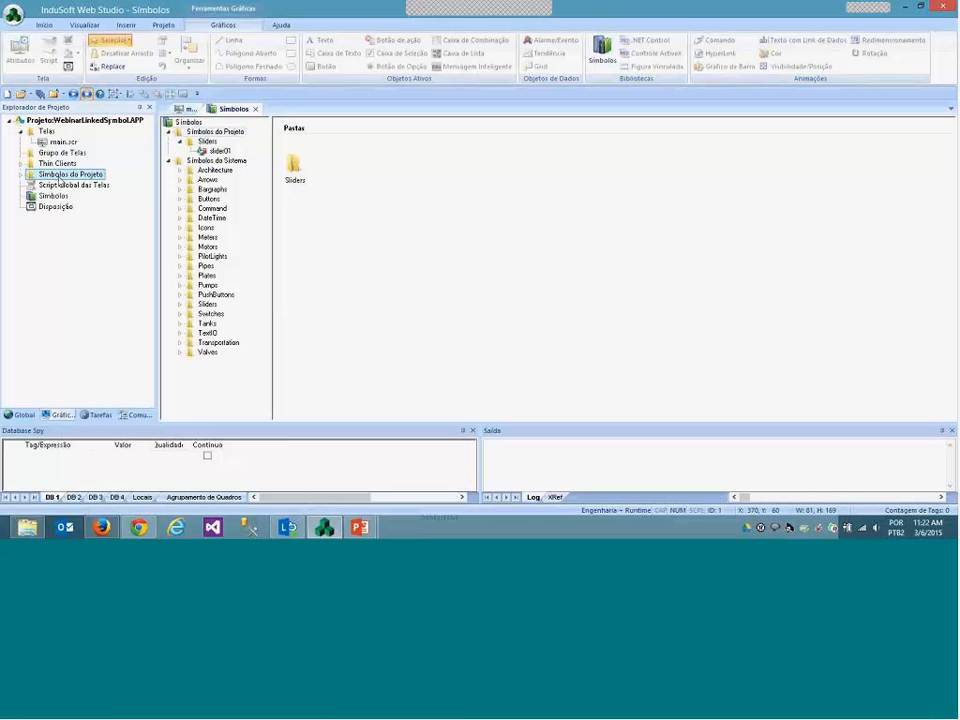
pyautogui.click(21, 175)
pyautogui.click(32, 185)
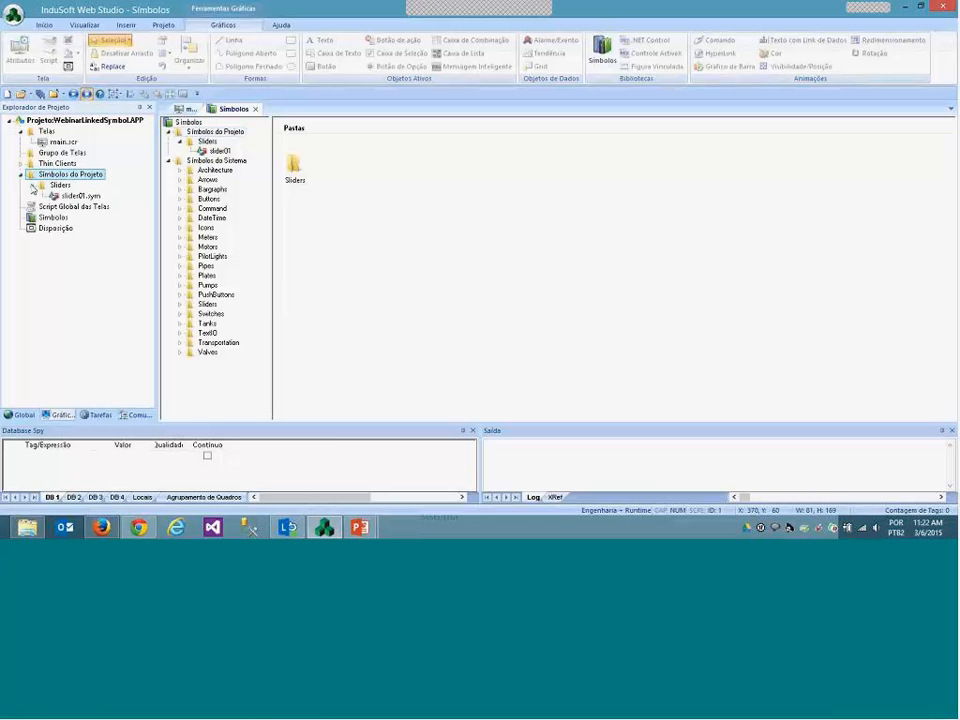
# On the main screen, move the slider to about X 20, Y 20 and the circle to about X 250, Y 40.
pyautogui.click(188, 109)
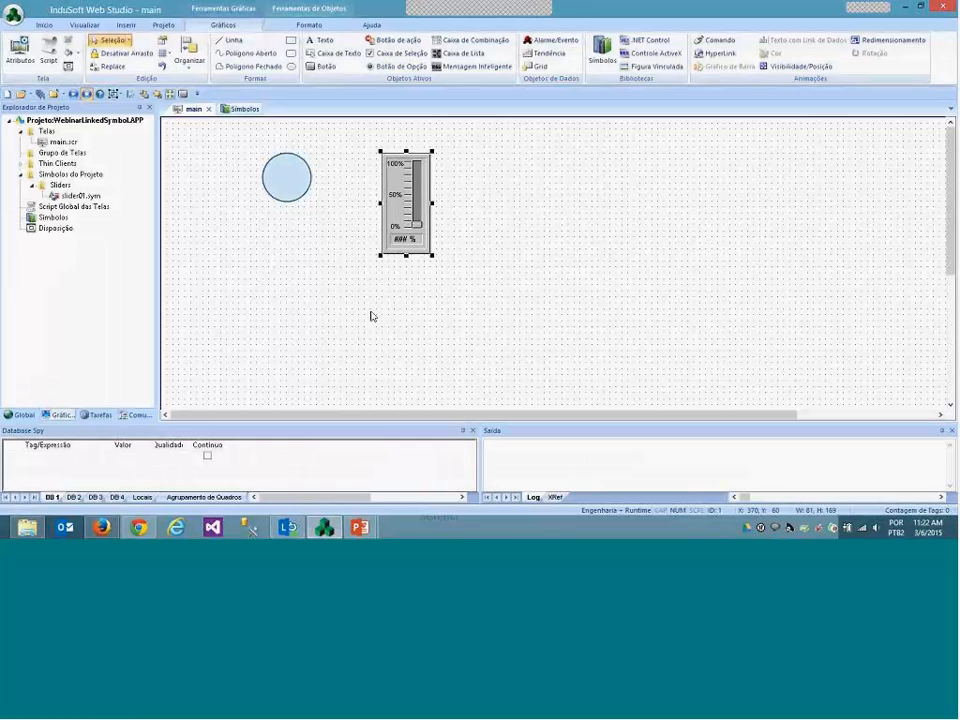
pyautogui.moveTo(385, 187); pyautogui.dragTo(200, 167)
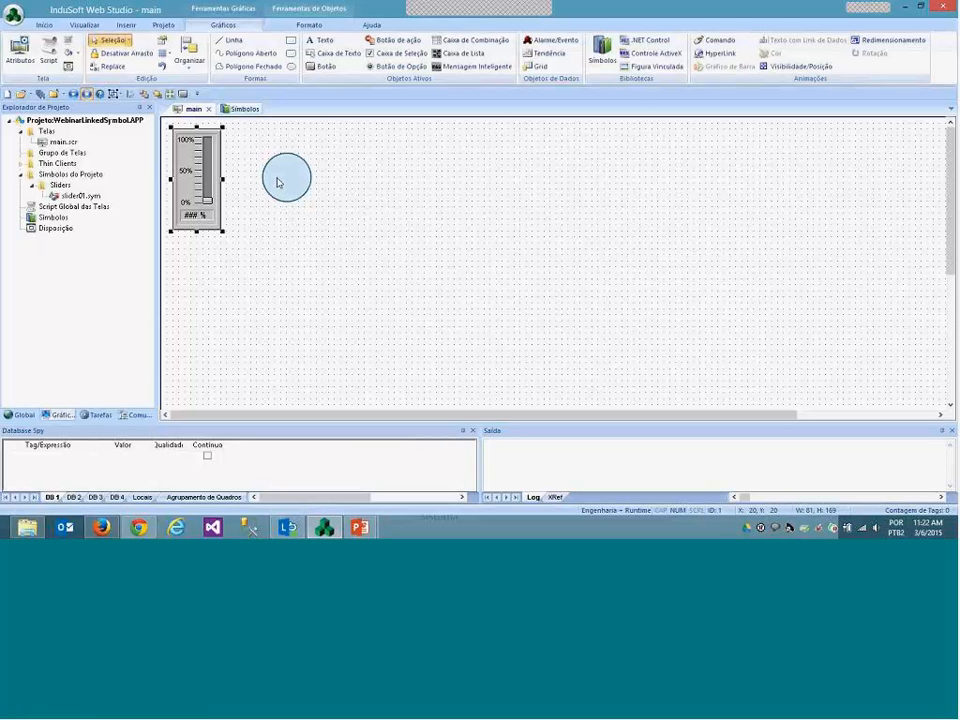
pyautogui.moveTo(283, 184); pyautogui.dragTo(329, 167)
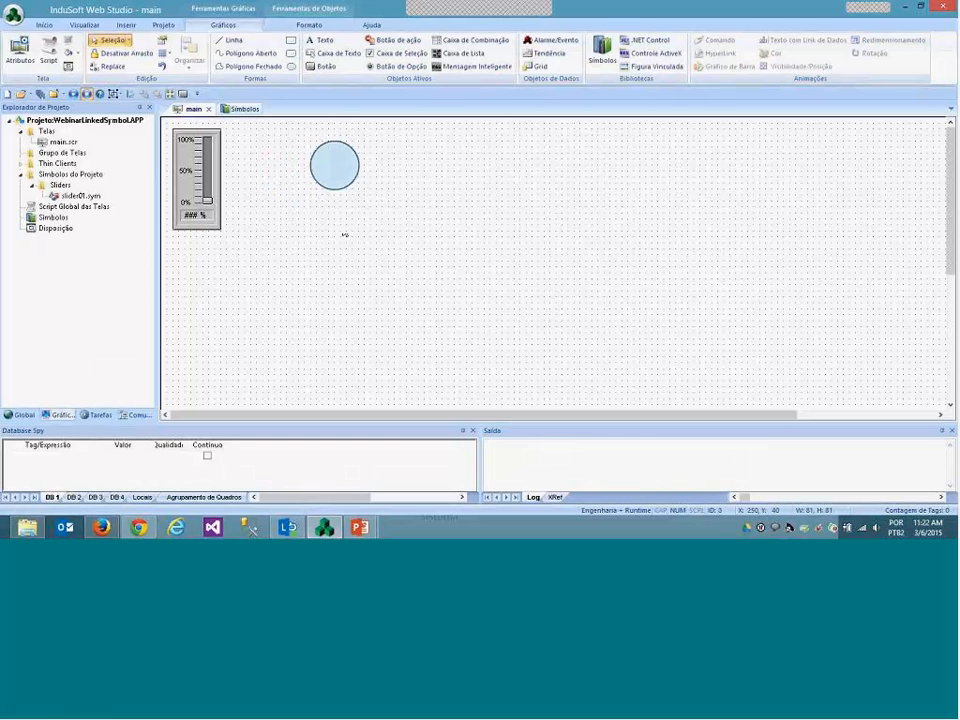
# Set the circle's colour limit expression to MotorA and create MotorA as a Boolean tag with Servidor scope.
pyautogui.click(328, 167)
pyautogui.doubleClick(328, 167)
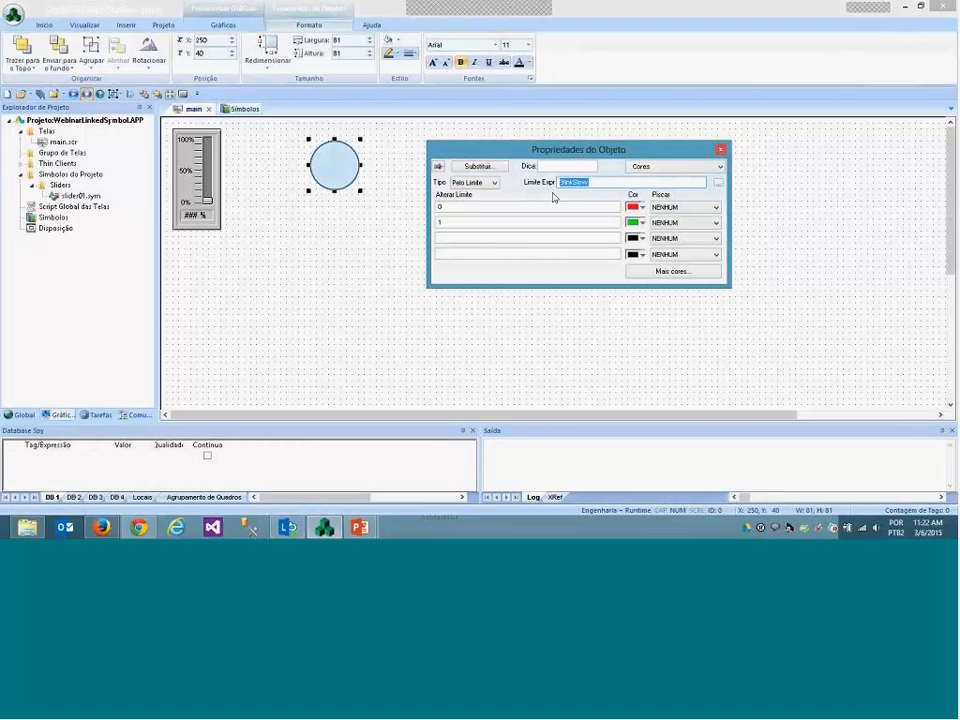
pyautogui.write('MotorA')
pyautogui.click(571, 221)
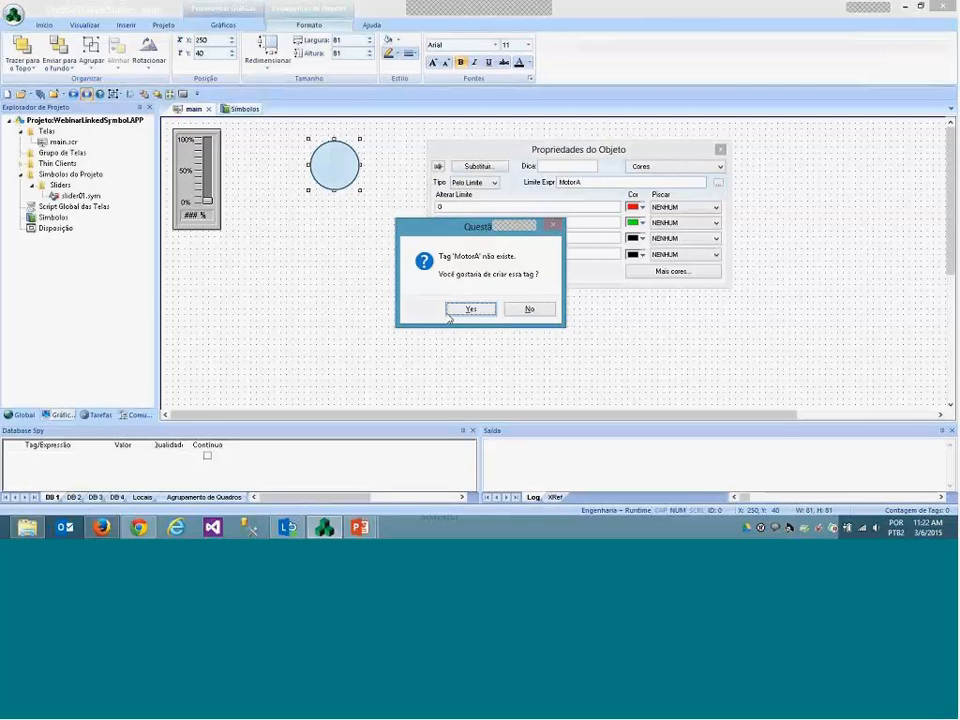
pyautogui.click(470, 309)
pyautogui.click(587, 212)
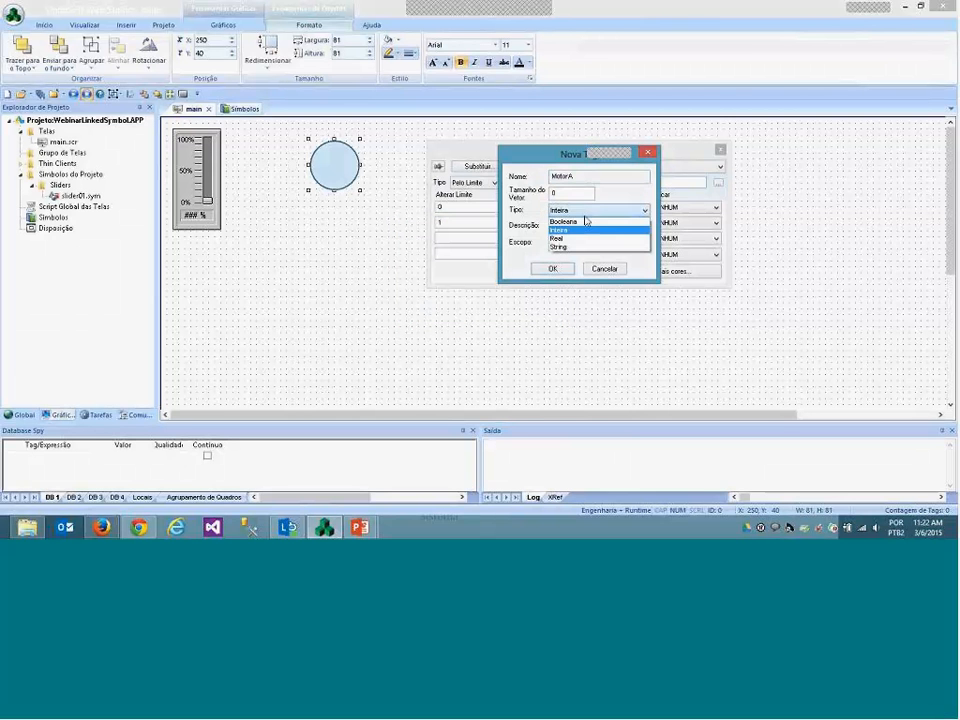
pyautogui.click(579, 220)
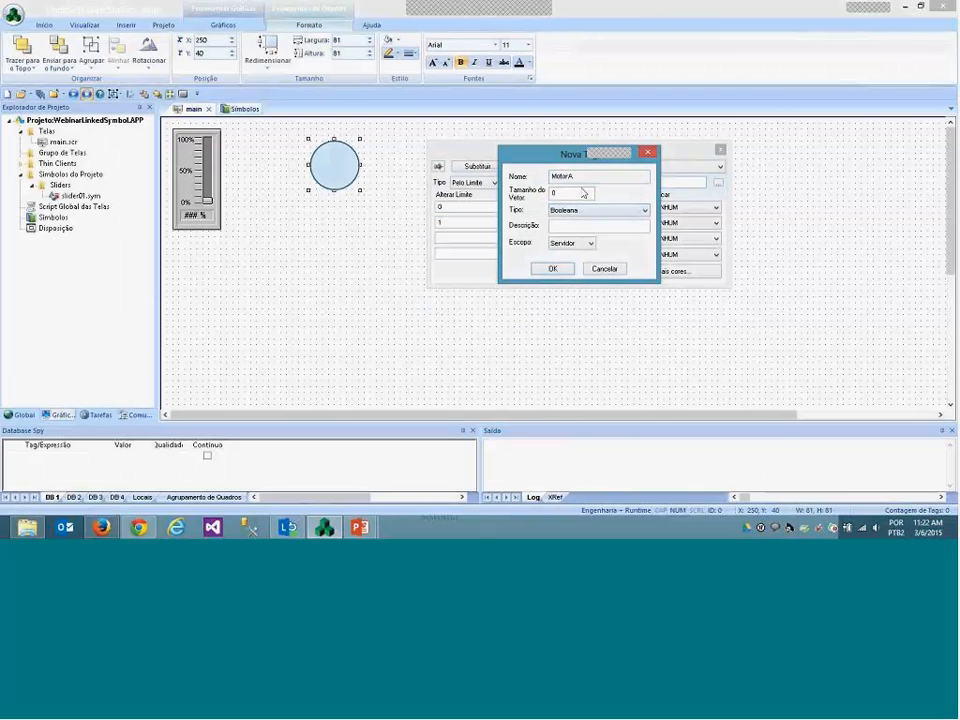
pyautogui.click(553, 269)
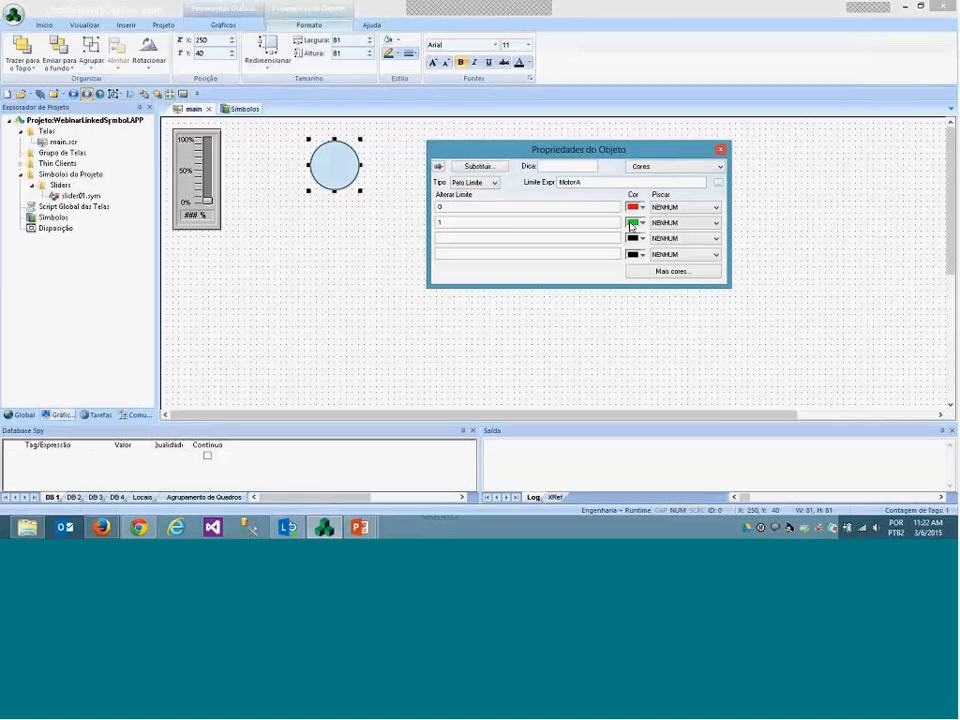
pyautogui.click(388, 255)
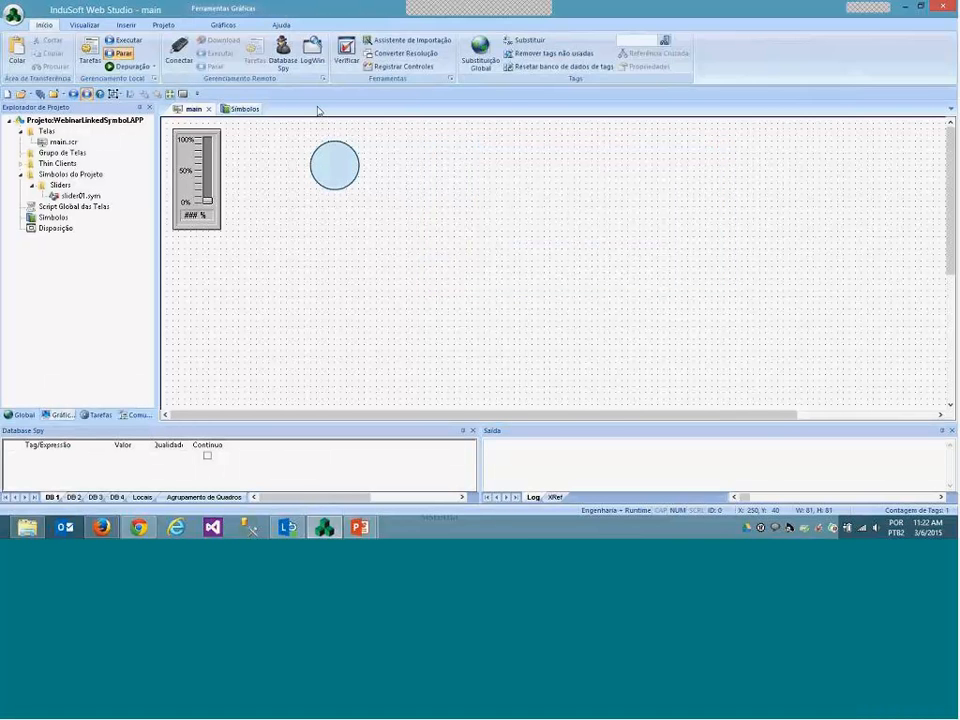
# Draw a button directly below the circle and adjust it to about 121 wide and 51 high.
pyautogui.click(223, 25)
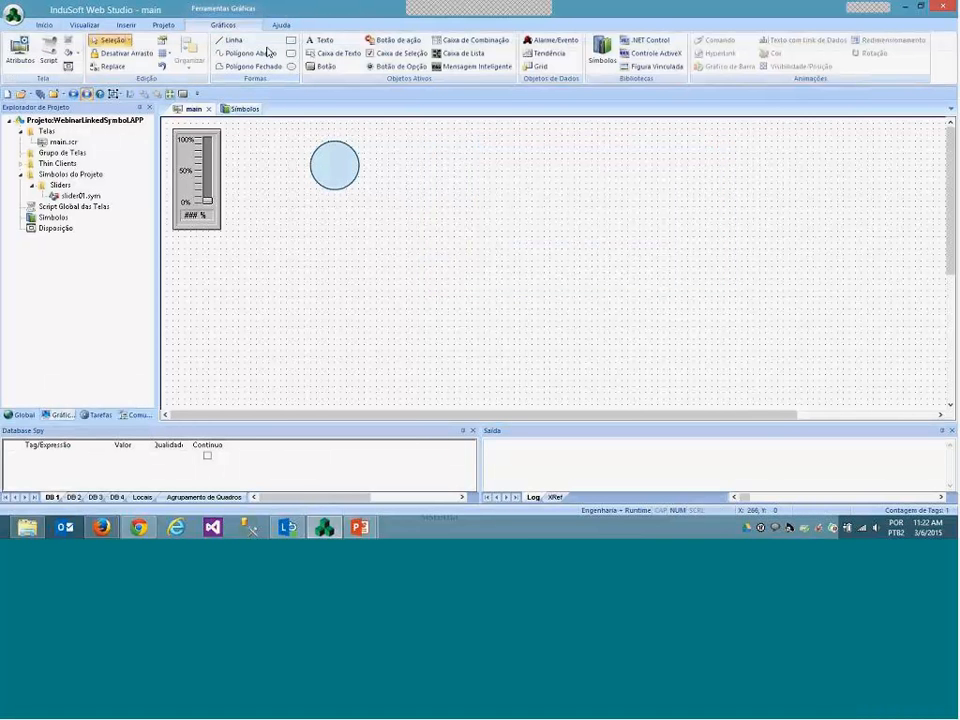
pyautogui.click(325, 66)
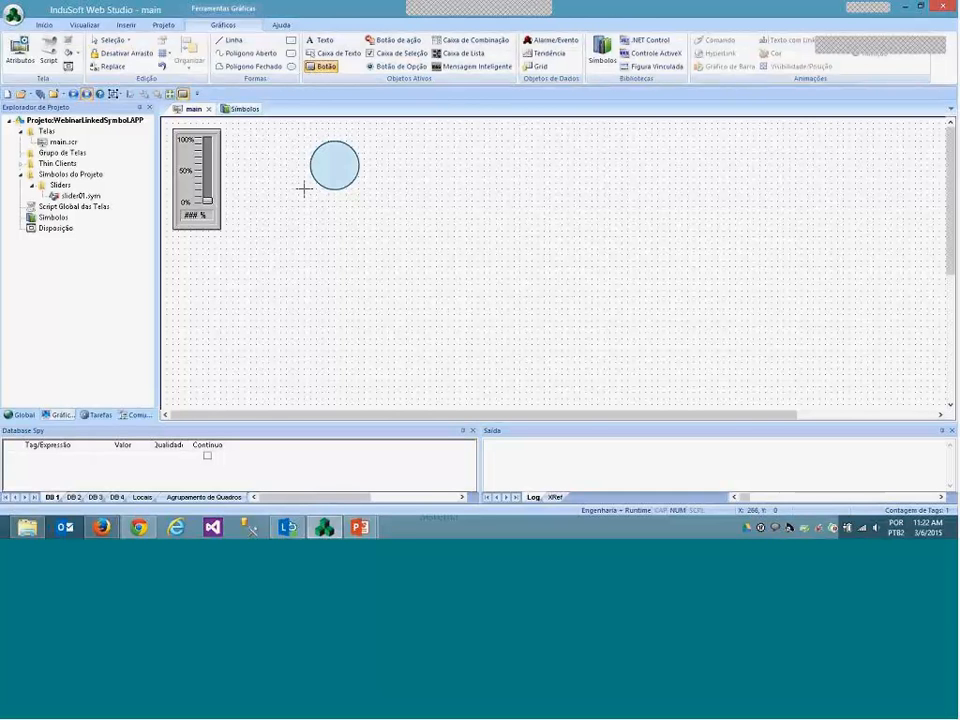
pyautogui.moveTo(304, 189); pyautogui.dragTo(366, 230)
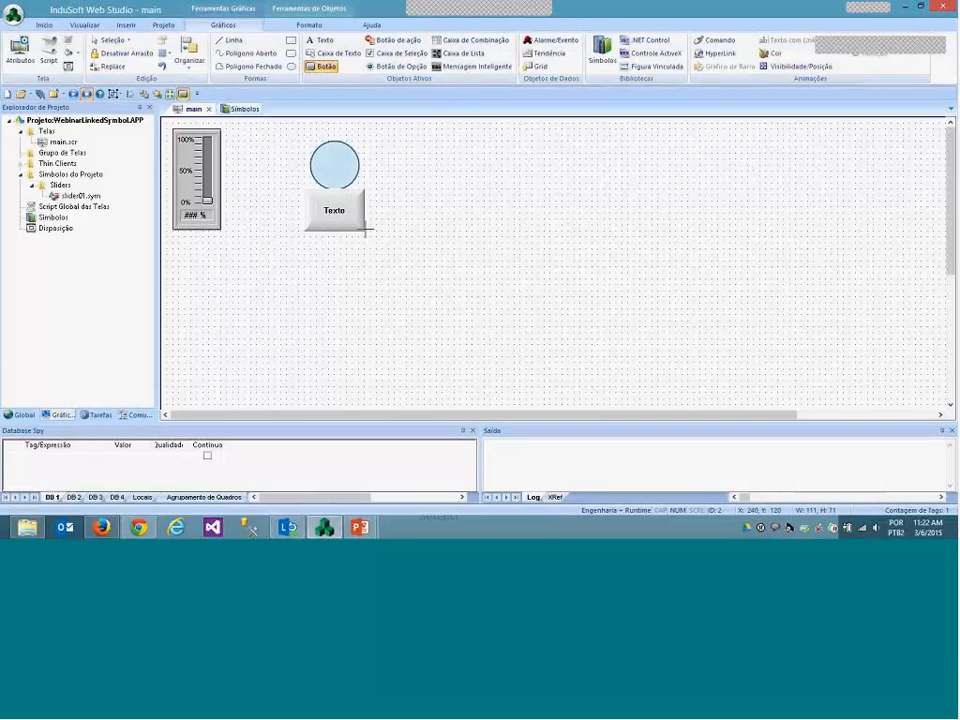
pyautogui.click(341, 222)
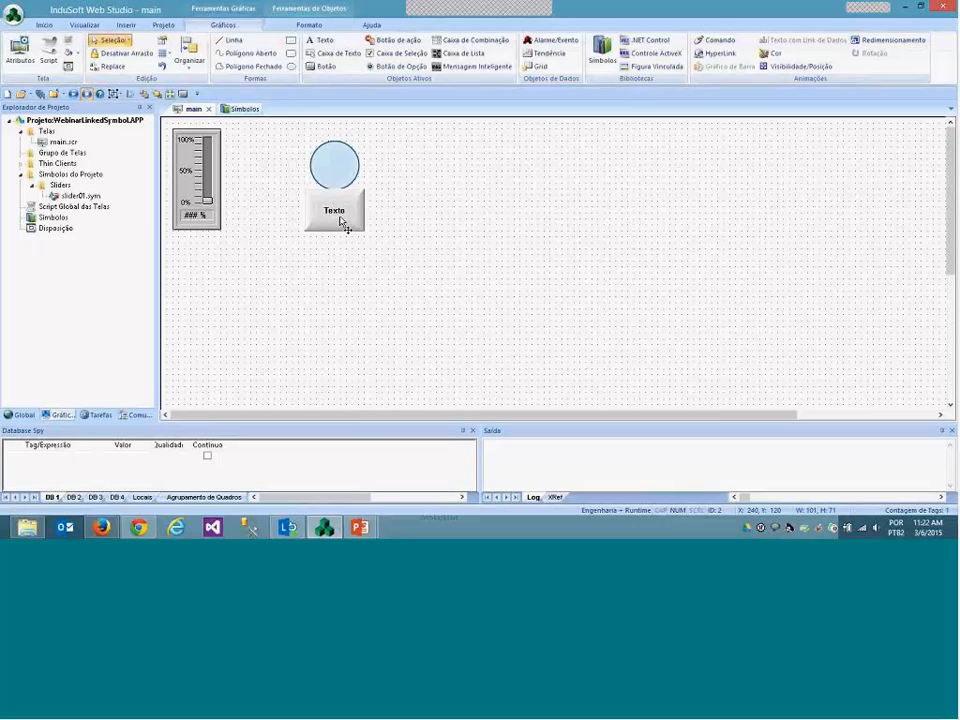
pyautogui.doubleClick(339, 219)
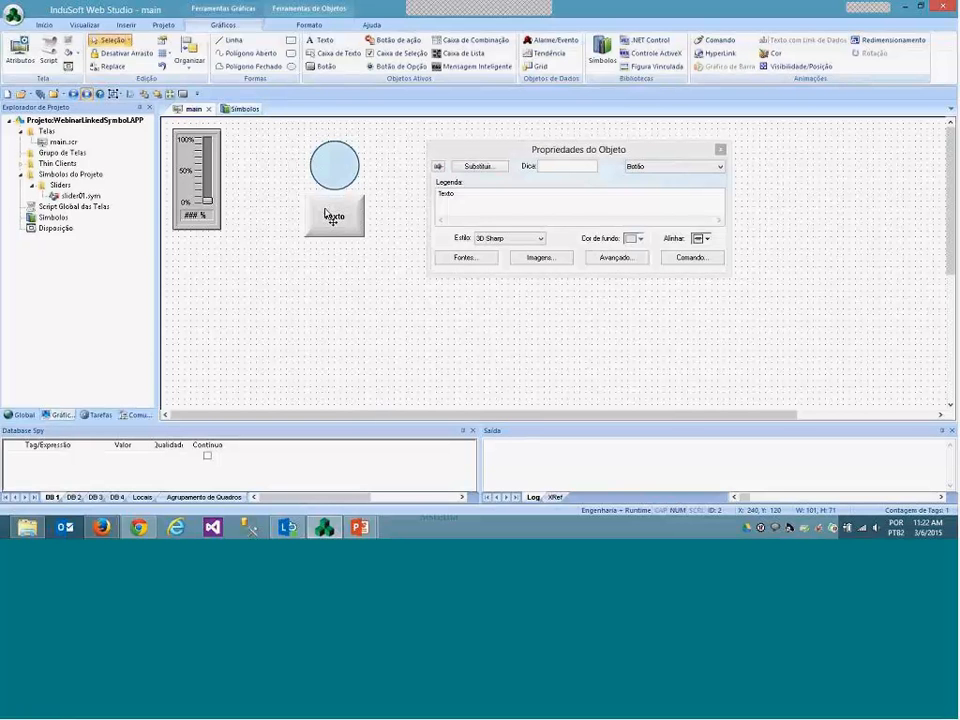
pyautogui.click(369, 215)
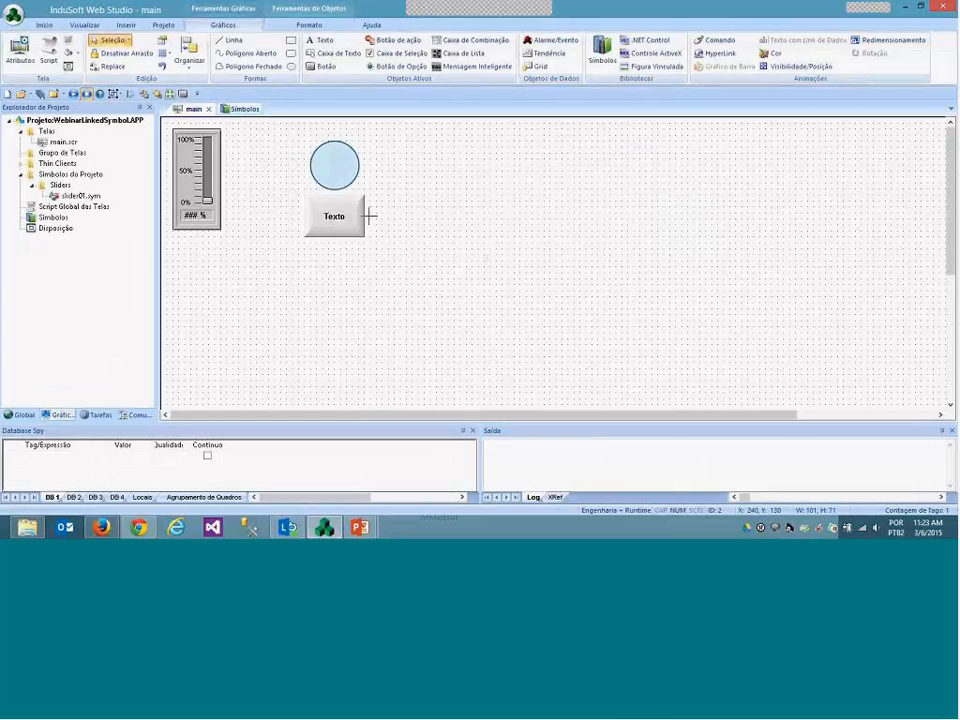
pyautogui.moveTo(369, 215); pyautogui.dragTo(373, 215)
pyautogui.moveTo(303, 216); pyautogui.dragTo(334, 228)
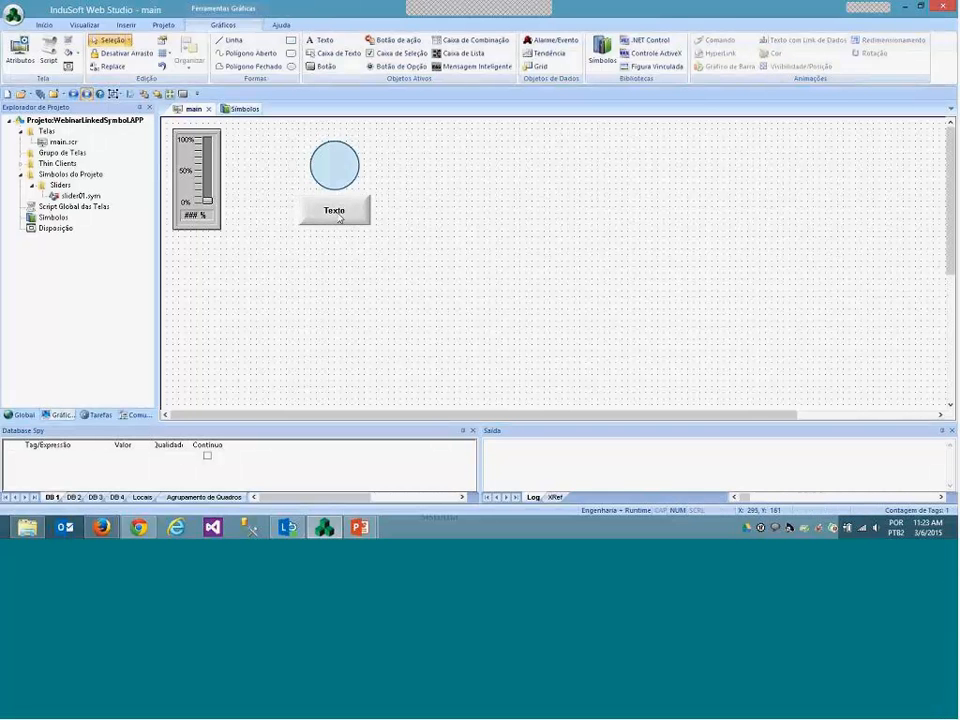
# Give the button below the circle a Tag Toggle command that toggles MotorA when pressed.
pyautogui.doubleClick(338, 218)
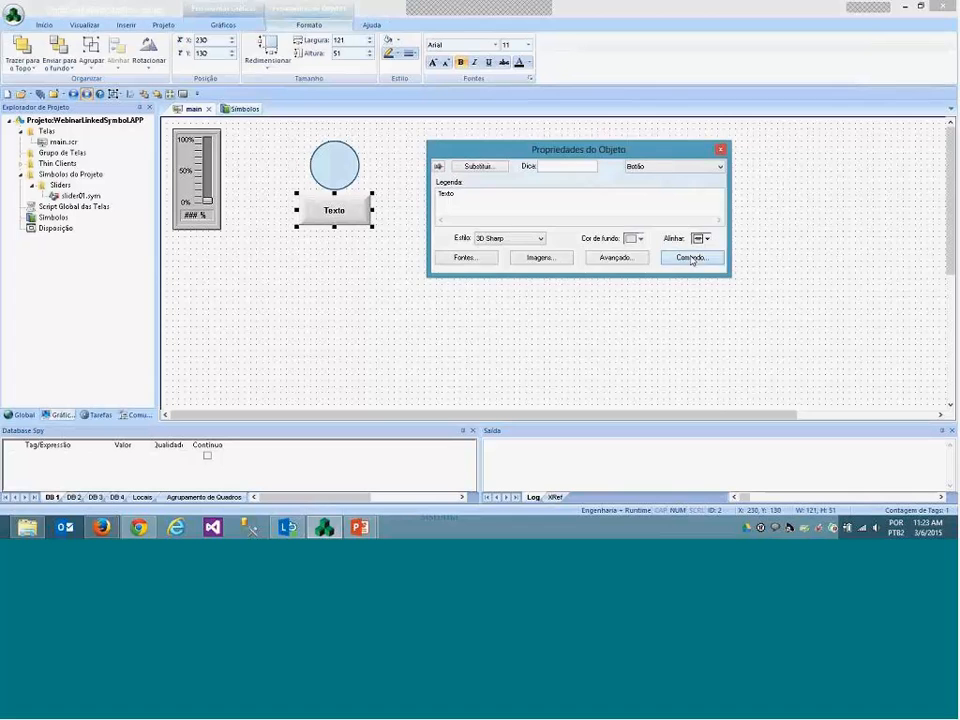
pyautogui.click(692, 259)
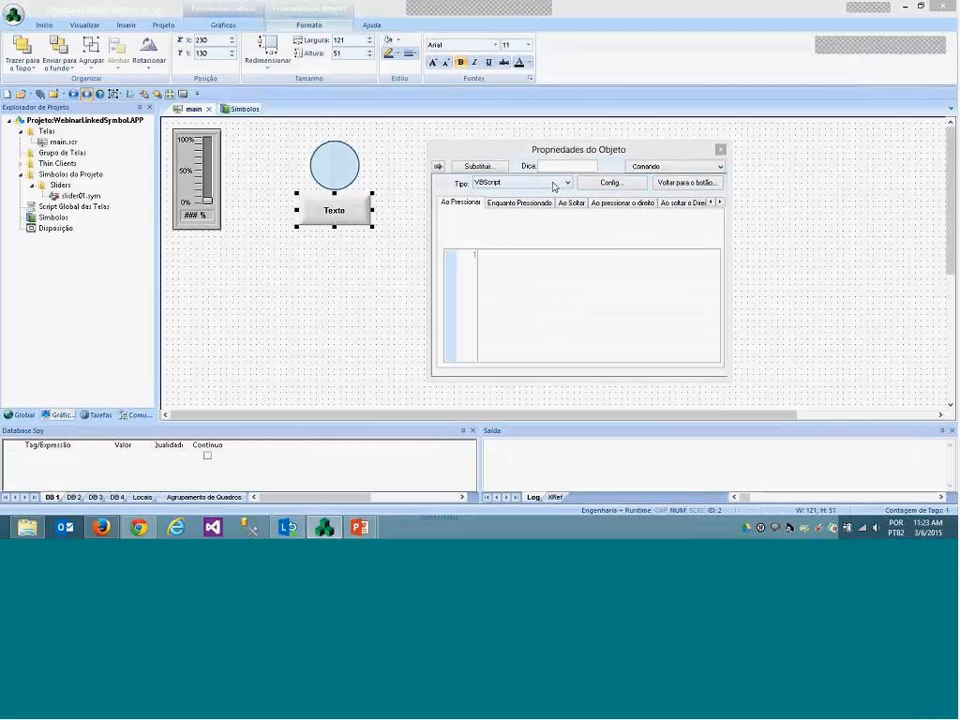
pyautogui.click(553, 184)
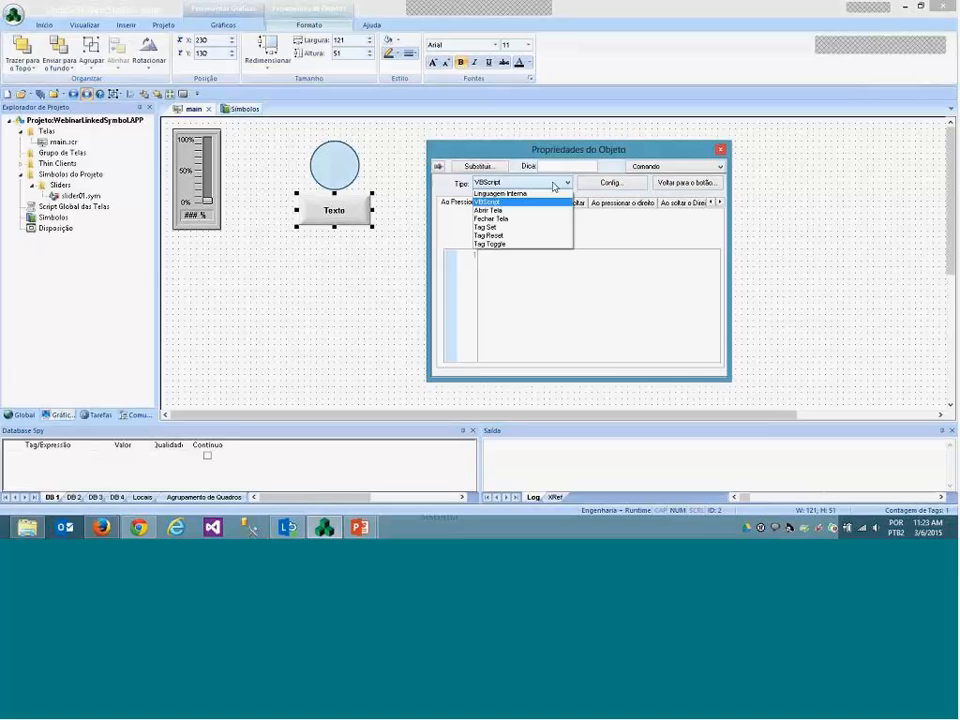
pyautogui.click(518, 244)
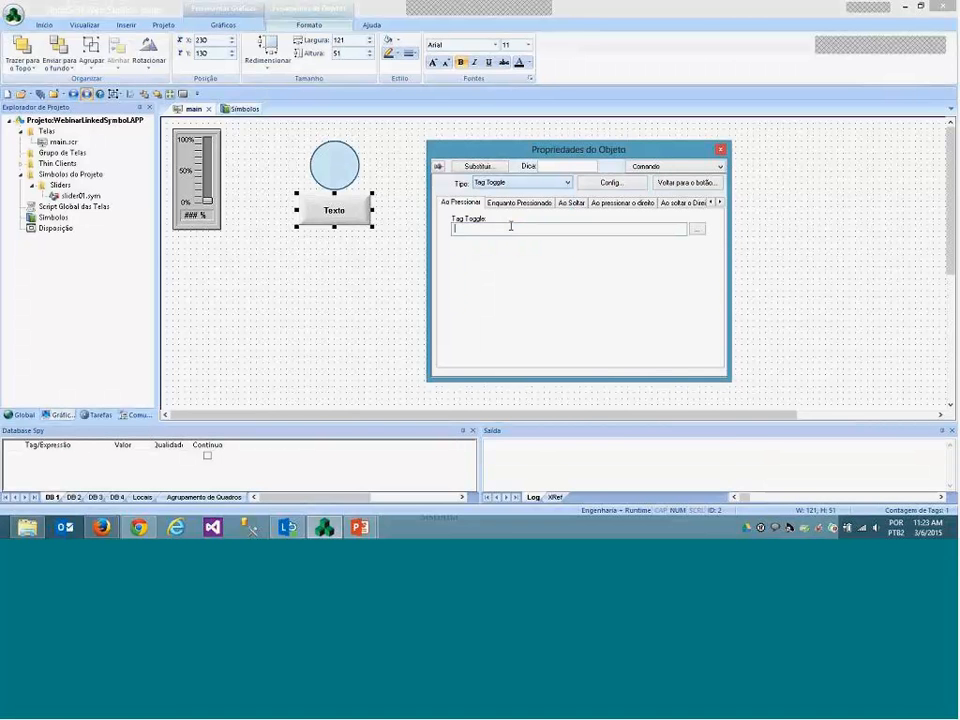
pyautogui.write('MO')
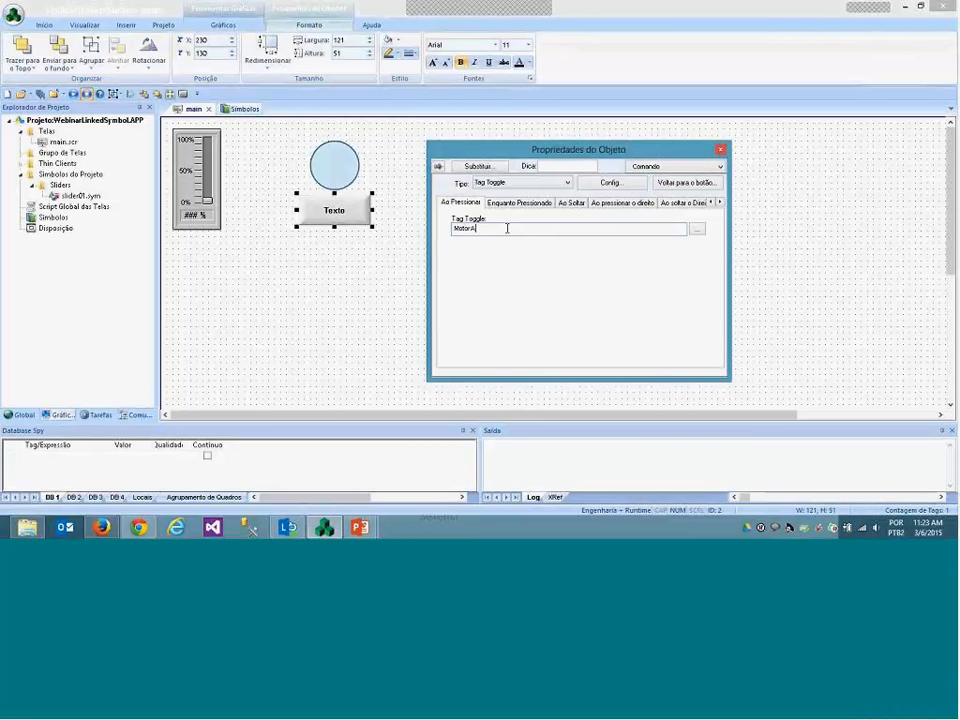
pyautogui.click(407, 268)
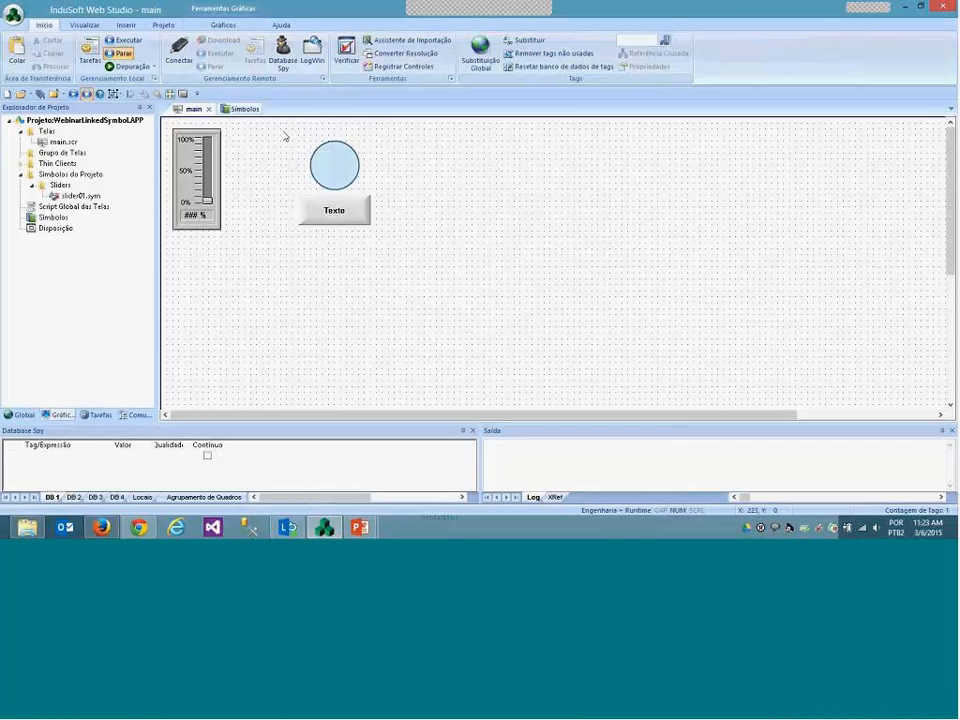
# Create a linked symbol from the circle and button together and save it as motorControl in the project's Symbol folder.
pyautogui.moveTo(284, 131); pyautogui.dragTo(407, 253)
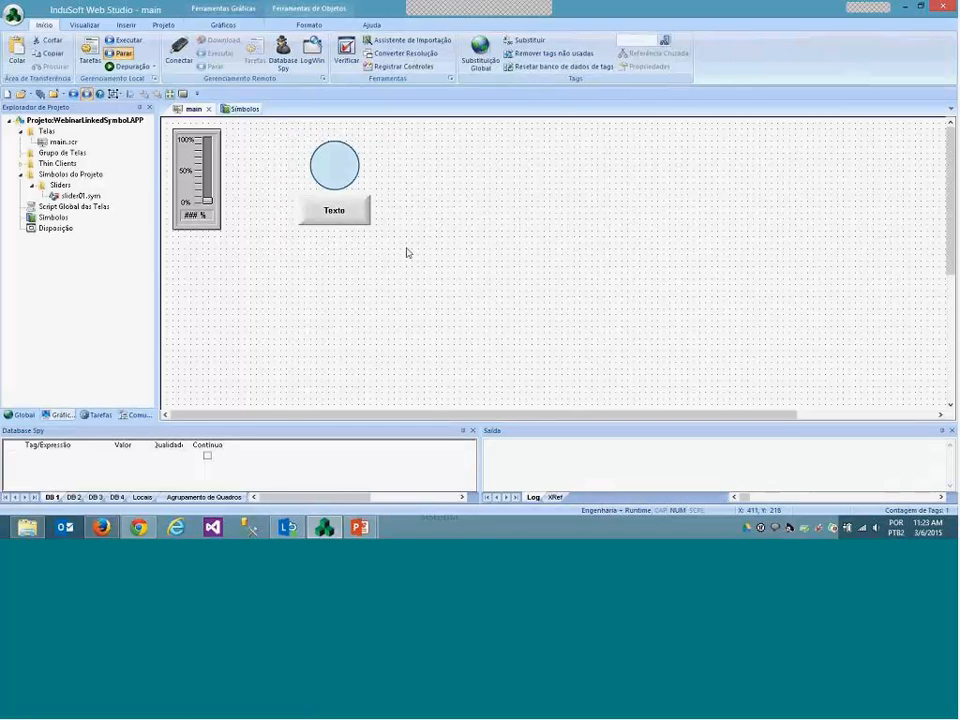
pyautogui.rightClick(333, 161)
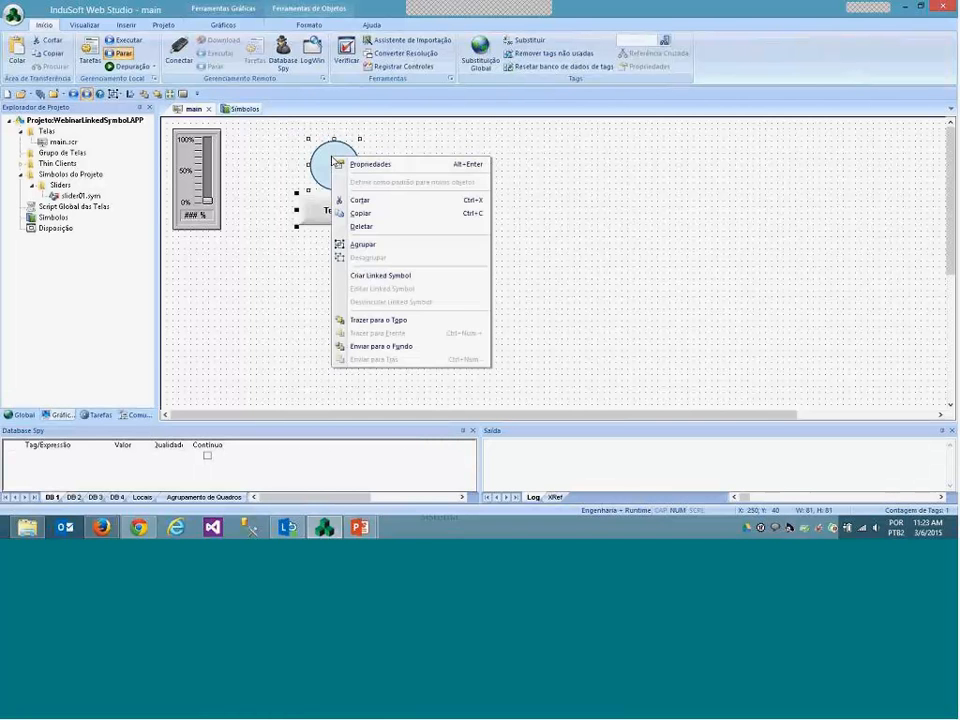
pyautogui.click(418, 278)
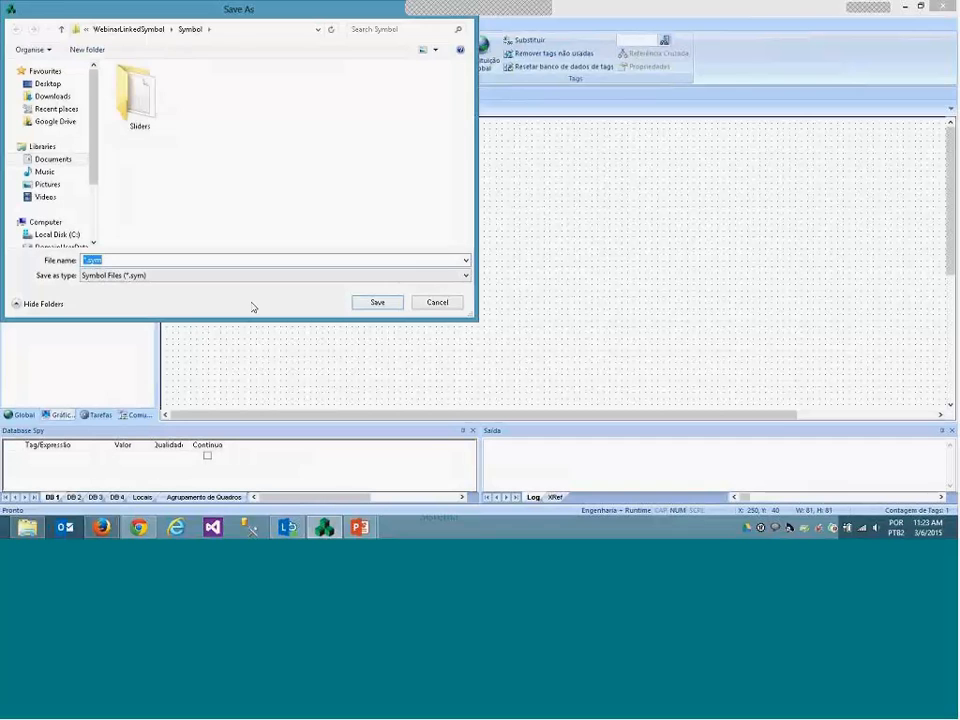
pyautogui.write('motorControl')
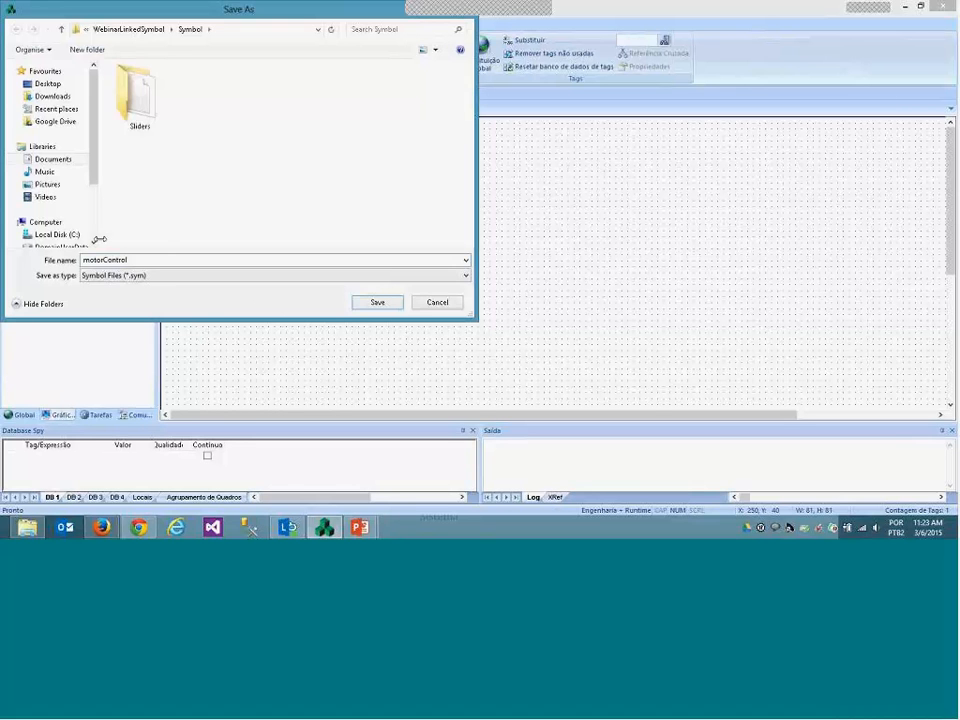
pyautogui.click(362, 304)
pyautogui.click(332, 400)
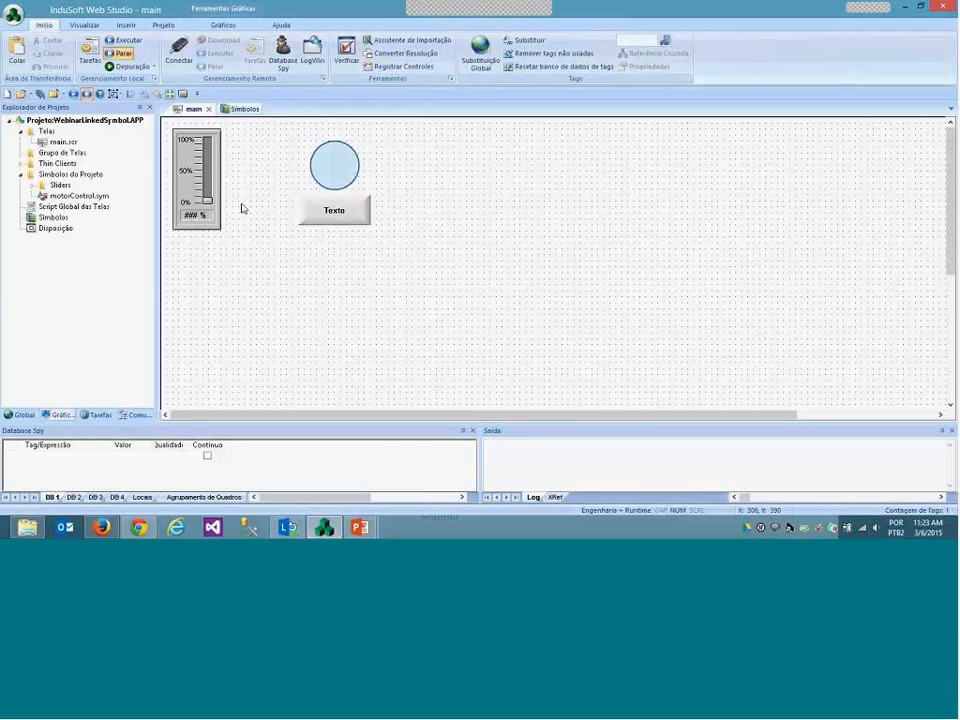
# Close and reopen the symbol library and display the motorControl symbol under Símbolos do Projeto.
pyautogui.click(90, 176)
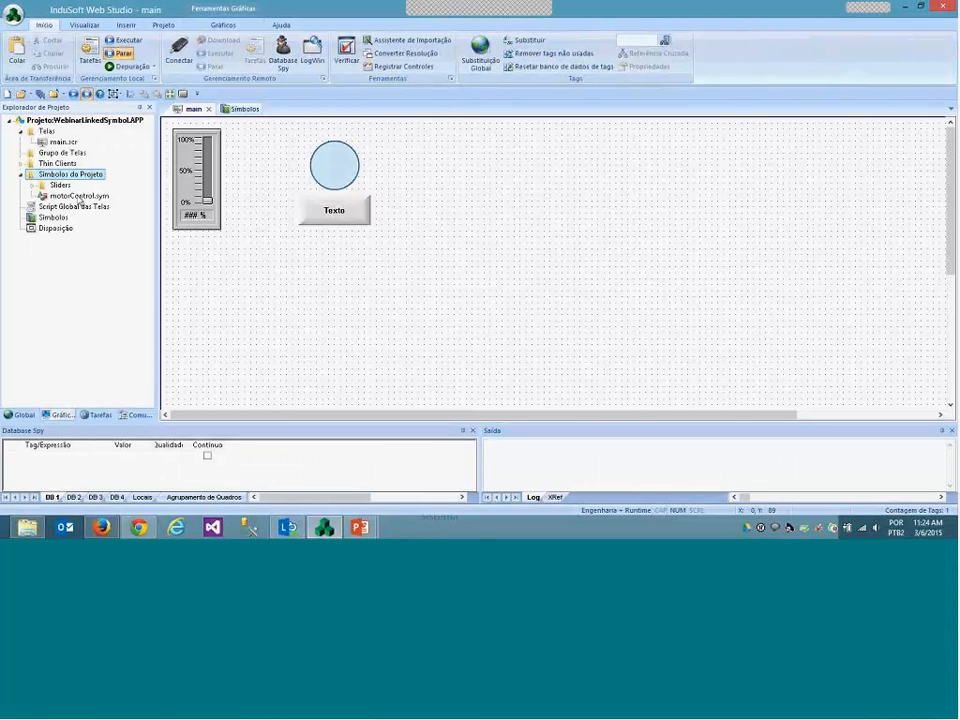
pyautogui.click(80, 196)
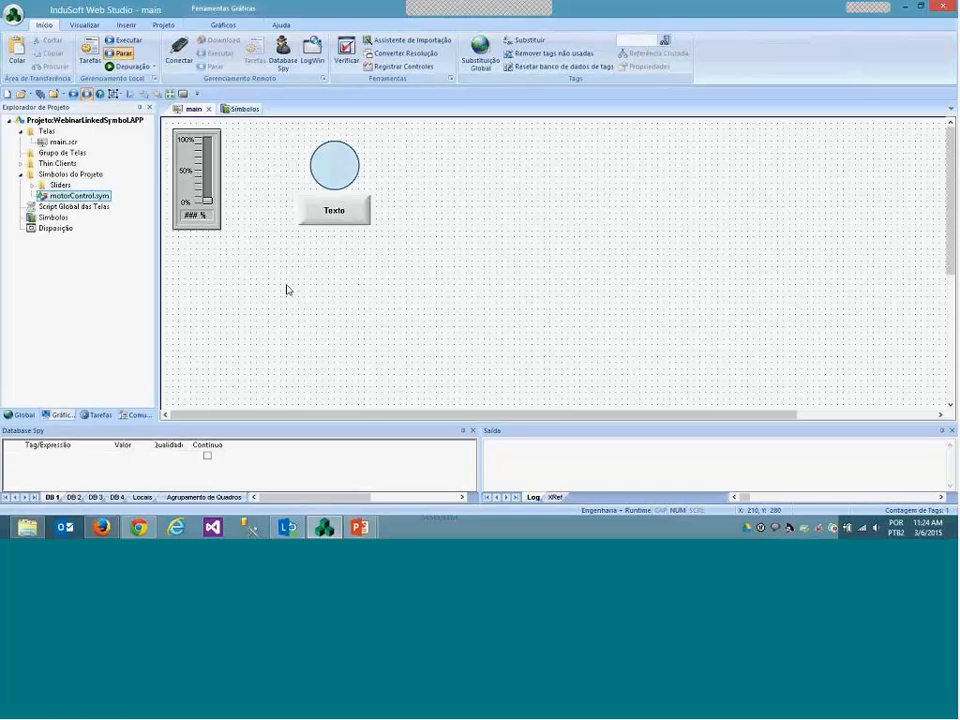
pyautogui.click(243, 108)
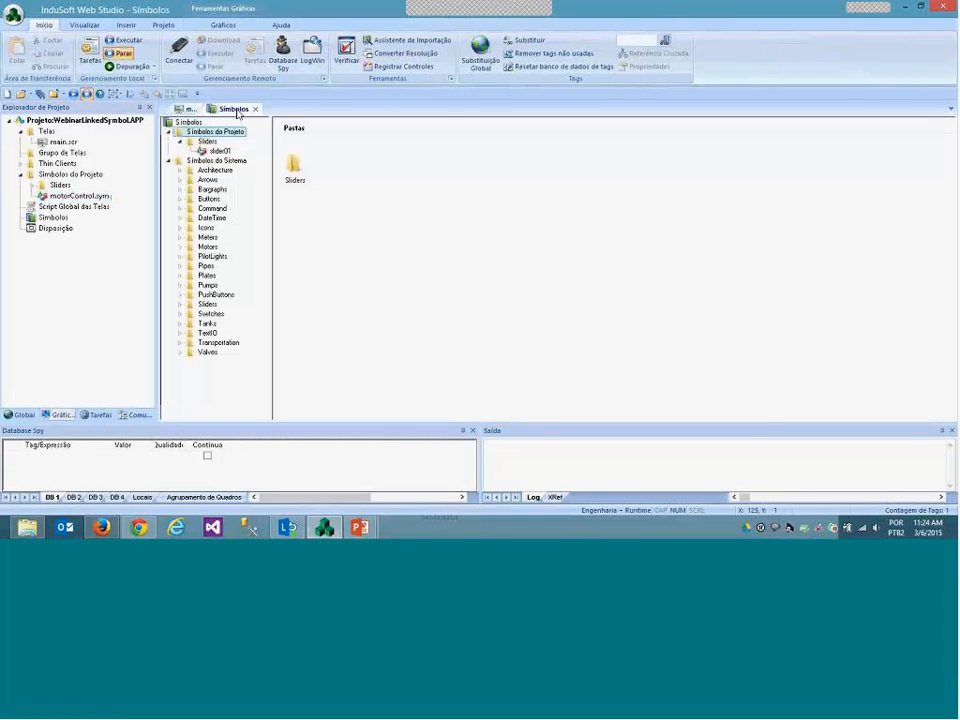
pyautogui.click(179, 141)
pyautogui.click(257, 109)
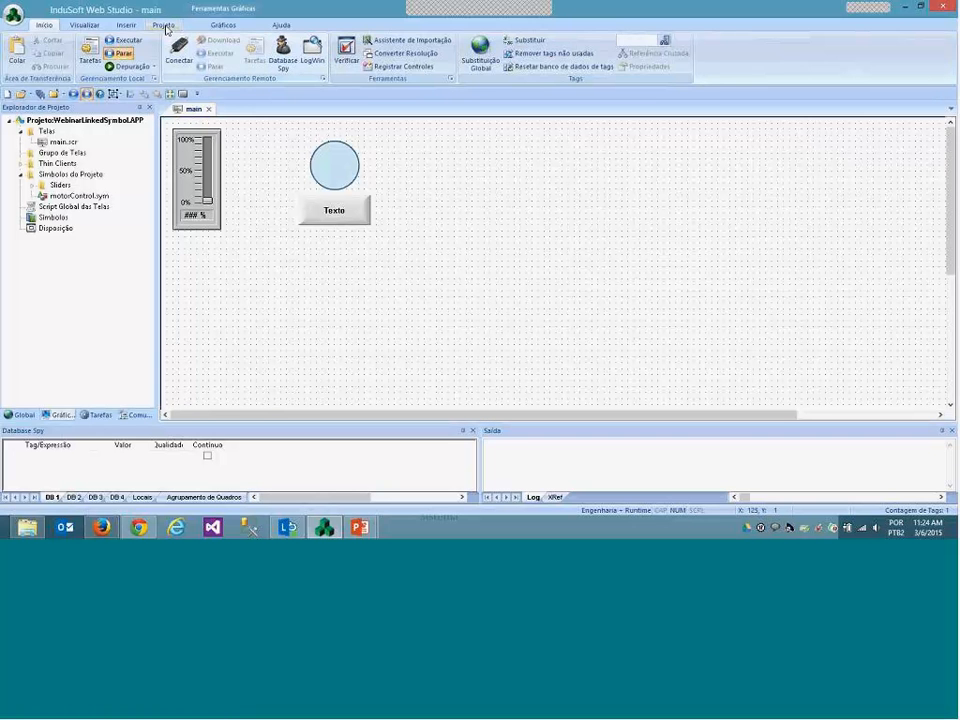
pyautogui.click(223, 24)
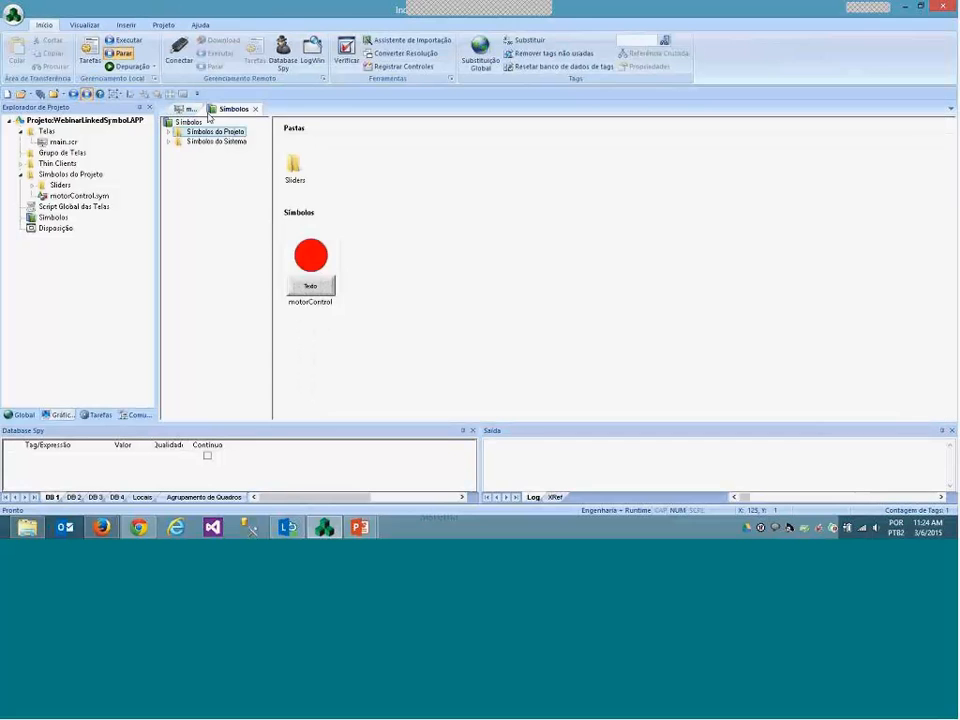
pyautogui.click(169, 132)
pyautogui.click(201, 151)
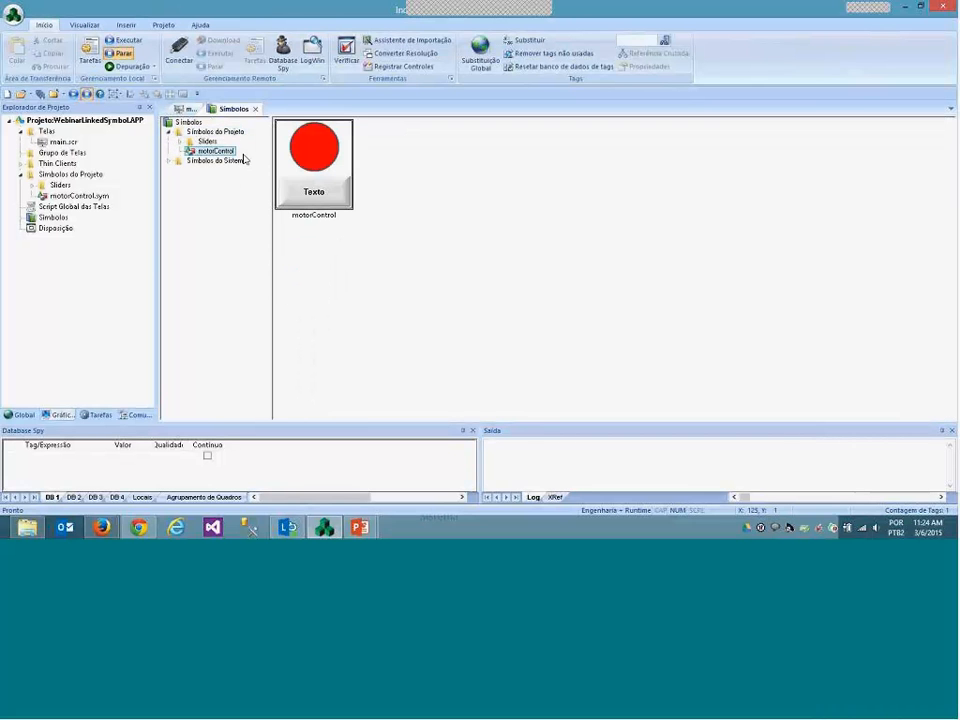
# Place a second motorControl symbol on the main screen, to the right of the first and level with it.
pyautogui.click(309, 159)
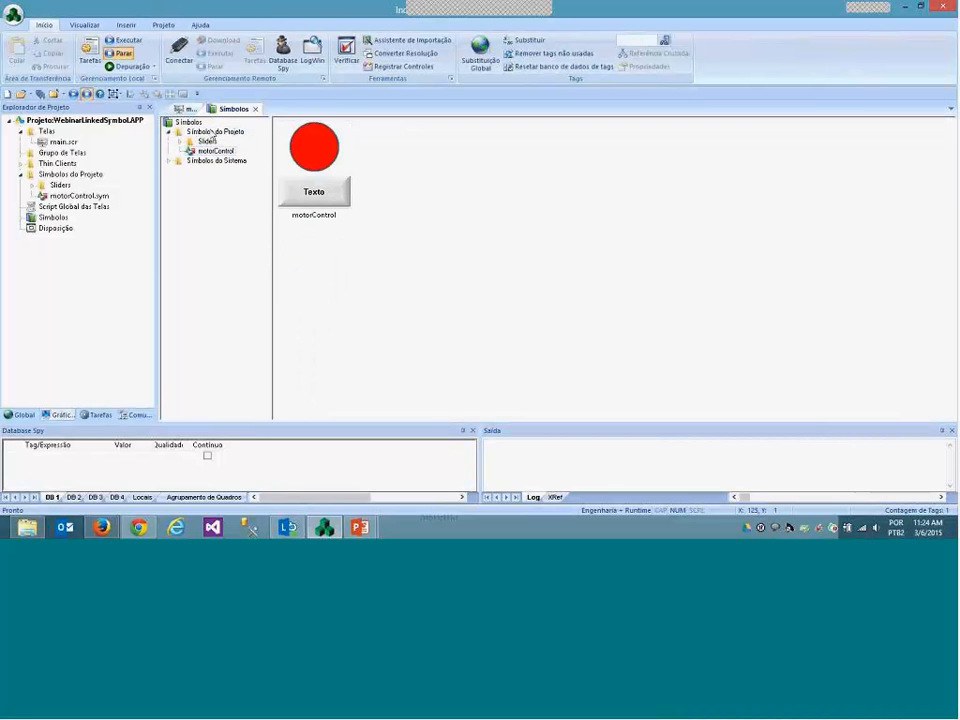
pyautogui.click(187, 108)
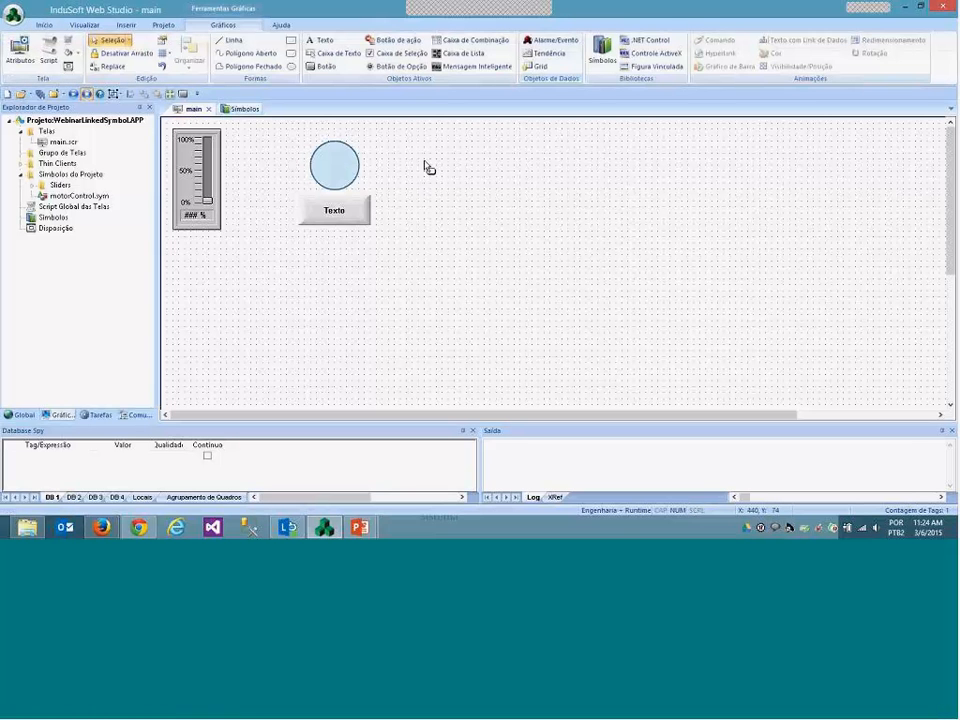
pyautogui.click(427, 166)
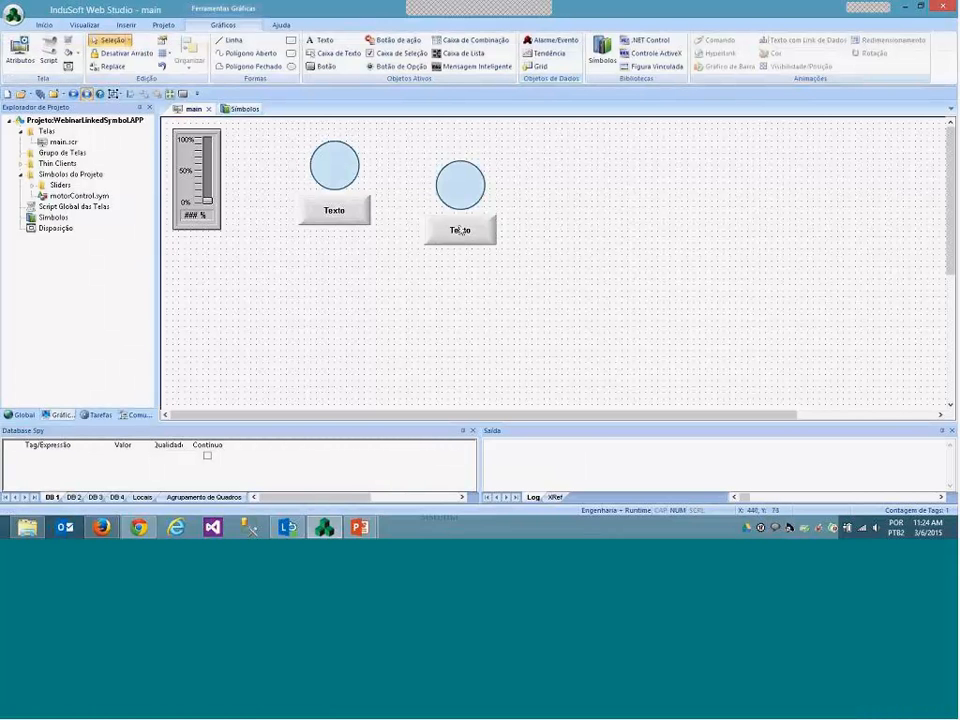
pyautogui.moveTo(459, 231); pyautogui.dragTo(454, 205)
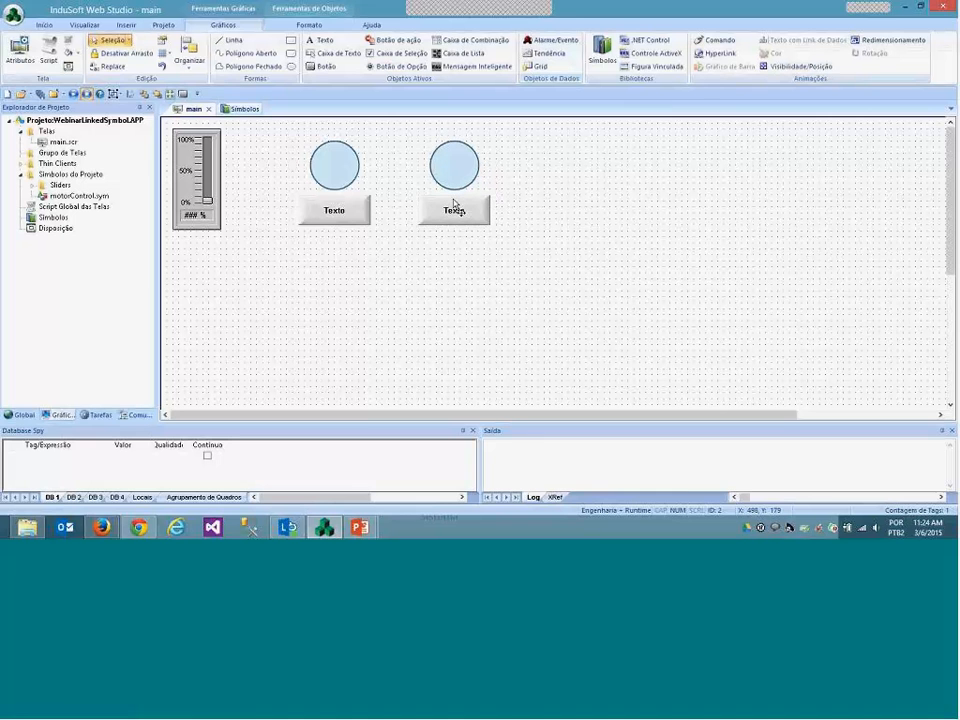
pyautogui.click(812, 332)
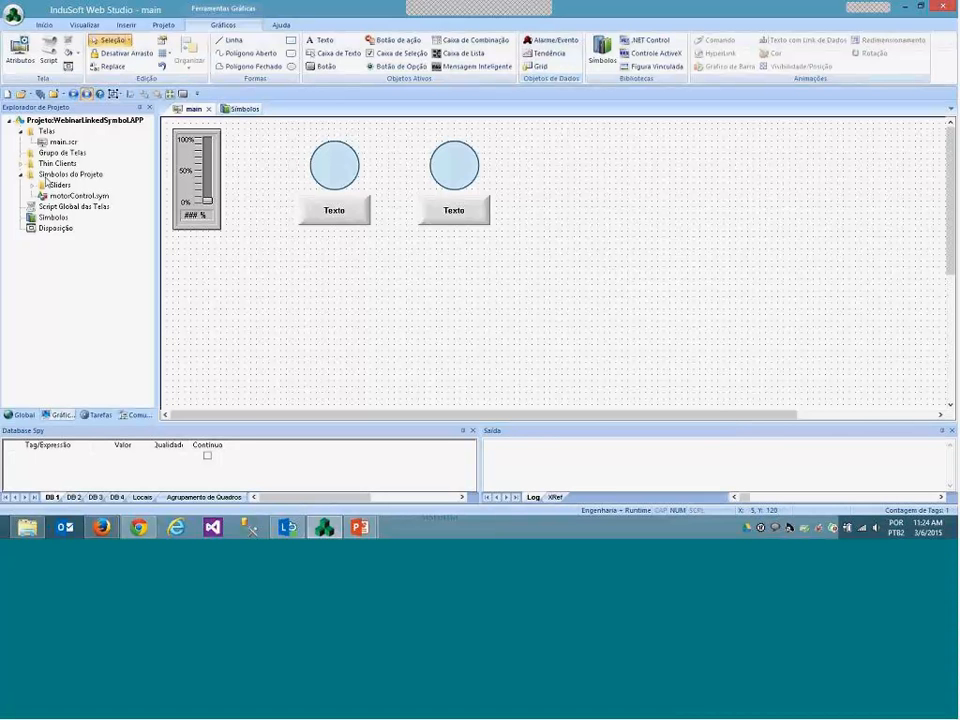
# Try to send motorControl to the system symbols in C:\Program Files (x86)\InduSoft Web Studio v7.1\Symbol.
pyautogui.click(57, 175)
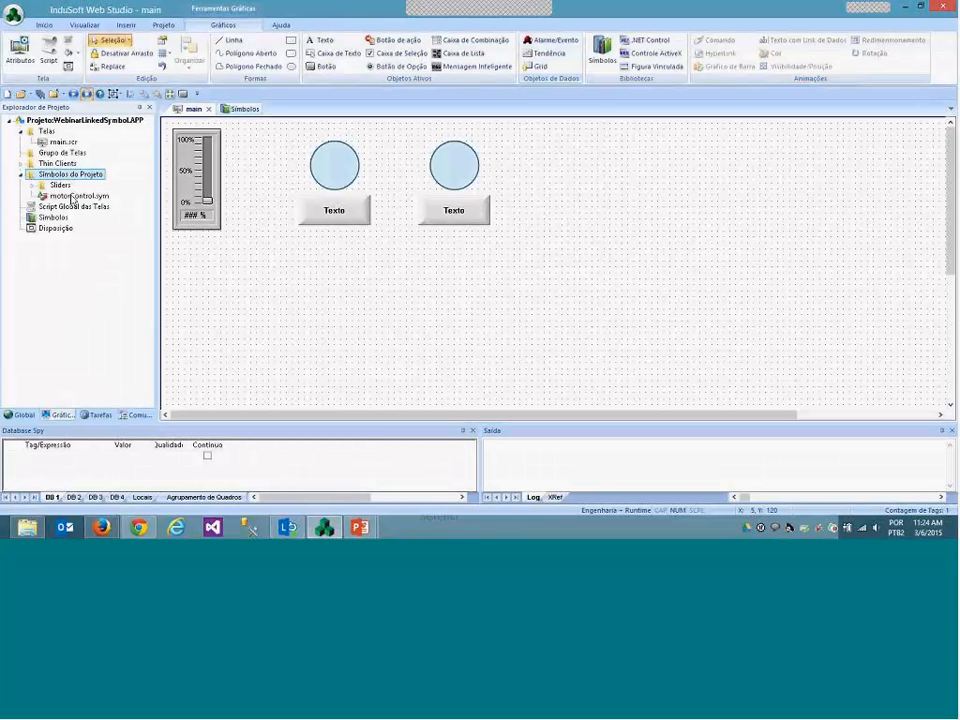
pyautogui.rightClick(77, 197)
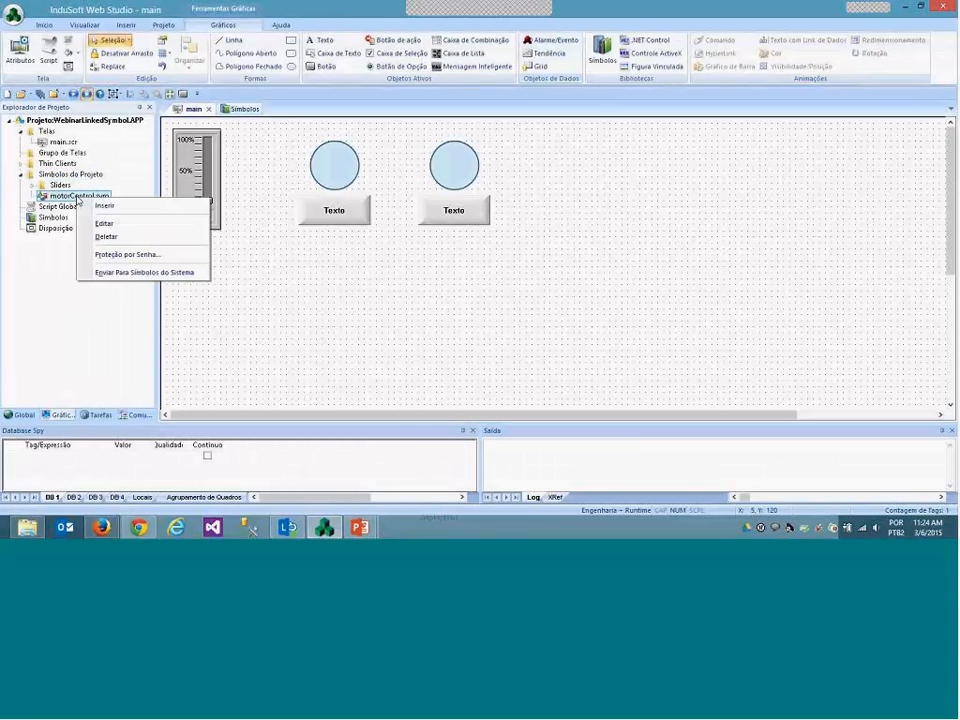
pyautogui.click(160, 273)
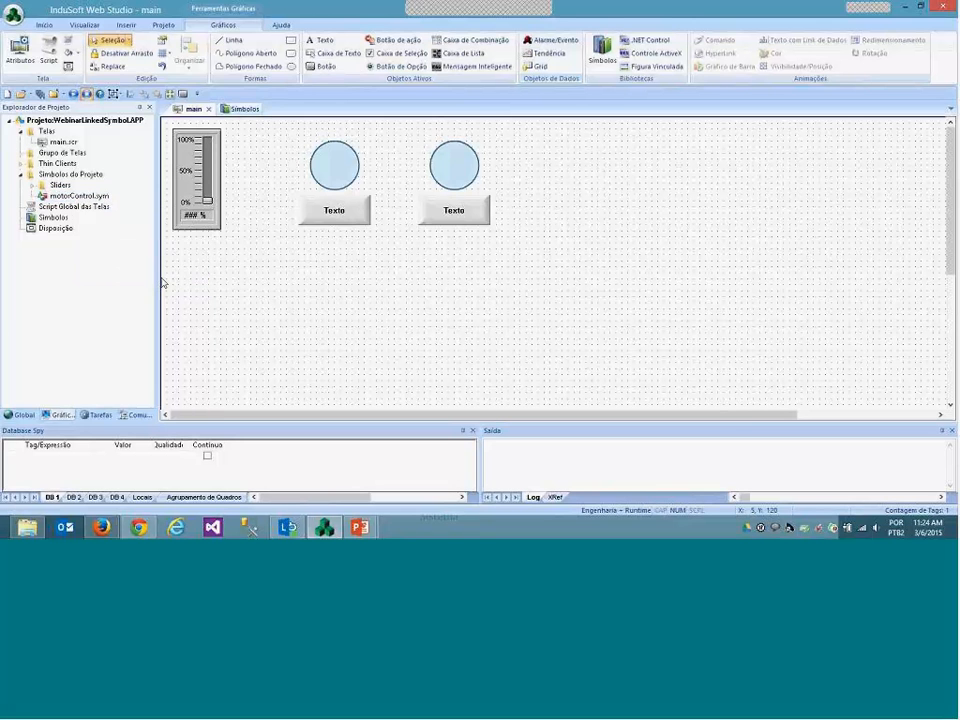
pyautogui.moveTo(233, 64); pyautogui.dragTo(441, 124)
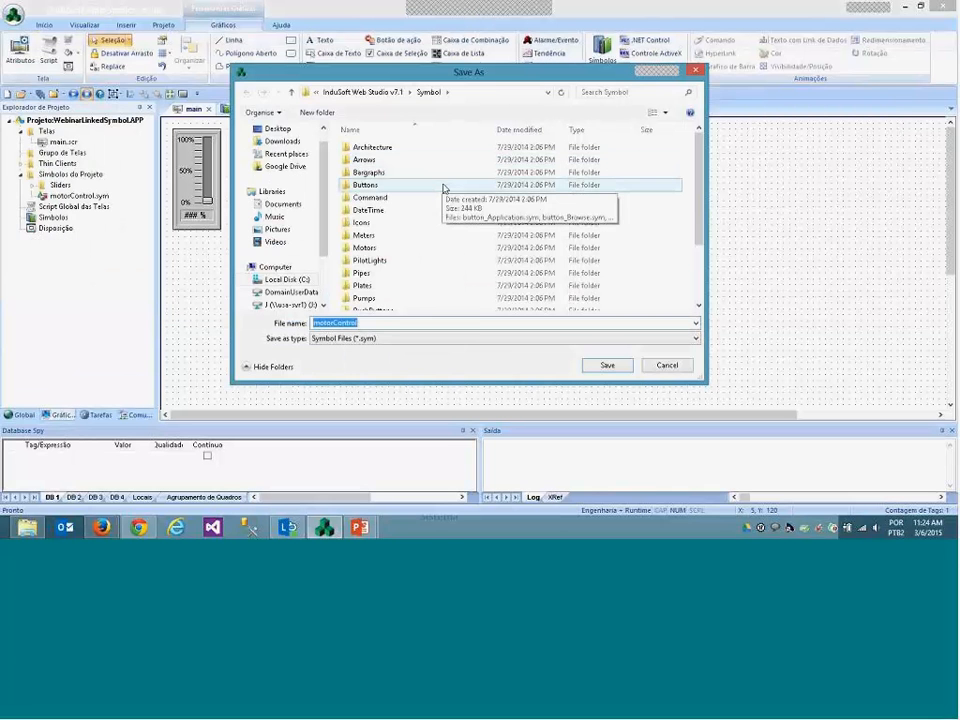
pyautogui.click(396, 95)
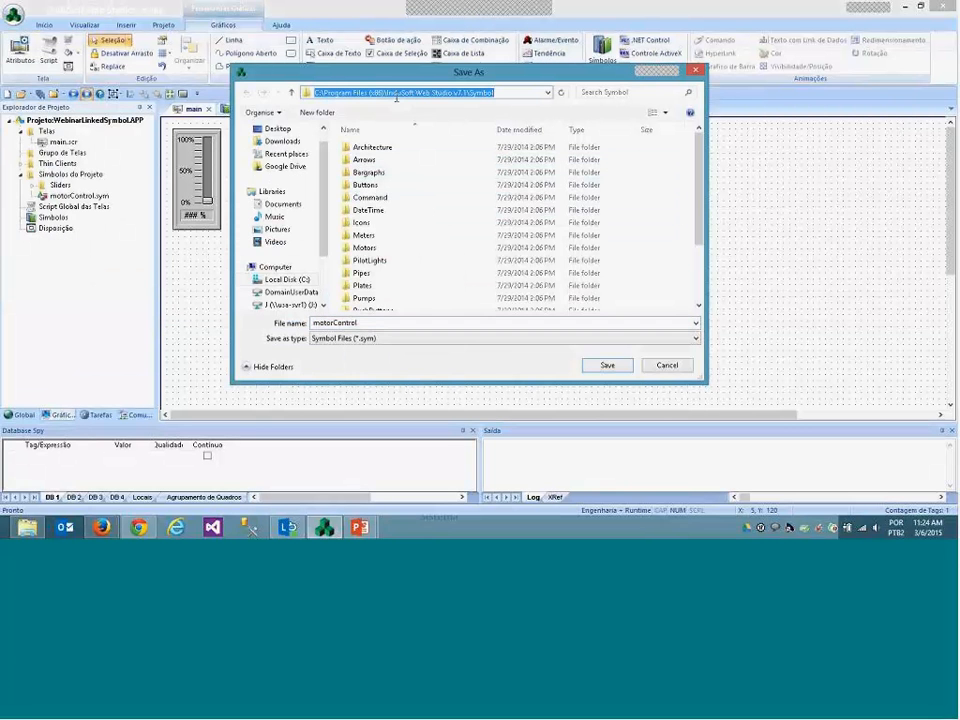
pyautogui.click(501, 92)
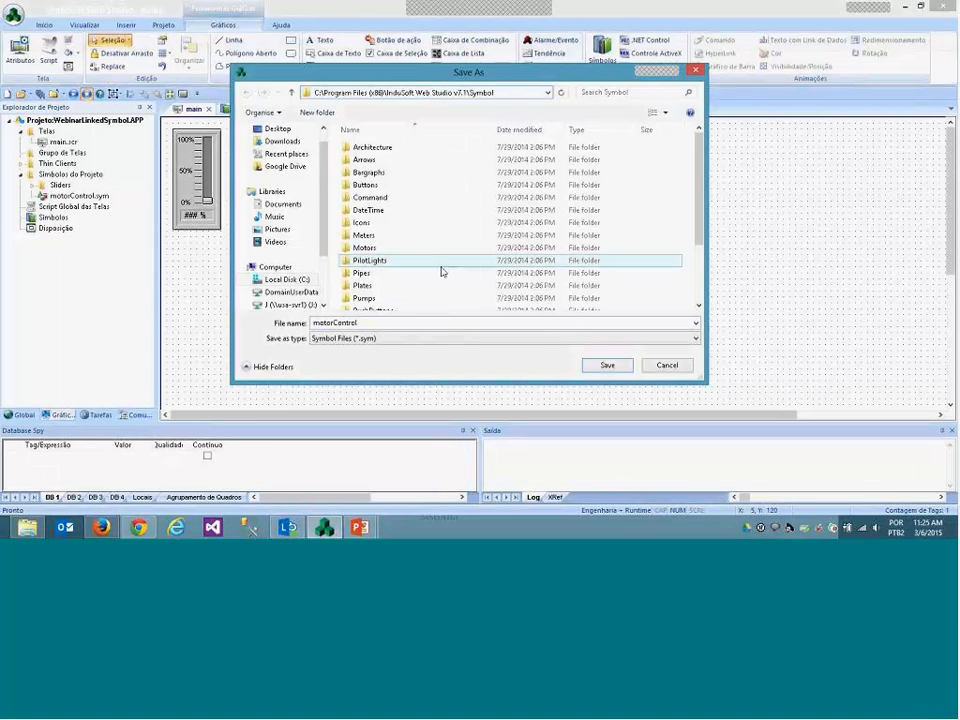
pyautogui.click(601, 369)
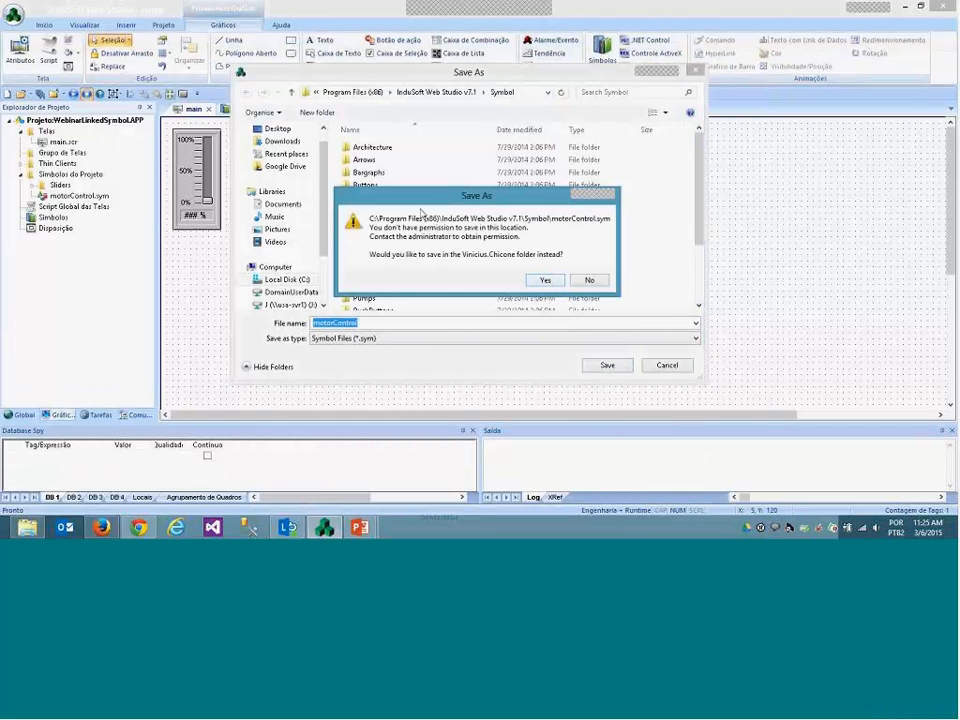
pyautogui.click(590, 280)
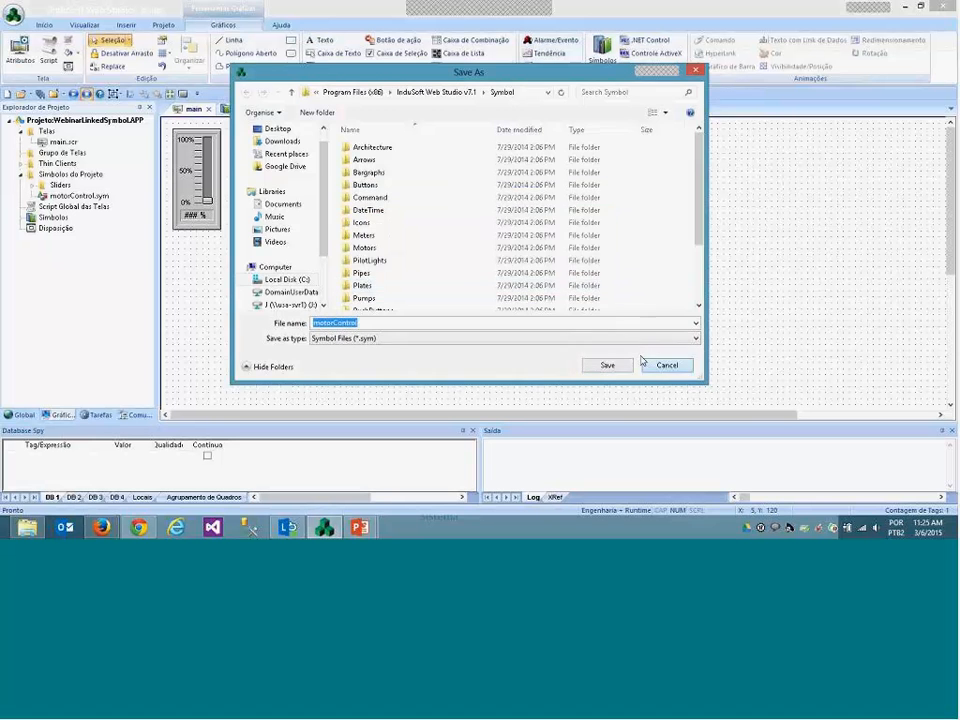
pyautogui.click(650, 364)
# Save and close the main screen and exit InduSoft Web Studio.
pyautogui.click(209, 108)
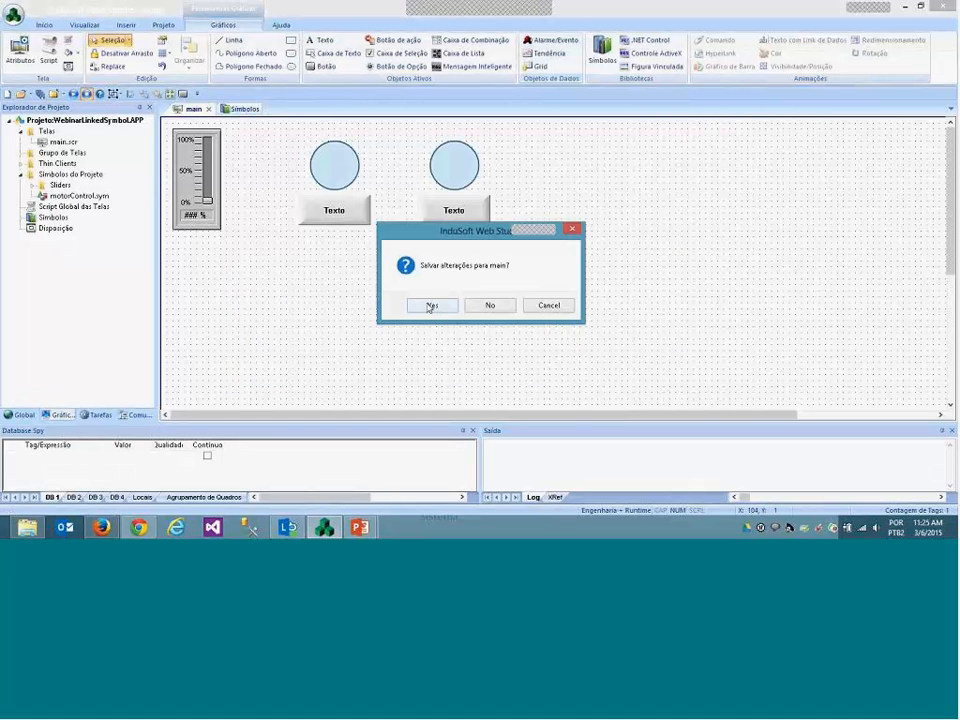
pyautogui.click(431, 306)
pyautogui.click(223, 108)
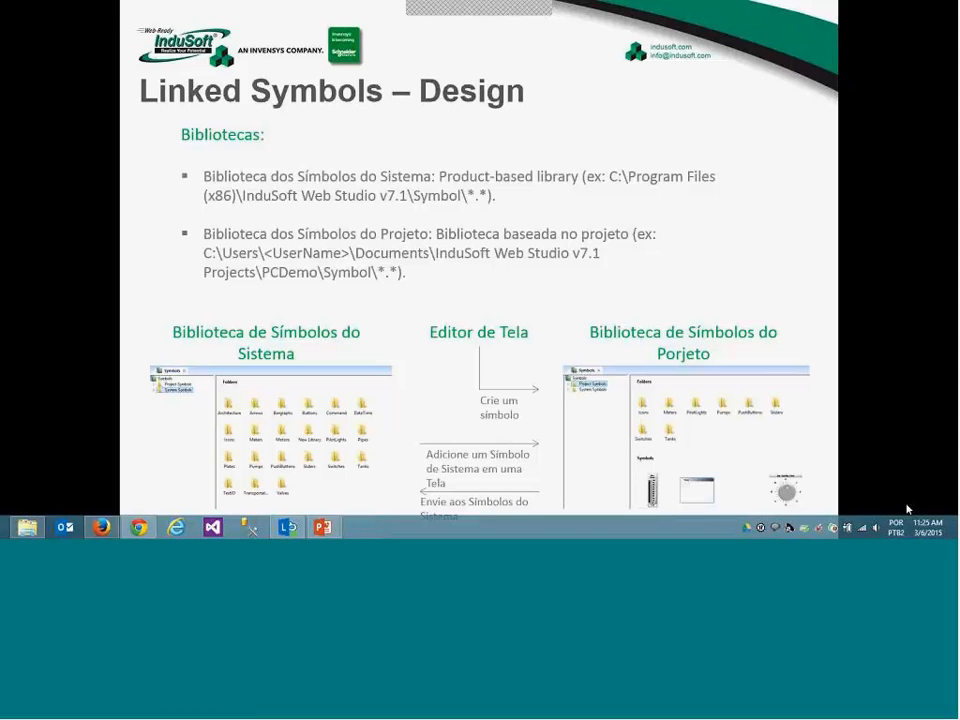
# Restart InduSoft Web Studio from its desktop shortcut with administrator rights.
pyautogui.click(955, 528)
pyautogui.rightClick(17, 242)
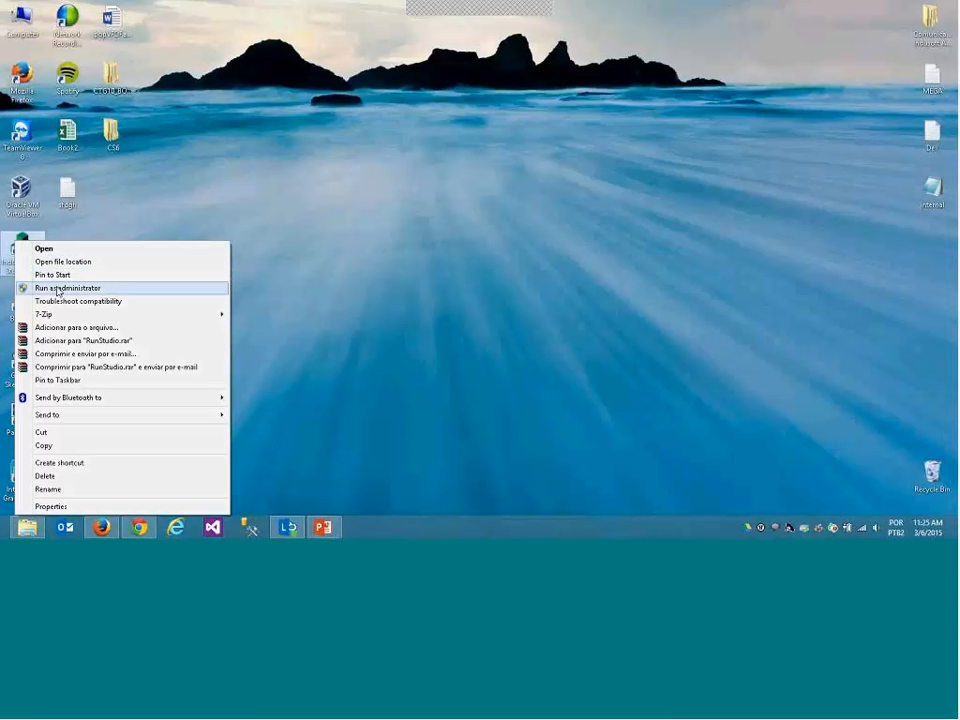
pyautogui.click(57, 289)
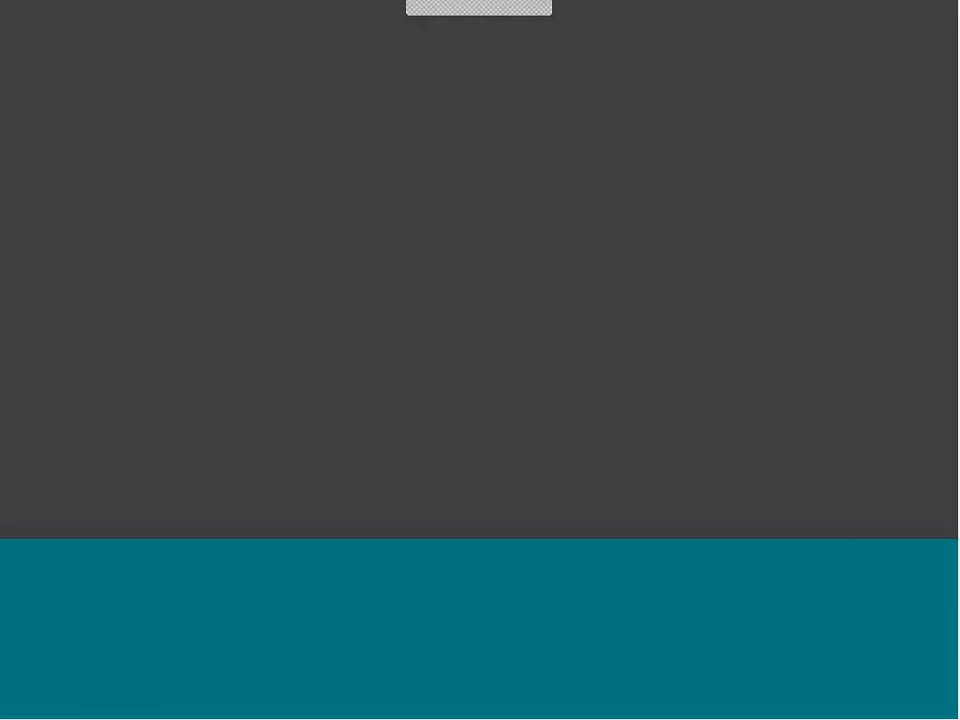
pyautogui.click(505, 286)
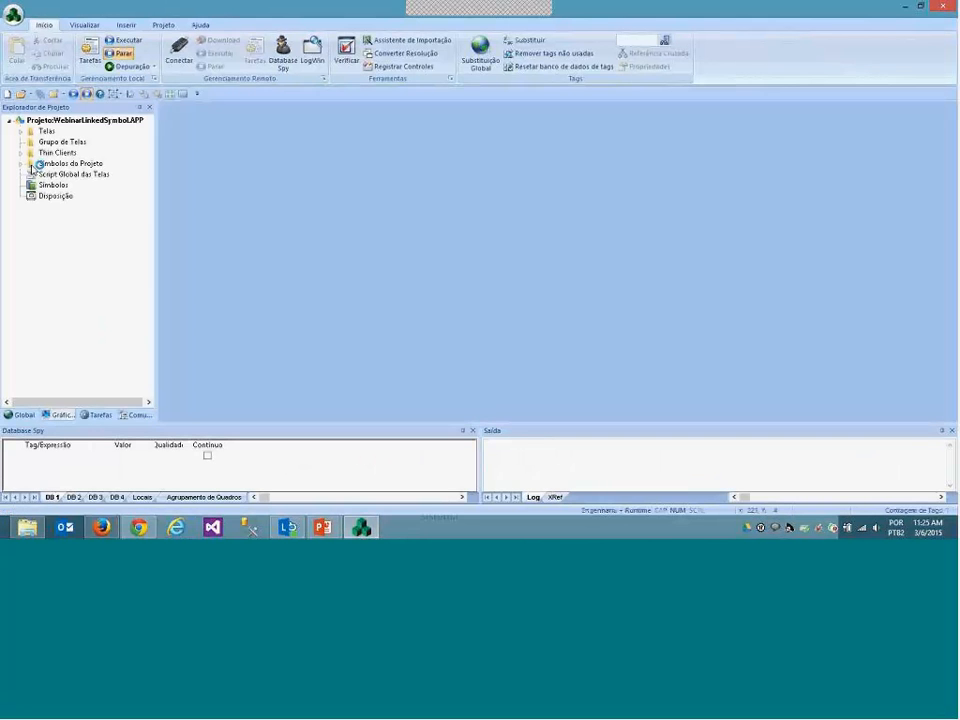
# Send the project symbol motorControl to the system symbols, saving it as motorControl in the InduSoft Web Studio v7.1 Symbol folder.
pyautogui.click(21, 164)
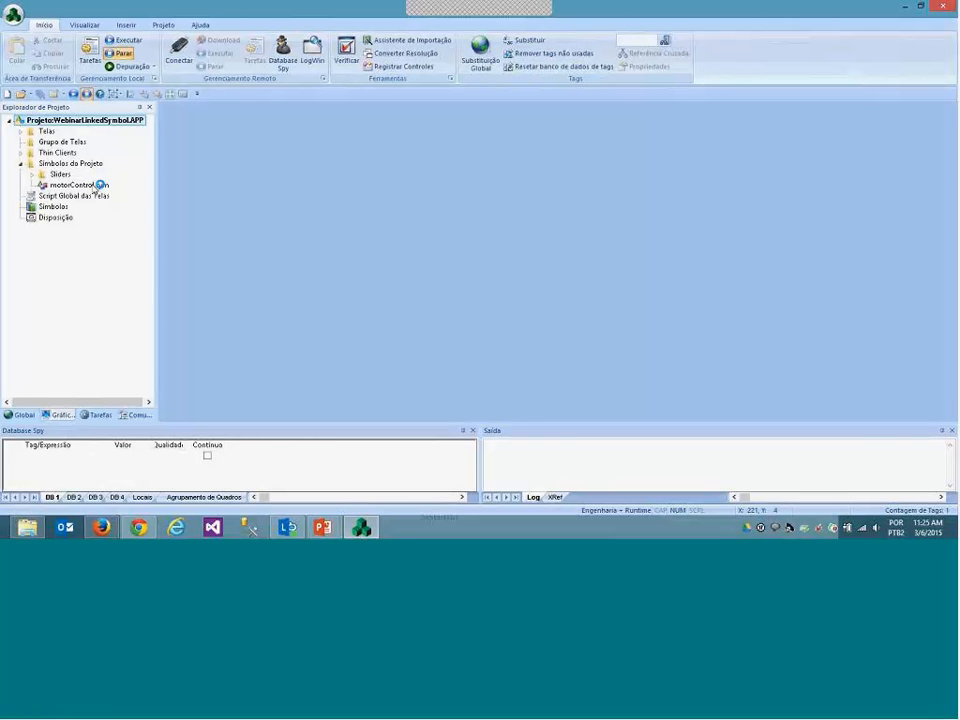
pyautogui.rightClick(95, 186)
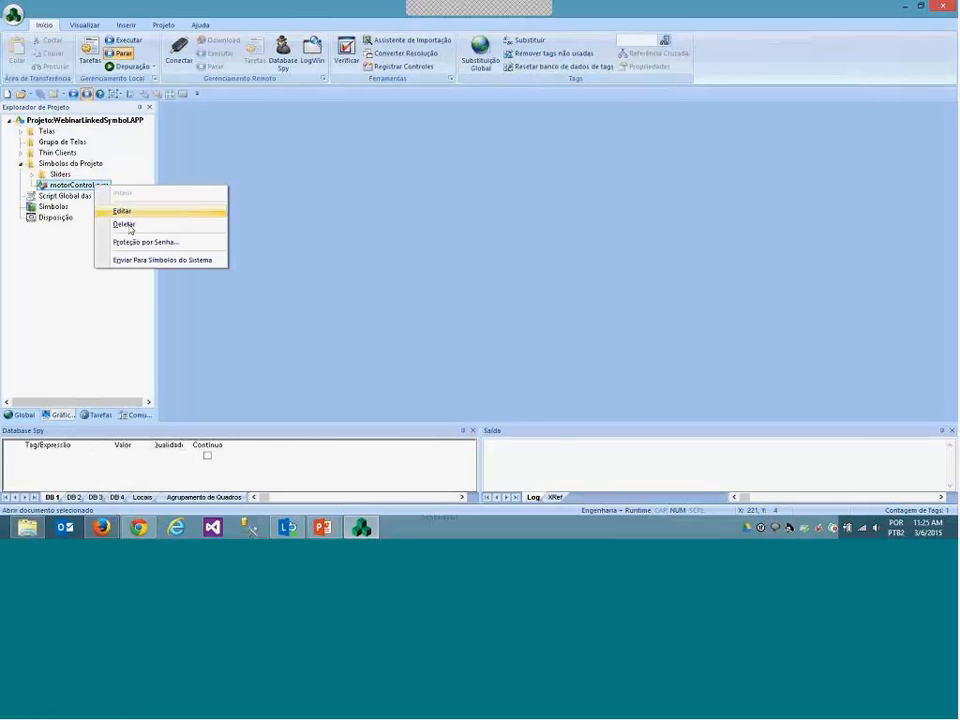
pyautogui.click(151, 265)
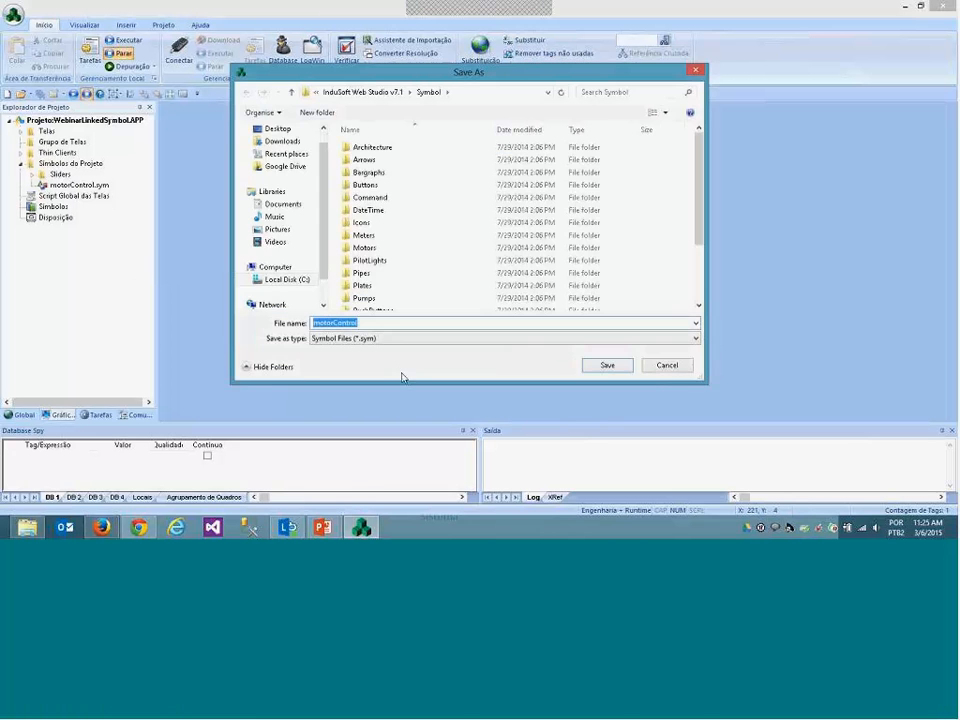
pyautogui.click(613, 365)
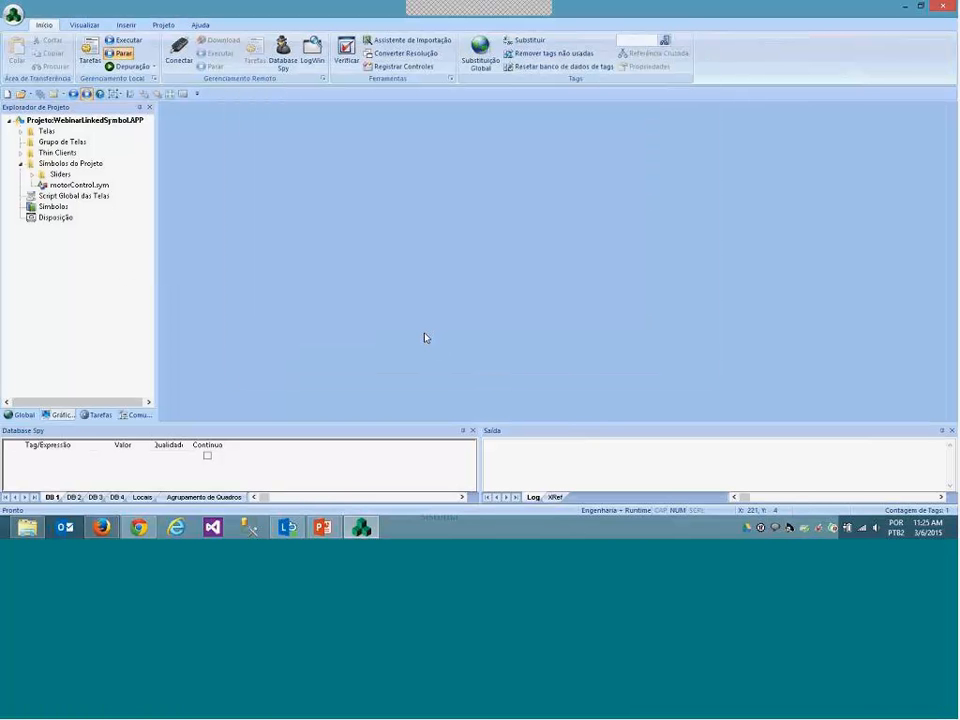
# Check the system symbols library for motorControl and close the symbols view.
pyautogui.click(82, 186)
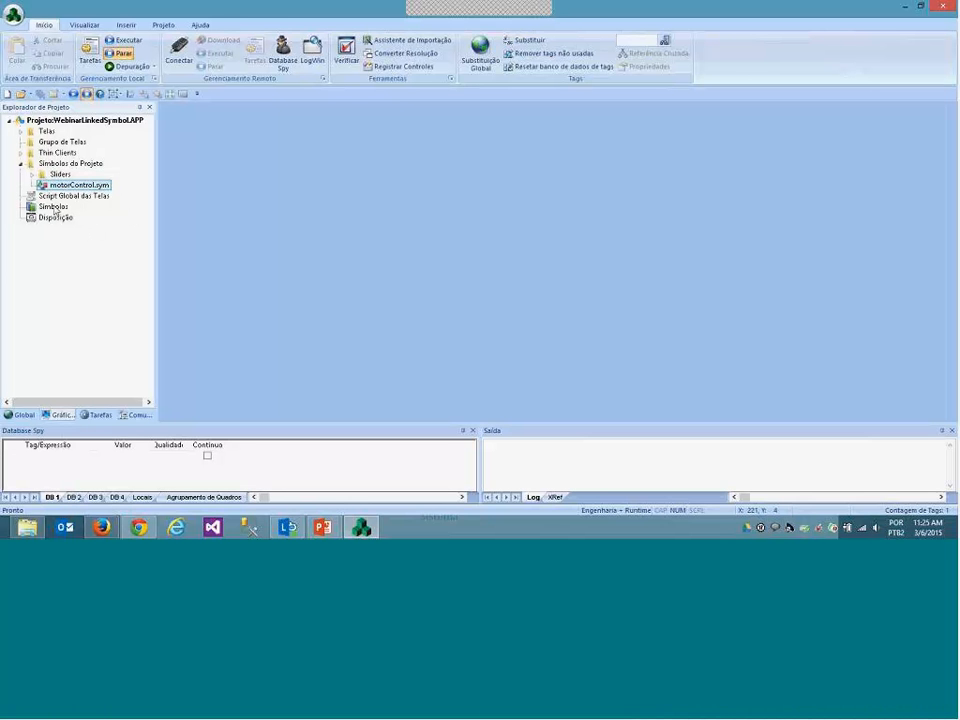
pyautogui.doubleClick(54, 207)
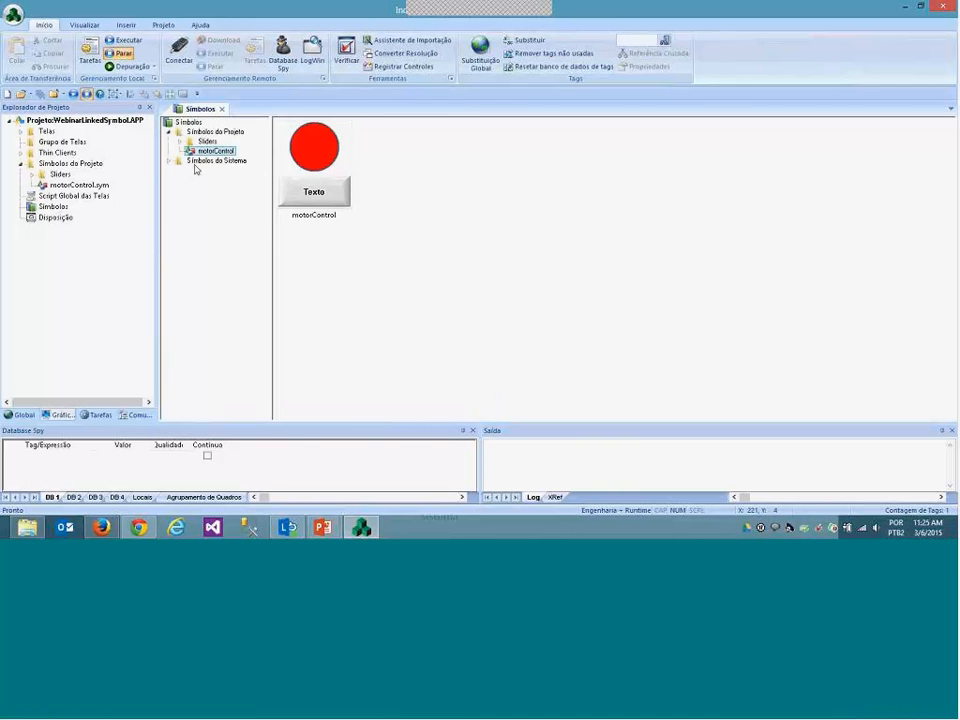
pyautogui.click(170, 161)
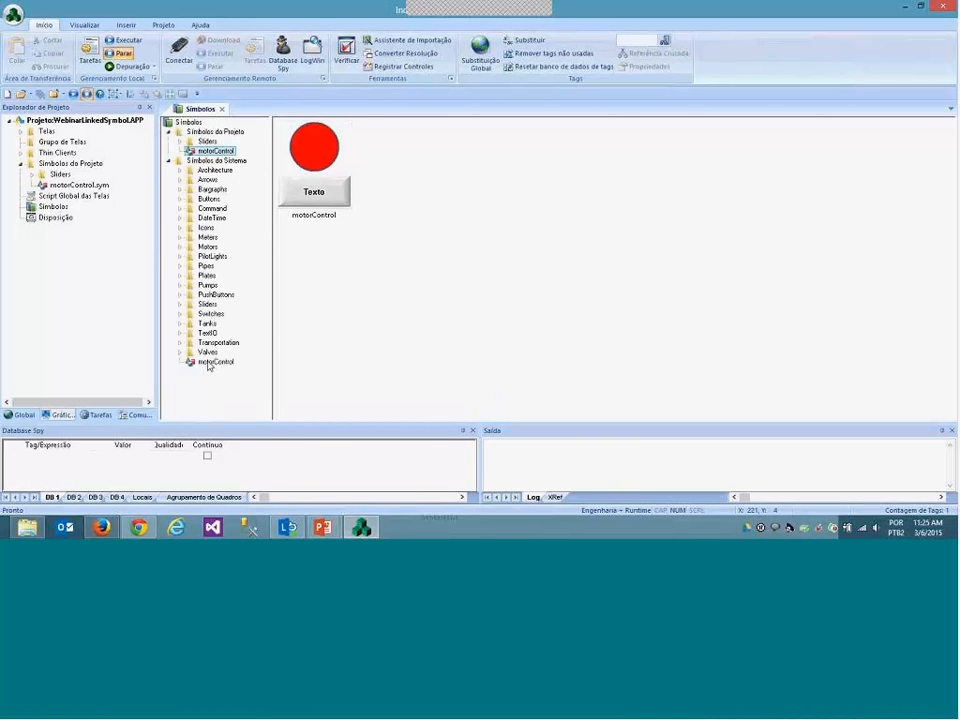
pyautogui.click(216, 160)
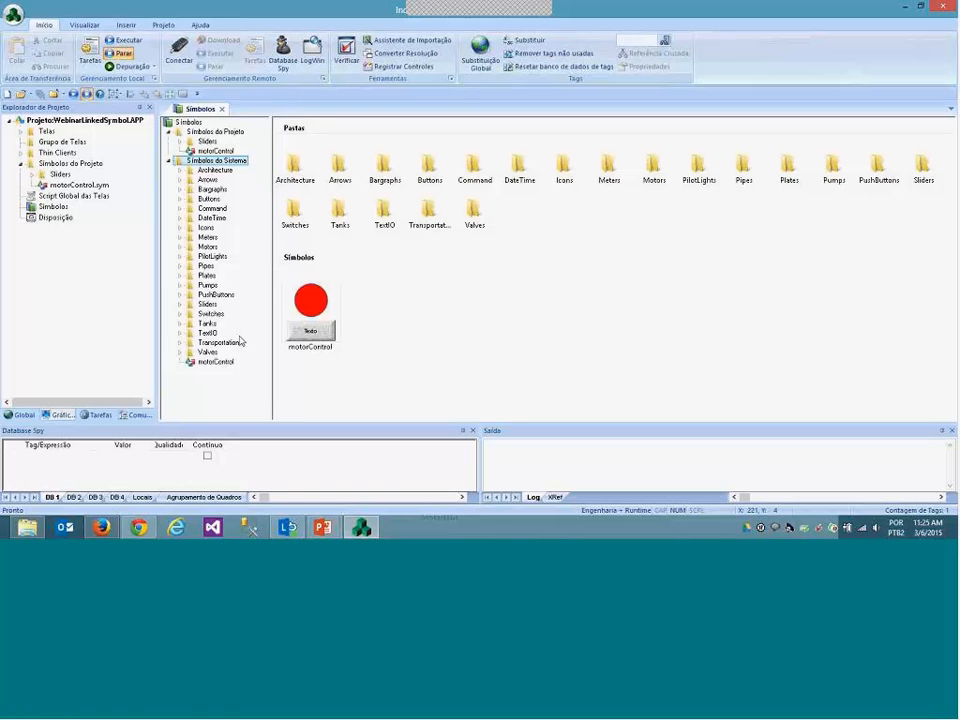
pyautogui.click(310, 303)
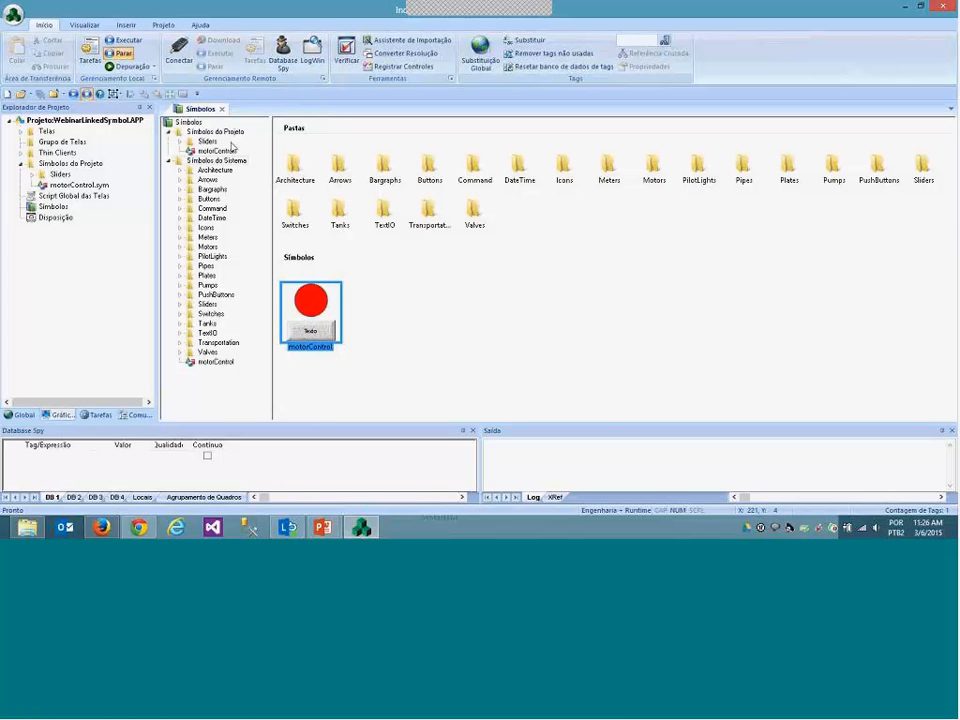
pyautogui.click(222, 108)
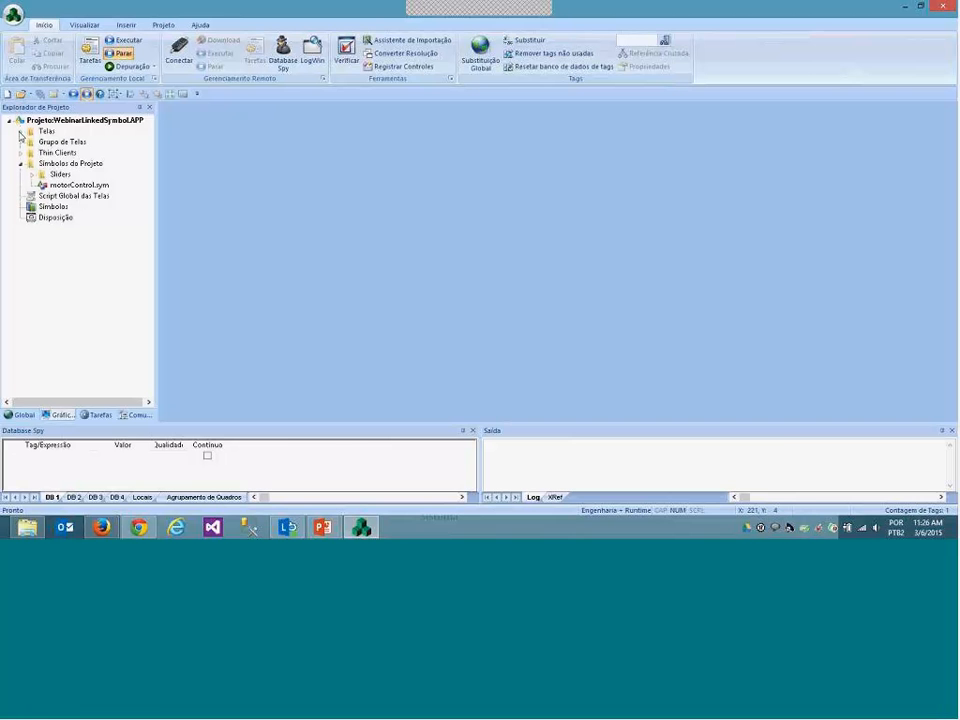
# Delete the lower motorControl instance from the main screen, saving and closing the screen.
pyautogui.click(20, 131)
pyautogui.doubleClick(42, 144)
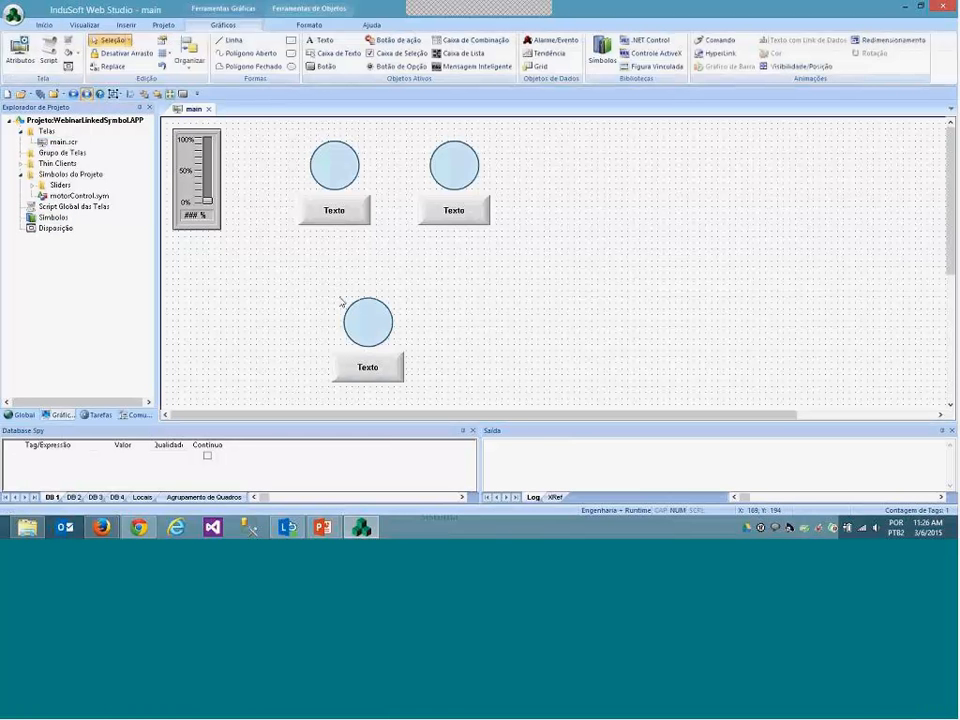
pyautogui.click(402, 360)
pyautogui.press('Delete')
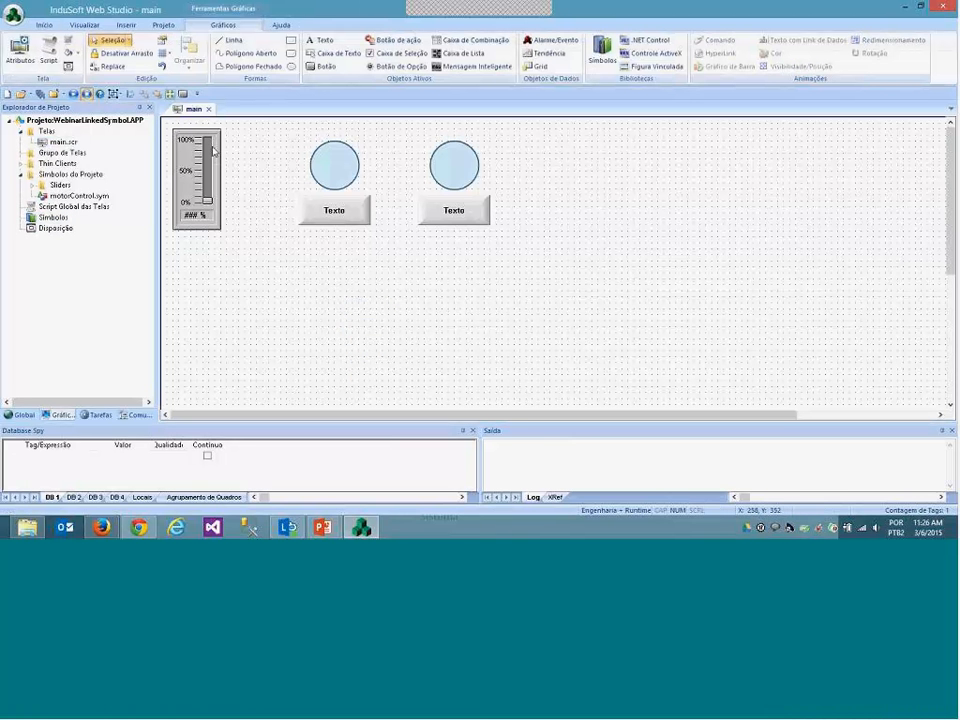
pyautogui.click(212, 110)
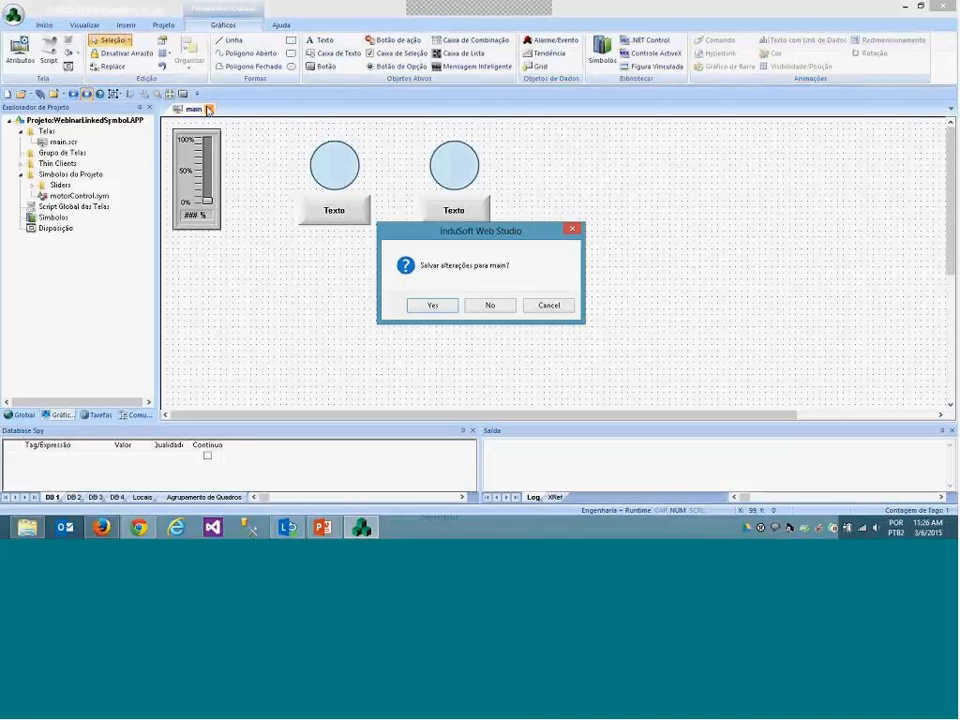
pyautogui.click(433, 304)
# Run the project and toggle both motorControl buttons alternately to test how their indicator lights respond.
pyautogui.click(122, 42)
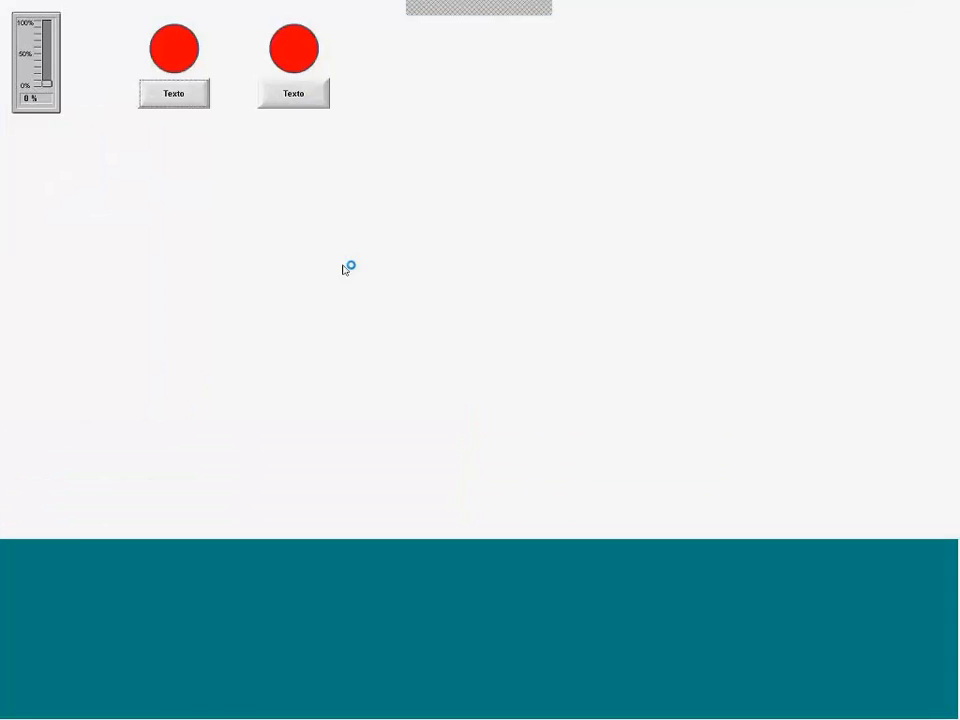
pyautogui.click(160, 95)
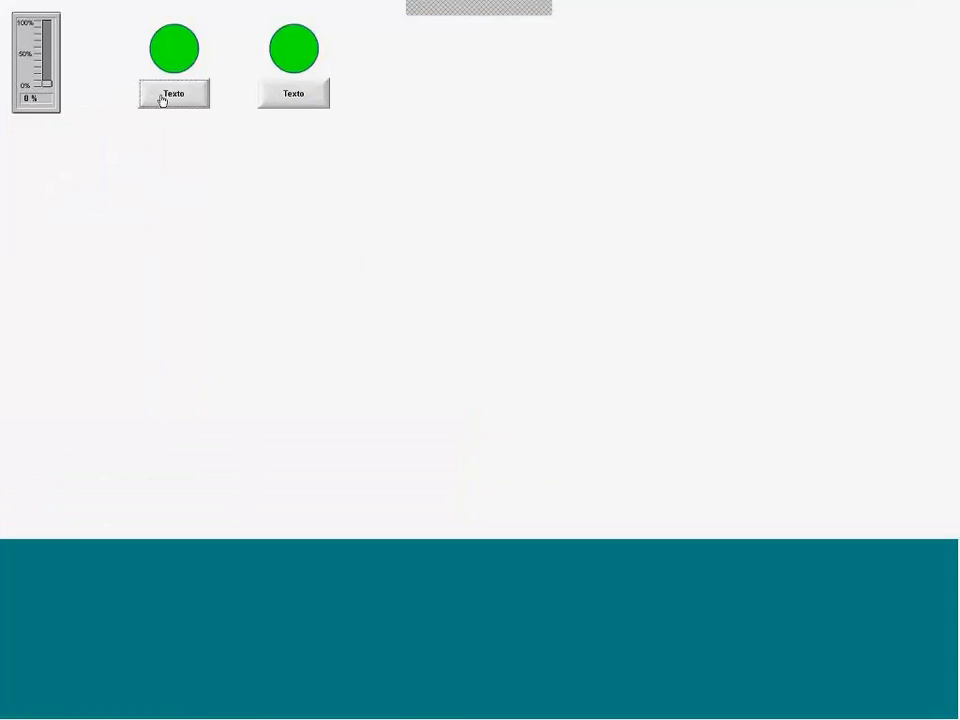
pyautogui.click(280, 95)
pyautogui.click(165, 100)
pyautogui.click(195, 100)
pyautogui.click(274, 96)
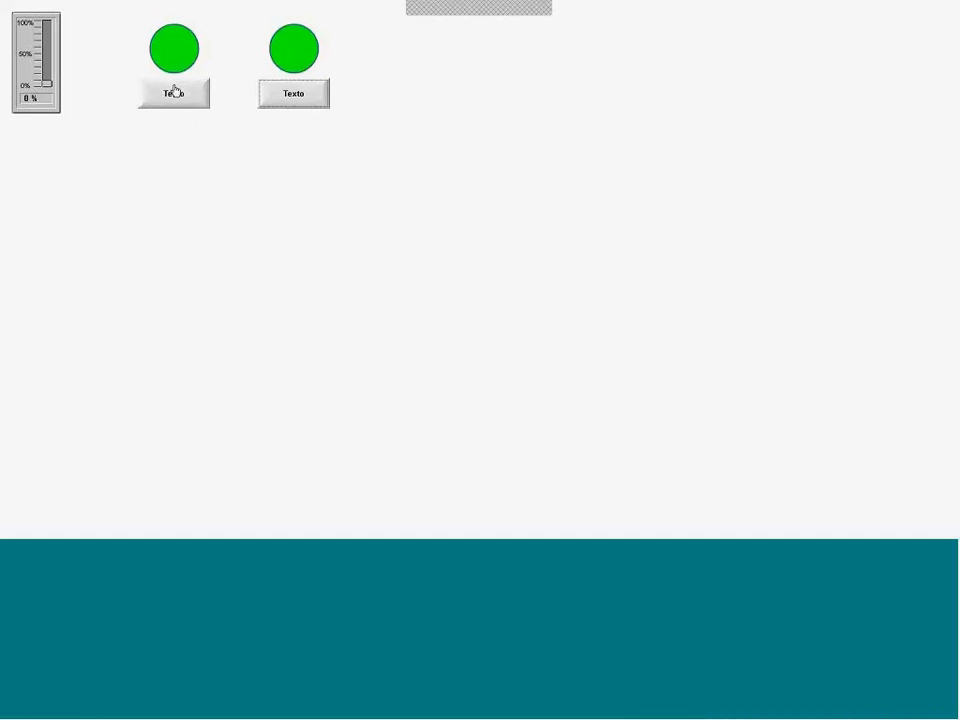
pyautogui.click(176, 92)
pyautogui.click(285, 97)
pyautogui.click(165, 92)
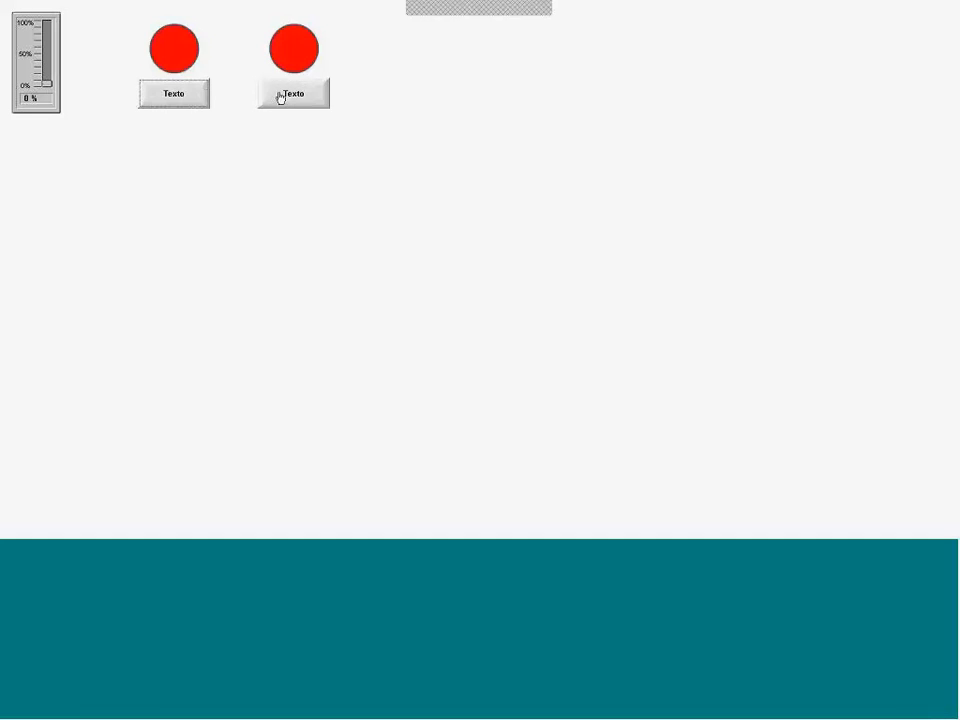
pyautogui.click(279, 94)
pyautogui.click(201, 96)
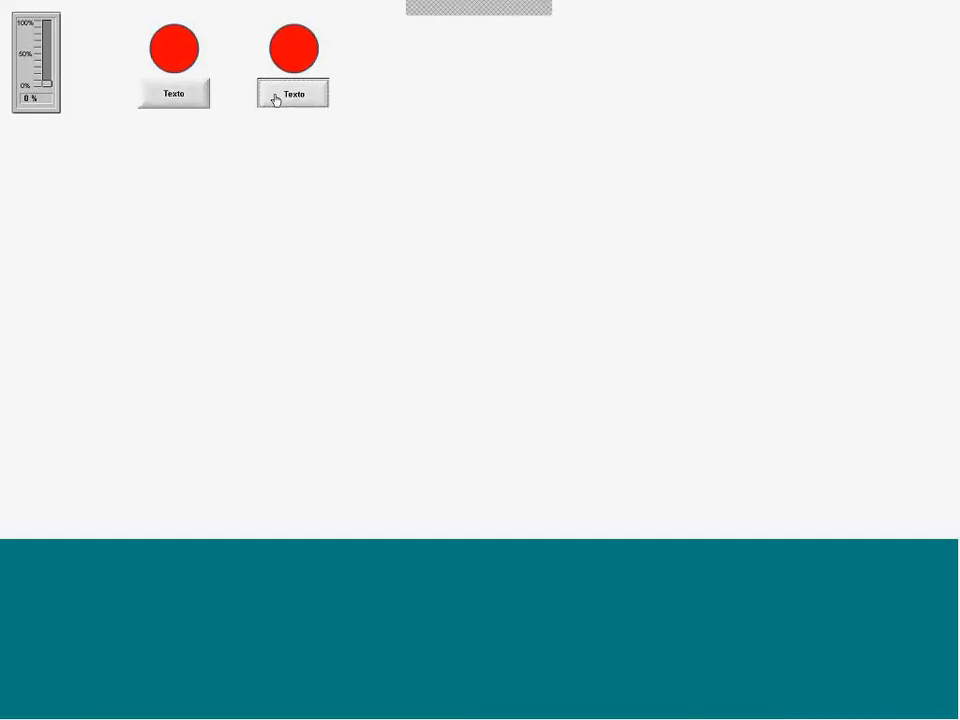
pyautogui.click(274, 96)
pyautogui.click(185, 94)
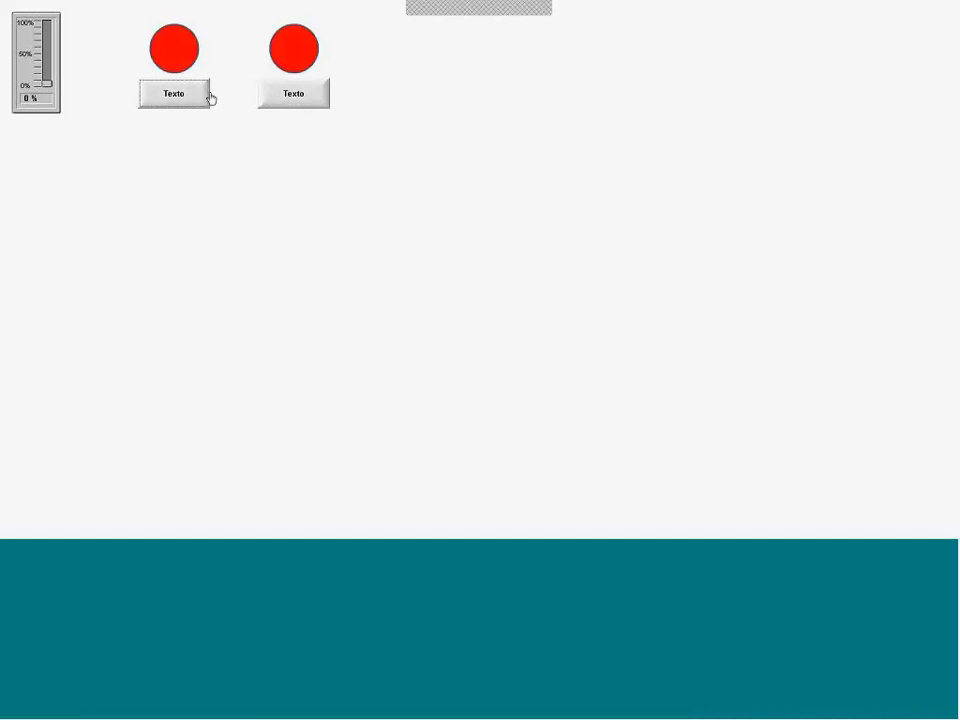
pyautogui.click(270, 96)
pyautogui.click(176, 101)
pyautogui.click(259, 103)
pyautogui.click(167, 103)
pyautogui.click(262, 102)
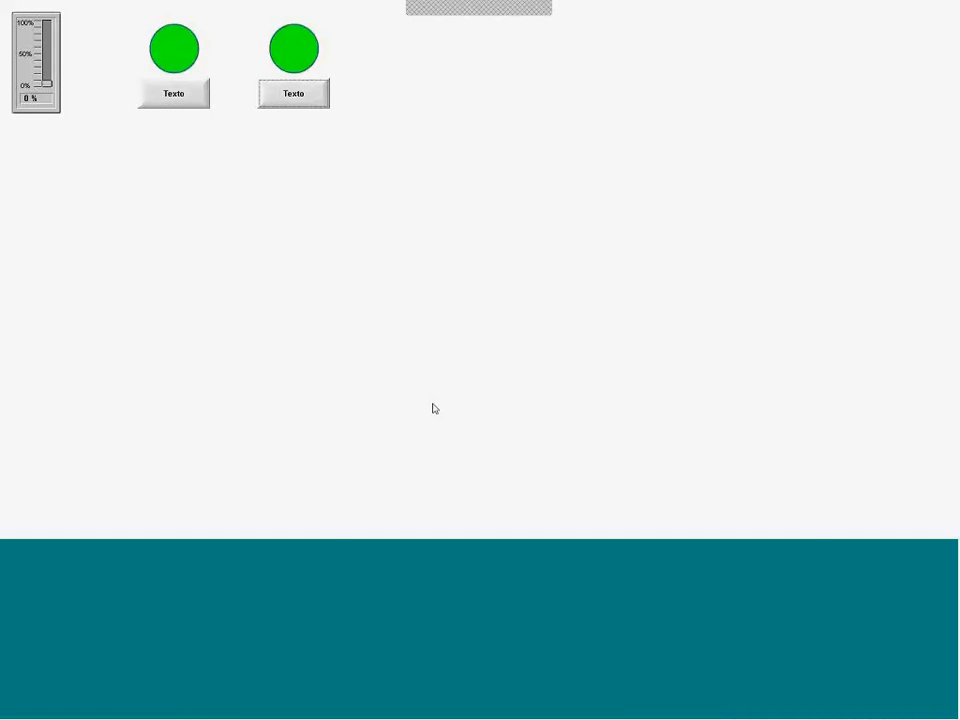
# Return from the running project to the development environment and reopen the main screen for editing.
pyautogui.hotkey('alt', 'Tab')
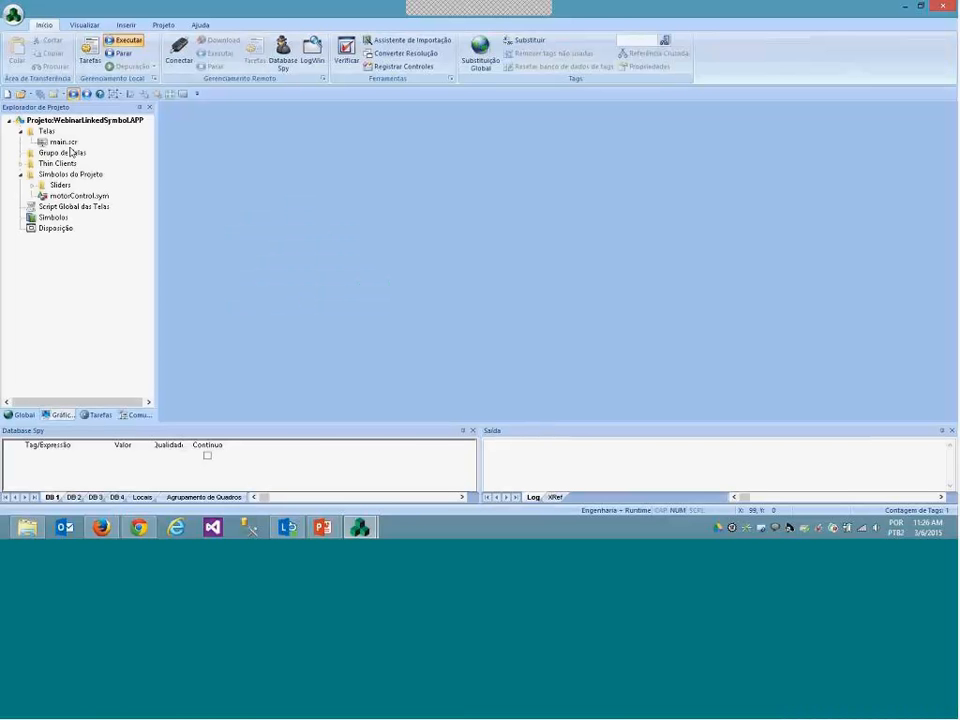
pyautogui.doubleClick(66, 143)
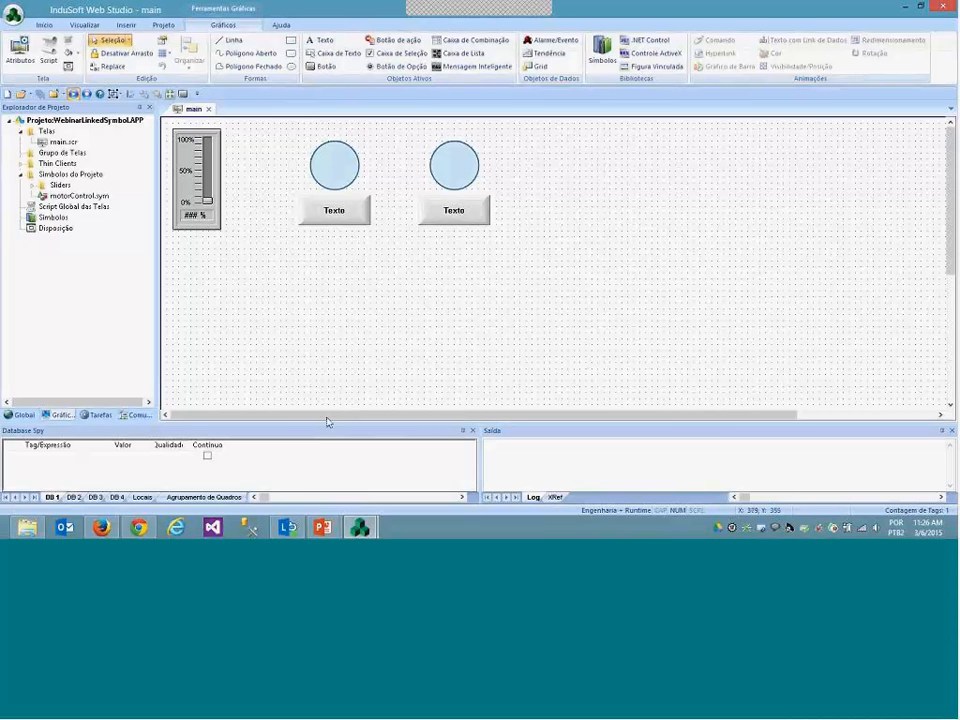
# Switch to the PowerPoint slide show, review the slides through "Linked Symbols – Objetivos e Benefícios", and return to InduSoft Web Studio.
pyautogui.click(324, 528)
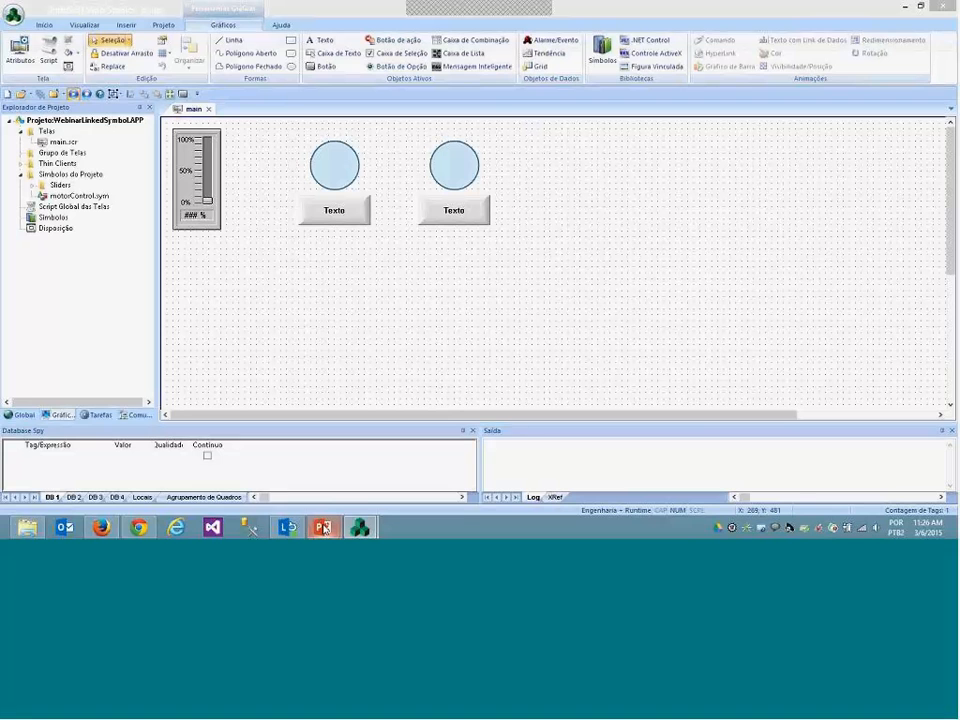
pyautogui.click(390, 456)
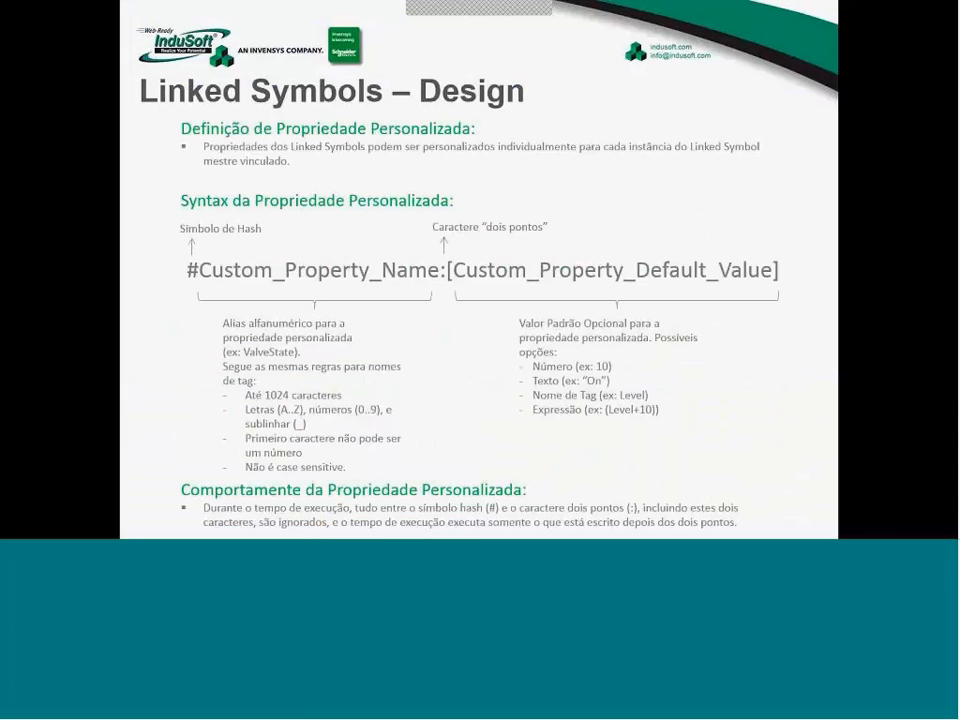
pyautogui.press('Right')
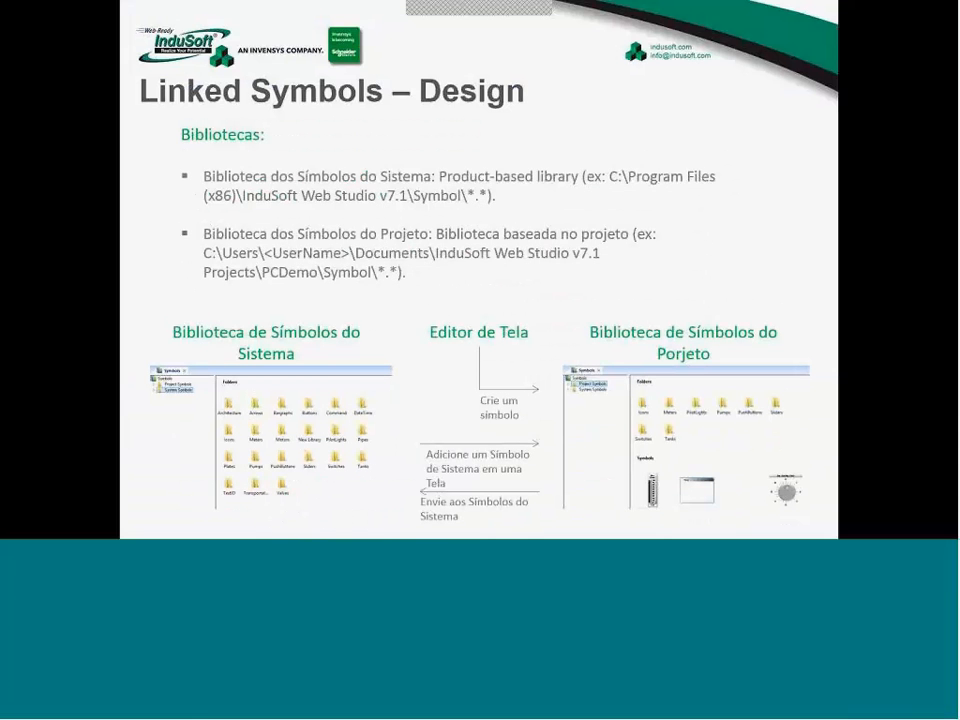
pyautogui.press('Right')
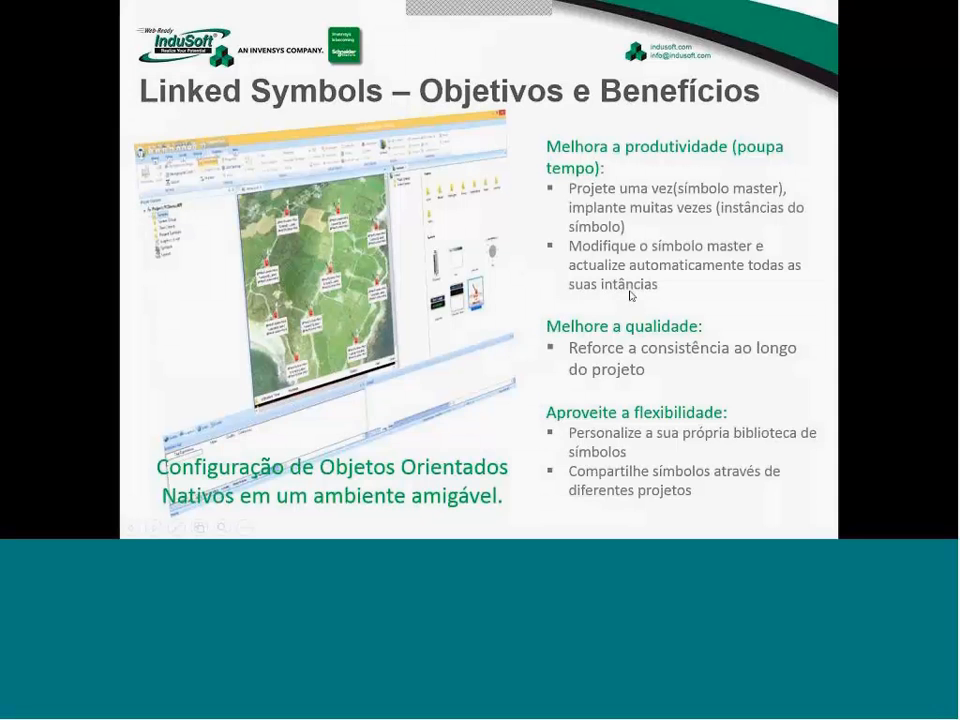
pyautogui.hotkey('alt', 'Tab')
# Edit the linked symbol of the first motorControl instance, changing its circle's colour for limit 0.
pyautogui.click(330, 186)
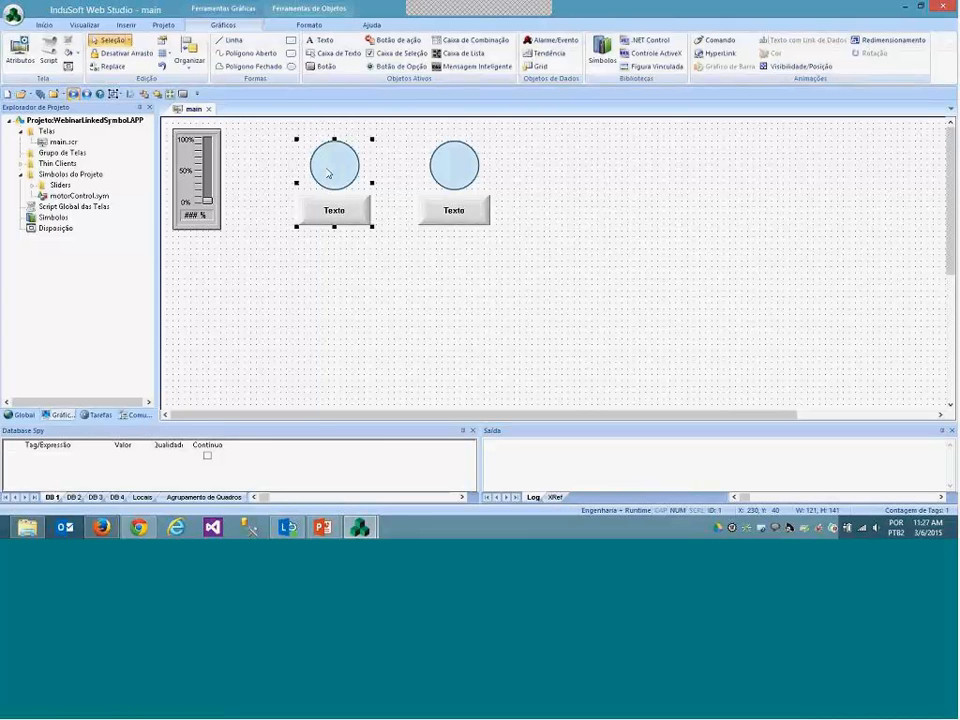
pyautogui.rightClick(327, 171)
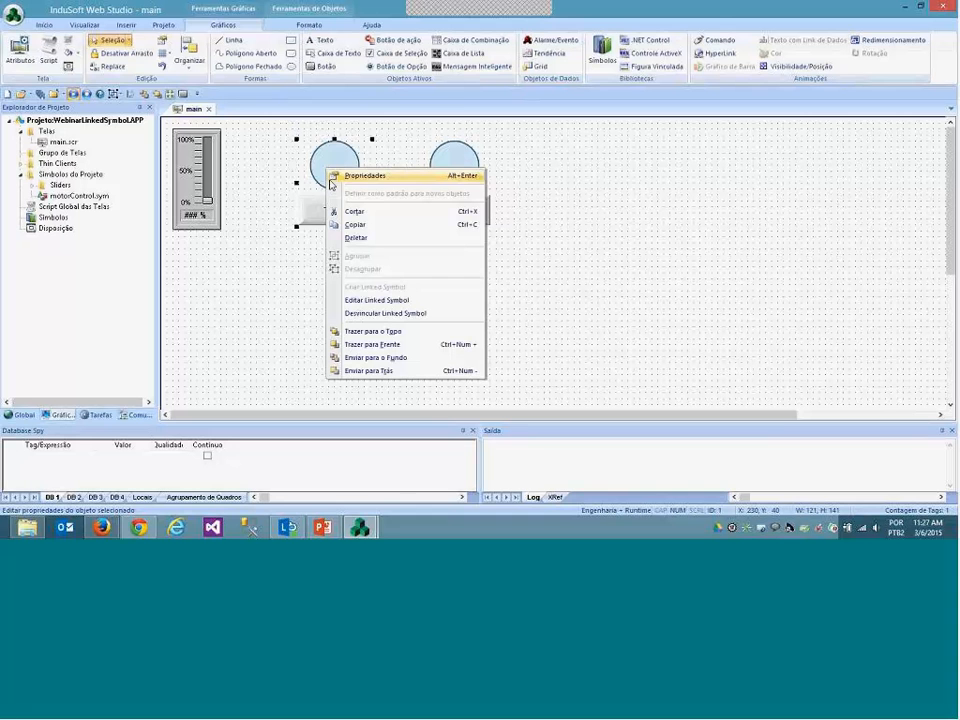
pyautogui.click(417, 301)
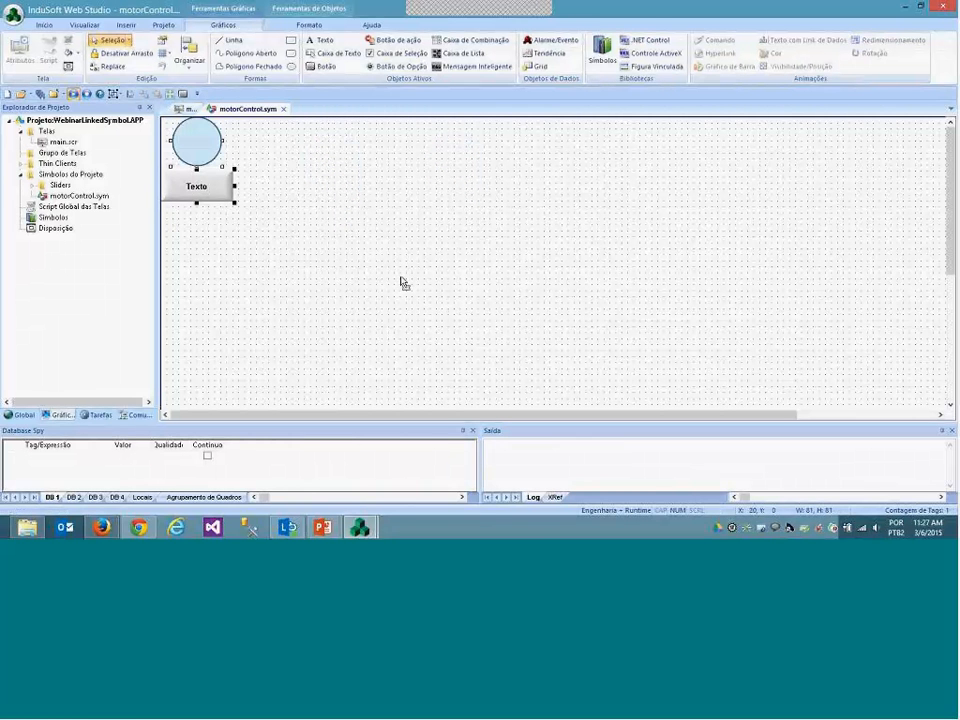
pyautogui.click(253, 180)
pyautogui.click(197, 149)
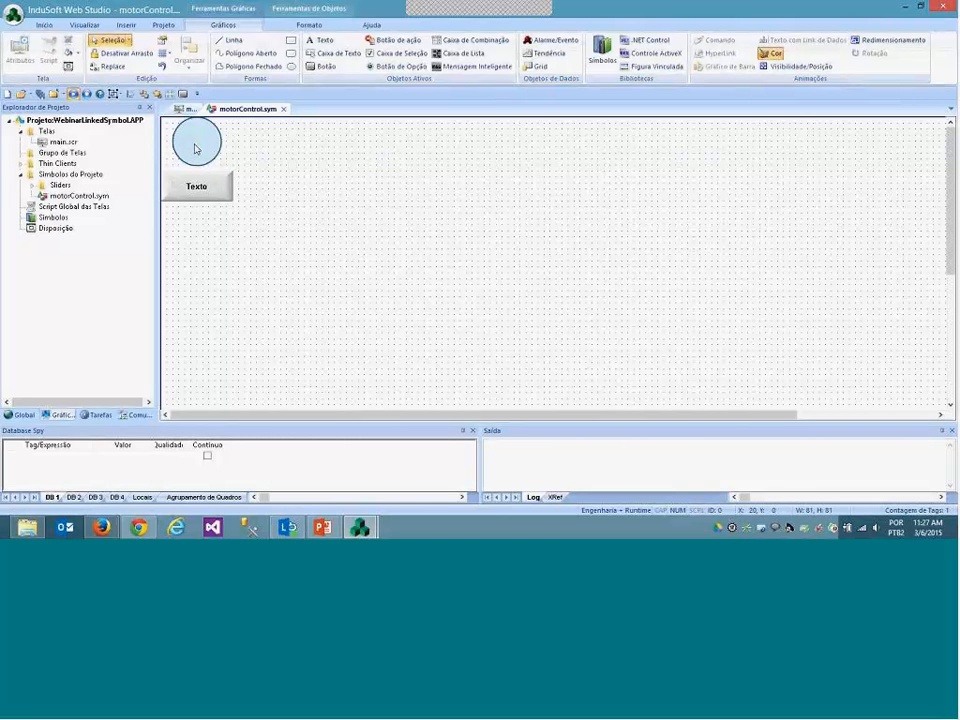
pyautogui.doubleClick(196, 149)
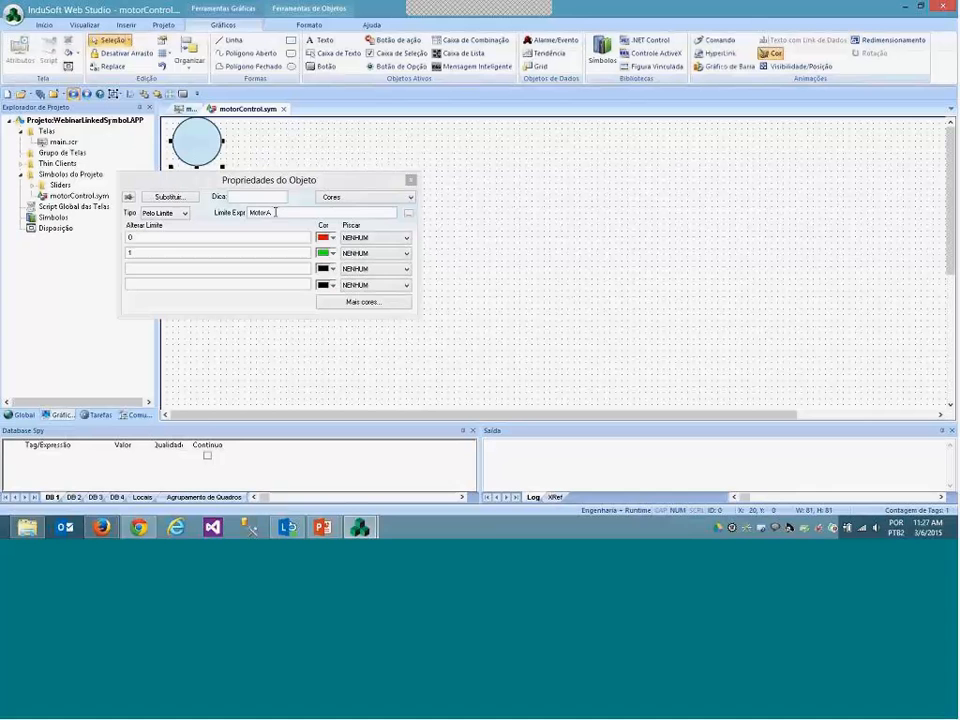
pyautogui.click(331, 241)
pyautogui.click(343, 336)
pyautogui.click(420, 256)
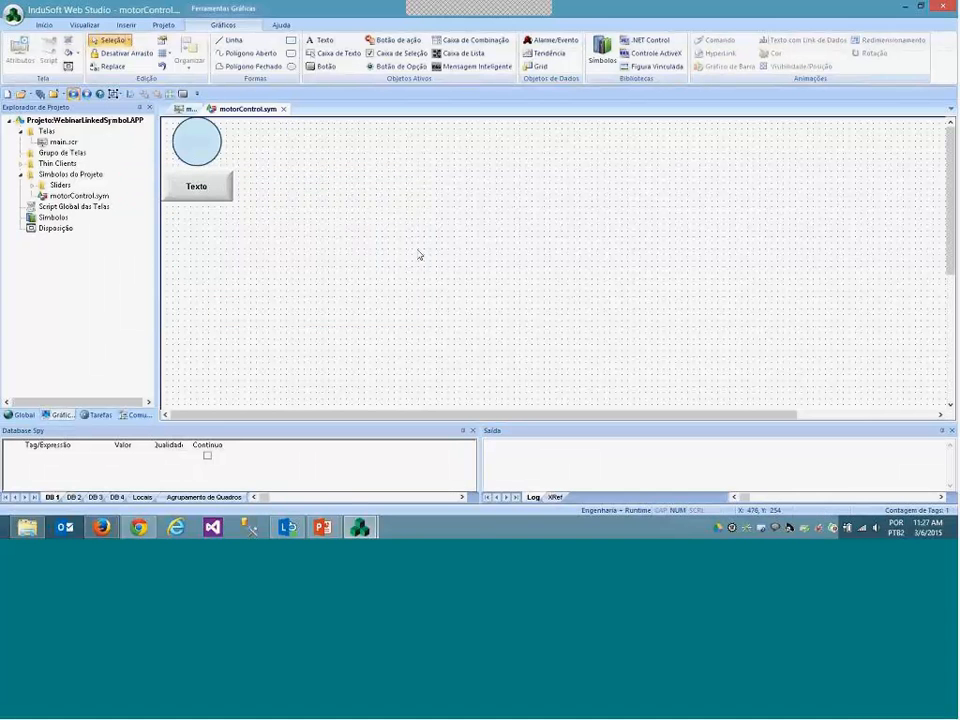
# Save the changes to motorControl.sym, close it and clear the selection on the main screen.
pyautogui.click(284, 109)
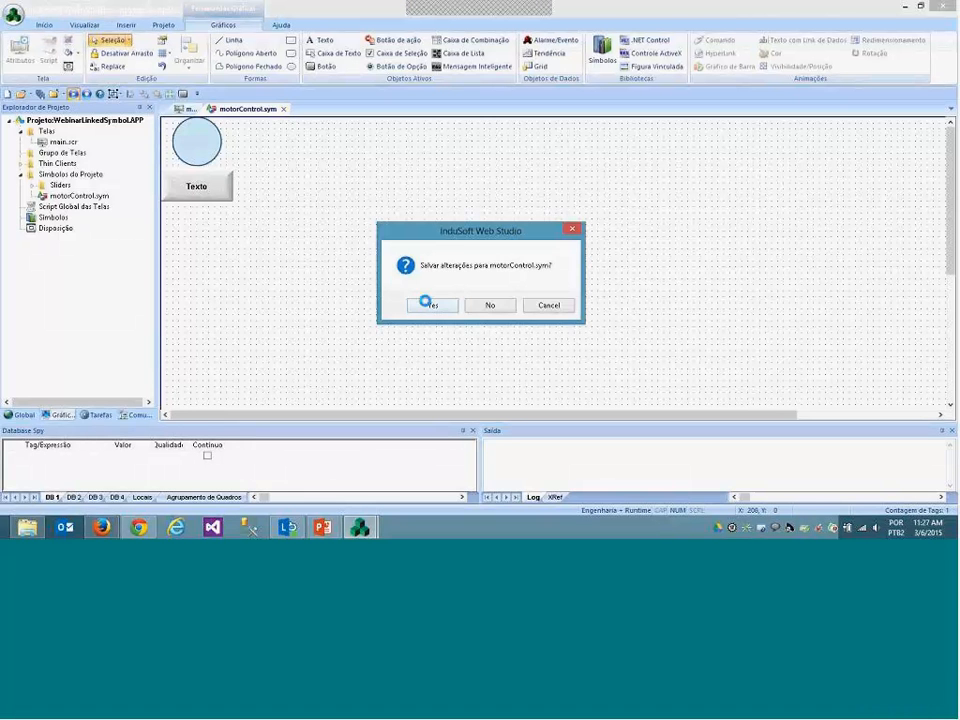
pyautogui.click(428, 306)
pyautogui.click(476, 298)
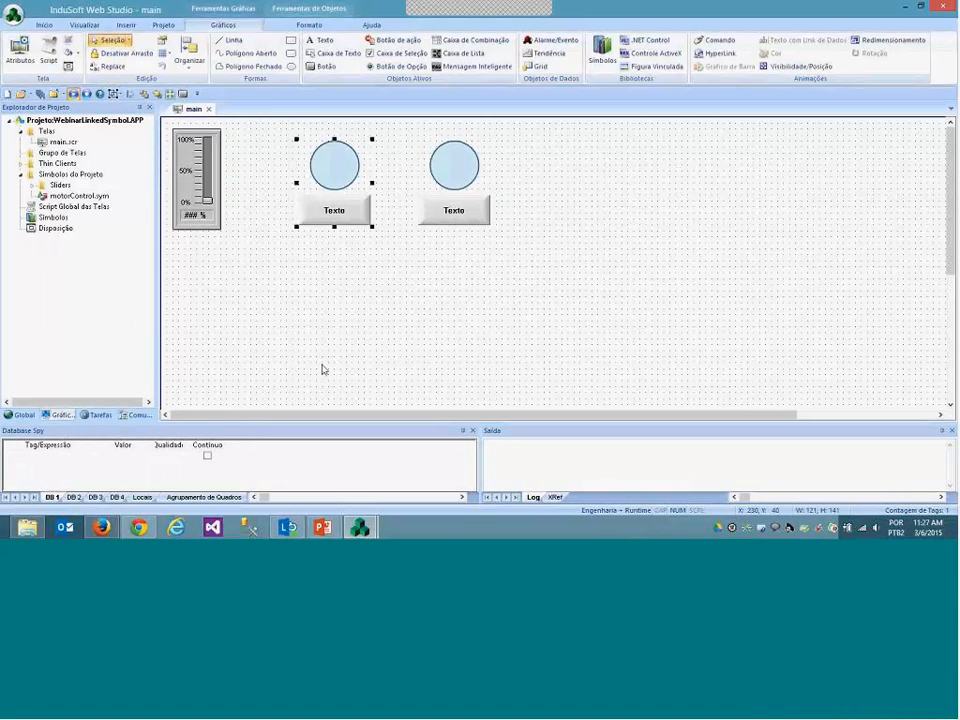
pyautogui.click(352, 299)
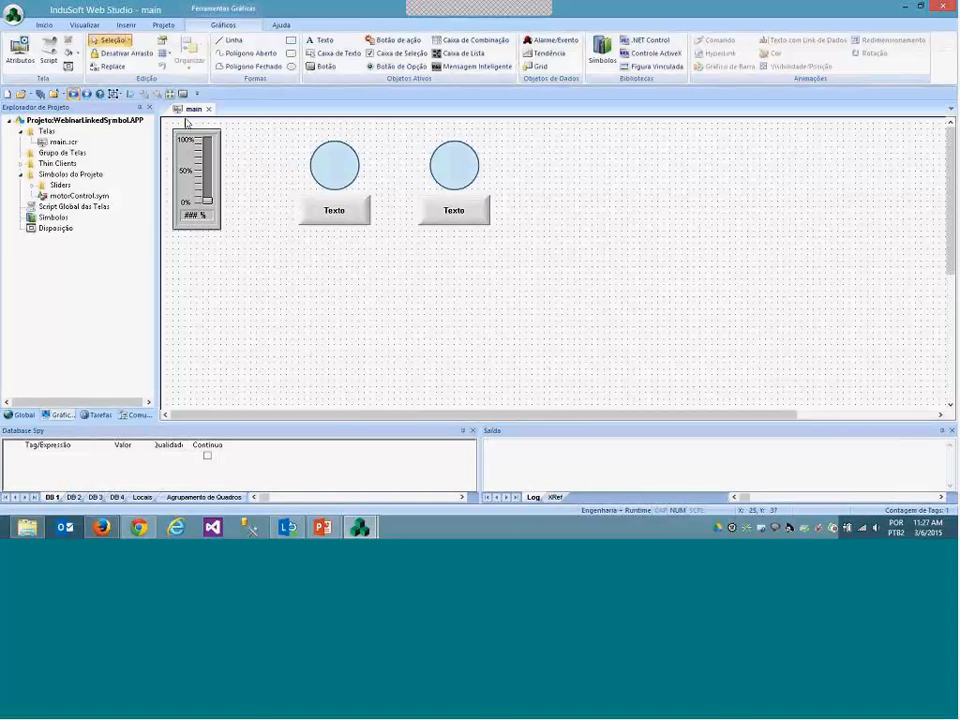
# Save the main screen and switch to the running project.
pyautogui.rightClick(189, 111)
pyautogui.click(196, 114)
pyautogui.click(44, 25)
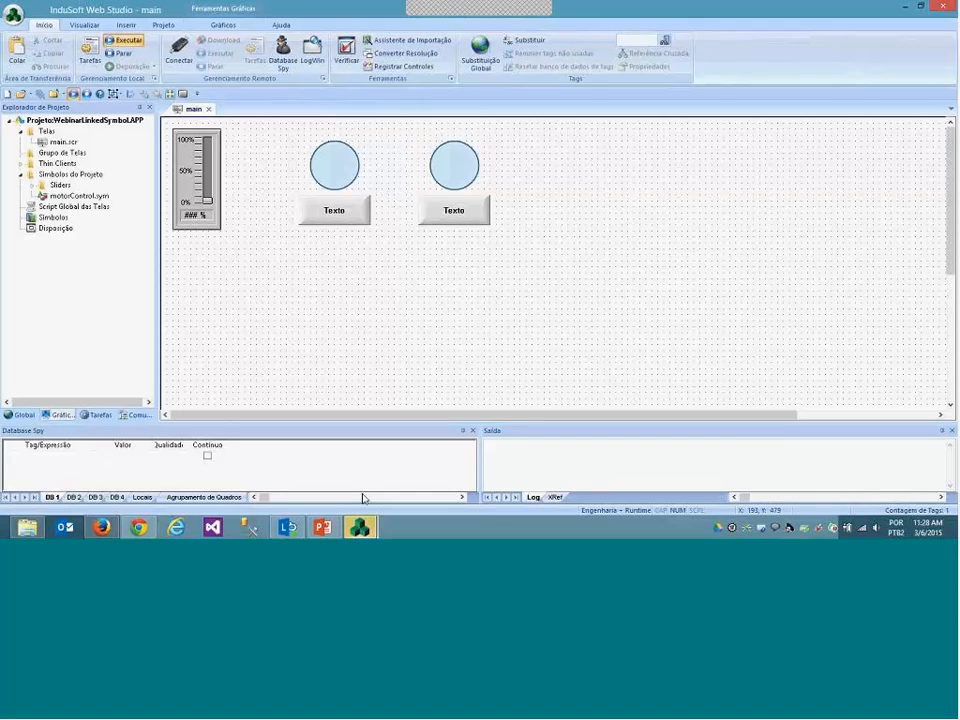
pyautogui.moveTo(360, 528)
pyautogui.click(429, 458)
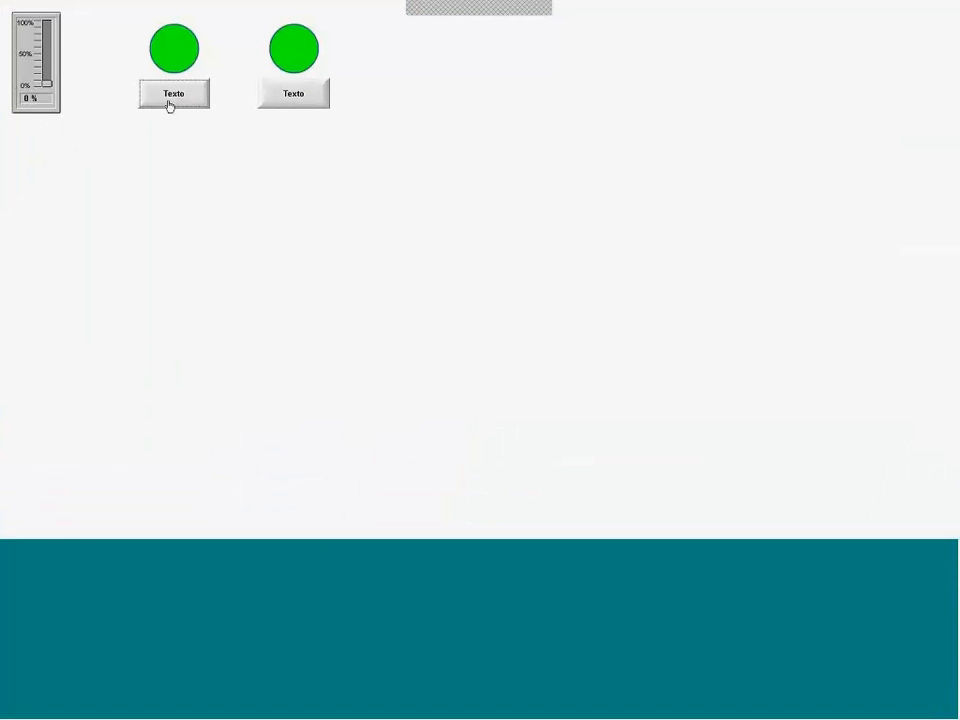
# Toggle the motor from both motorControl instances to compare their circle colours, and return to the main screen in the development environment.
pyautogui.click(168, 105)
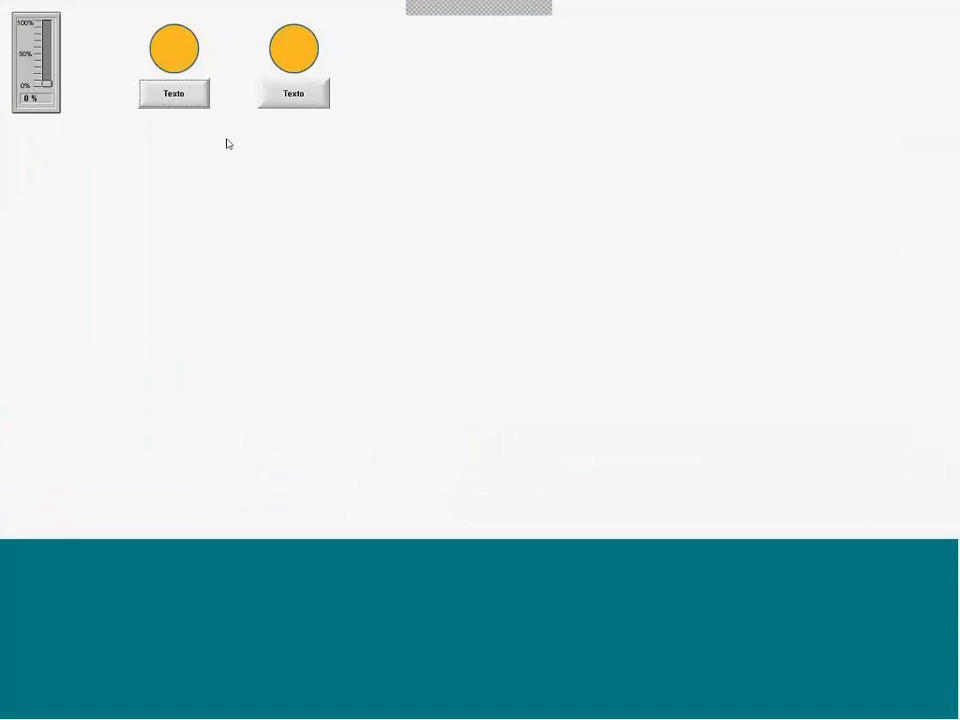
pyautogui.click(272, 101)
pyautogui.click(165, 106)
pyautogui.click(275, 106)
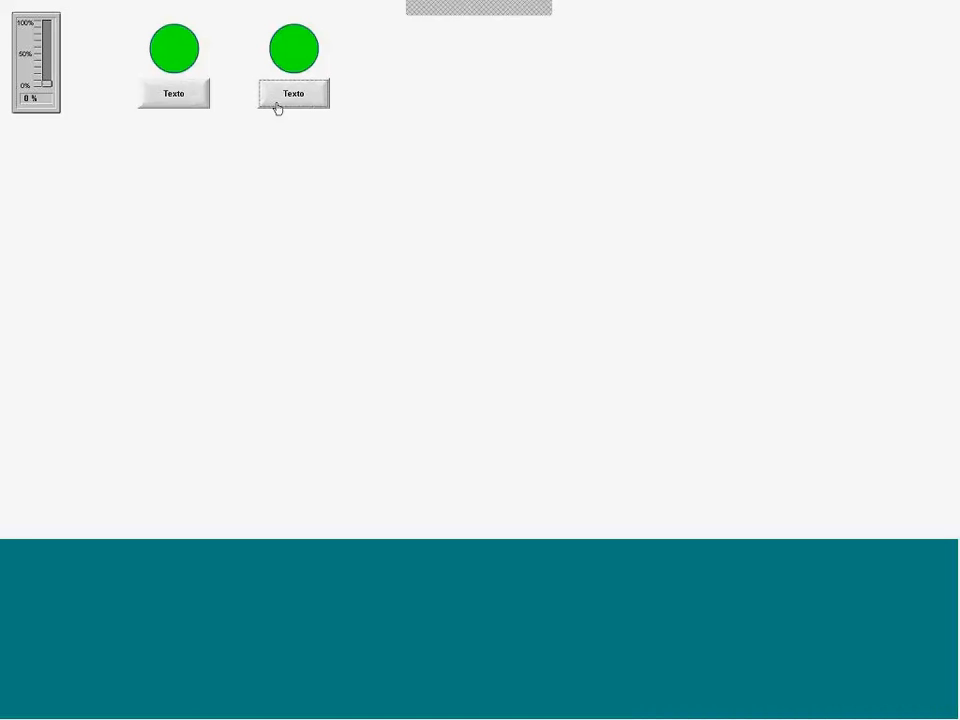
pyautogui.hotkey('alt', 'Tab')
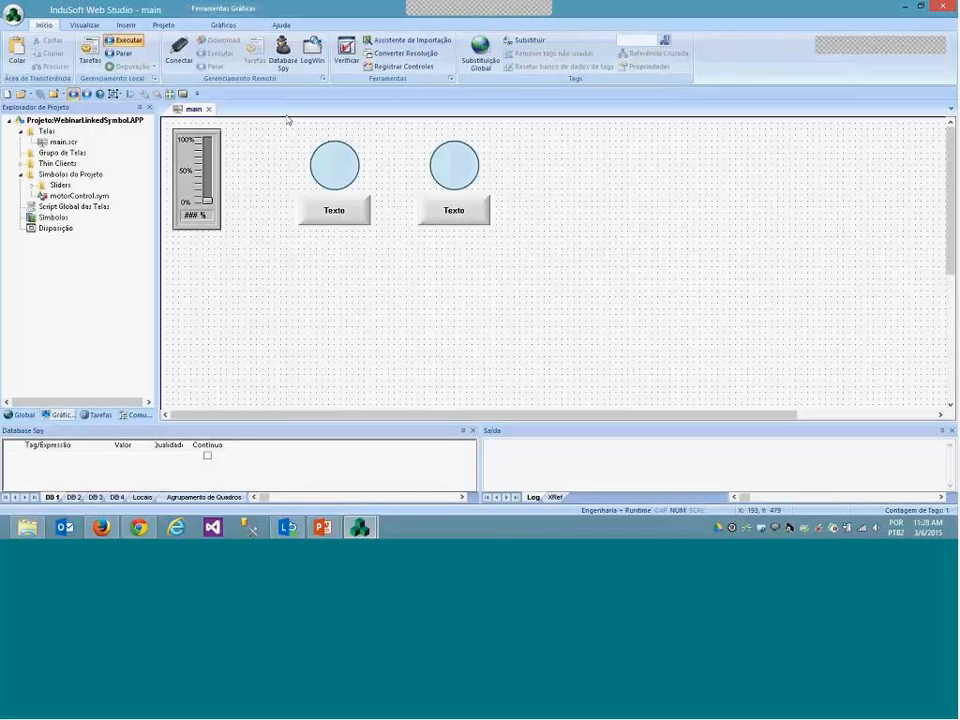
# Move the second motorControl instance closer to the first, at X 410, Y 40, and place a copy of it at X 640, Y 210.
pyautogui.moveTo(268, 127); pyautogui.dragTo(518, 245)
pyautogui.click(512, 245)
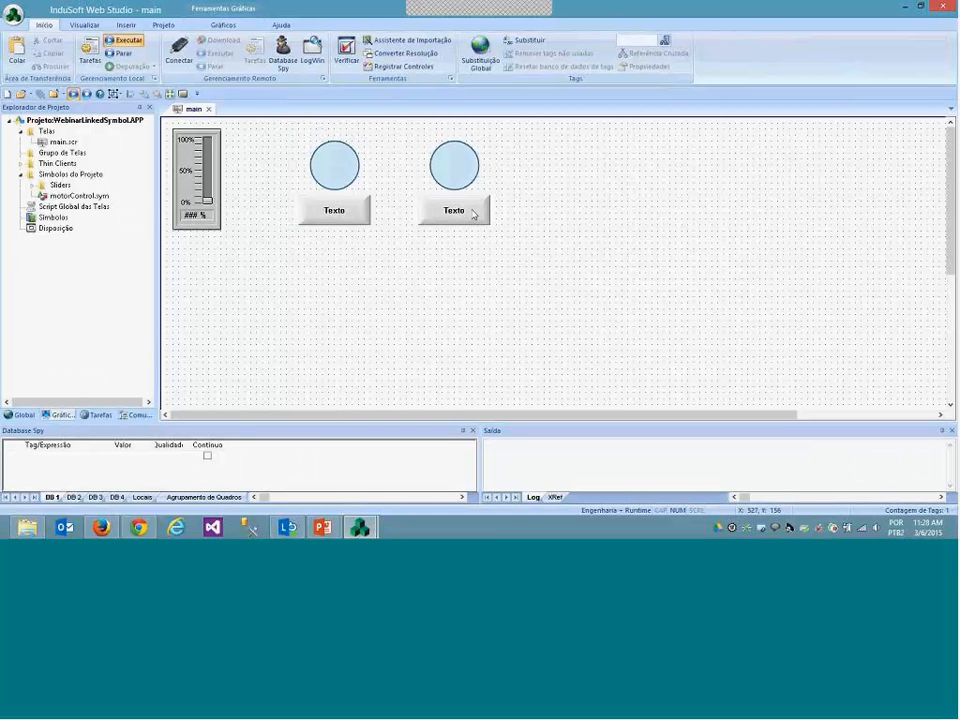
pyautogui.moveTo(473, 211); pyautogui.dragTo(462, 210)
pyautogui.click(465, 218)
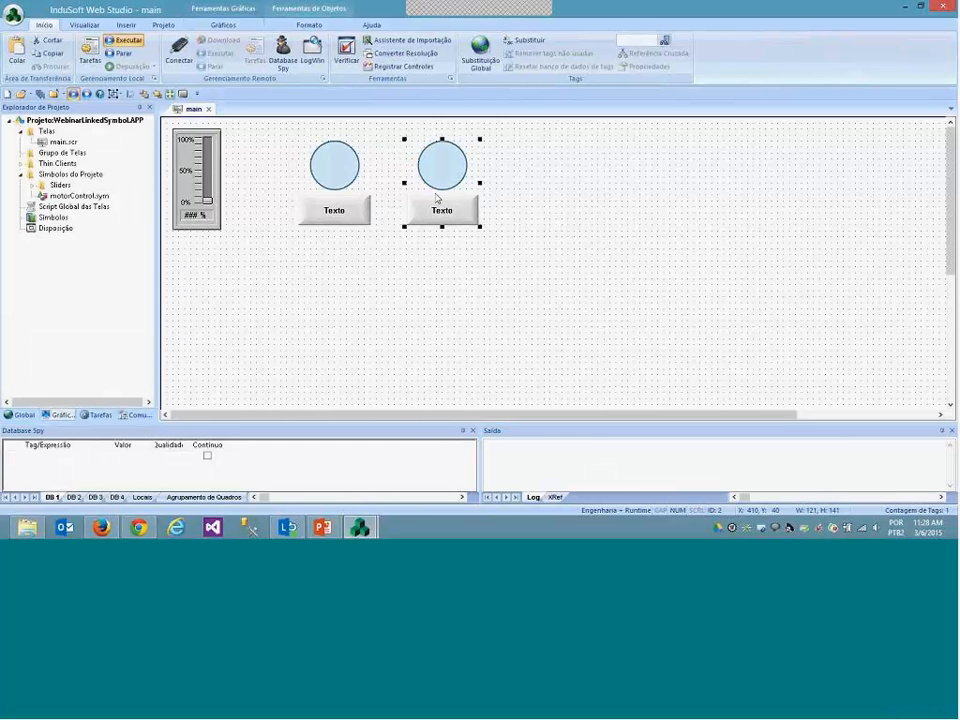
pyautogui.moveTo(441, 210); pyautogui.dragTo(604, 286)
pyautogui.click(650, 287)
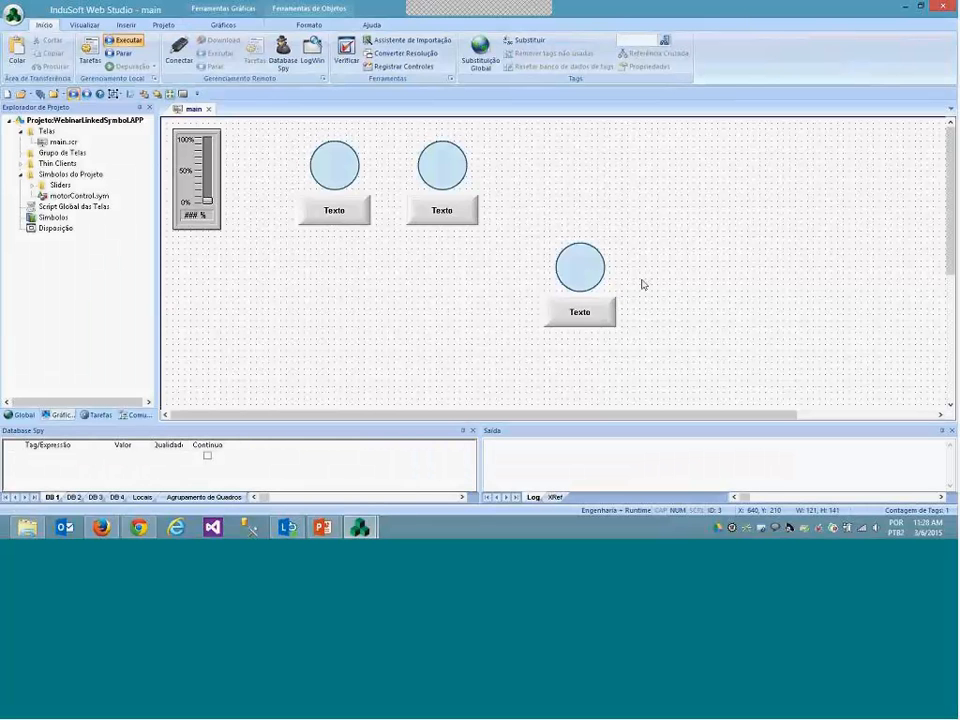
# Unlink the third motorControl copy from its linked symbol.
pyautogui.click(592, 266)
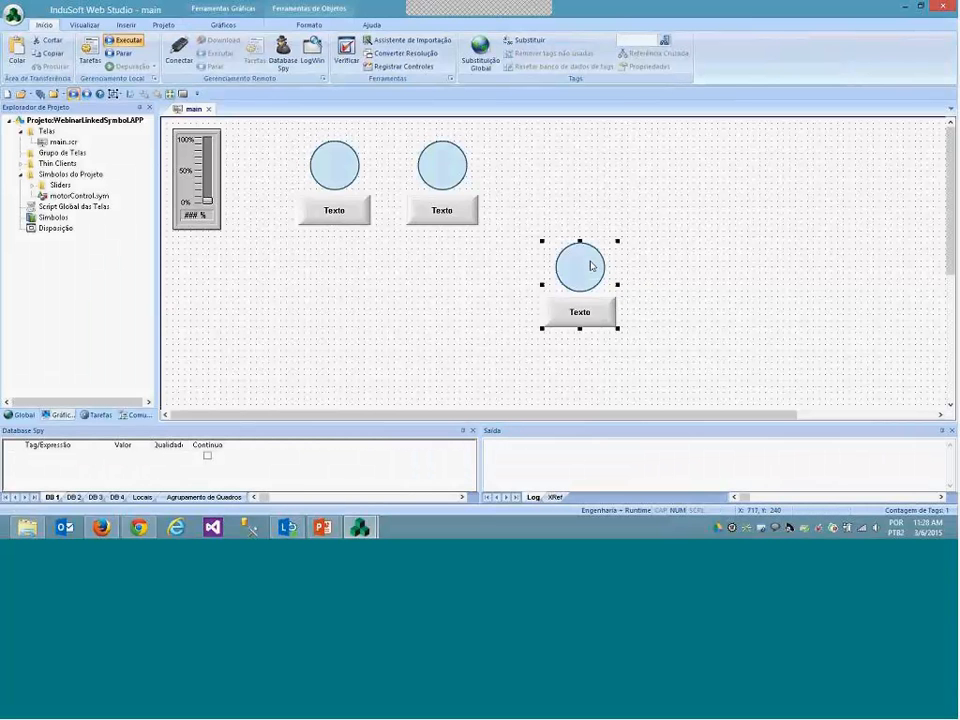
pyautogui.doubleClick(590, 266)
pyautogui.click(639, 317)
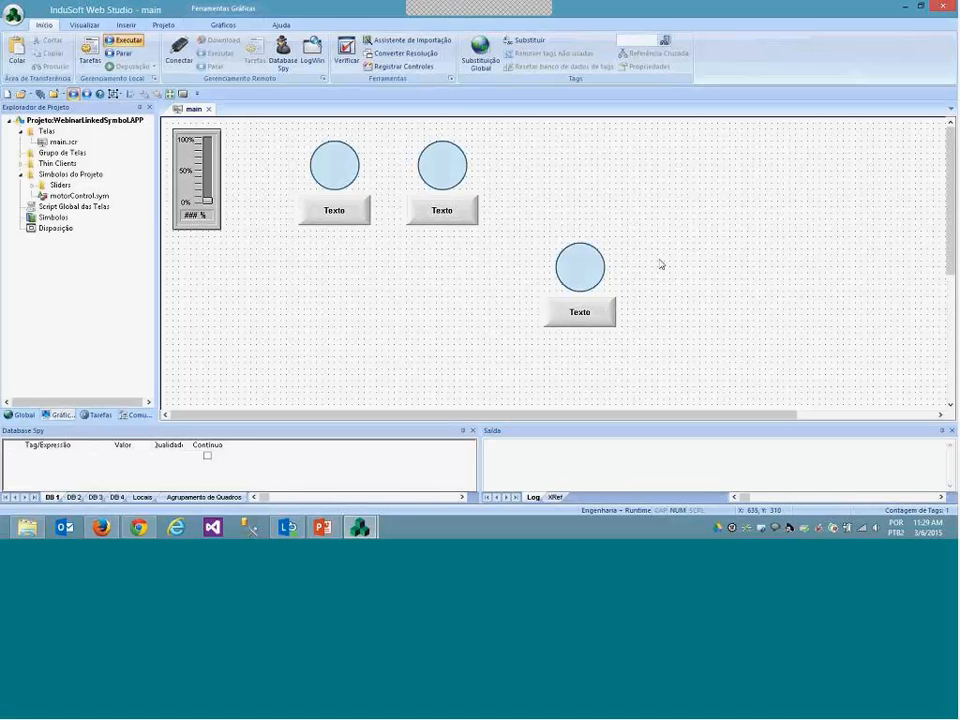
pyautogui.click(585, 277)
pyautogui.rightClick(585, 277)
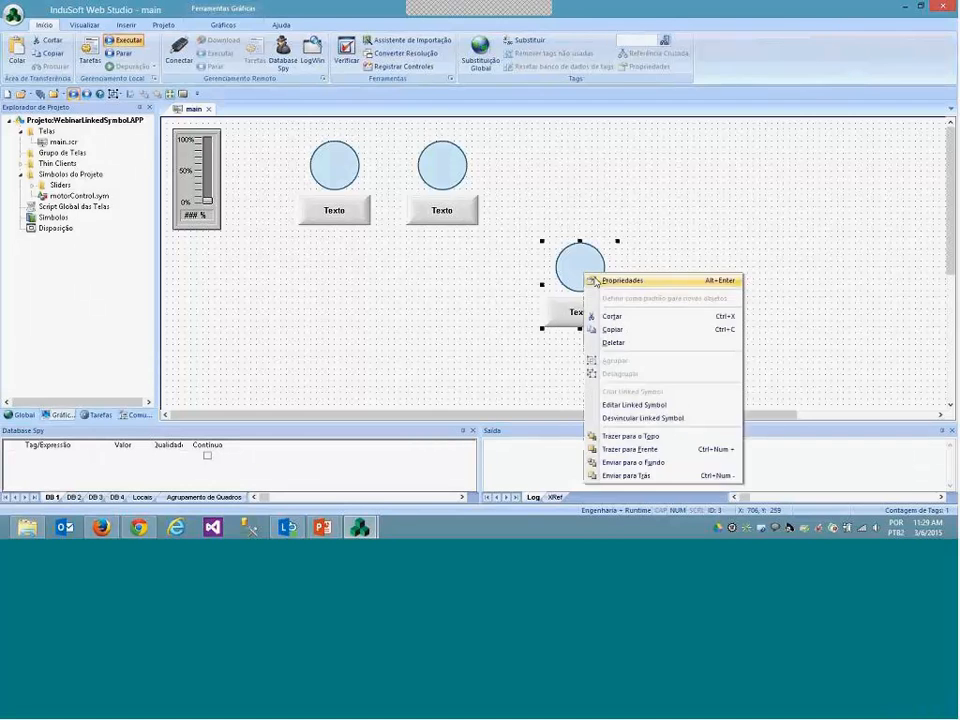
pyautogui.click(640, 416)
# Set the unlinked copy's circle colour for limit 0 to light purple and save the main screen.
pyautogui.doubleClick(580, 267)
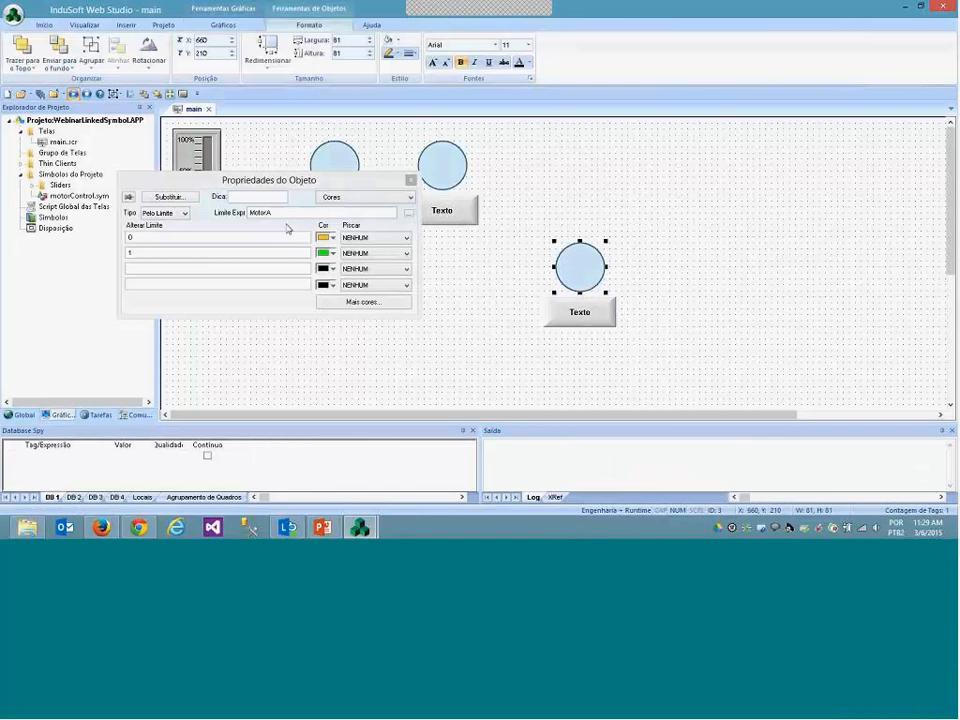
pyautogui.doubleClick(580, 312)
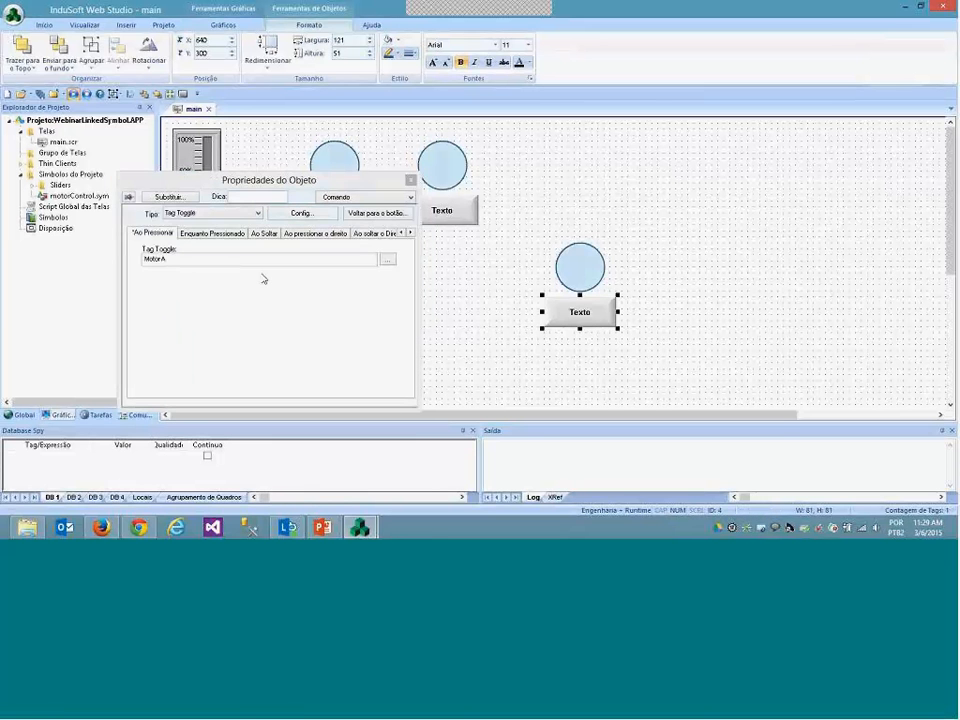
pyautogui.click(568, 268)
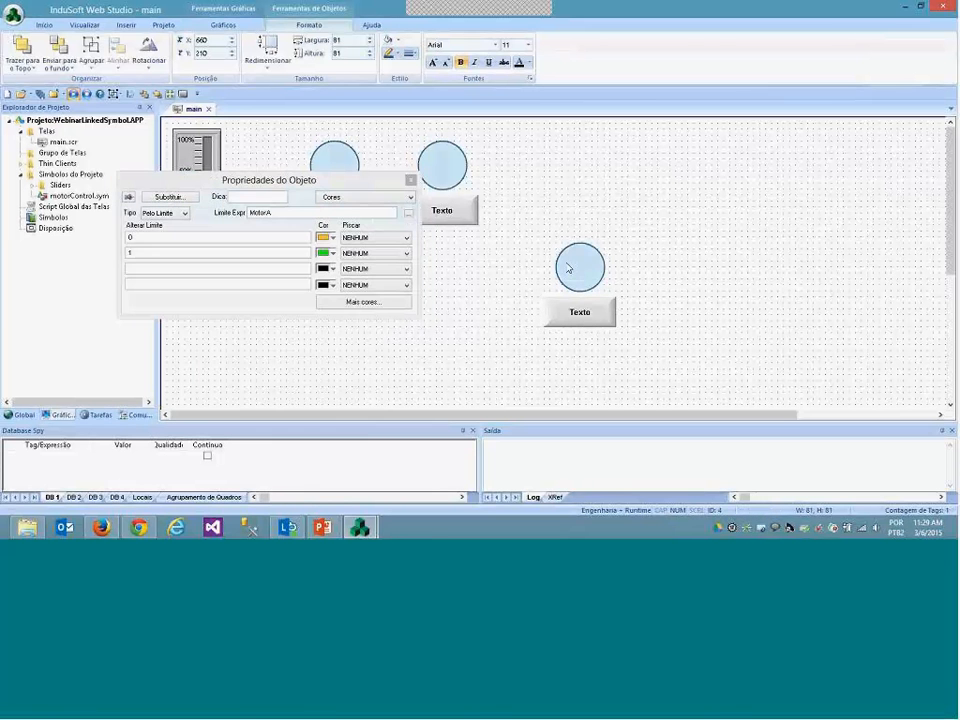
pyautogui.click(331, 238)
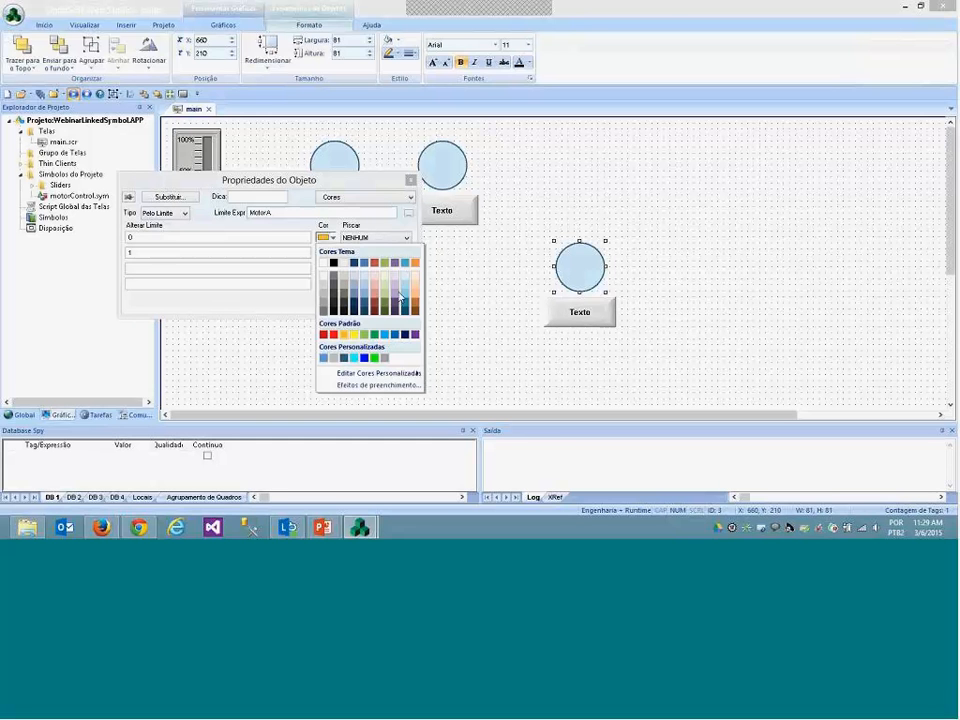
pyautogui.click(397, 297)
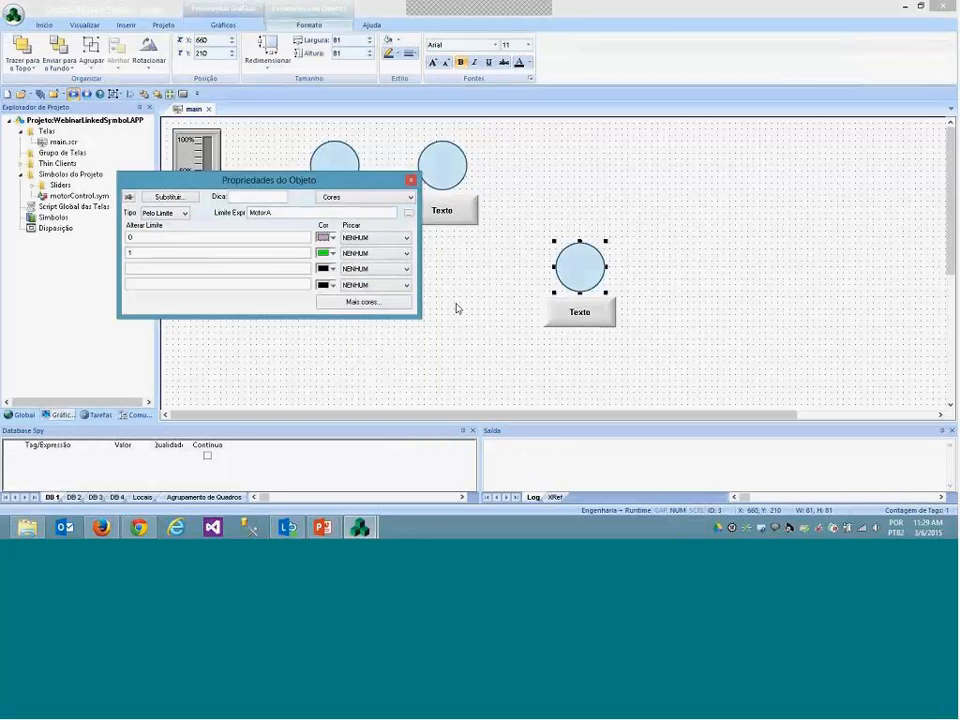
pyautogui.click(465, 312)
pyautogui.rightClick(196, 106)
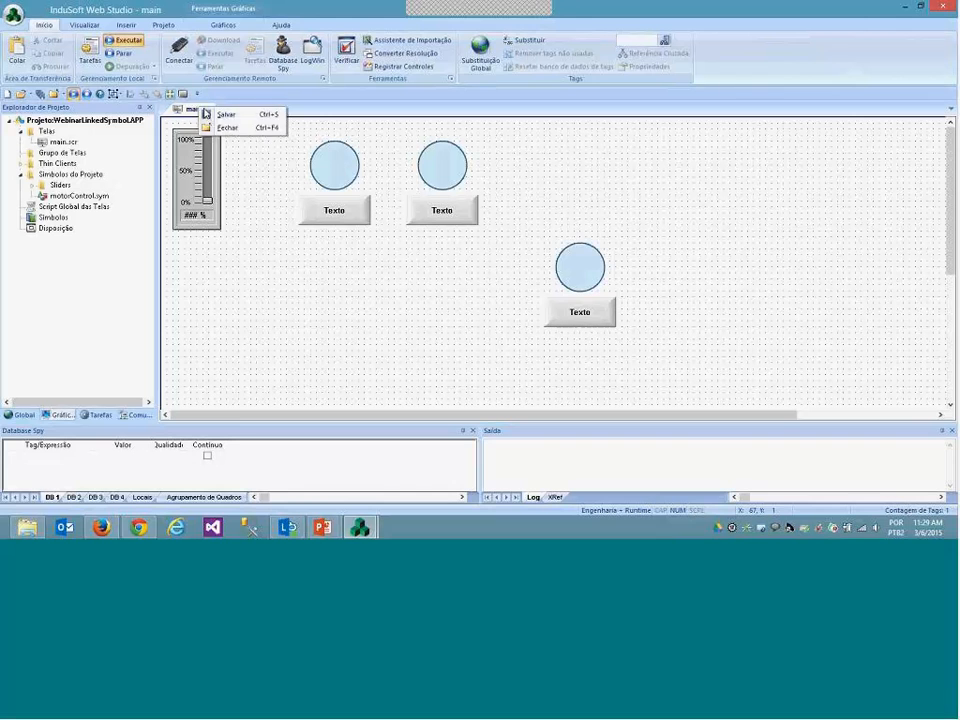
pyautogui.click(210, 115)
# Toggle the motor from all three controls in the running project to compare their circle colours, and return to the development environment.
pyautogui.moveTo(360, 527)
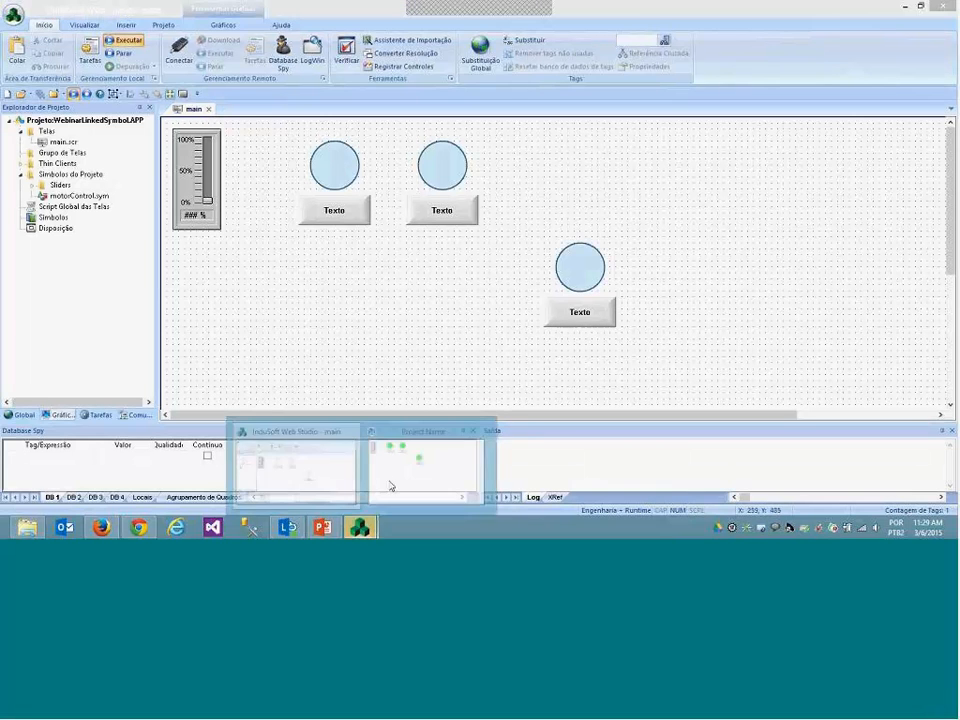
pyautogui.click(426, 463)
pyautogui.click(418, 205)
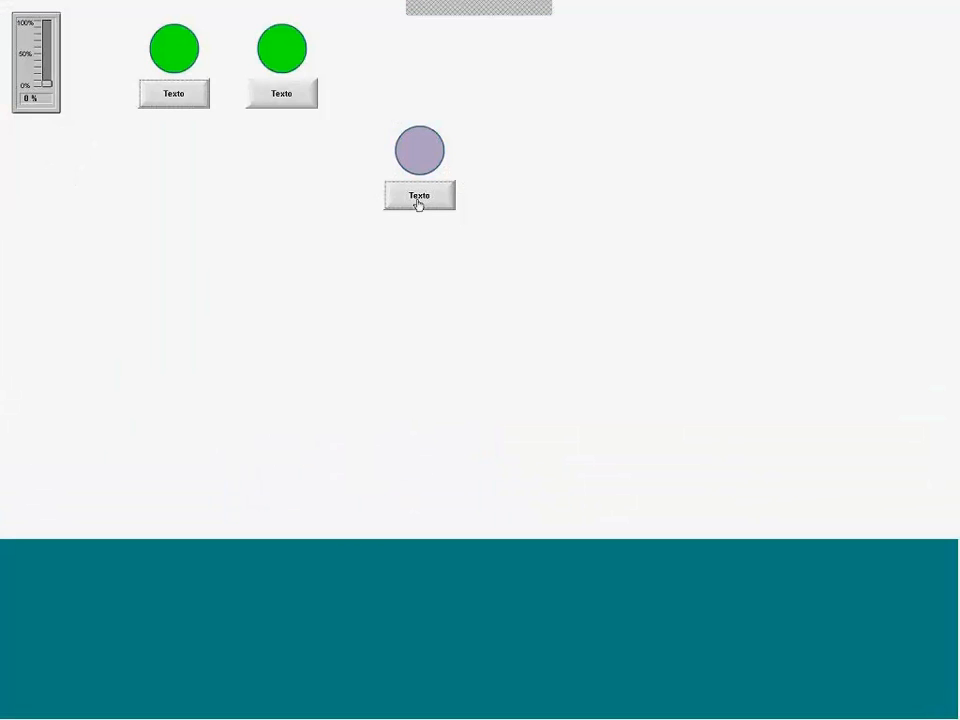
pyautogui.click(280, 102)
pyautogui.click(168, 98)
pyautogui.click(289, 104)
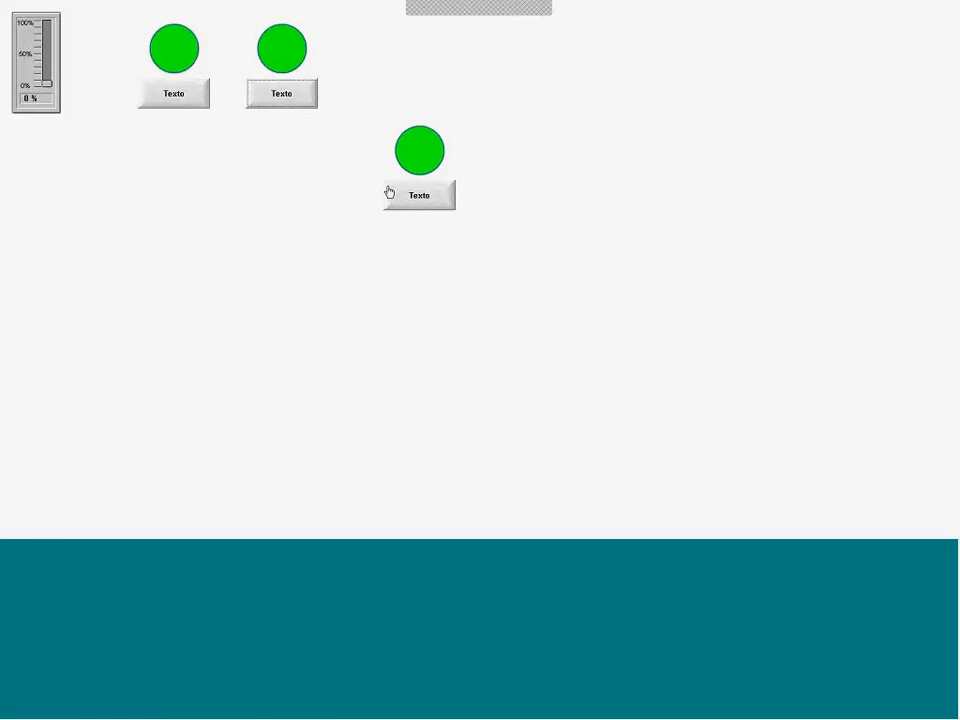
pyautogui.click(390, 194)
pyautogui.click(190, 94)
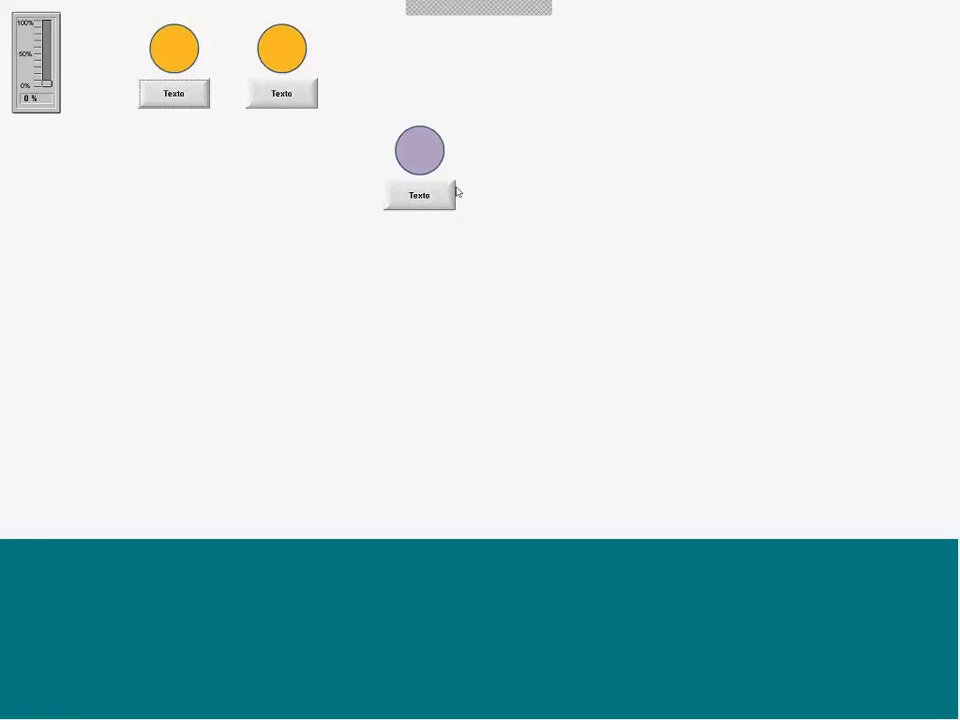
pyautogui.hotkey('alt', 'Tab')
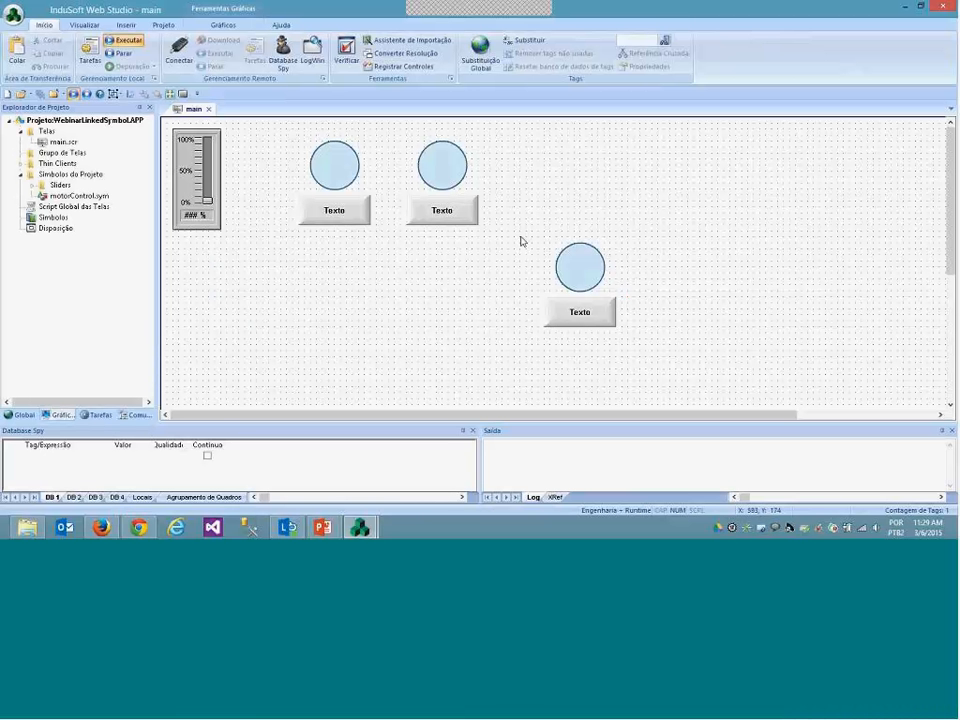
# Examine the colour properties of the unlinked copy's circle and close them.
pyautogui.doubleClick(579, 270)
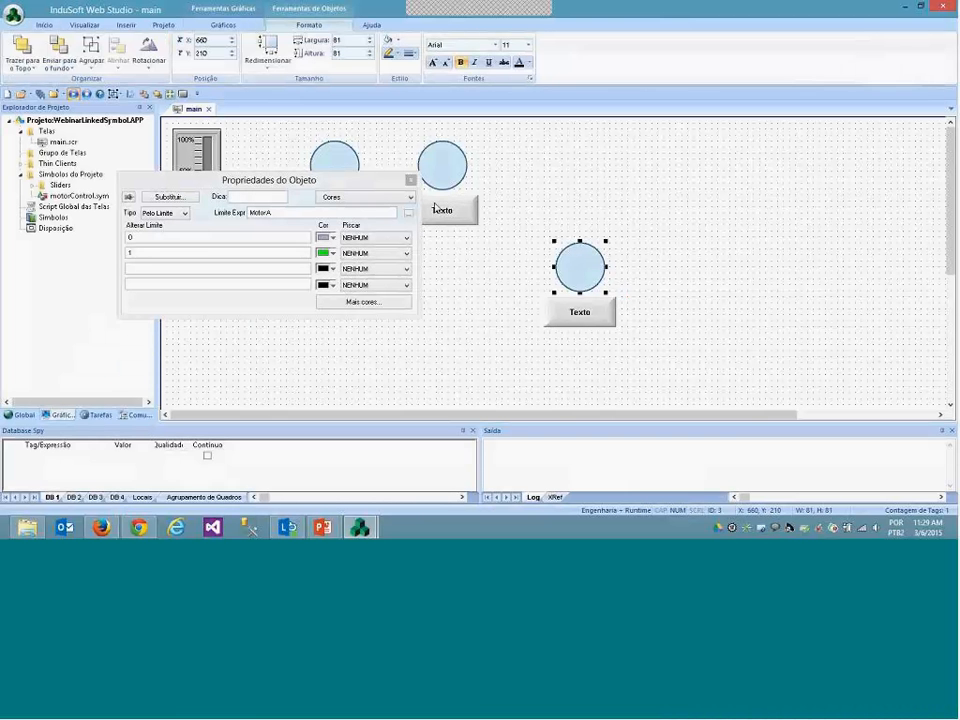
pyautogui.click(410, 181)
pyautogui.click(497, 313)
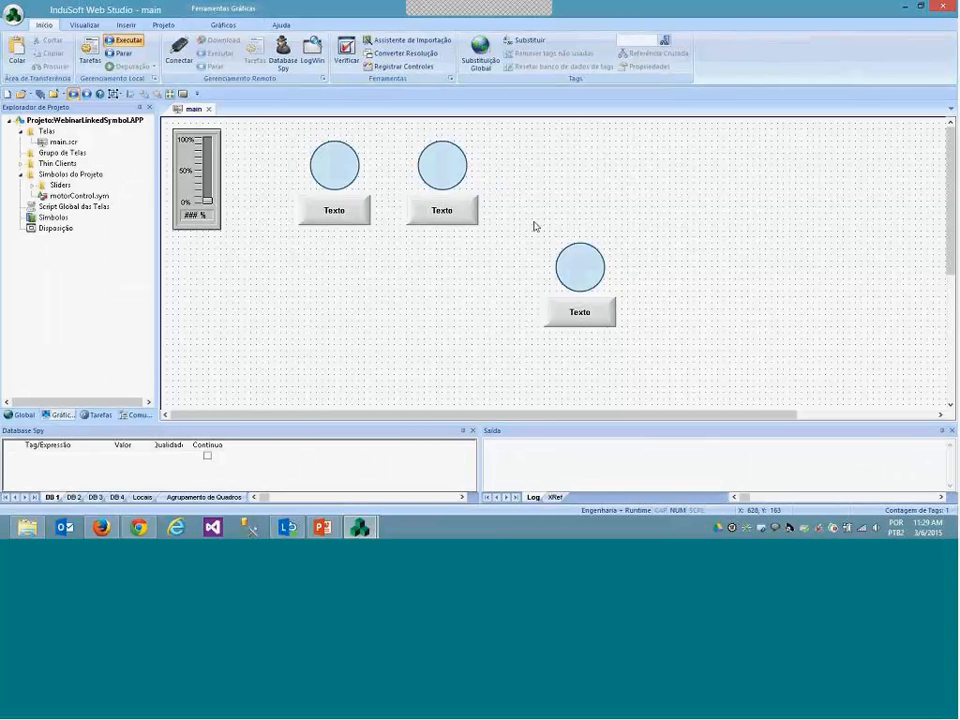
pyautogui.moveTo(534, 222); pyautogui.dragTo(649, 340)
# Switch to the running project, toggle the motor from the two linked instances, and return to the main screen.
pyautogui.moveTo(368, 532)
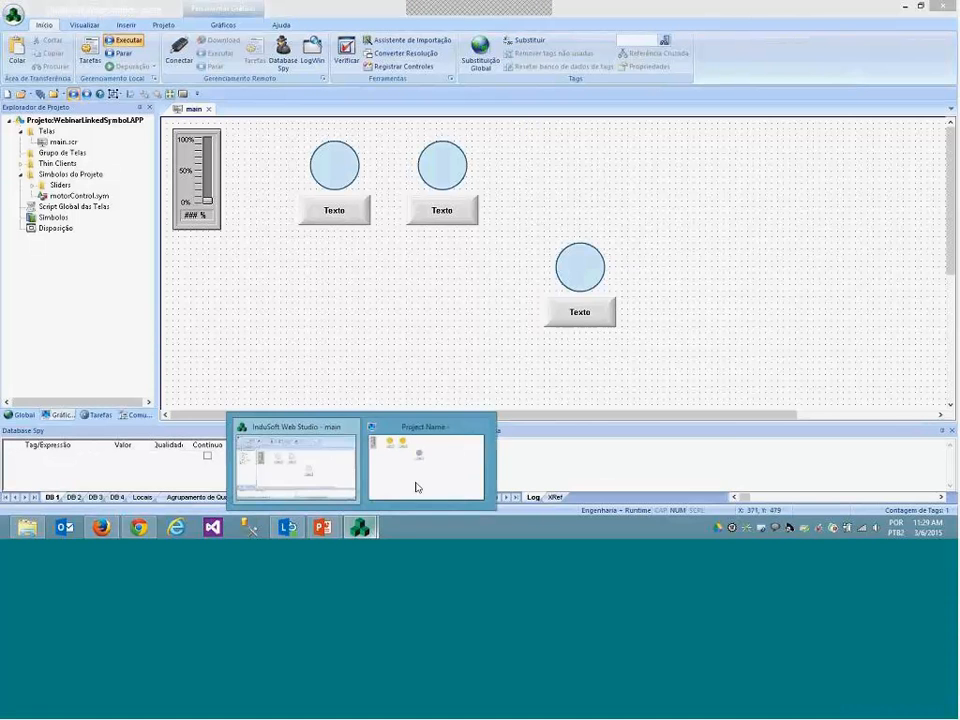
pyautogui.click(417, 487)
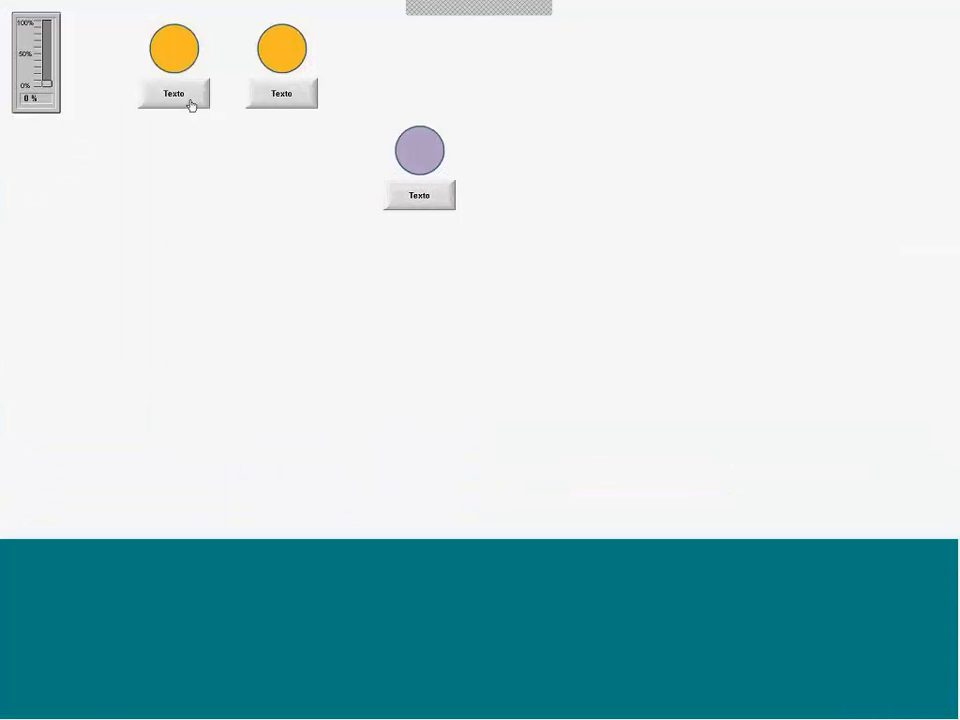
pyautogui.click(256, 103)
pyautogui.click(203, 93)
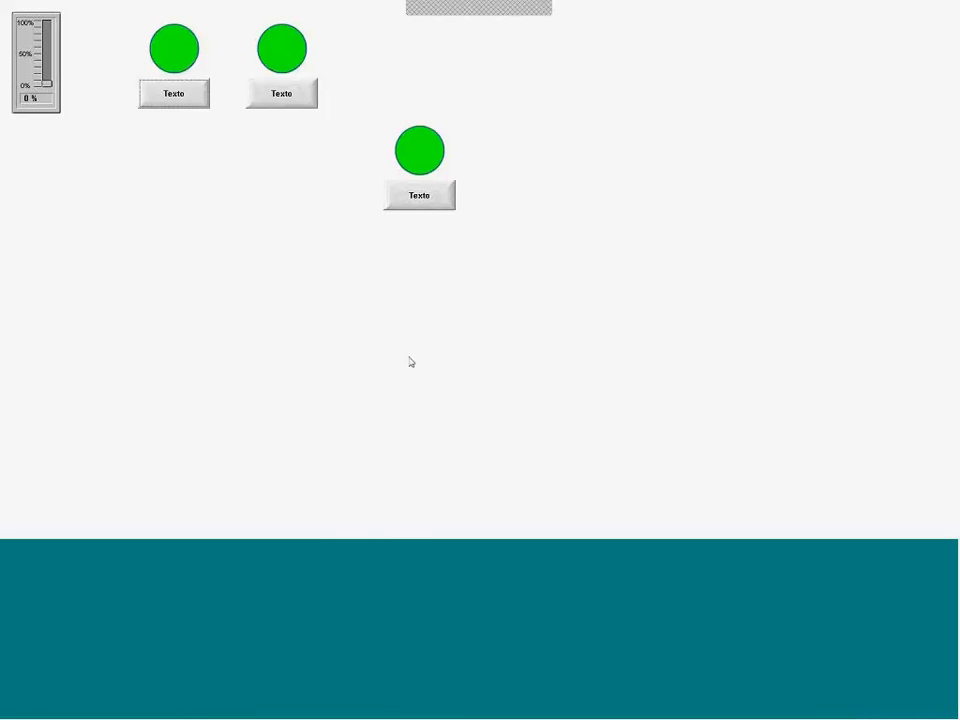
pyautogui.hotkey('alt', 'Tab')
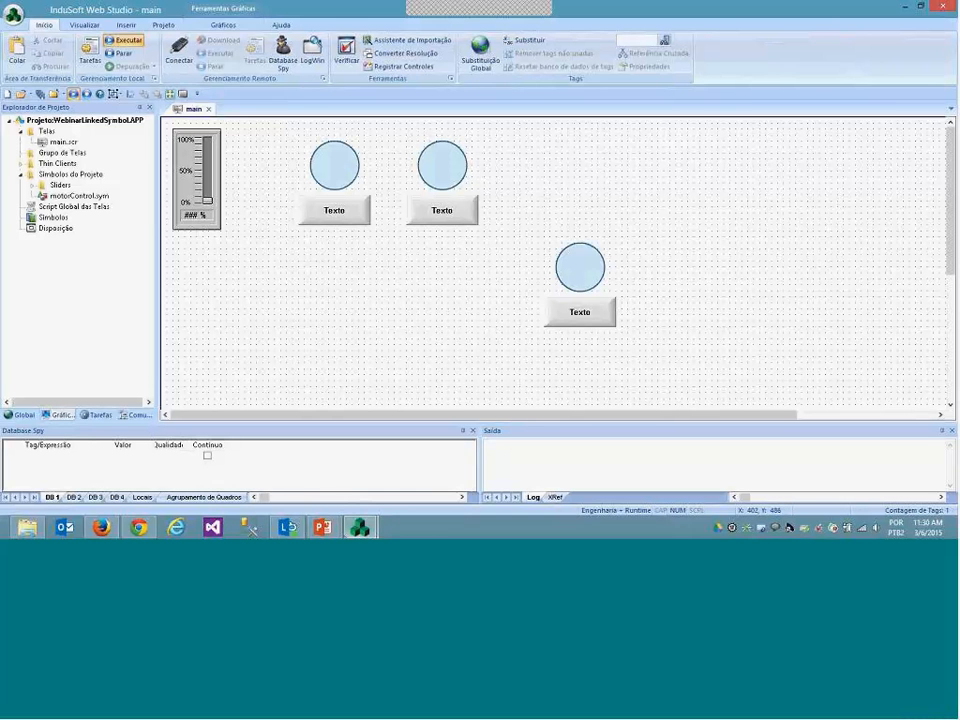
# Switch to the PowerPoint slide show and advance to the "Linked Symbols – Design" slide.
pyautogui.click(323, 527)
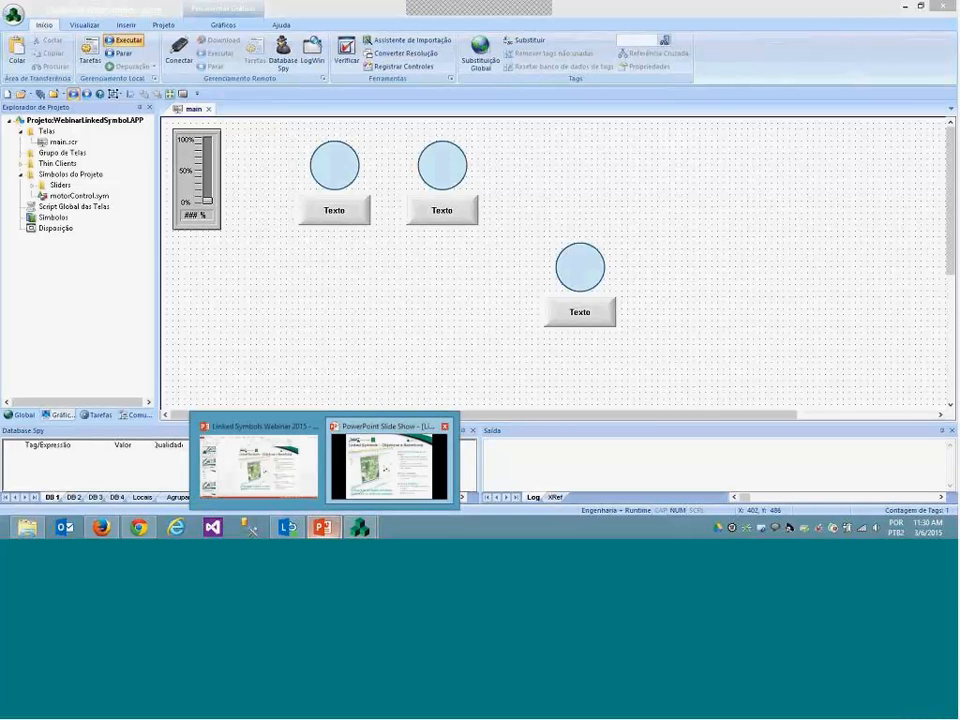
pyautogui.click(390, 462)
pyautogui.press('Right')
pyautogui.press('Right')
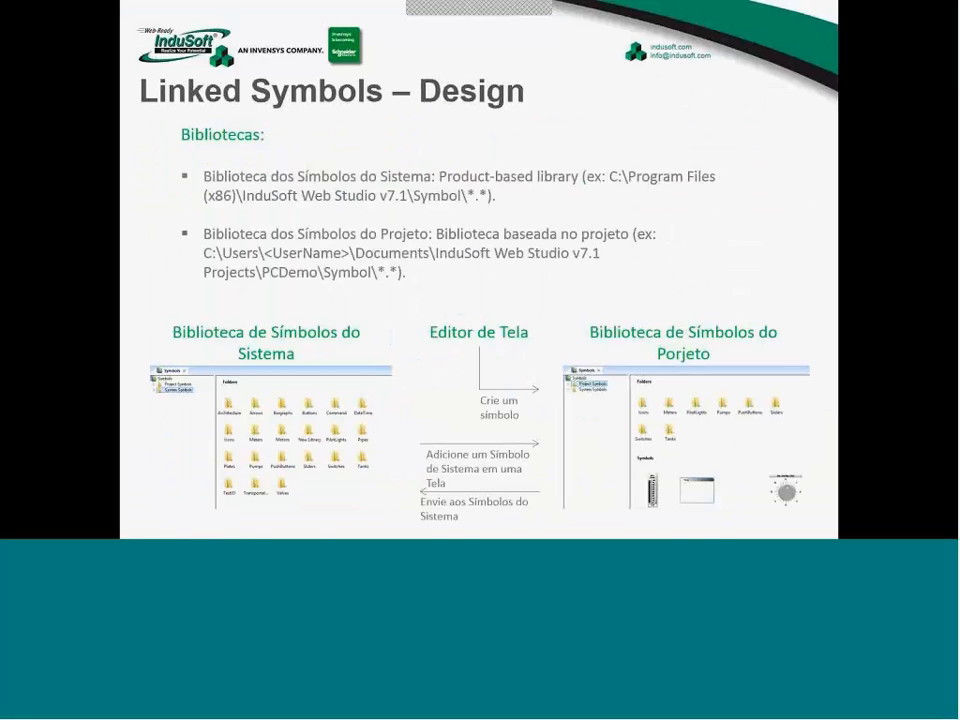
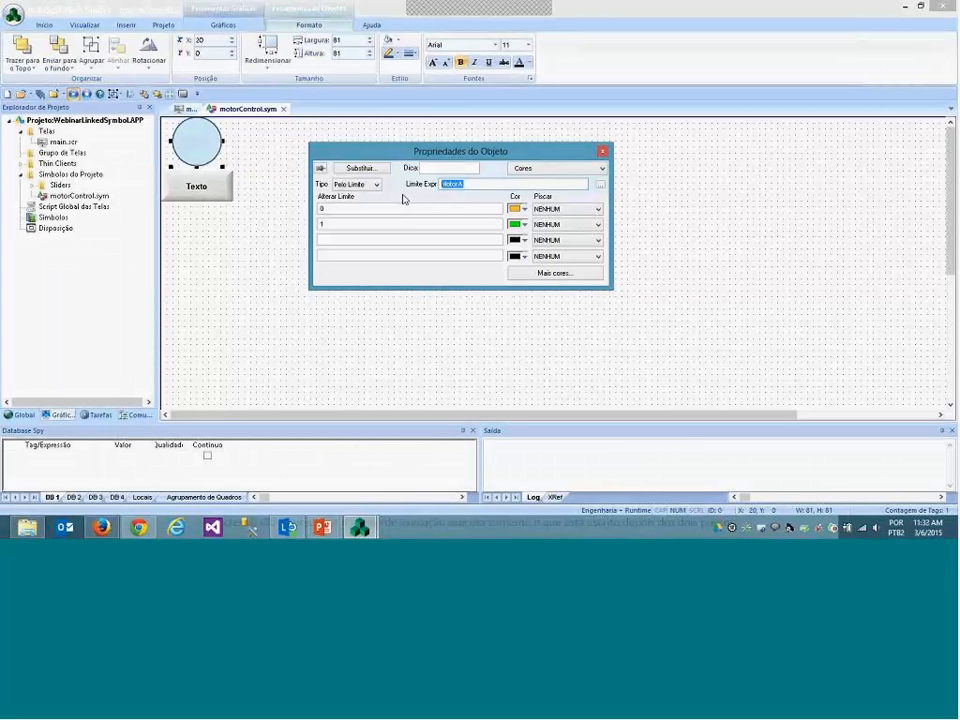
# Set the limit expression of the circle in motorControl.sym to the custom property #MotorCommand:.
pyautogui.write('#')
pyautogui.write('MotorCommand')
pyautogui.write('.')
# Copy the circle's #MotorCommand: expression into the Tag Toggle of the Texto button in motorControl.sym.
pyautogui.moveTo(493, 185); pyautogui.dragTo(425, 200)
pyautogui.hotkey('ctrl', 'c')
pyautogui.click(214, 192)
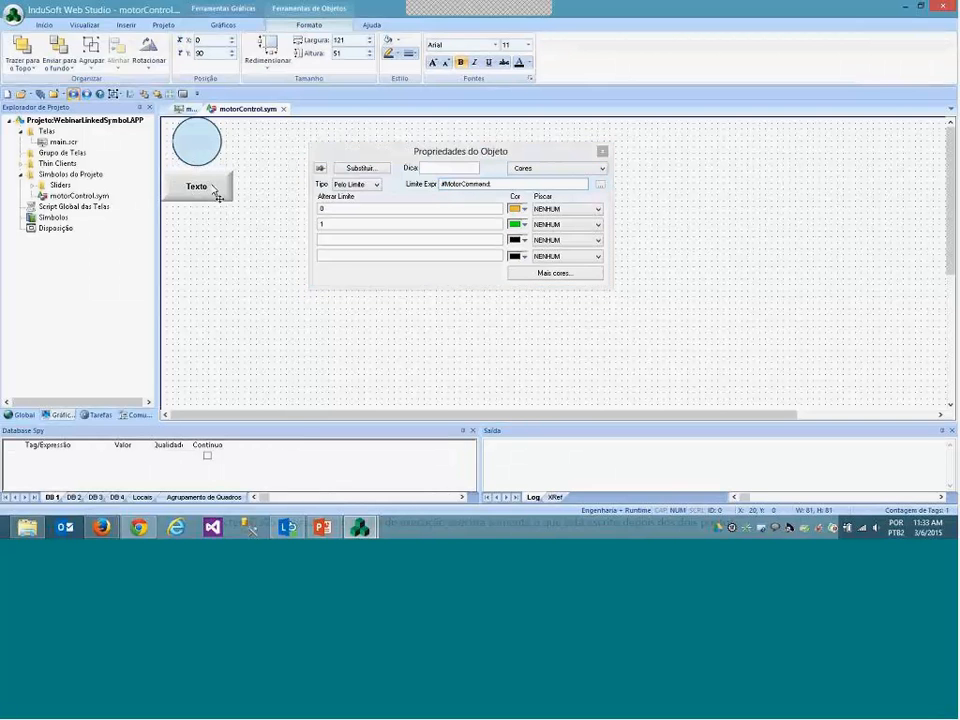
pyautogui.moveTo(368, 232); pyautogui.dragTo(322, 238)
pyautogui.hotkey('ctrl', 'v')
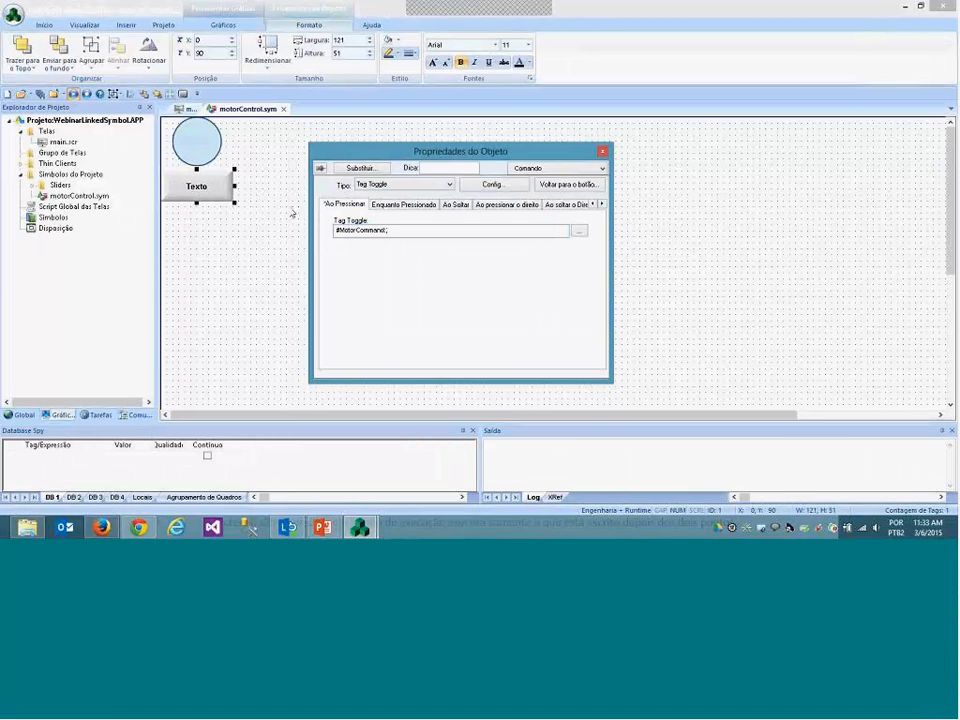
# Close motorControl.sym, saving its changes, and return to the main screen.
pyautogui.click(283, 110)
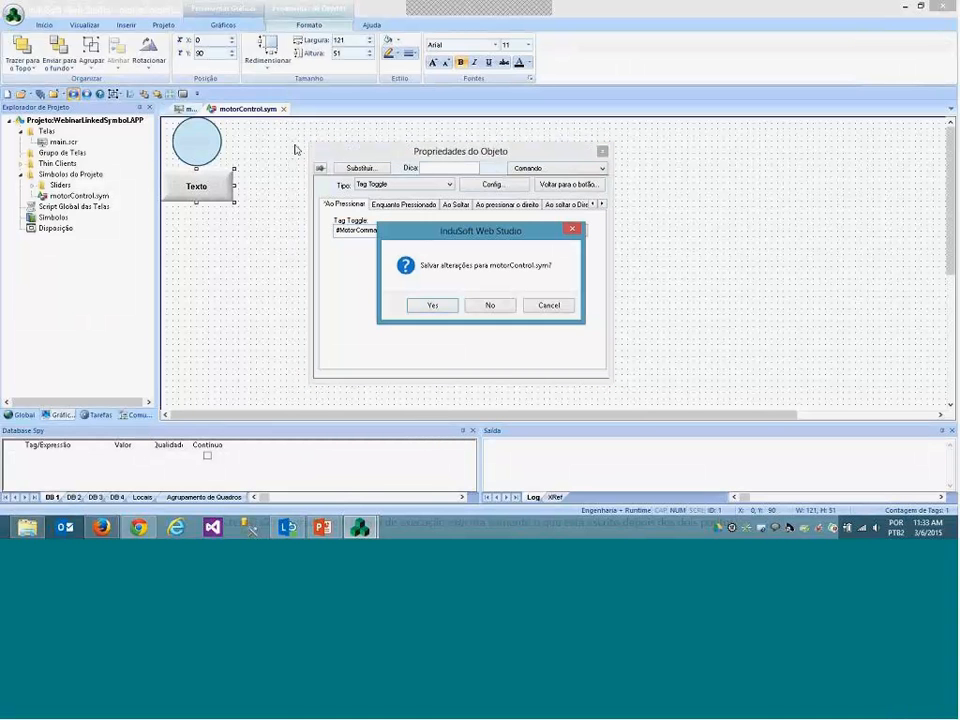
pyautogui.click(426, 307)
pyautogui.click(474, 296)
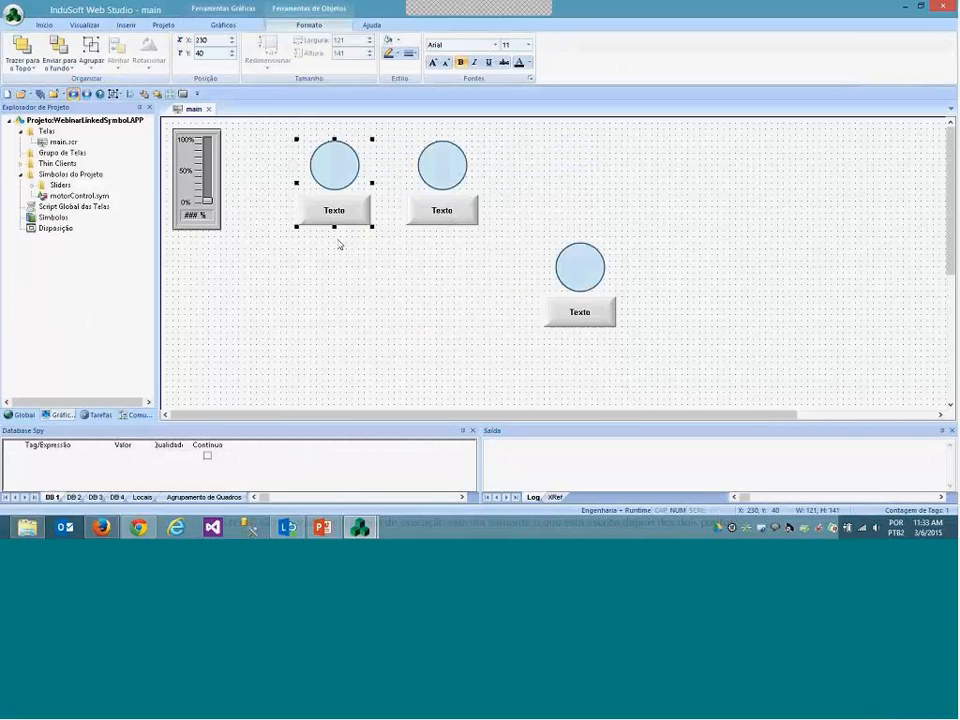
# Save the main screen and set the MotorCommand property of the first motorControl instance to MotorA.
pyautogui.rightClick(195, 109)
pyautogui.click(218, 117)
pyautogui.doubleClick(334, 165)
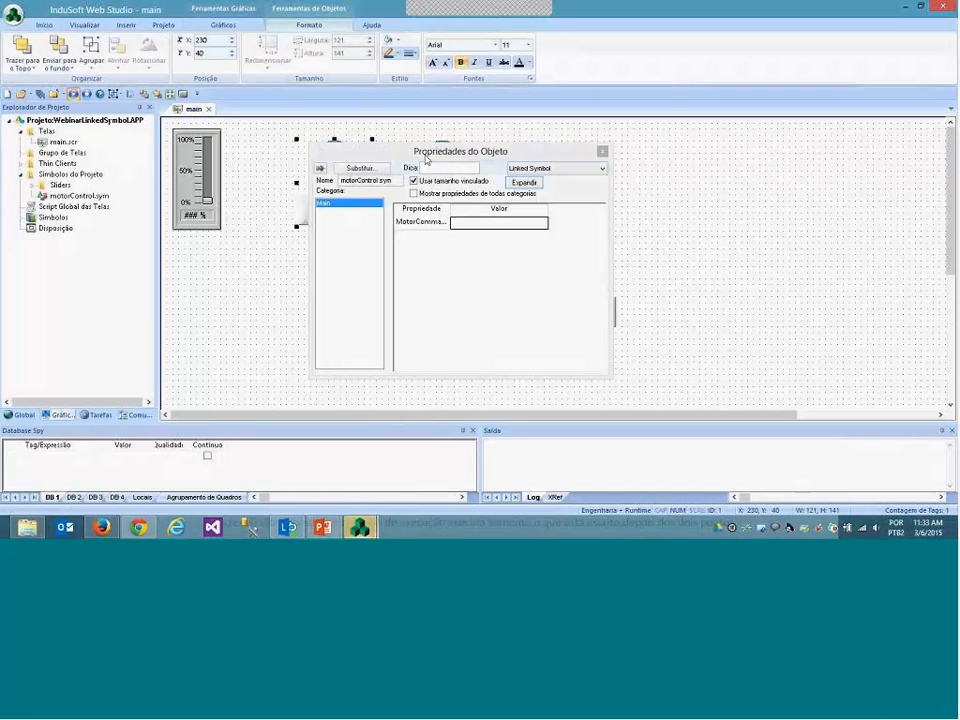
pyautogui.moveTo(426, 158); pyautogui.dragTo(338, 248)
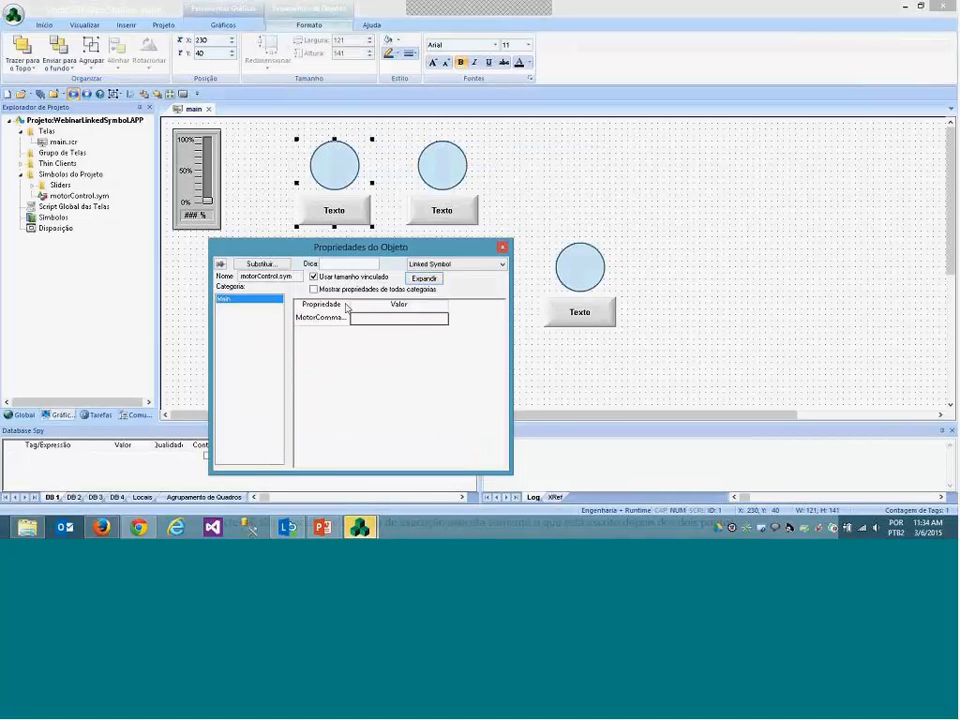
pyautogui.moveTo(347, 304); pyautogui.dragTo(373, 304)
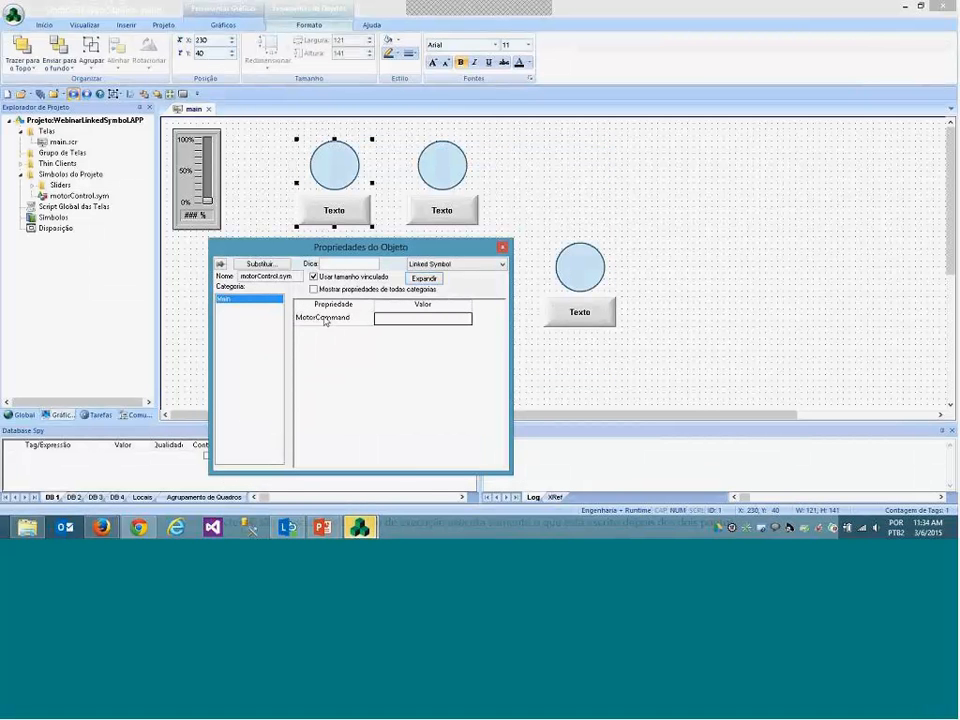
pyautogui.click(408, 324)
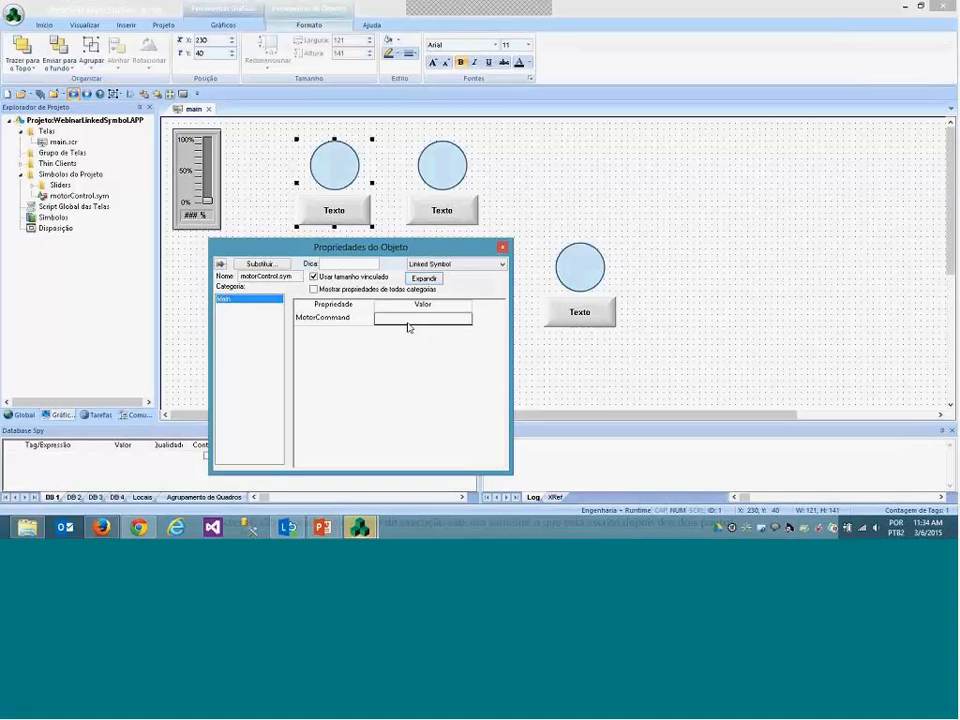
pyautogui.write('10')
pyautogui.press('BackSpace')
pyautogui.press('BackSpace')
pyautogui.write('MotorA')
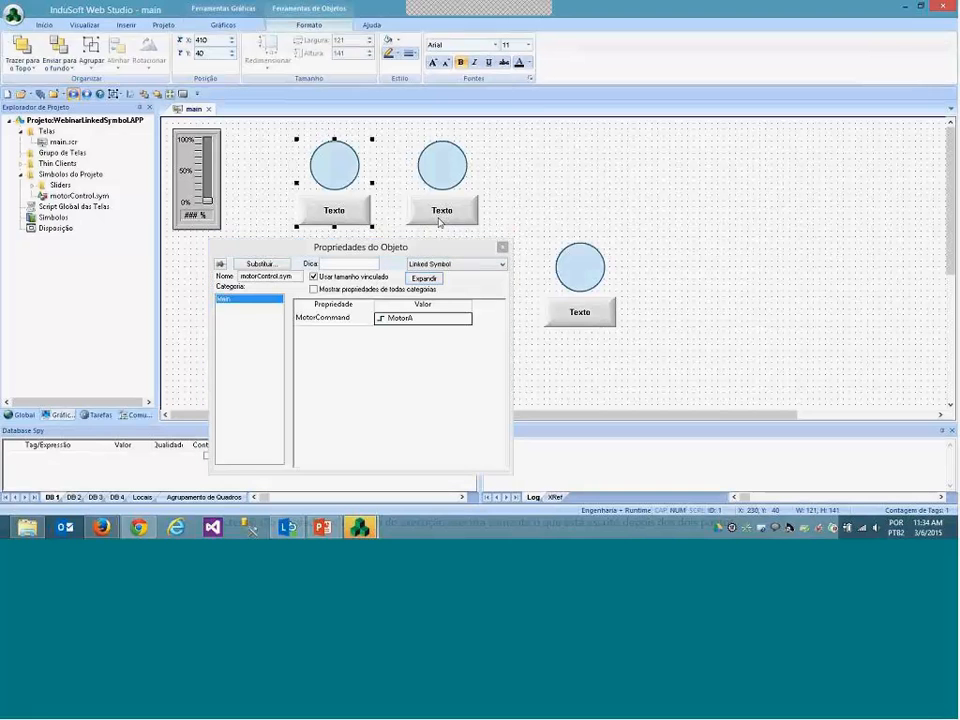
# Set the second motorControl instance's MotorCommand property to MotorB and create that tag as Inteiro with Servidor scope.
pyautogui.click(442, 165)
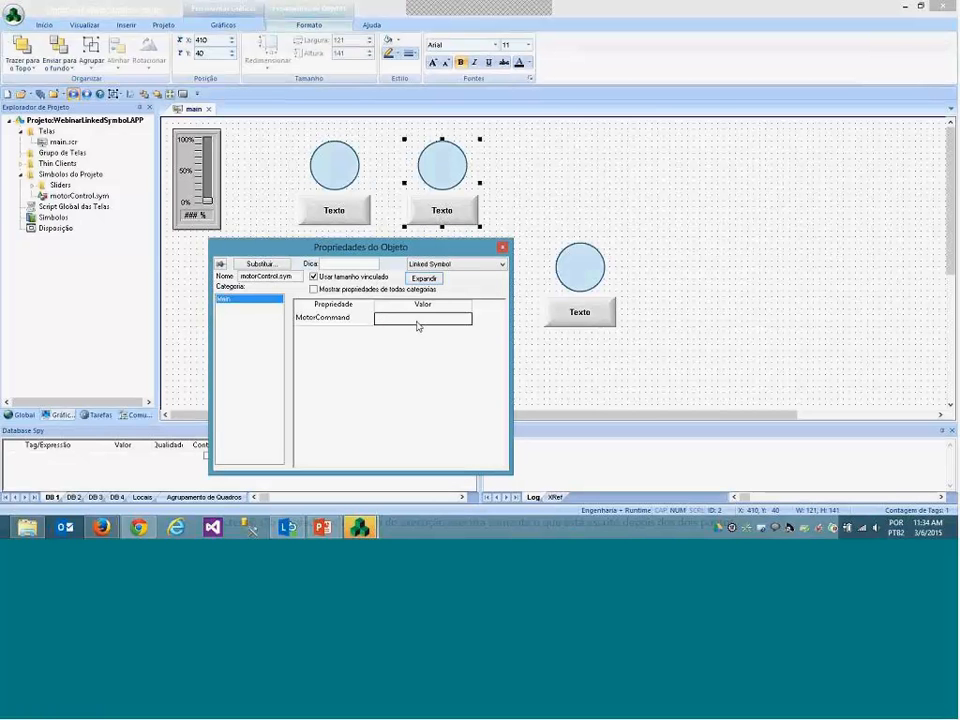
pyautogui.write('MotorB')
pyautogui.press('Return')
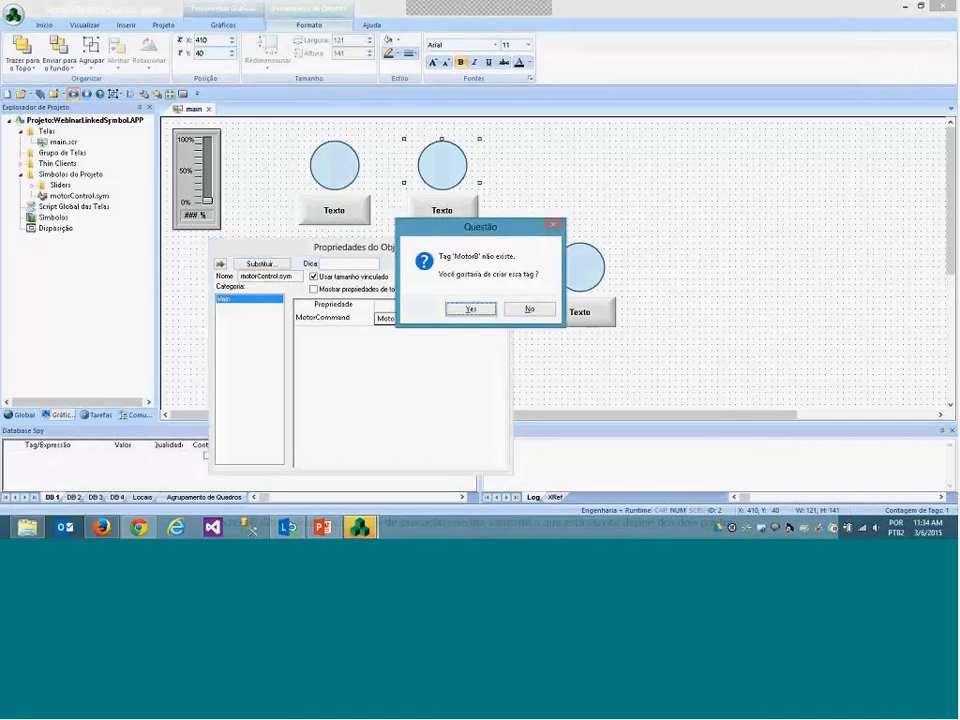
pyautogui.press('Return')
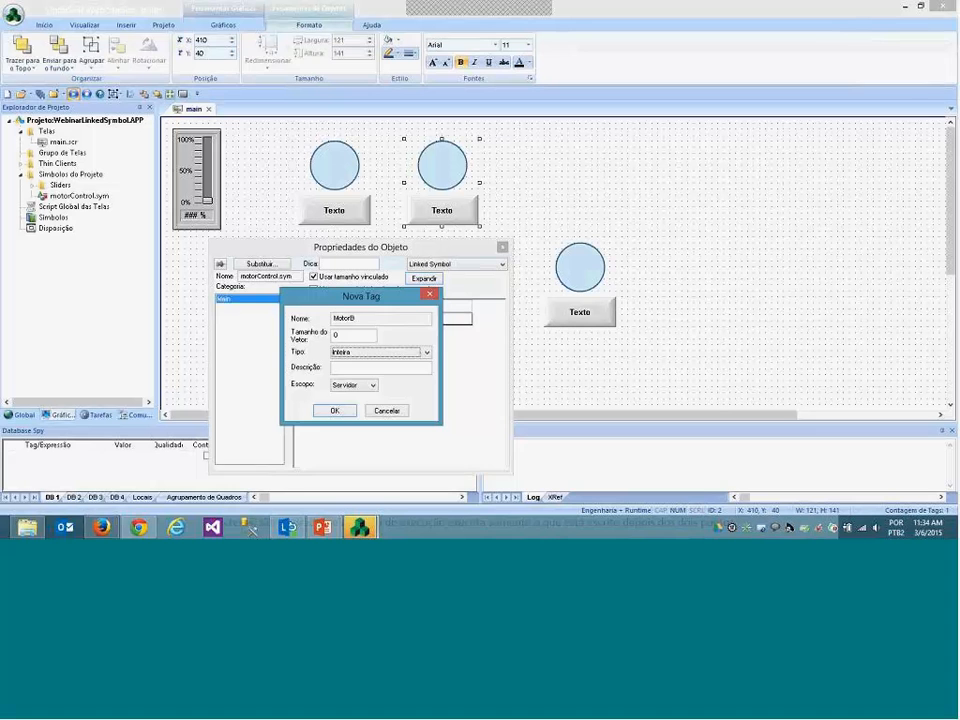
pyautogui.press('Return')
pyautogui.click(629, 190)
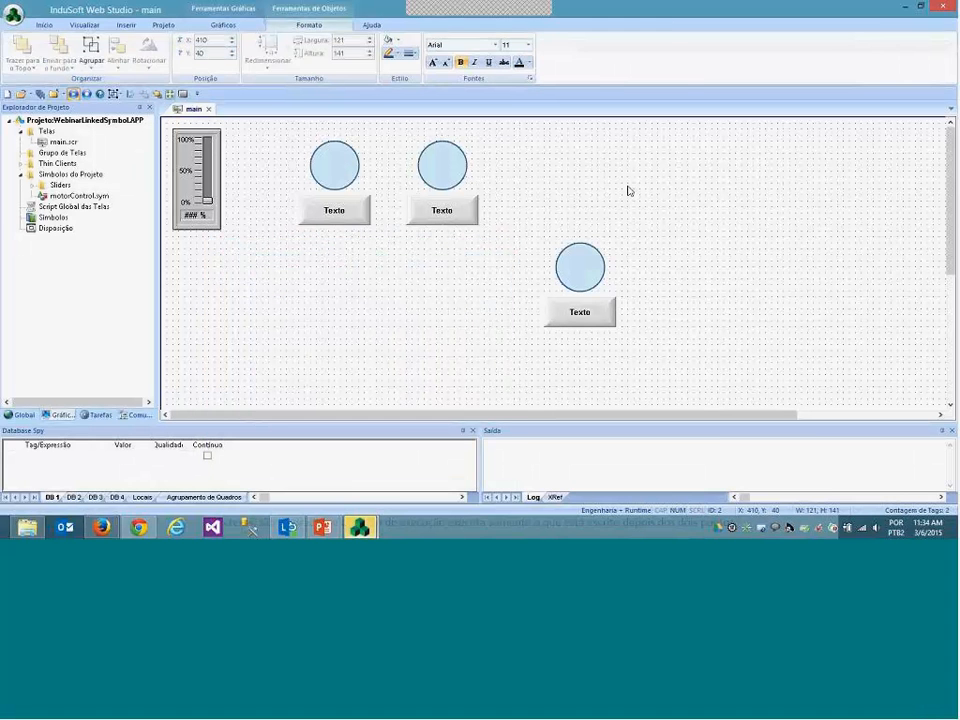
# Save the main screen and switch to the running project window.
pyautogui.rightClick(188, 109)
pyautogui.click(198, 118)
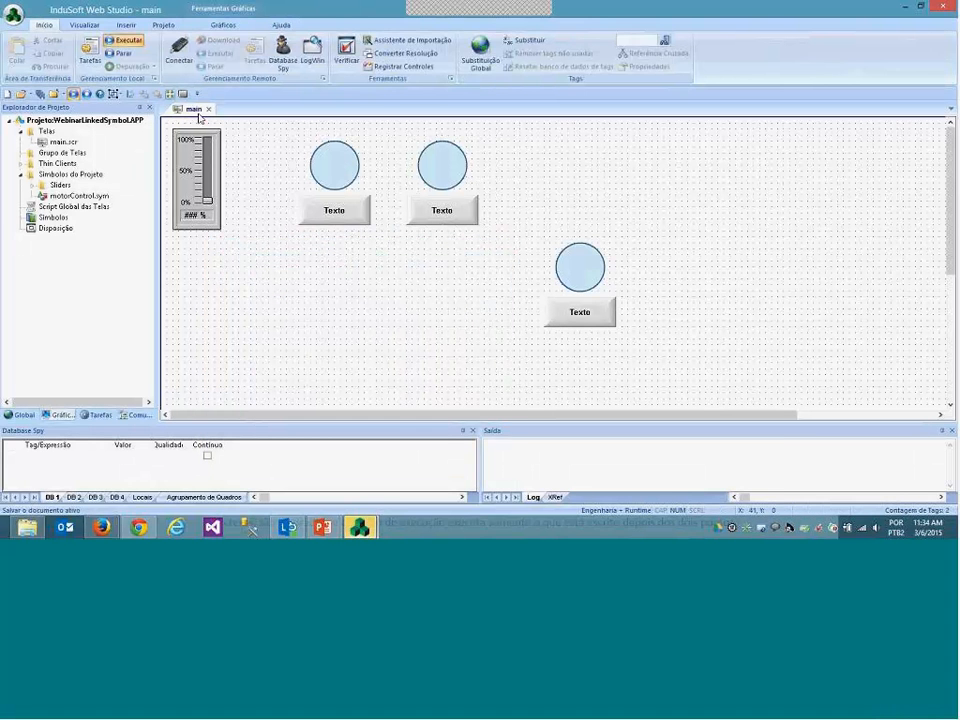
pyautogui.click(359, 526)
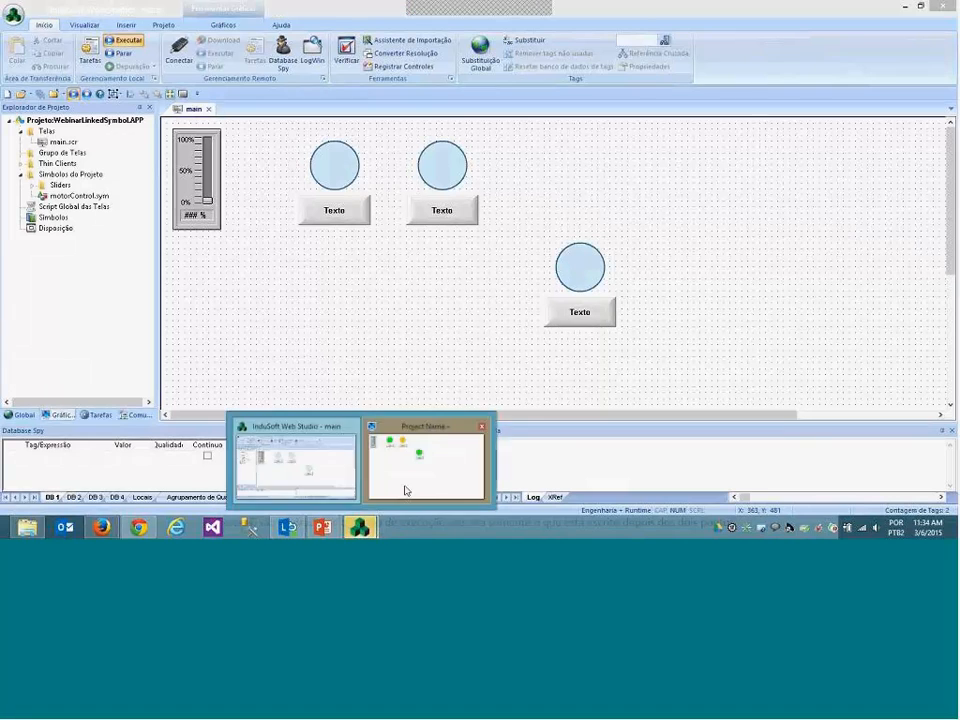
pyautogui.click(405, 490)
# Test the Texto buttons of the first and second motorControl instances by toggling each one several times in the running project.
pyautogui.click(172, 100)
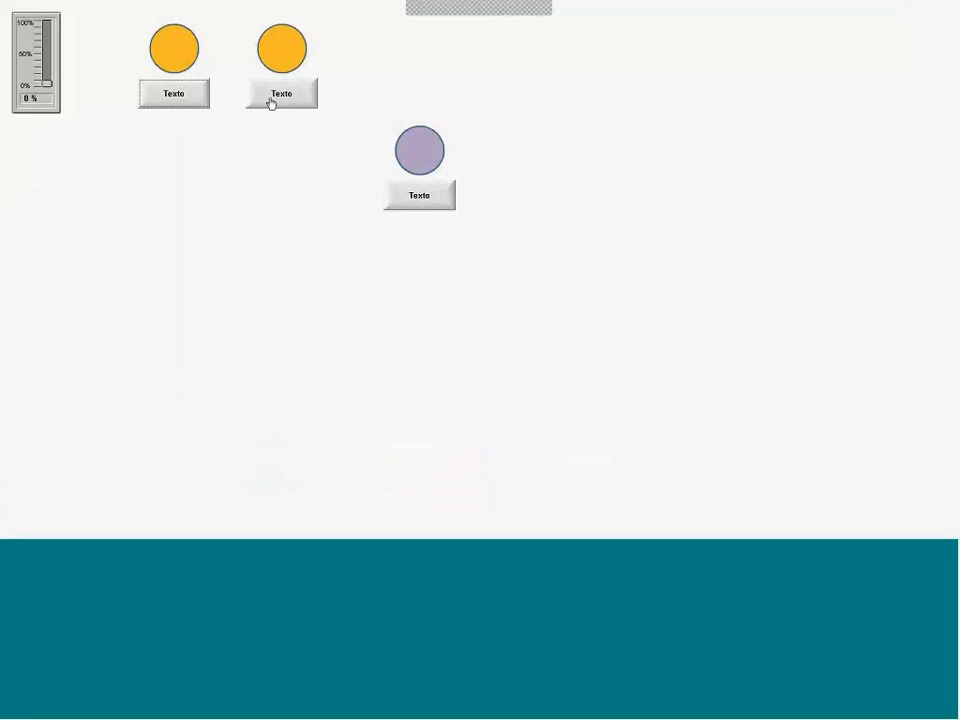
pyautogui.click(186, 98)
pyautogui.click(167, 101)
pyautogui.click(167, 98)
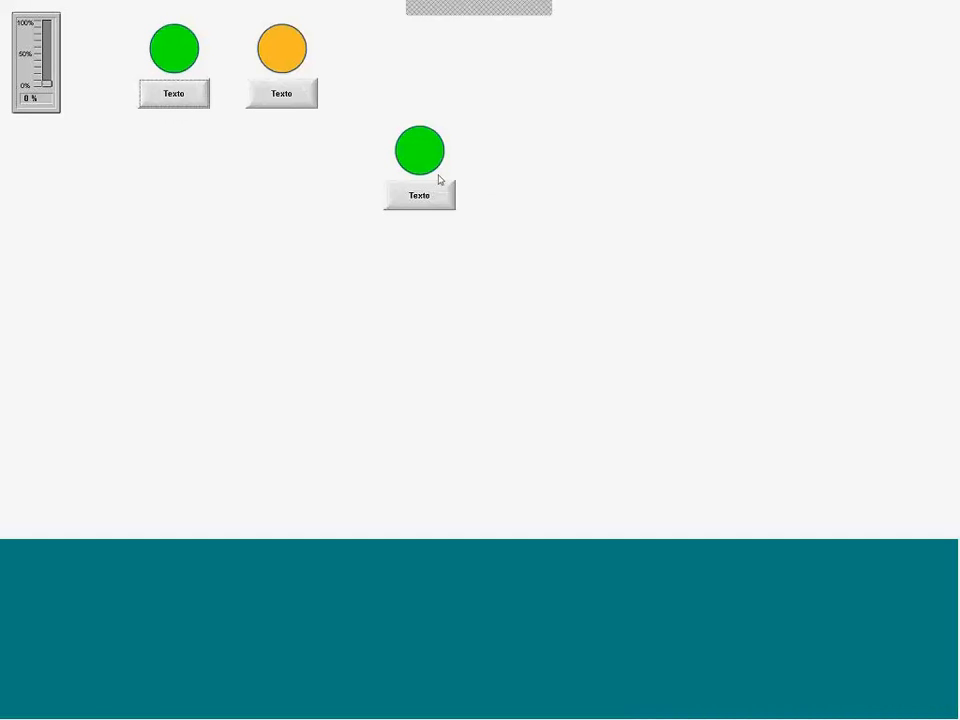
pyautogui.click(156, 102)
pyautogui.click(165, 100)
pyautogui.click(180, 103)
pyautogui.click(182, 104)
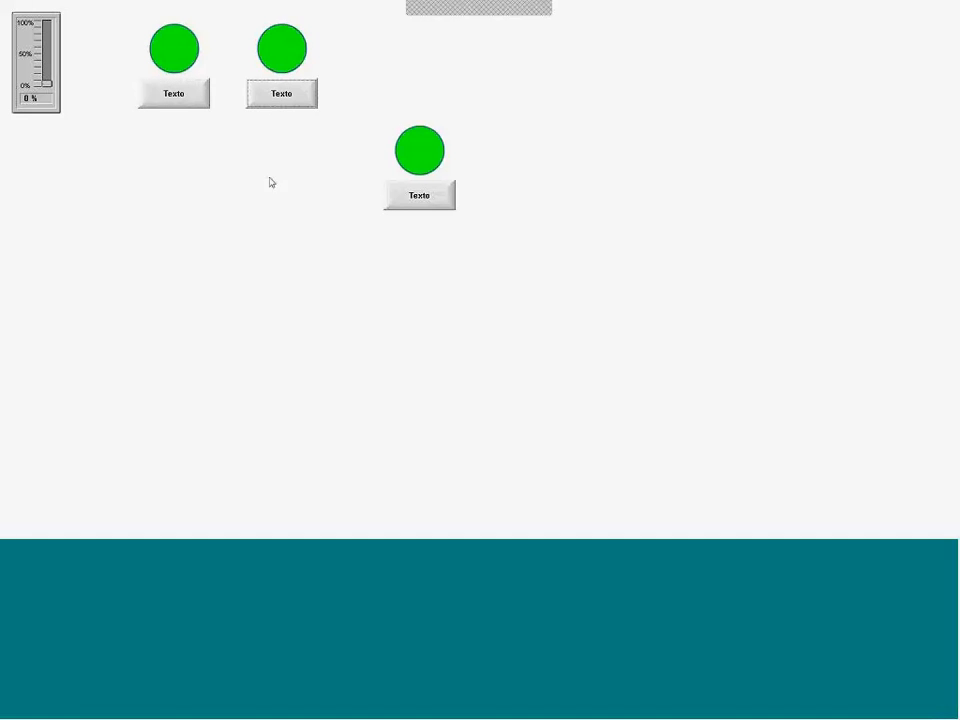
pyautogui.click(289, 94)
pyautogui.click(287, 94)
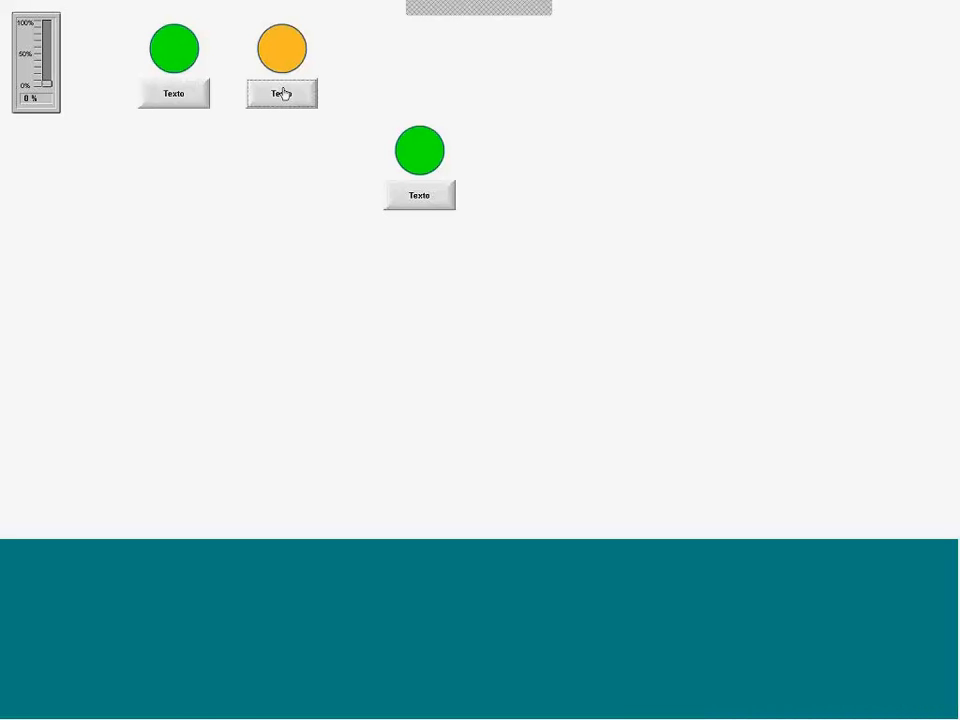
# Return to the editor, open the first instance's linked symbol for editing and set its button caption to {#MotorCommand:}.
pyautogui.hotkey('alt', 'Tab')
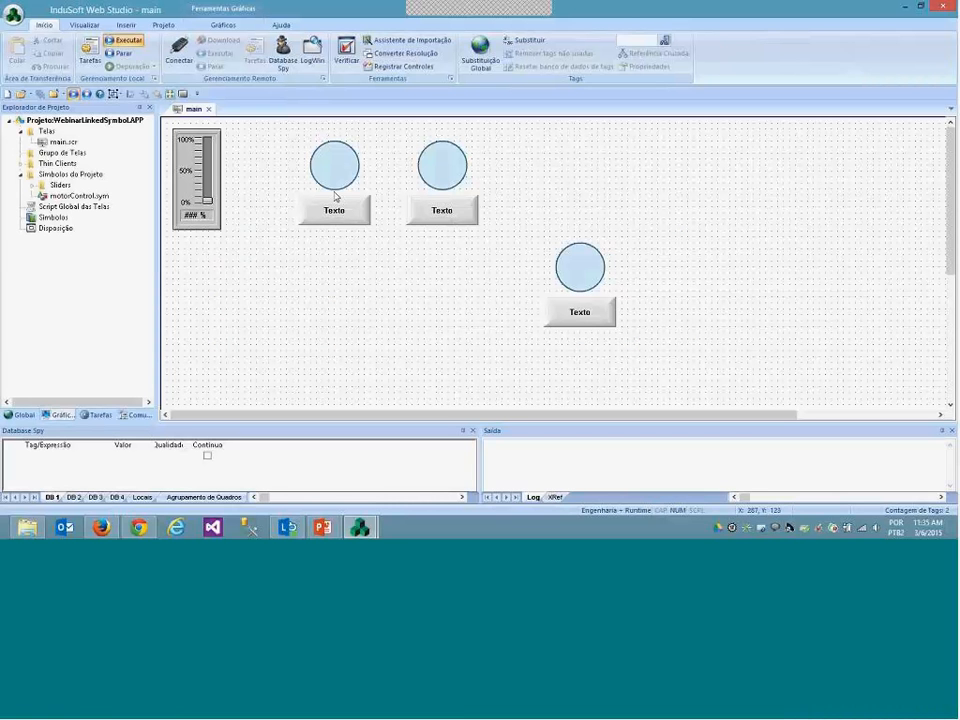
pyautogui.rightClick(331, 174)
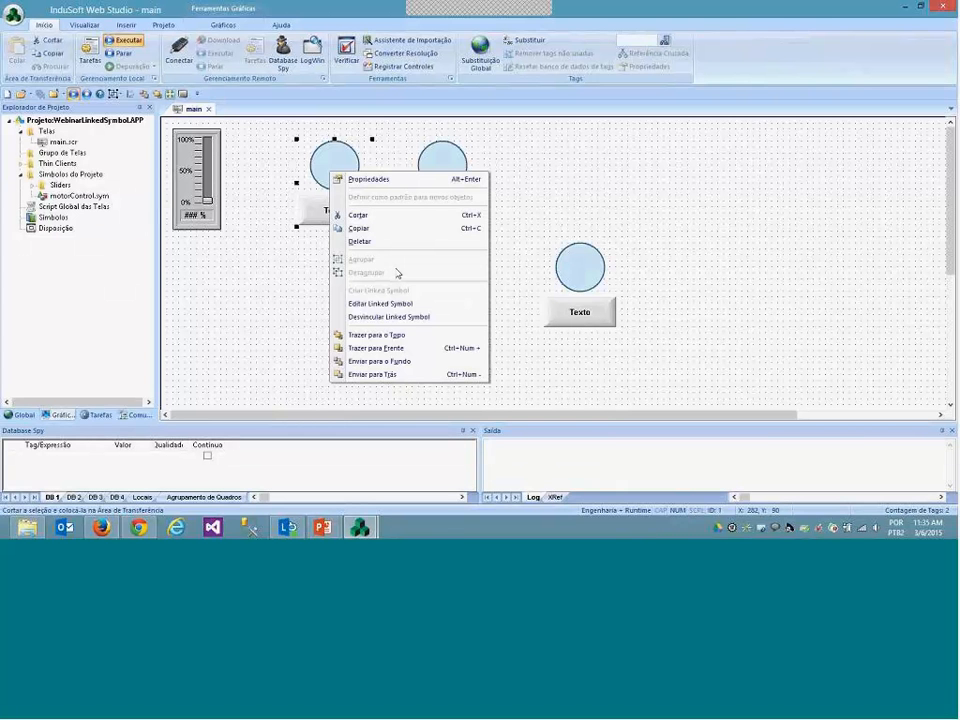
pyautogui.click(380, 303)
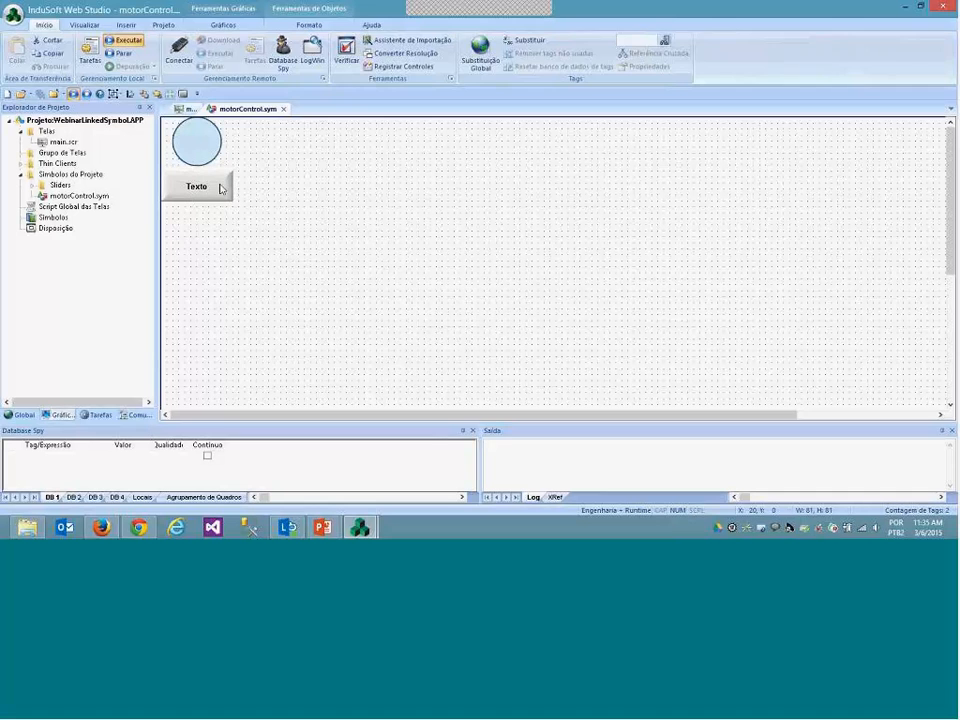
pyautogui.doubleClick(220, 188)
pyautogui.moveTo(285, 293); pyautogui.dragTo(212, 291)
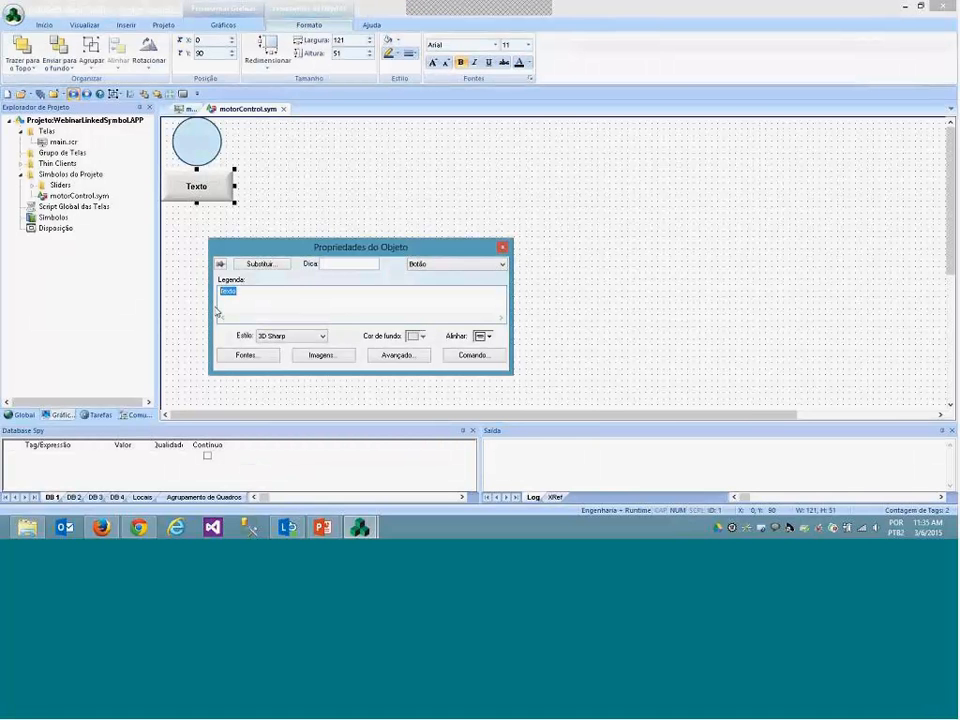
pyautogui.write('{')
pyautogui.write('#MotorCommand')
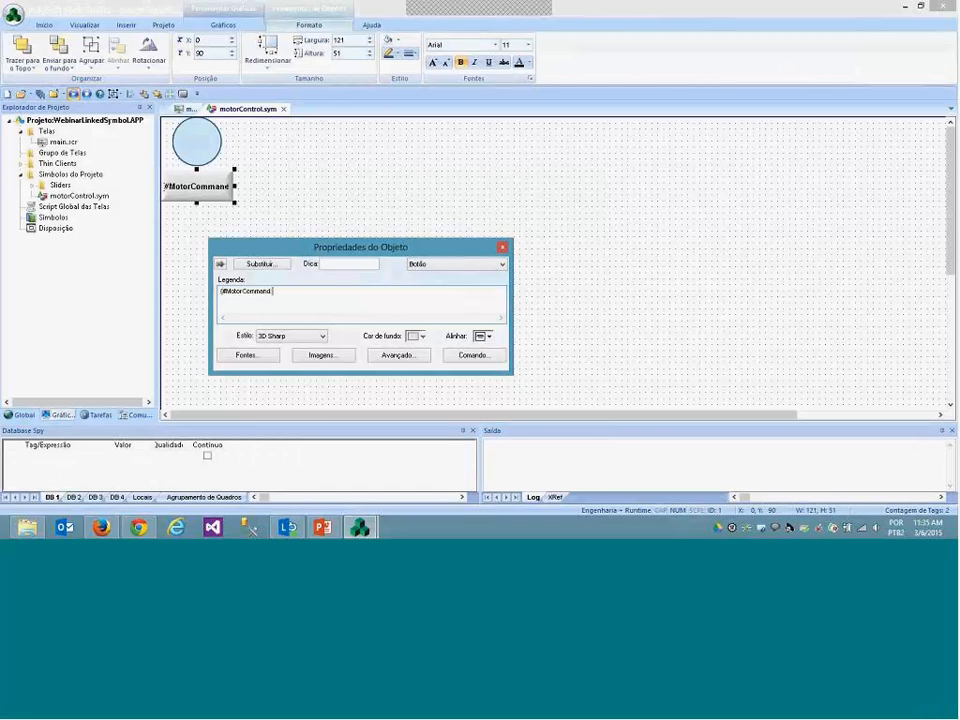
pyautogui.write(':')
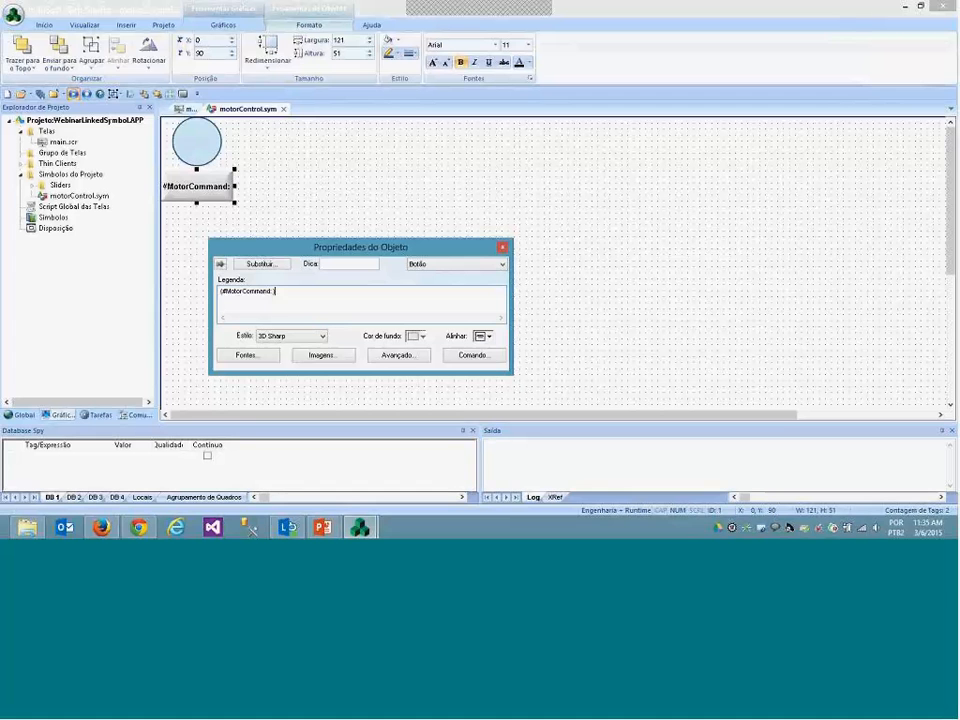
pyautogui.write('}')
# Save and close motorControl.sym, then save the main screen.
pyautogui.rightClick(250, 109)
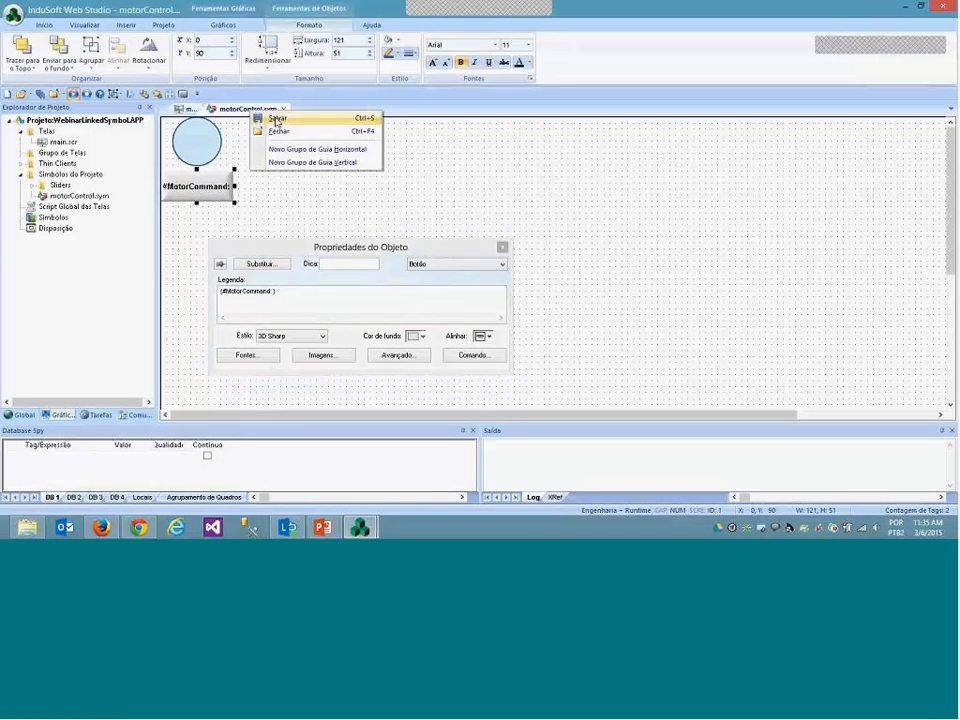
pyautogui.click(277, 121)
pyautogui.click(480, 295)
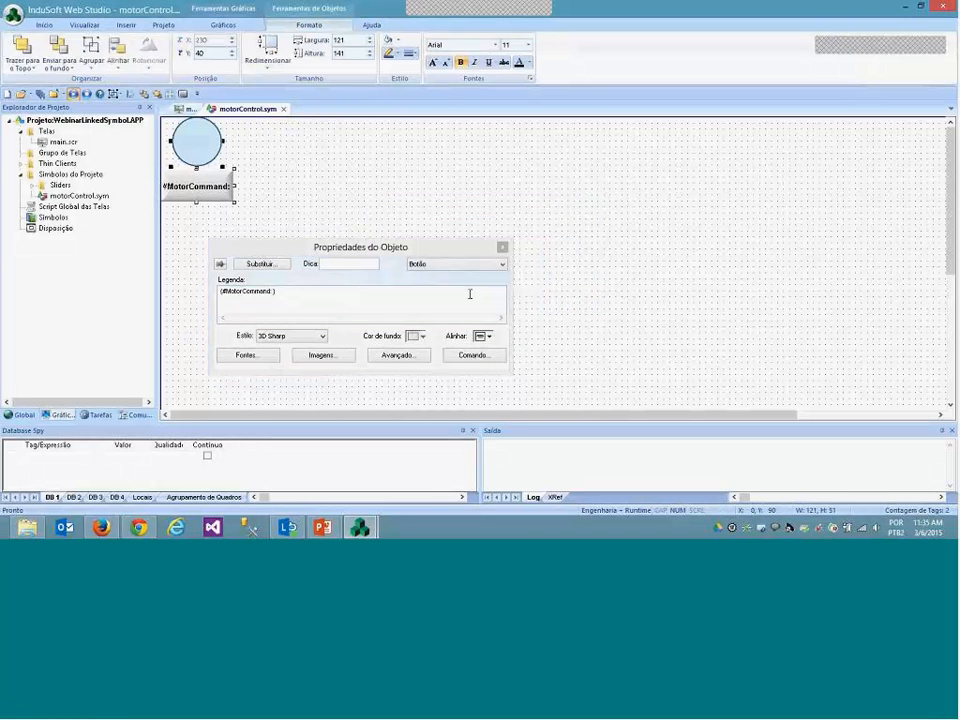
pyautogui.click(283, 109)
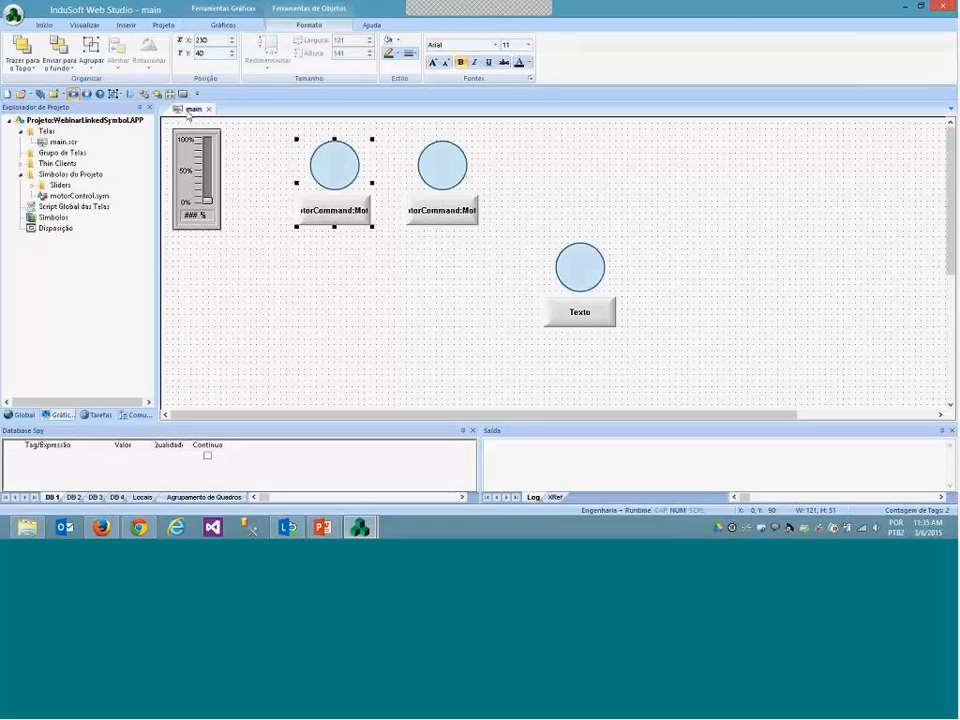
pyautogui.rightClick(193, 109)
pyautogui.click(212, 119)
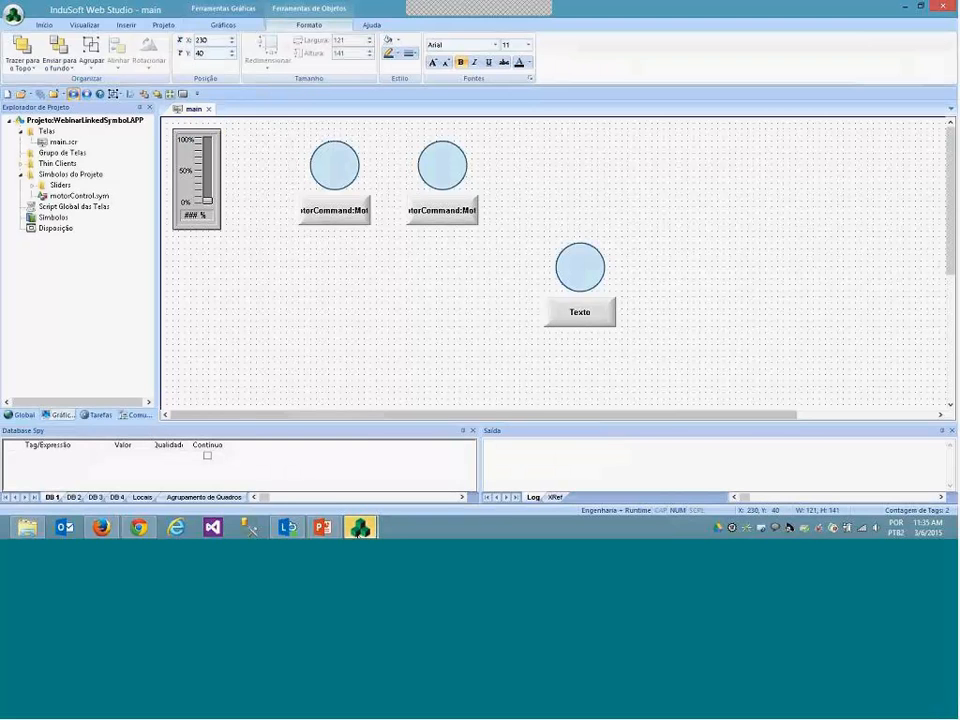
# Switch to the running project and toggle the first and second motor buttons to test their new captions.
pyautogui.click(165, 99)
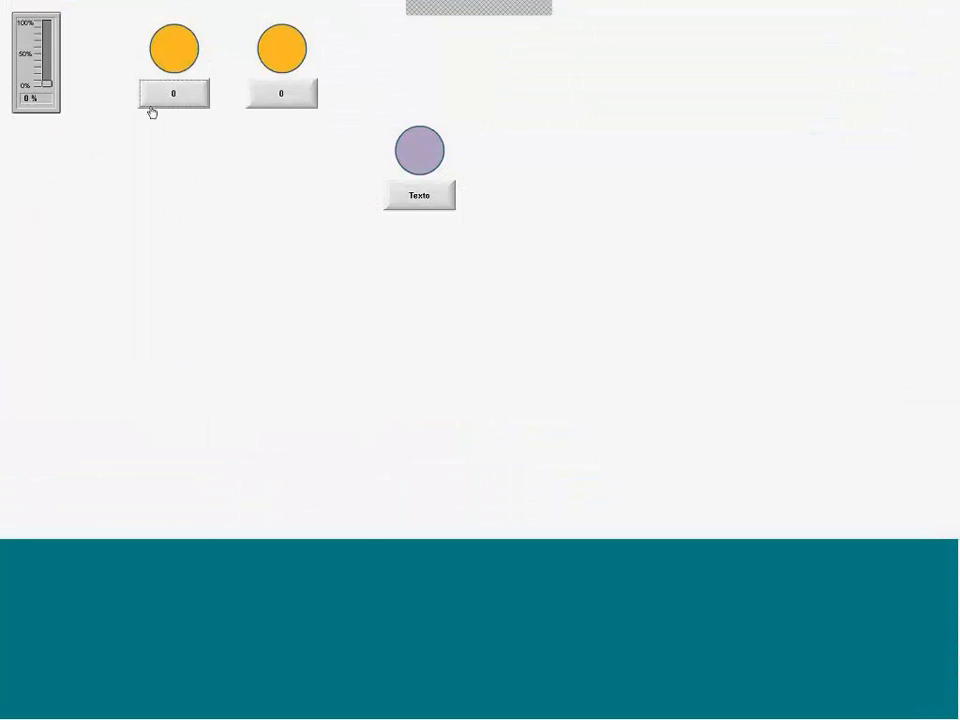
pyautogui.click(165, 111)
pyautogui.click(286, 106)
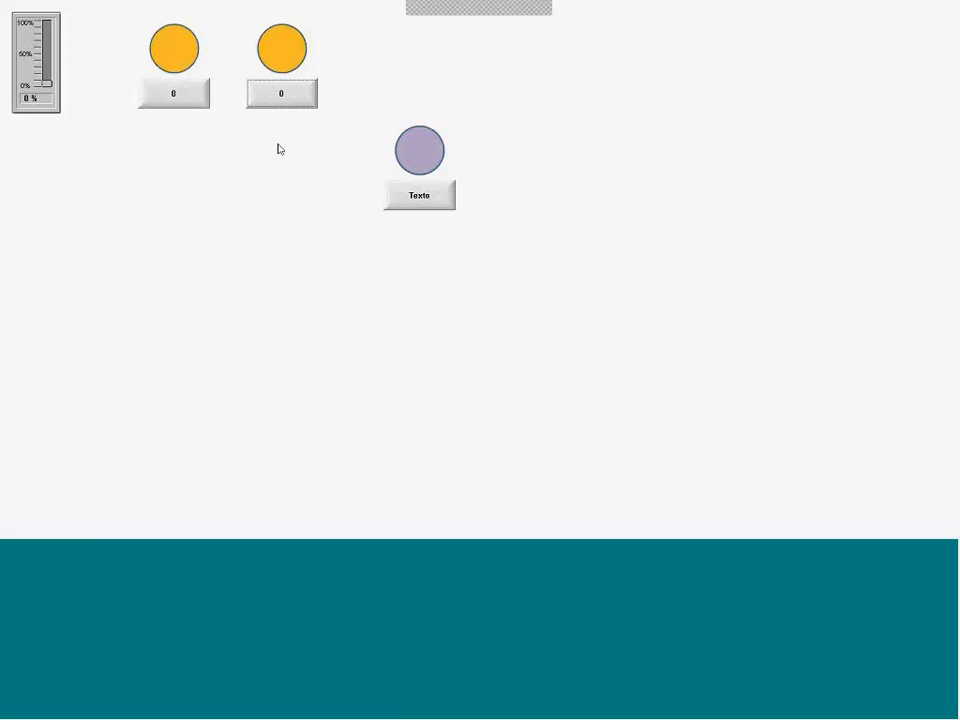
pyautogui.click(275, 106)
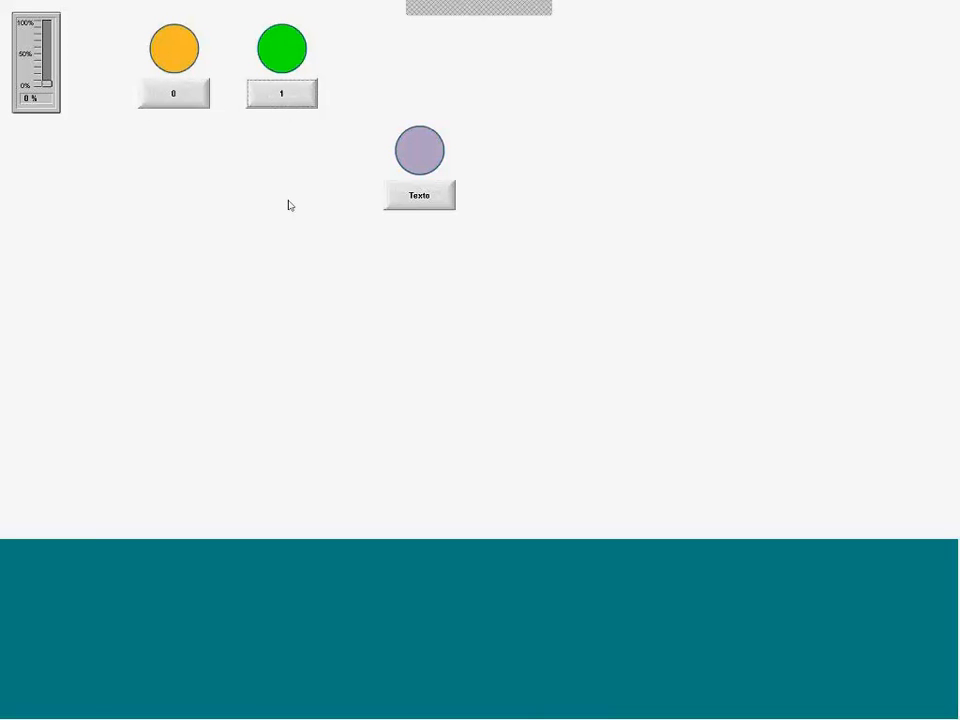
pyautogui.click(273, 104)
# Return to the editor and check the custom property value of the first motorControl instance on the main screen.
pyautogui.hotkey('alt', 'Tab')
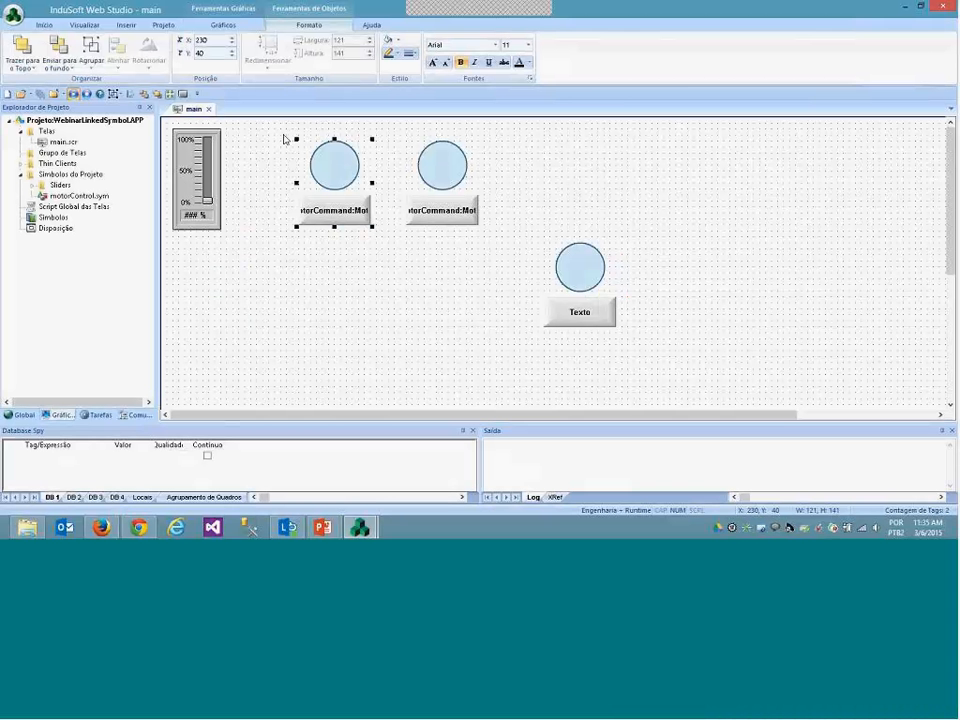
pyautogui.doubleClick(333, 167)
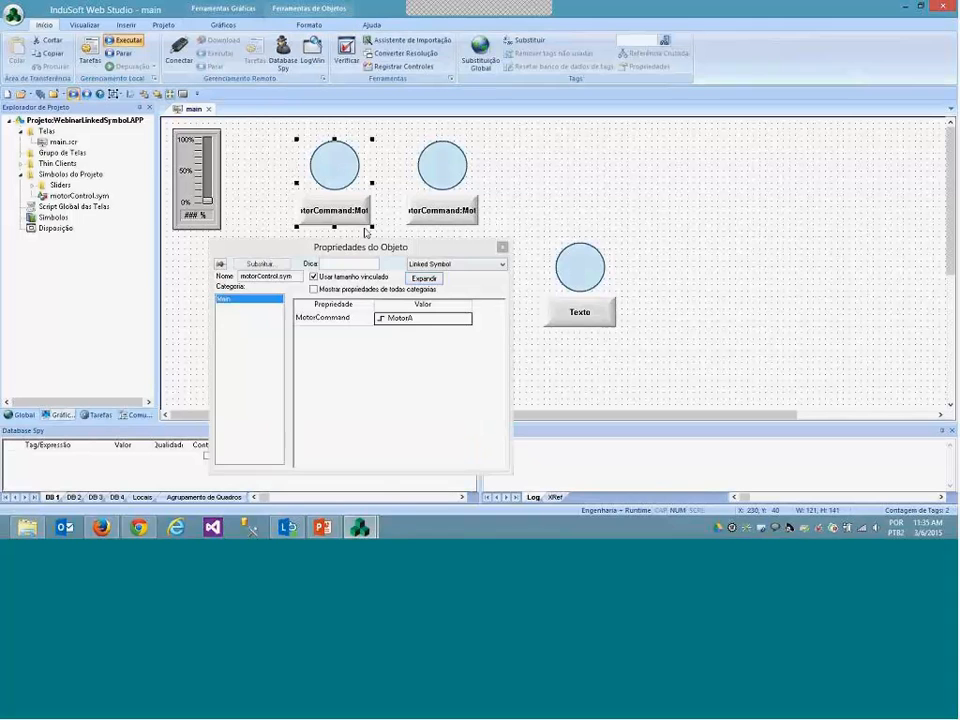
pyautogui.rightClick(267, 162)
pyautogui.click(336, 155)
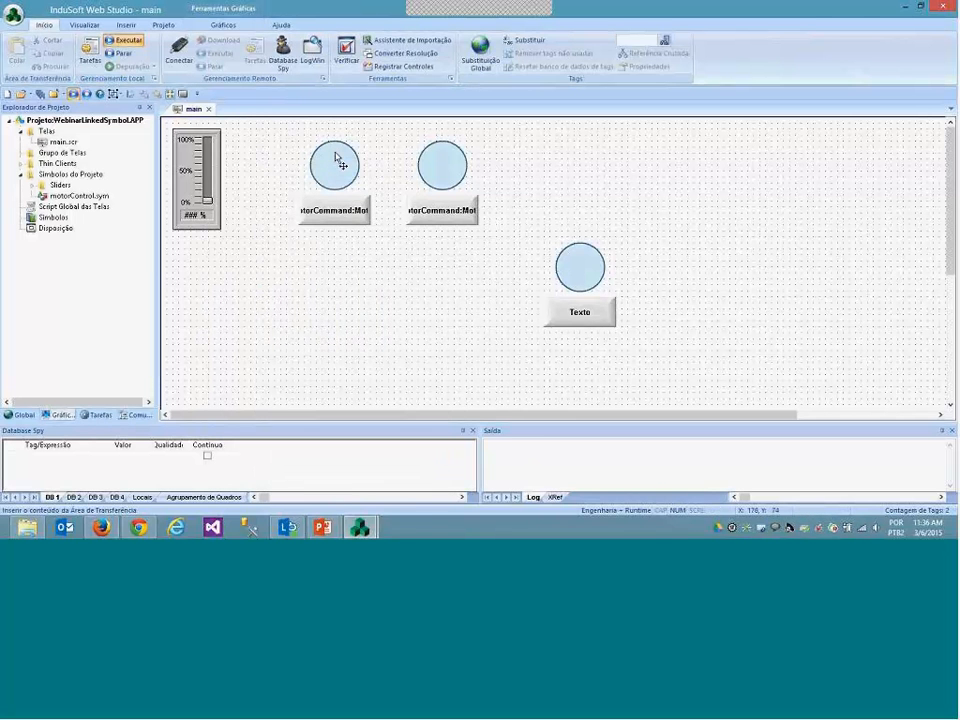
# Open the first motorControl instance's linked symbol for editing and inspect the circle's colour limit expression.
pyautogui.rightClick(336, 154)
pyautogui.click(385, 285)
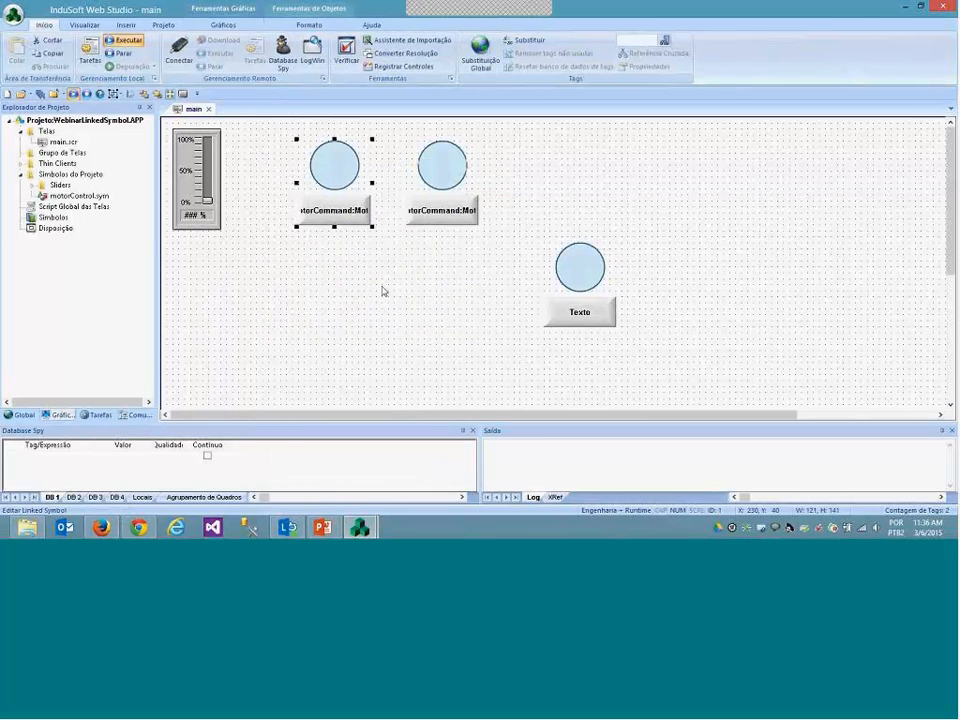
pyautogui.click(298, 221)
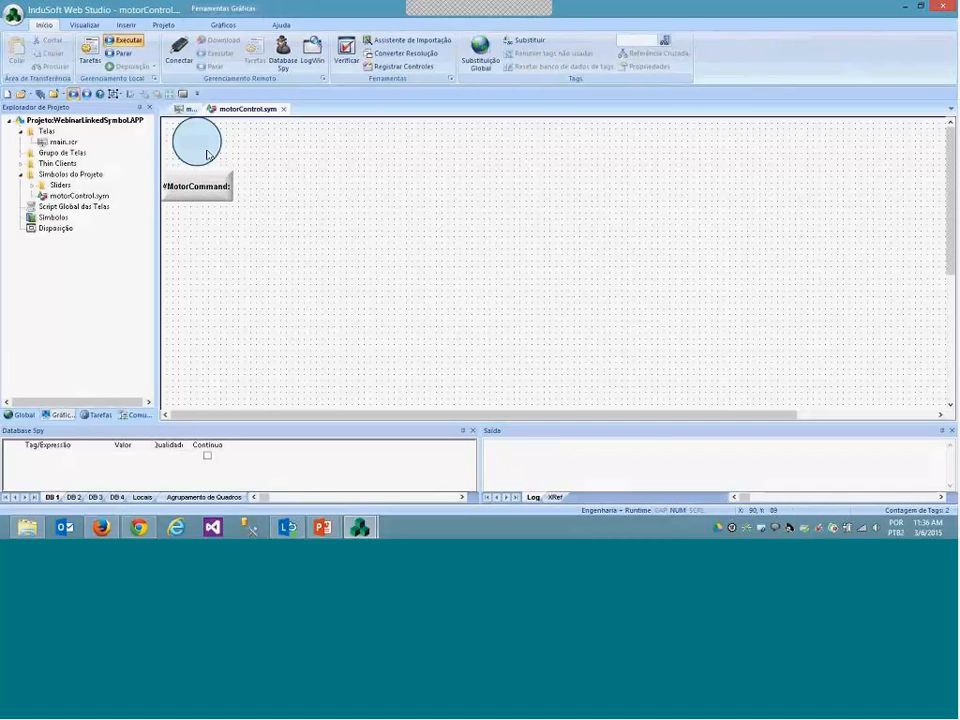
pyautogui.doubleClick(207, 151)
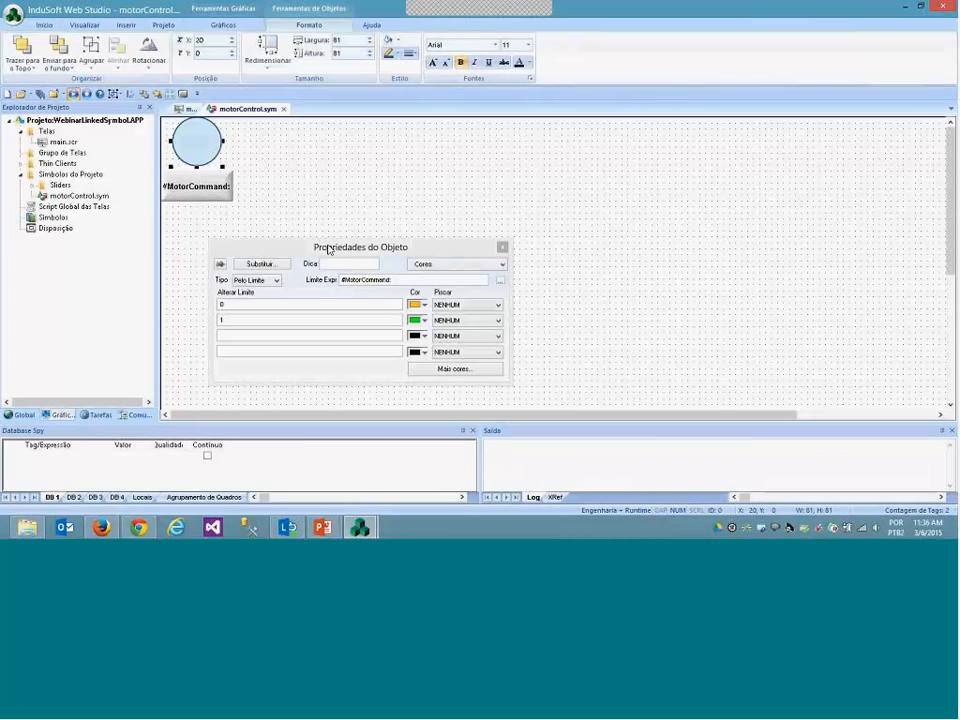
pyautogui.moveTo(330, 247); pyautogui.dragTo(484, 187)
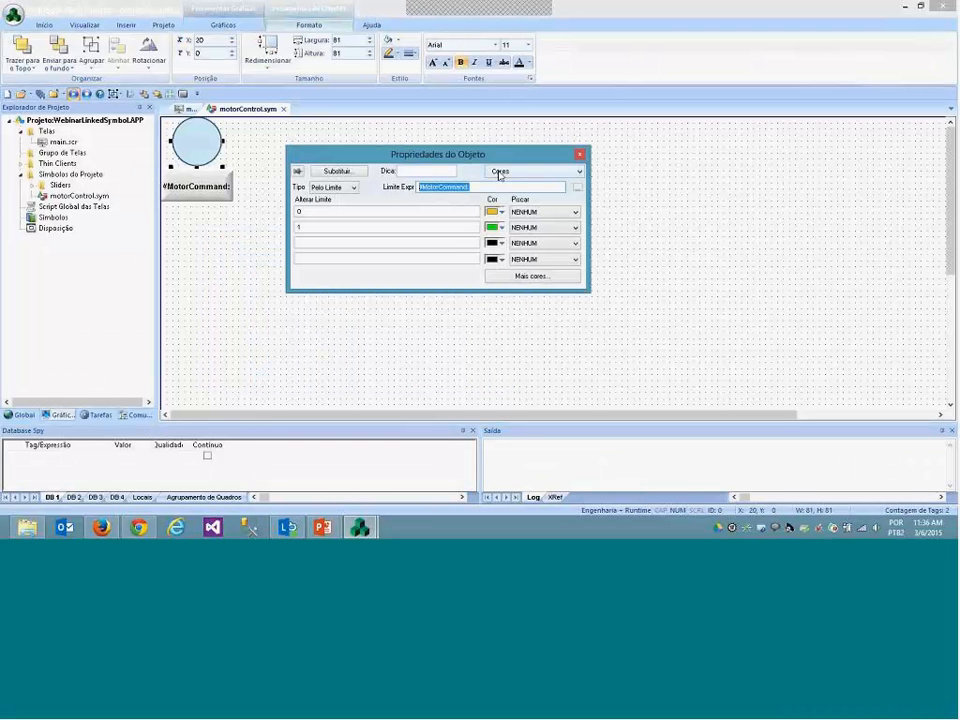
pyautogui.click(499, 173)
# Inspect the symbol button's Tag Toggle command and its custom property expression.
pyautogui.click(213, 187)
pyautogui.click(200, 192)
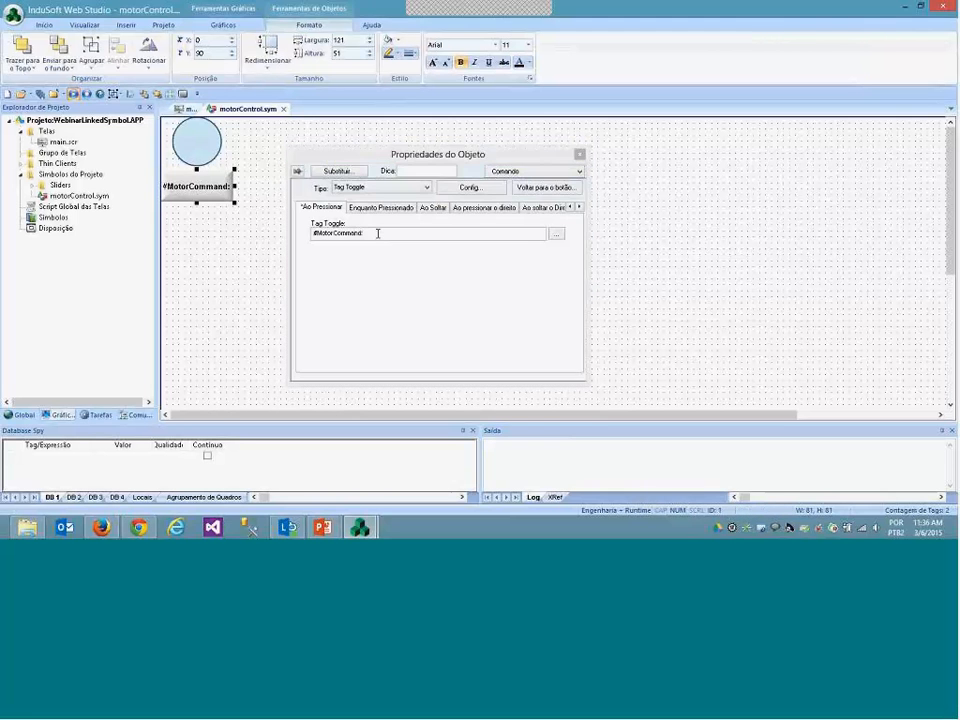
pyautogui.click(378, 233)
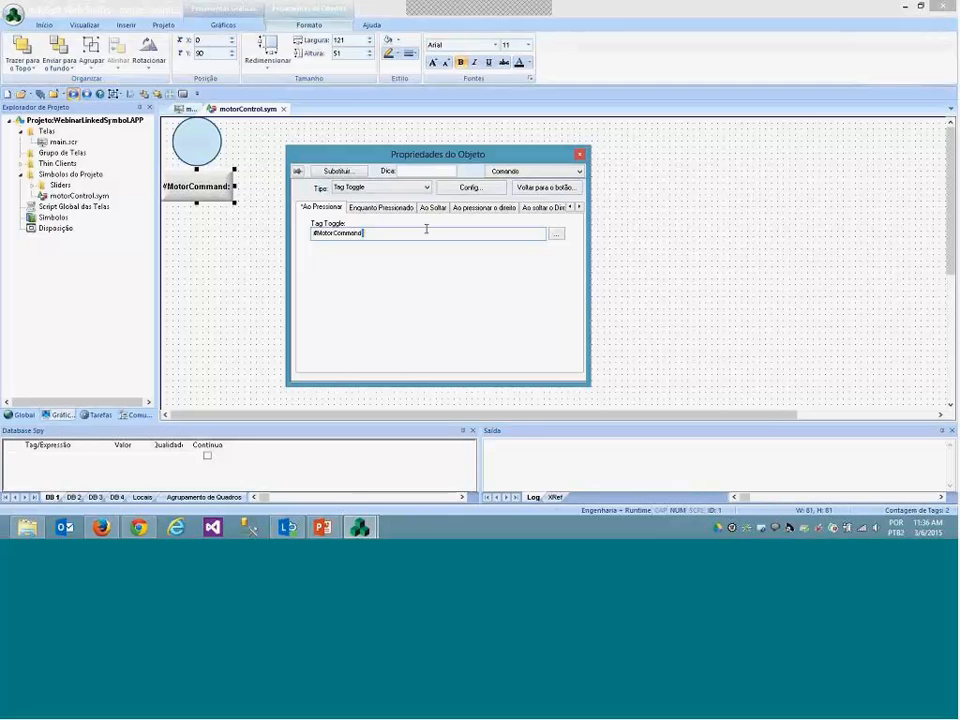
pyautogui.moveTo(364, 232); pyautogui.dragTo(318, 236)
pyautogui.click(367, 234)
# Add the default value 10 to the circle's colour limit expression, making it #MotorCommand:10.
pyautogui.click(204, 149)
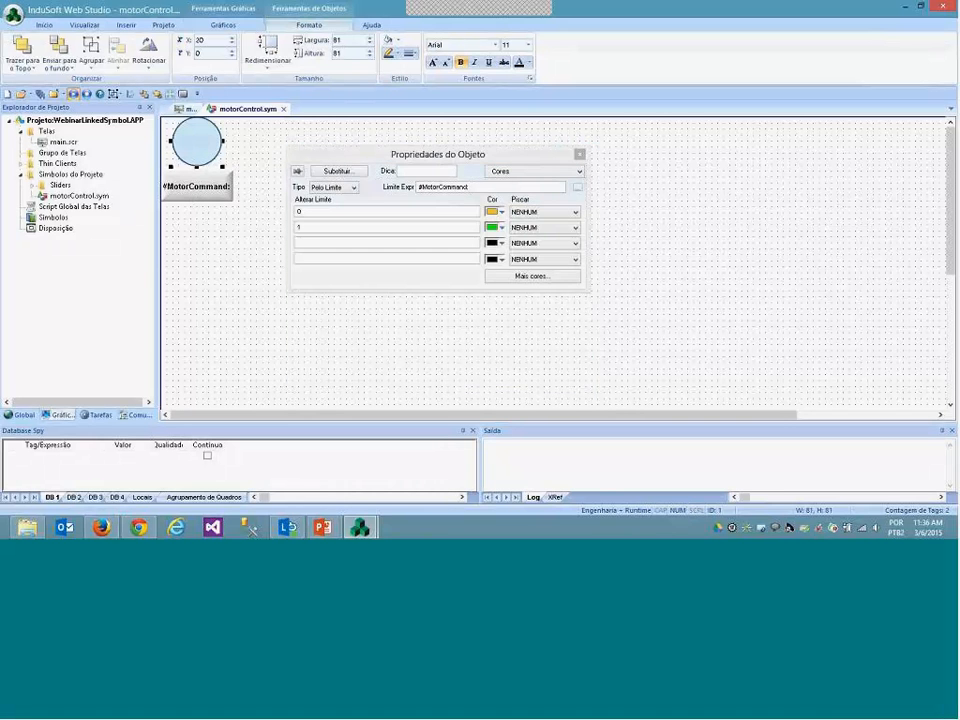
pyautogui.click(480, 188)
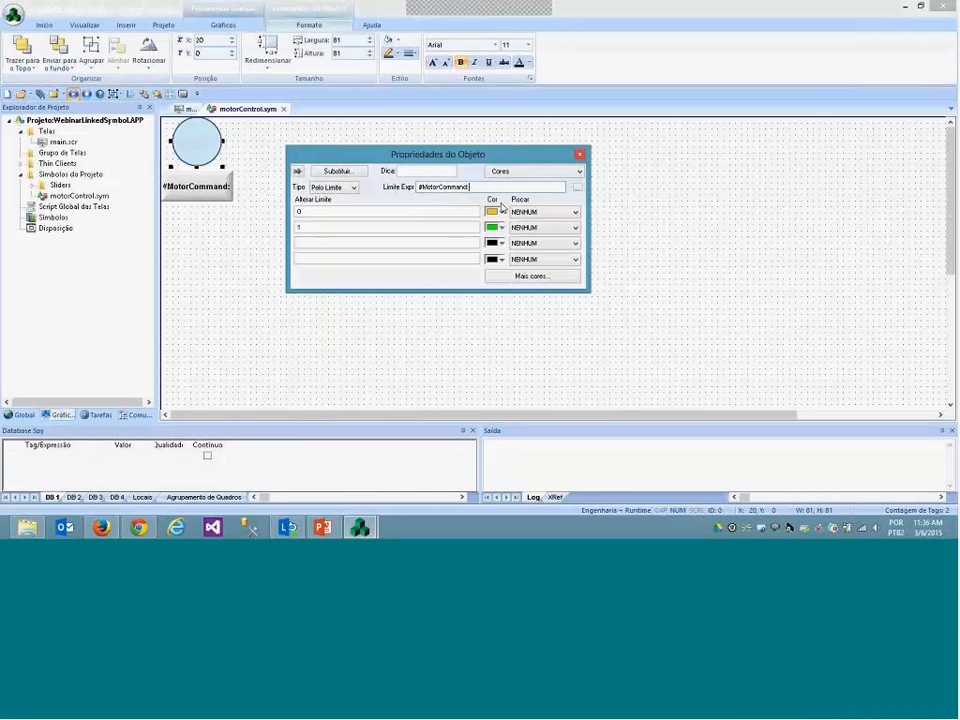
pyautogui.write('10')
pyautogui.click(220, 196)
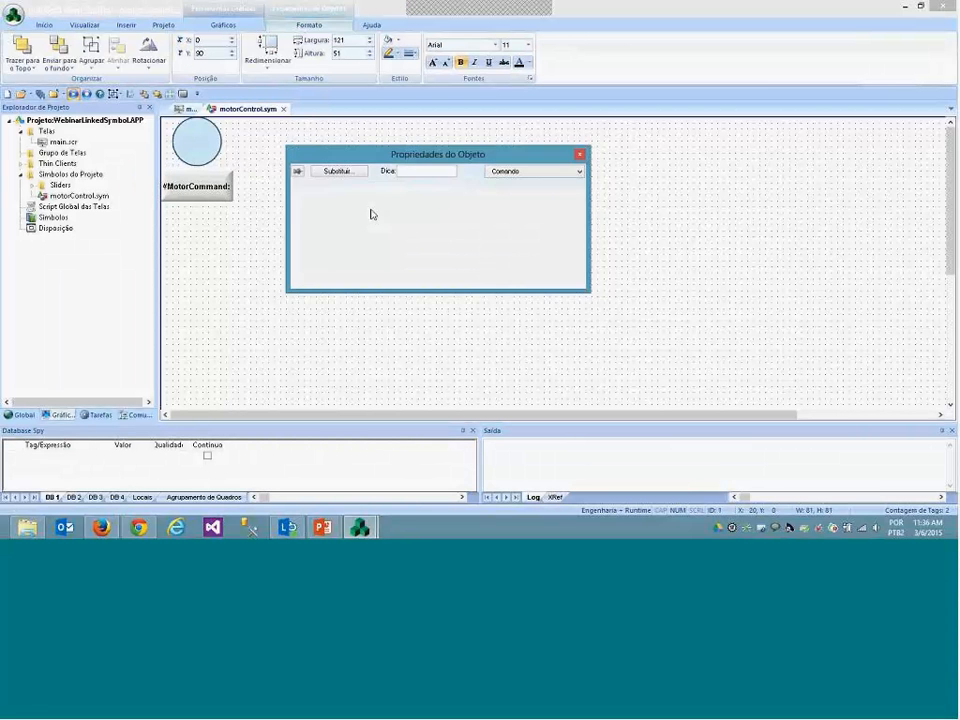
# Remove the default value 10 from the circle's limit expression, leaving #MotorCommand:.
pyautogui.click(212, 154)
pyautogui.click(491, 187)
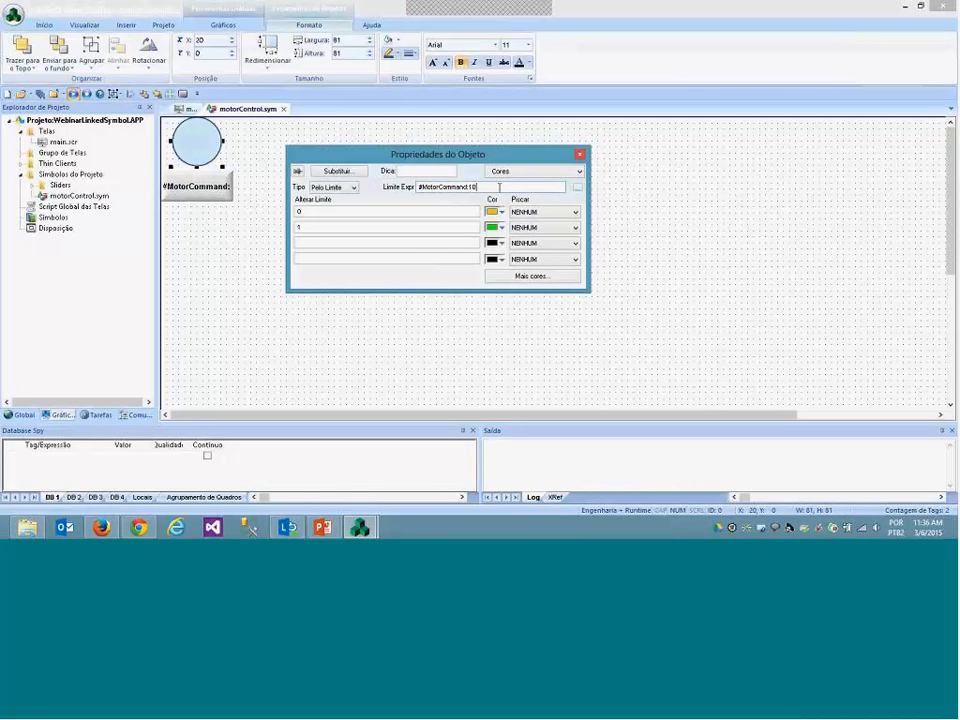
pyautogui.press('BackSpace')
pyautogui.press('BackSpace')
pyautogui.doubleClick(462, 187)
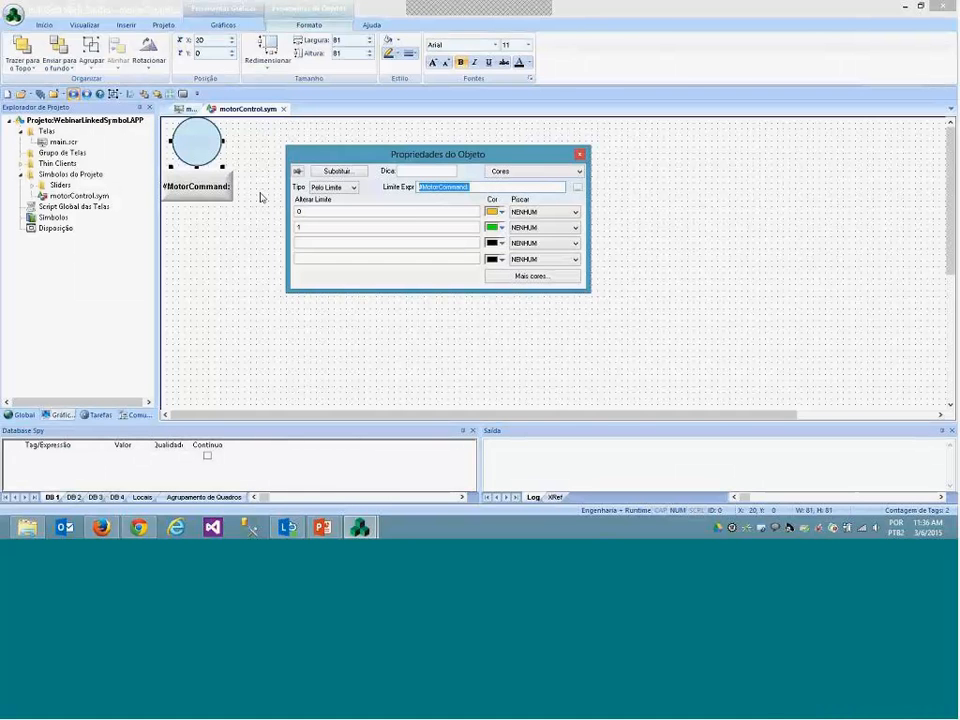
# Save and close motorControl.sym, and deselect everything on the main screen.
pyautogui.click(264, 161)
pyautogui.rightClick(248, 110)
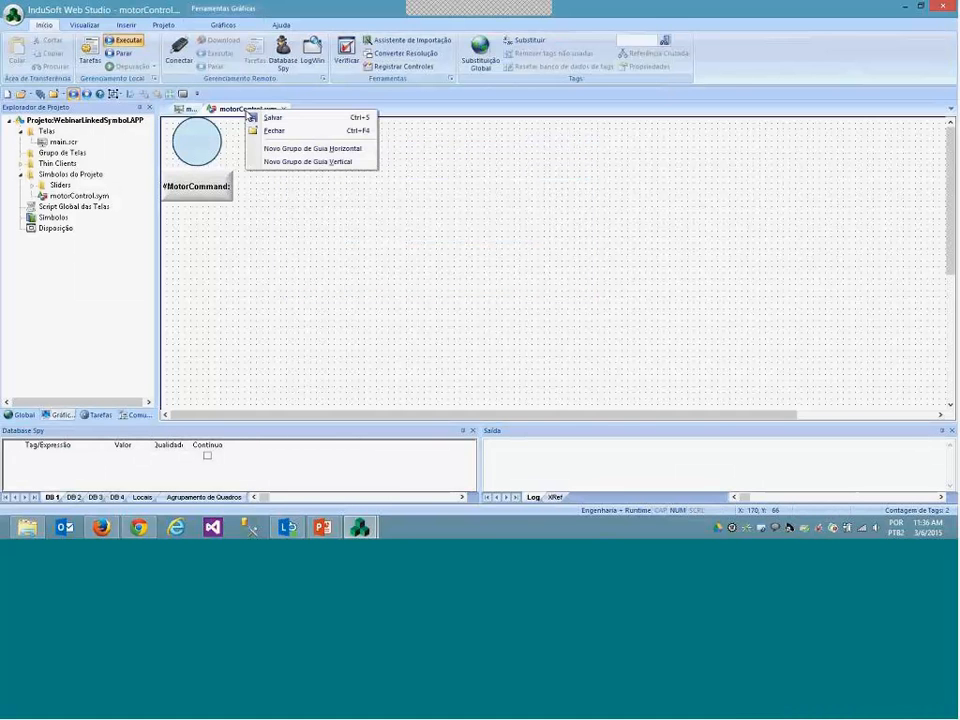
pyautogui.click(262, 119)
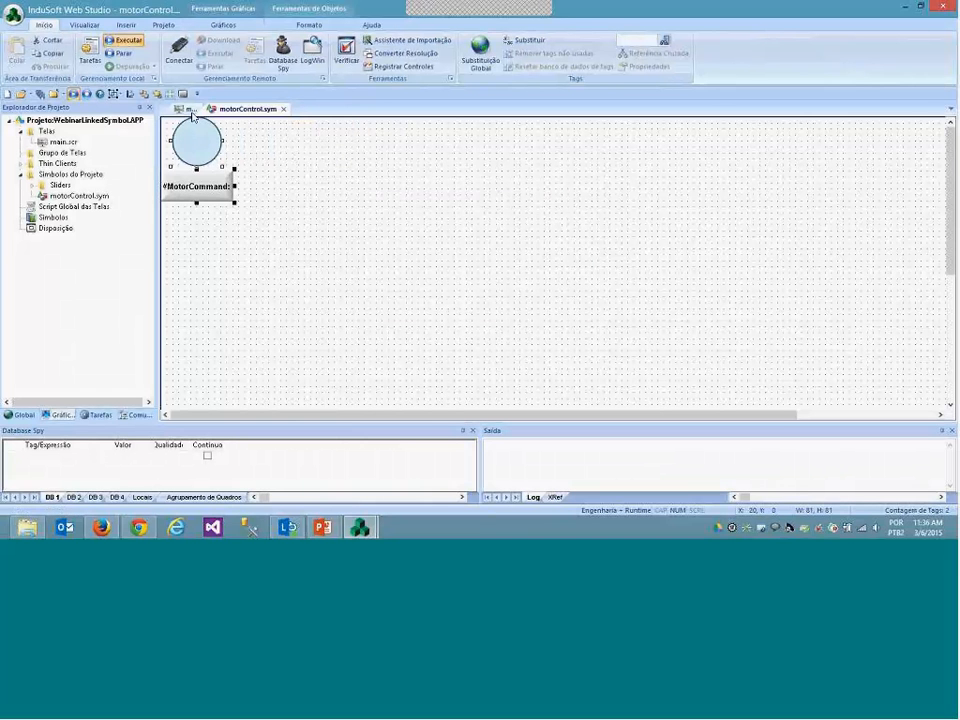
pyautogui.click(284, 109)
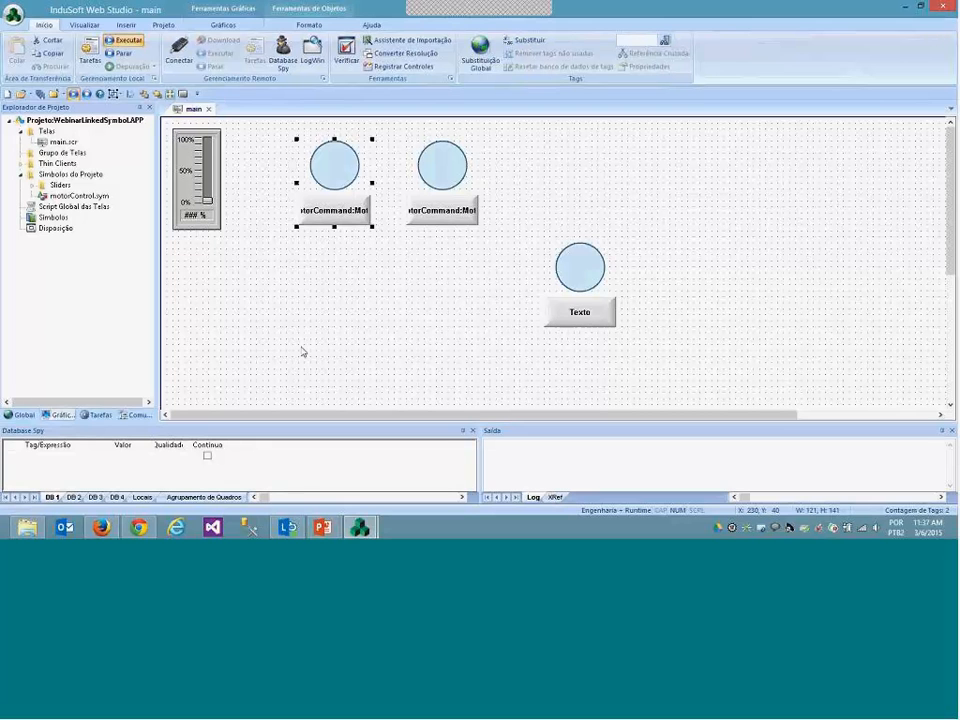
pyautogui.click(227, 264)
# Switch to the PowerPoint slide show and advance to the slide with custom property syntax examples.
pyautogui.moveTo(322, 527)
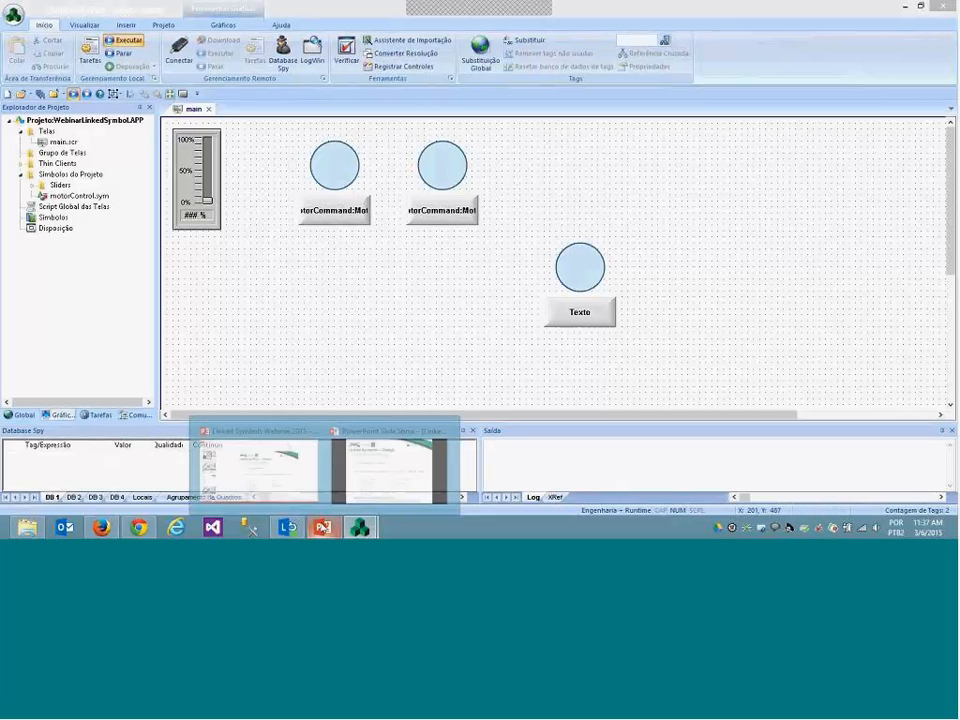
pyautogui.click(369, 466)
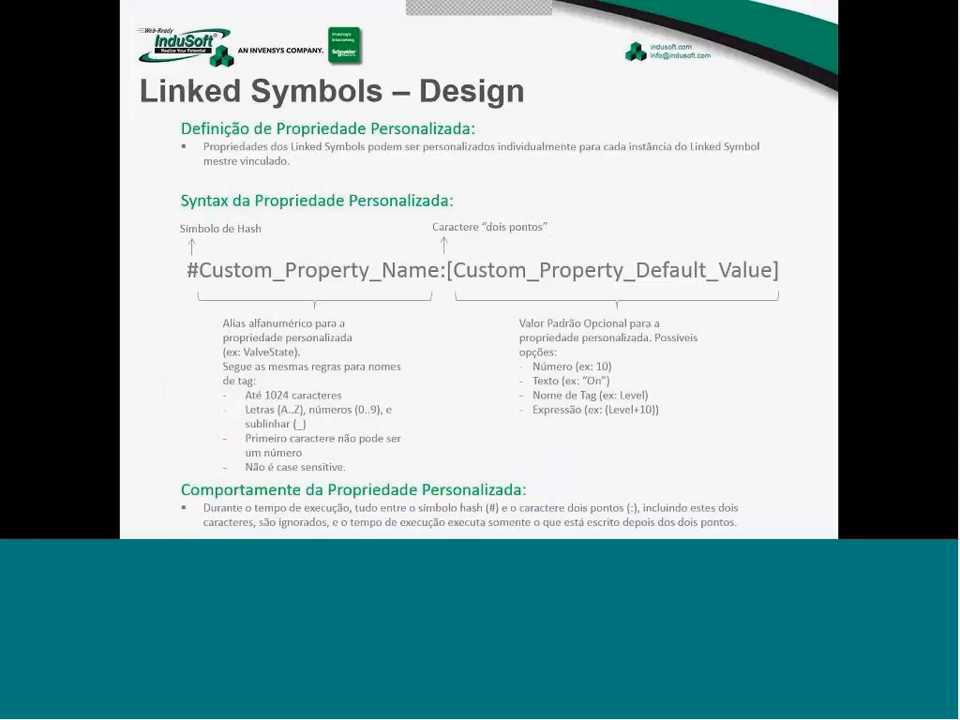
pyautogui.press('Right')
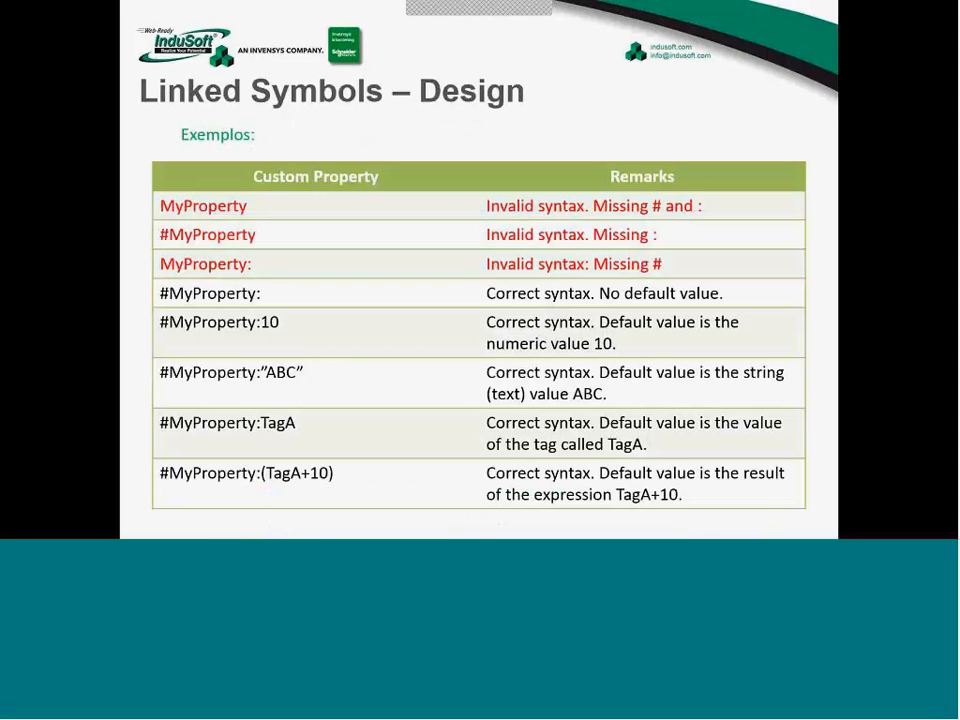
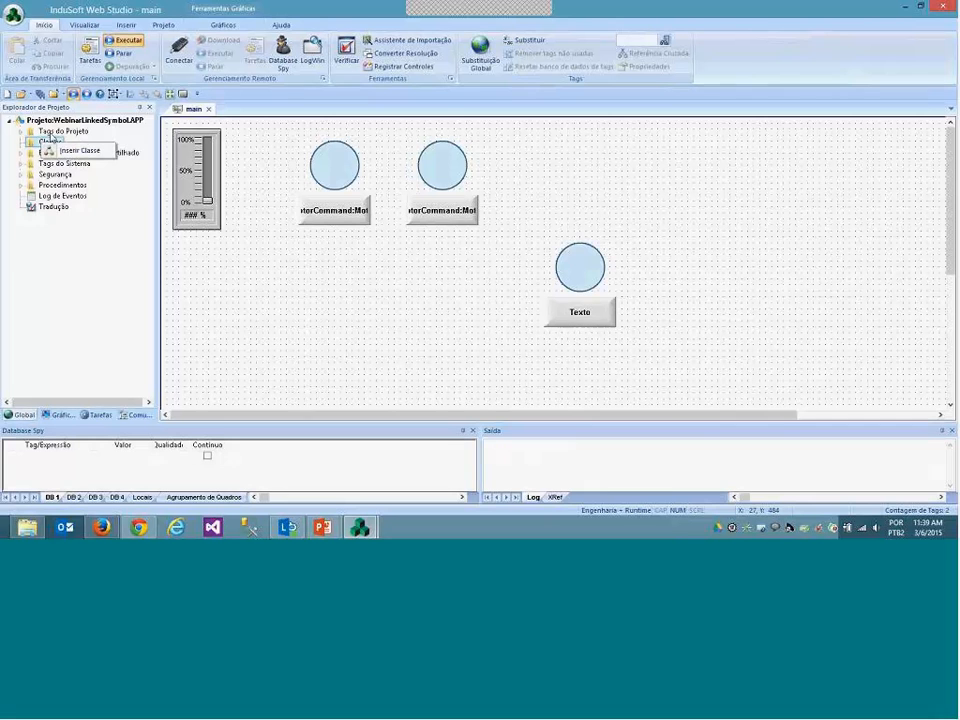
# Open the project tags table in InduSoft Web Studio to review the existing tags, and close it.
pyautogui.rightClick(63, 131)
pyautogui.click(85, 140)
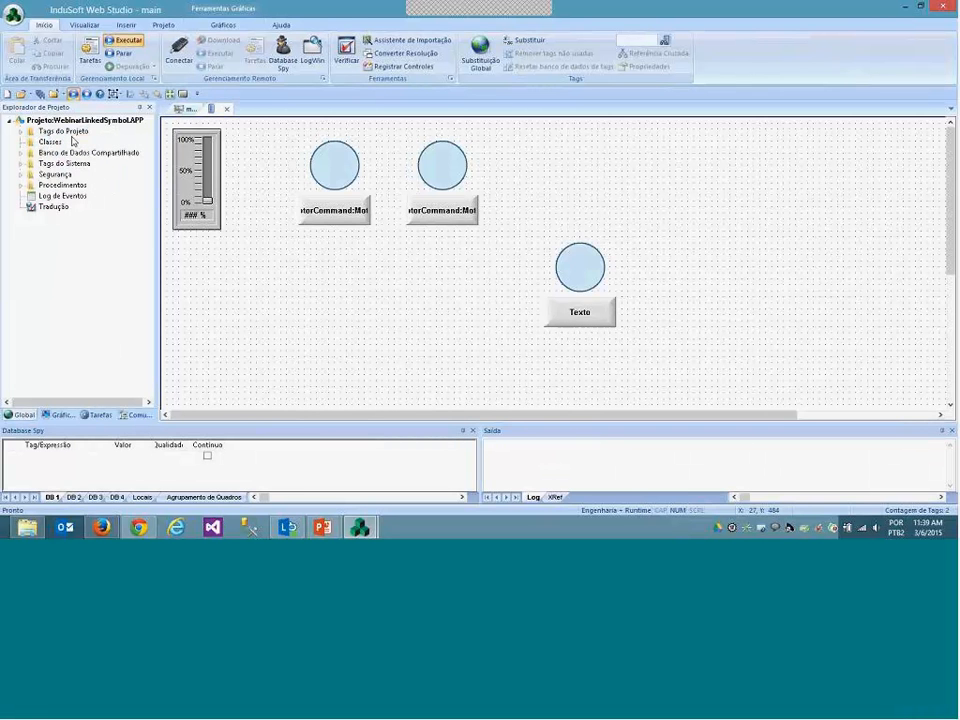
pyautogui.click(249, 182)
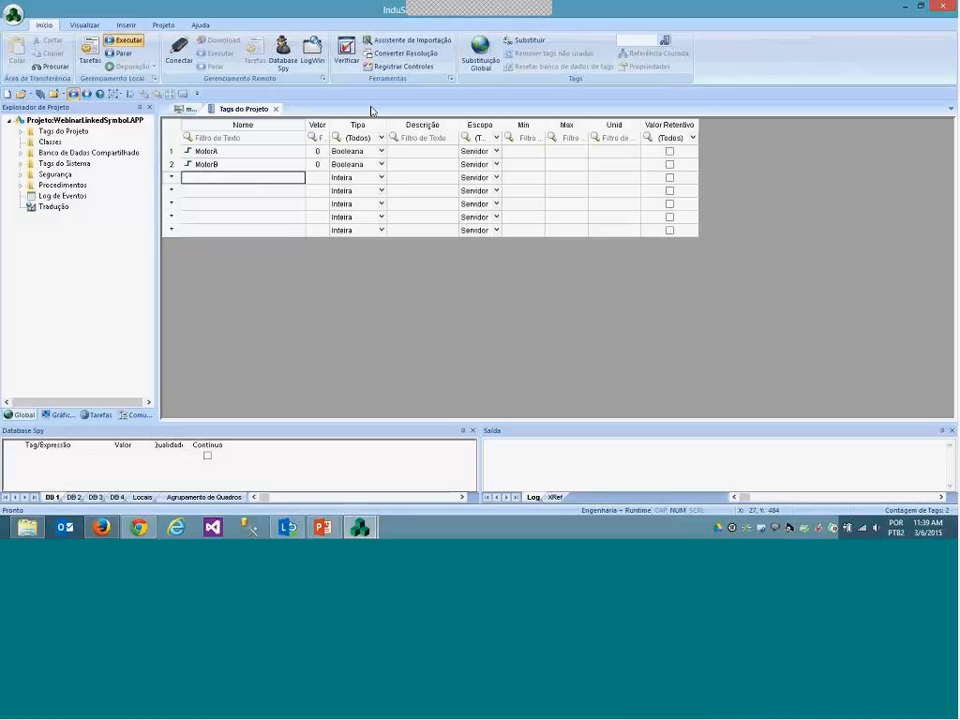
pyautogui.click(276, 108)
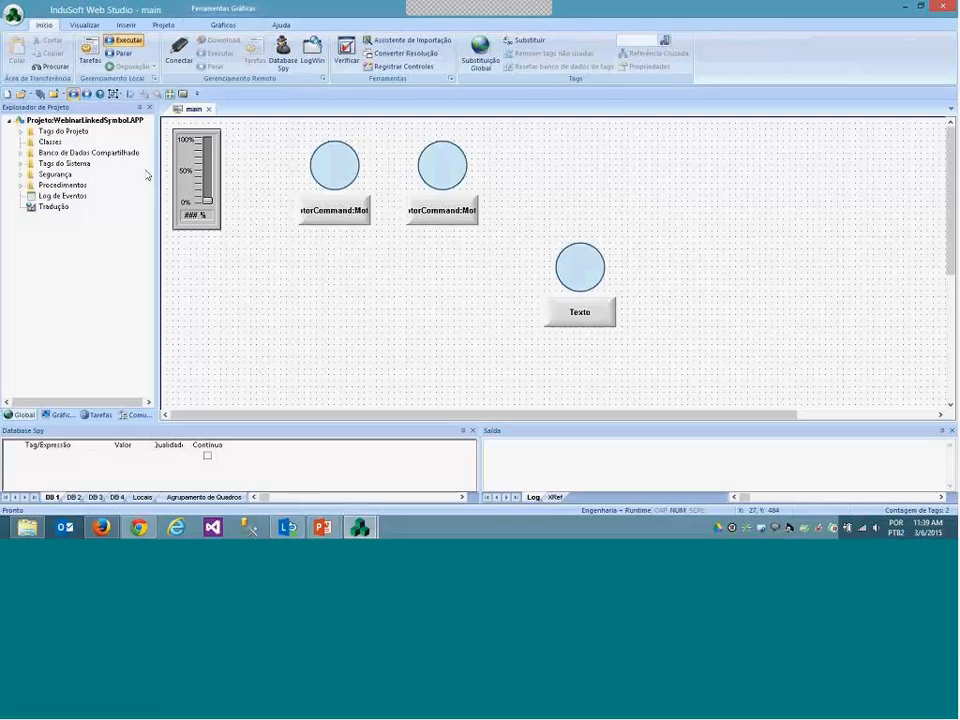
# Insert a new class named cPID.
pyautogui.rightClick(56, 142)
pyautogui.click(96, 153)
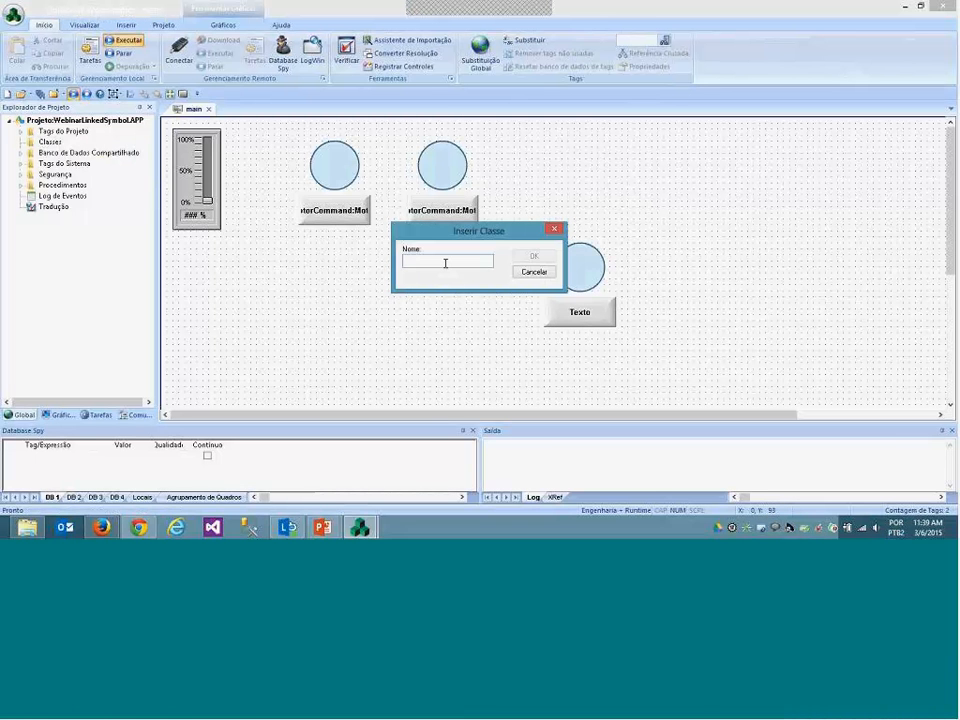
pyautogui.write('cPID')
pyautogui.click(524, 254)
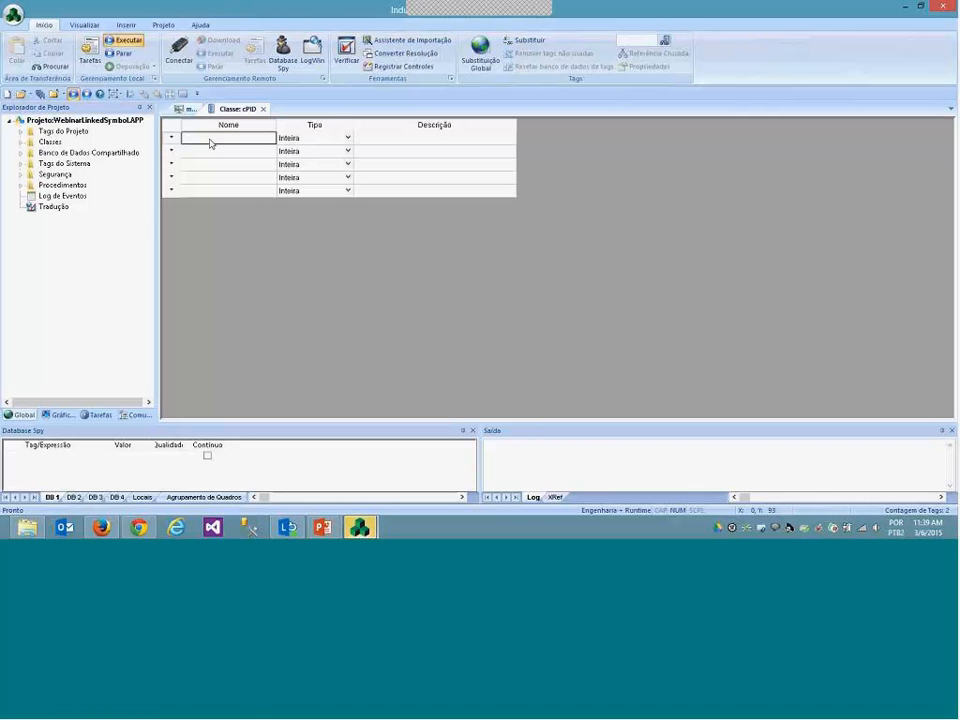
# Add the members SP, PV and MV to the cPID class and close its table.
pyautogui.write('SP')
pyautogui.press('Return')
pyautogui.write('P')
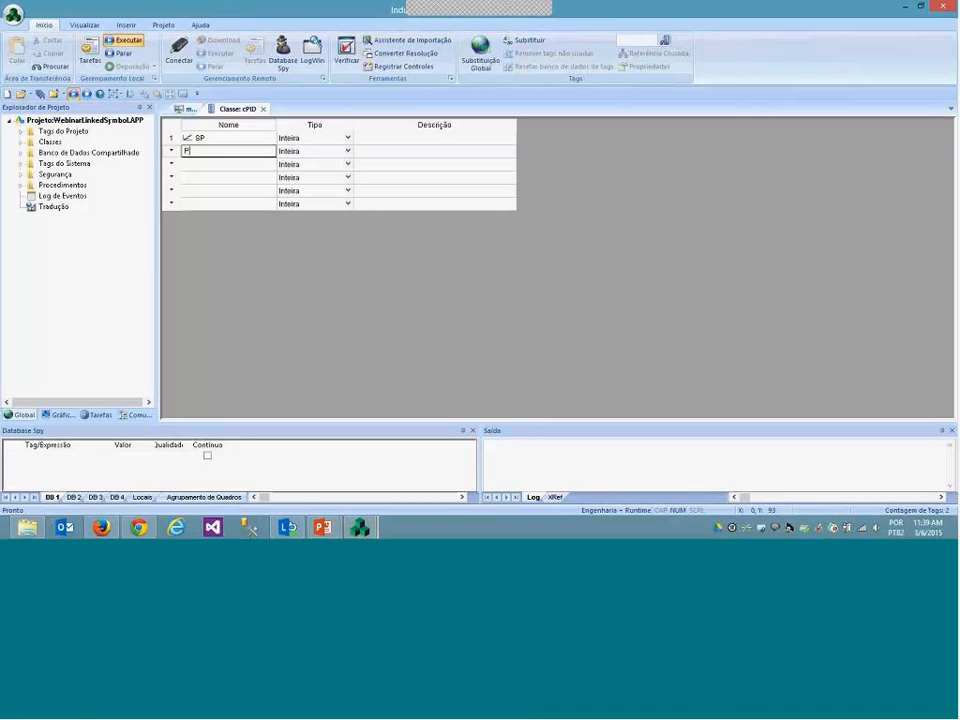
pyautogui.write('V')
pyautogui.press('Return')
pyautogui.write('MV')
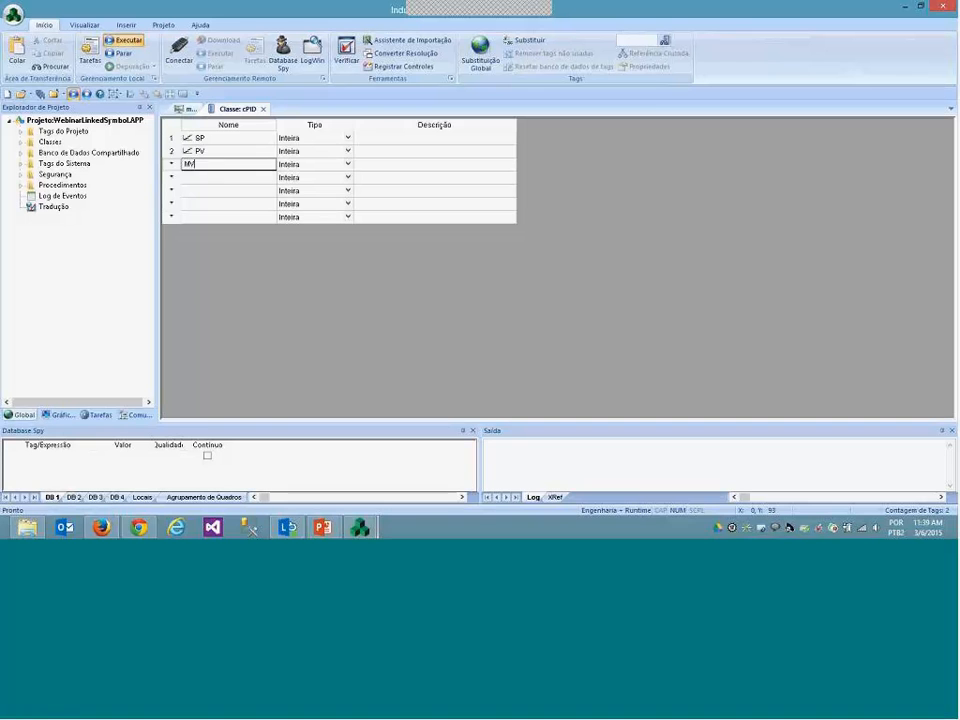
pyautogui.press('Return')
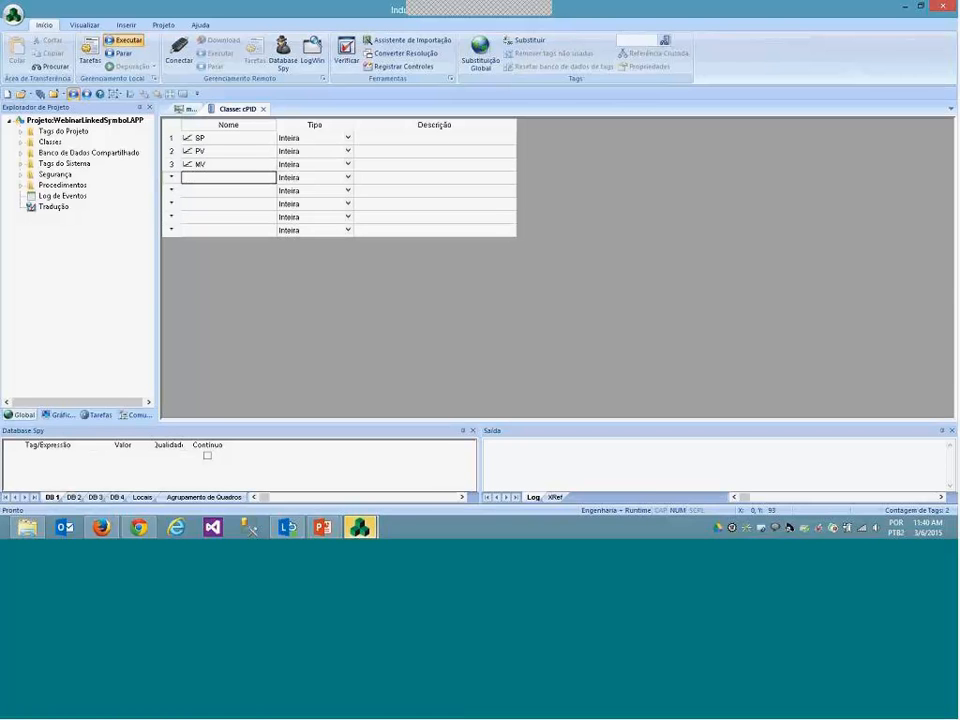
pyautogui.click(264, 108)
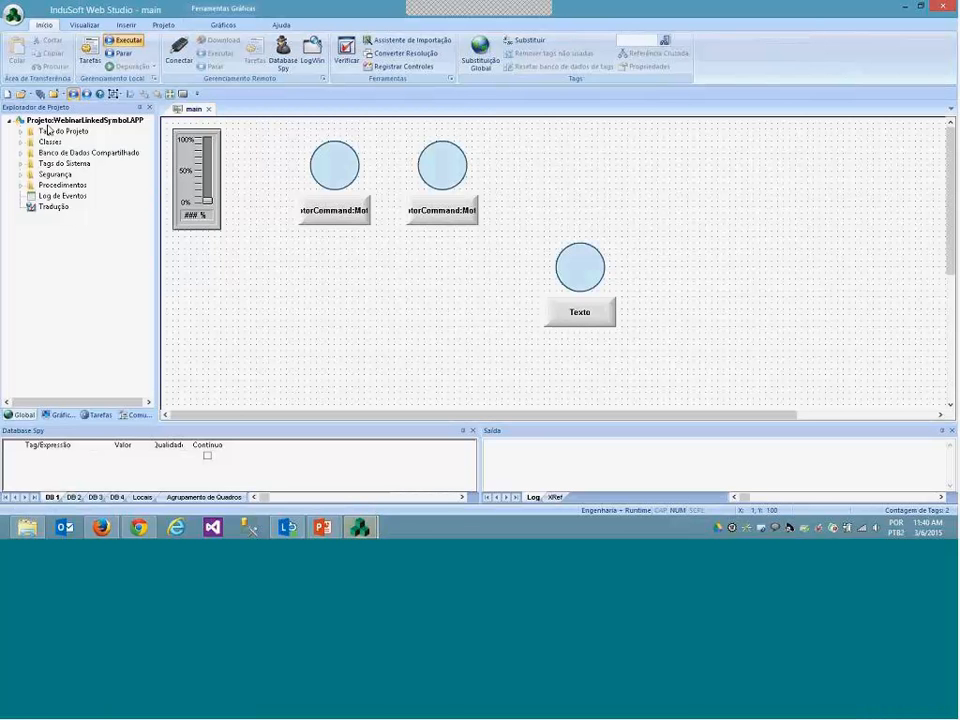
# Open the project tags table and add a tag named PID below MotorB.
pyautogui.rightClick(48, 131)
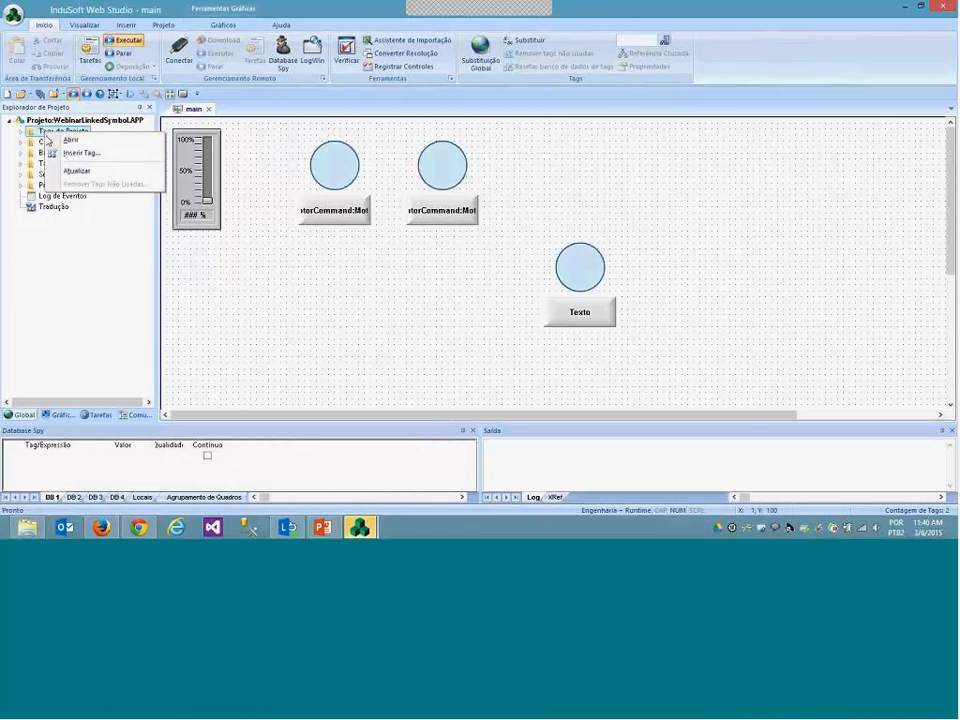
pyautogui.click(68, 140)
pyautogui.click(200, 177)
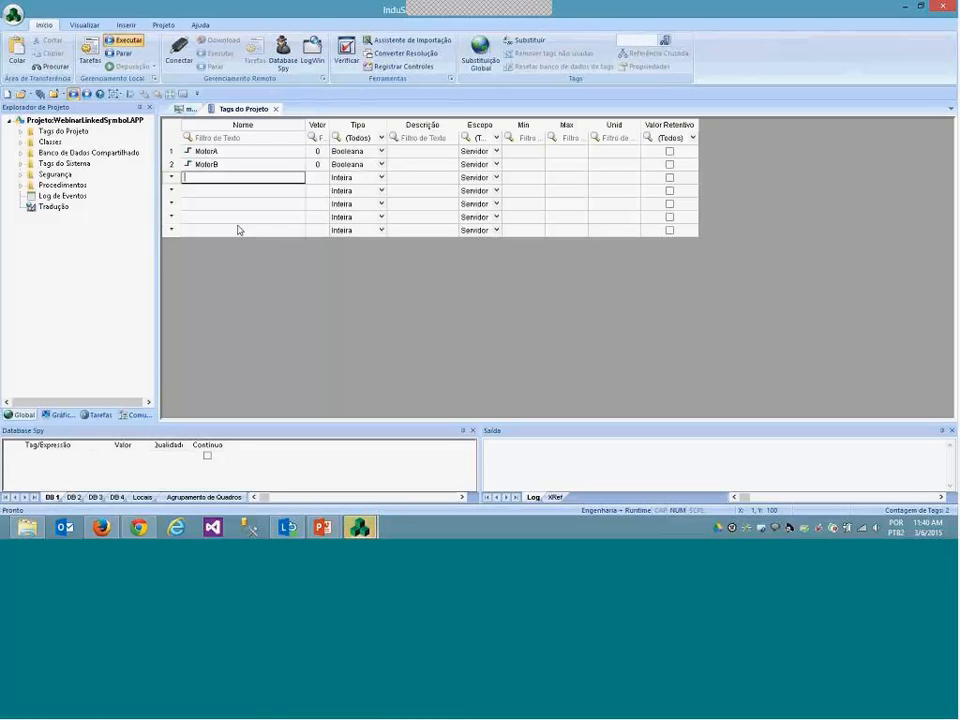
pyautogui.write('PID')
pyautogui.press('Return')
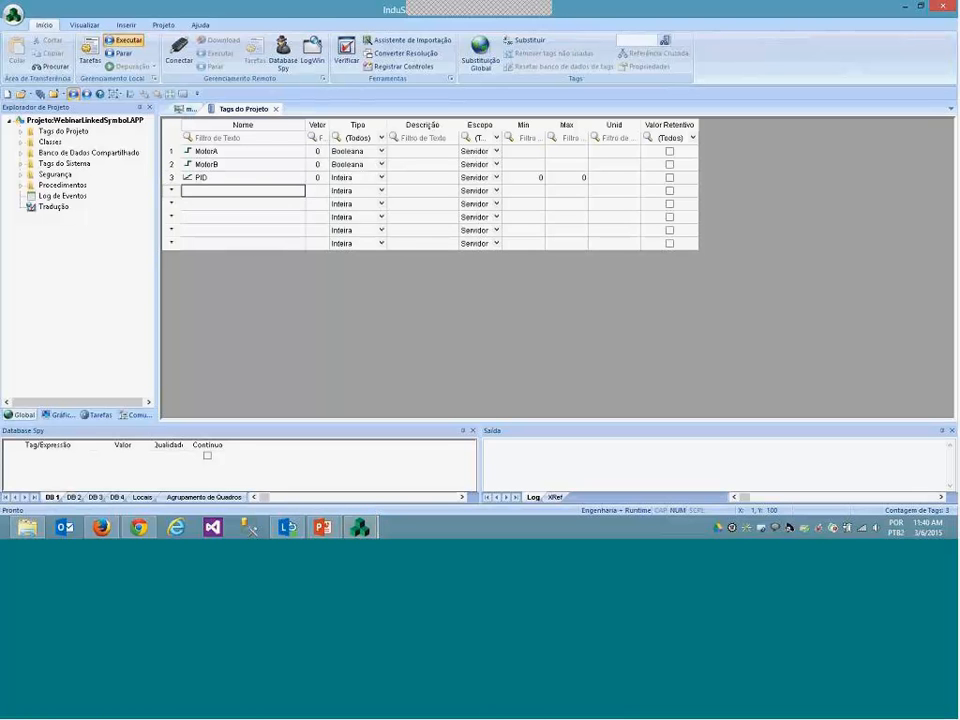
# Set the PID tag's array size to 10 and its type to cPID.
pyautogui.click(317, 177)
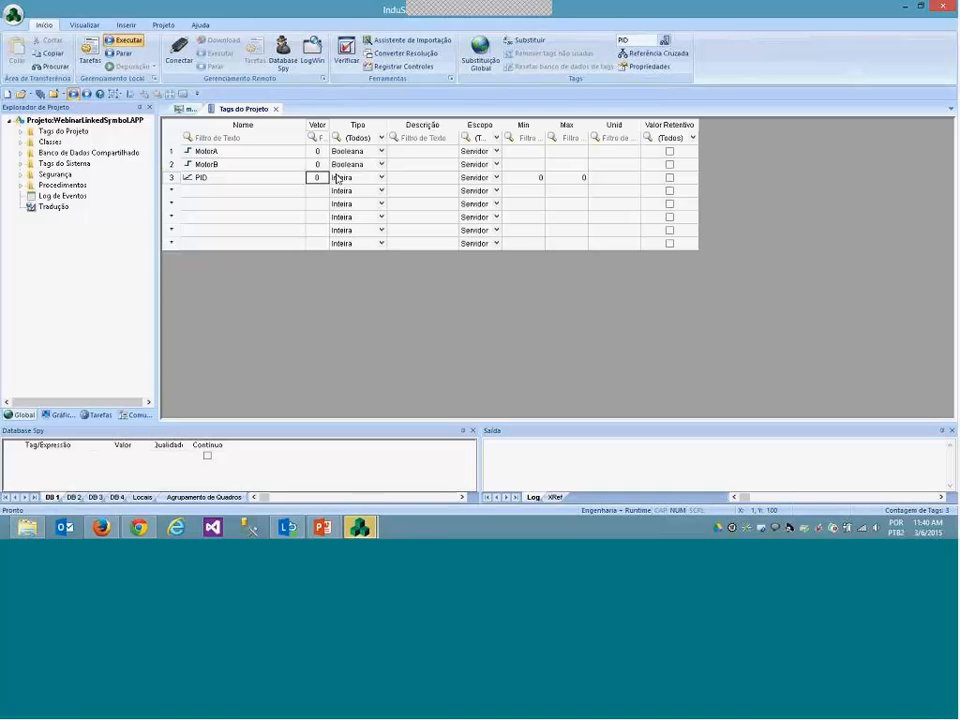
pyautogui.write('10')
pyautogui.press('Return')
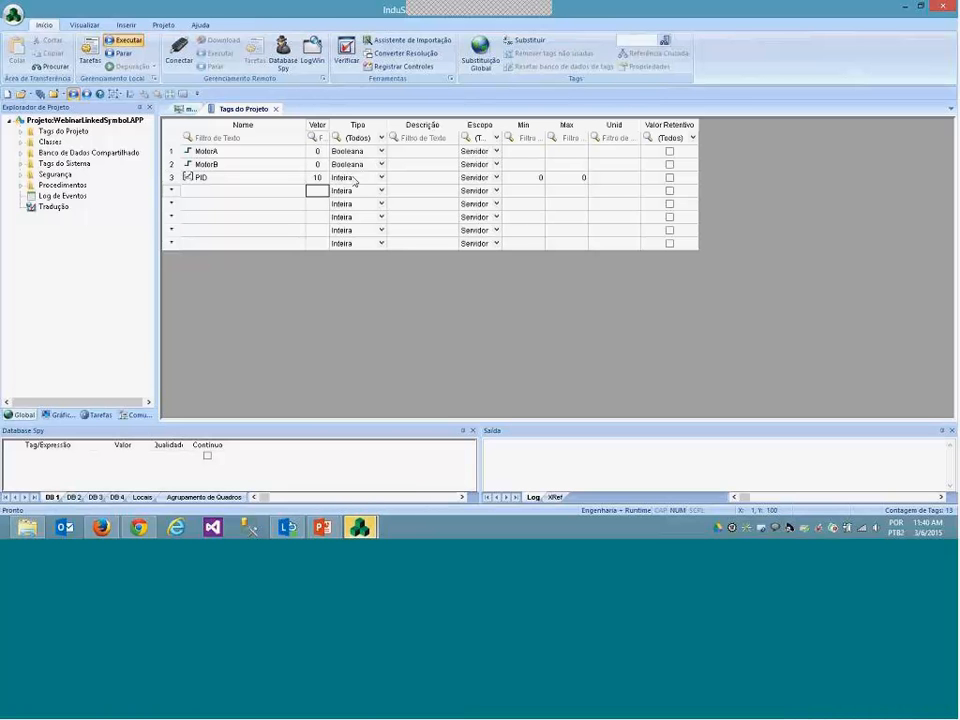
pyautogui.click(354, 181)
pyautogui.click(350, 182)
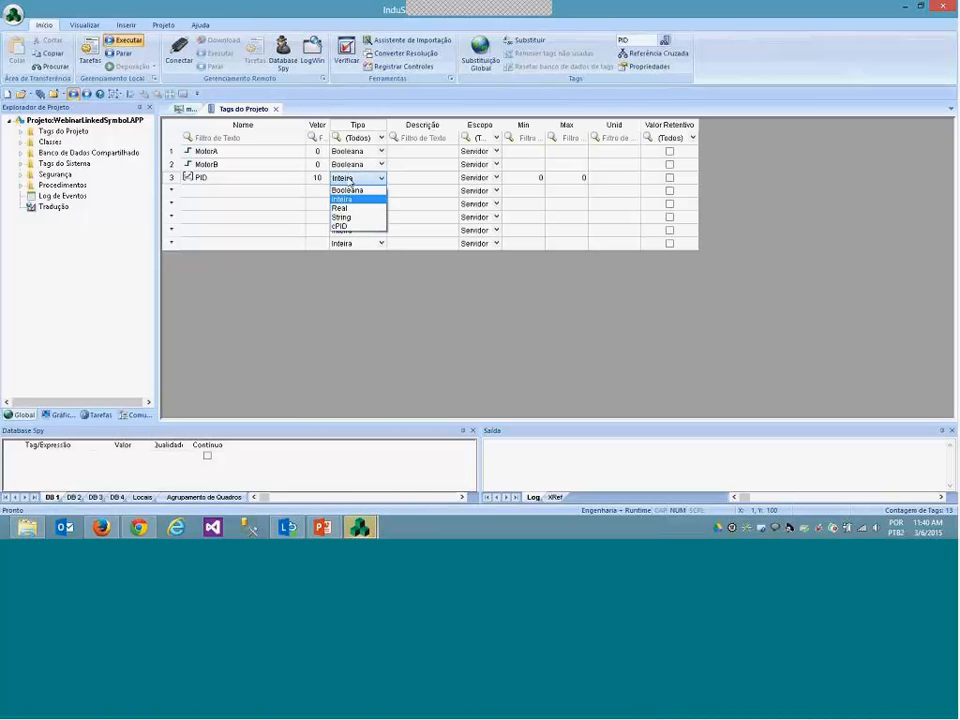
pyautogui.click(340, 226)
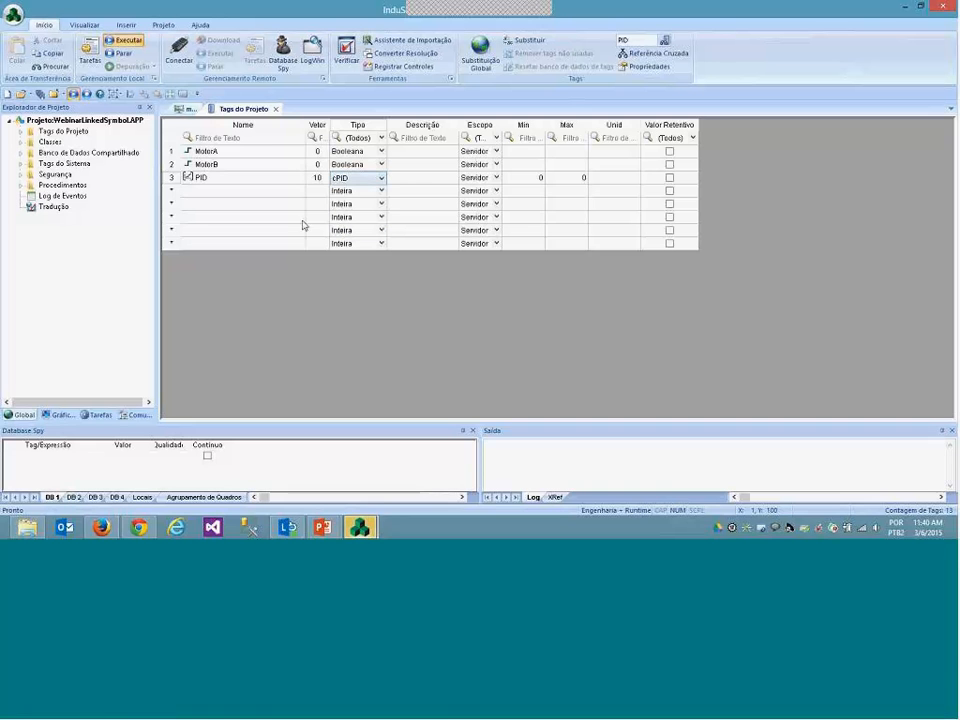
pyautogui.click(245, 205)
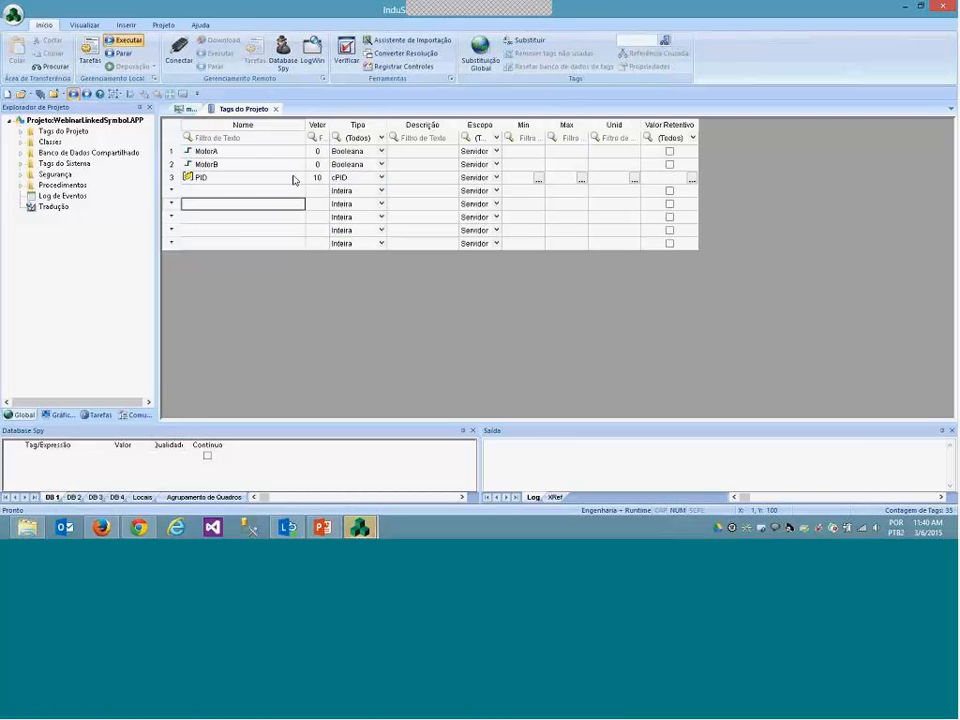
# Close the project tags table and move the third circle with its Texto button in line beside the two MotorCommand pairs.
pyautogui.click(276, 109)
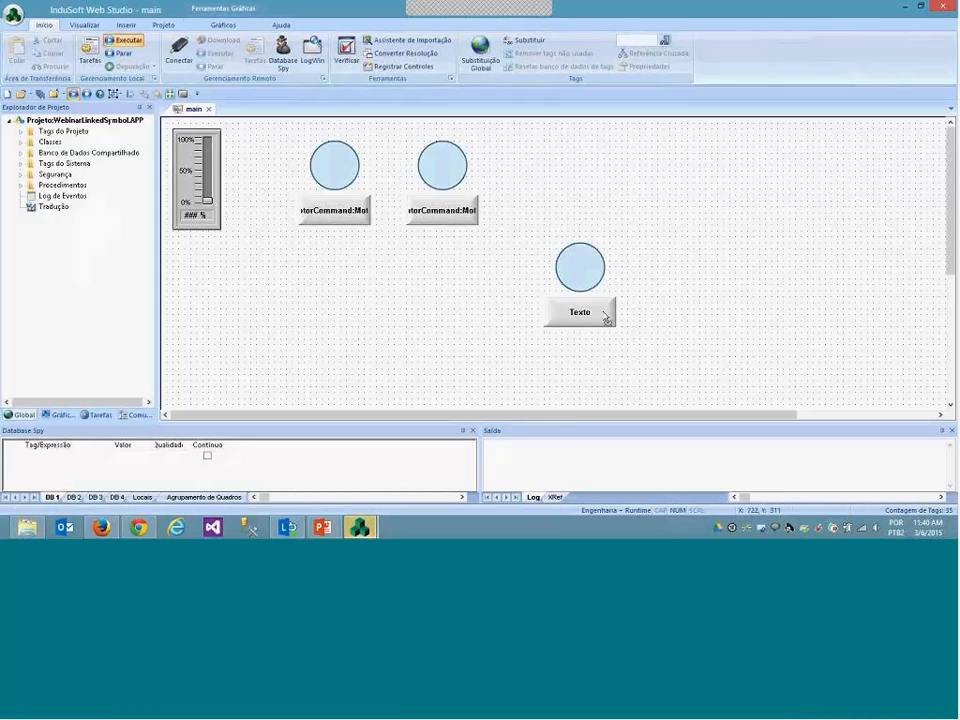
pyautogui.moveTo(643, 343); pyautogui.dragTo(531, 221)
pyautogui.moveTo(570, 261); pyautogui.dragTo(542, 158)
pyautogui.click(468, 285)
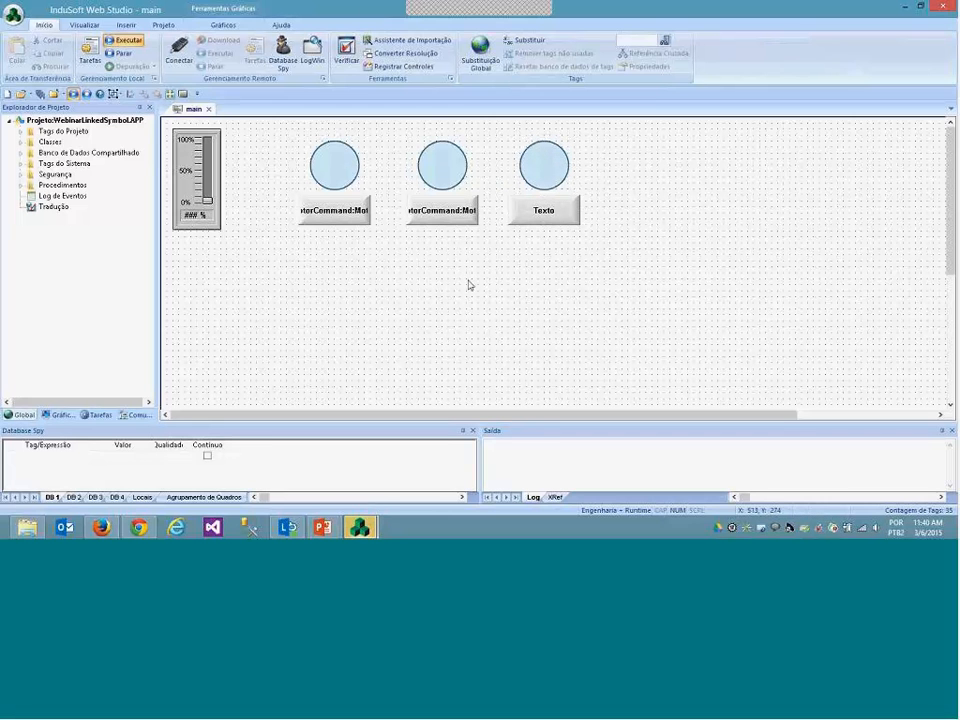
# Draw a vertical rectangle about 51 by 201 and place it below the first motor pair at about X 170, Y 220.
pyautogui.click(225, 25)
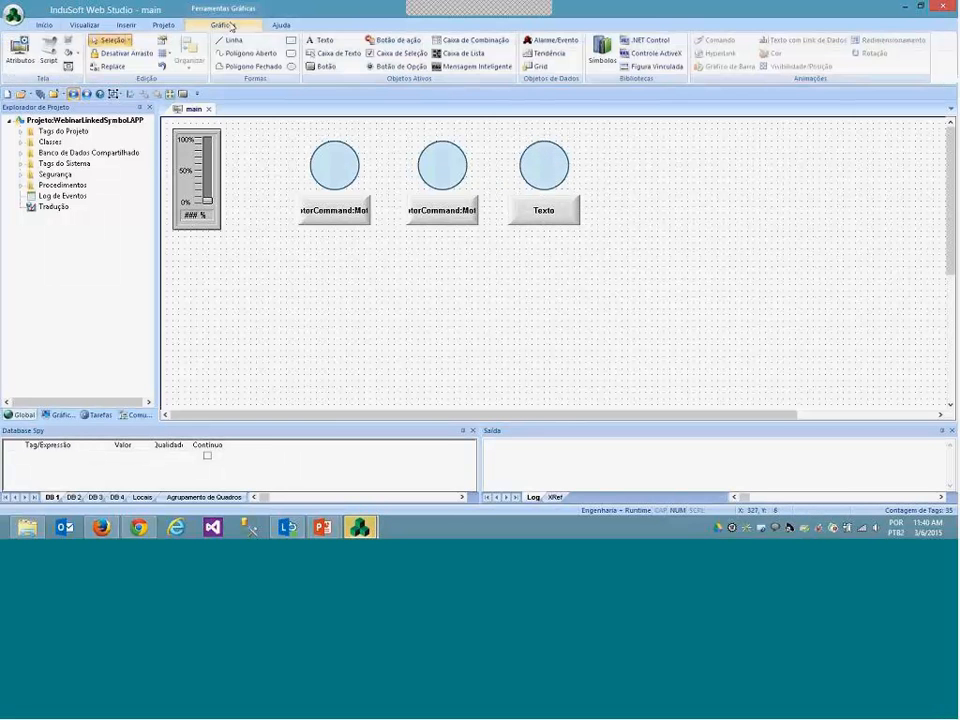
pyautogui.click(291, 43)
pyautogui.moveTo(240, 272); pyautogui.dragTo(270, 388)
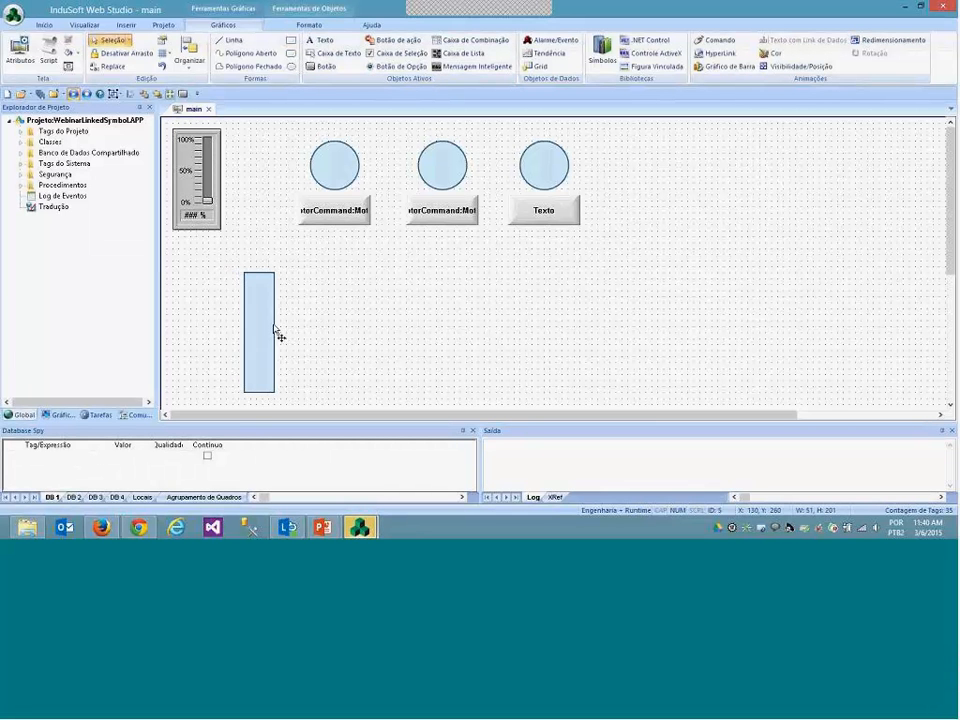
pyautogui.moveTo(277, 336)
pyautogui.mouseDown()
pyautogui.moveTo(289, 313)
pyautogui.moveTo(291, 321)
pyautogui.mouseUp()
pyautogui.click(326, 317)
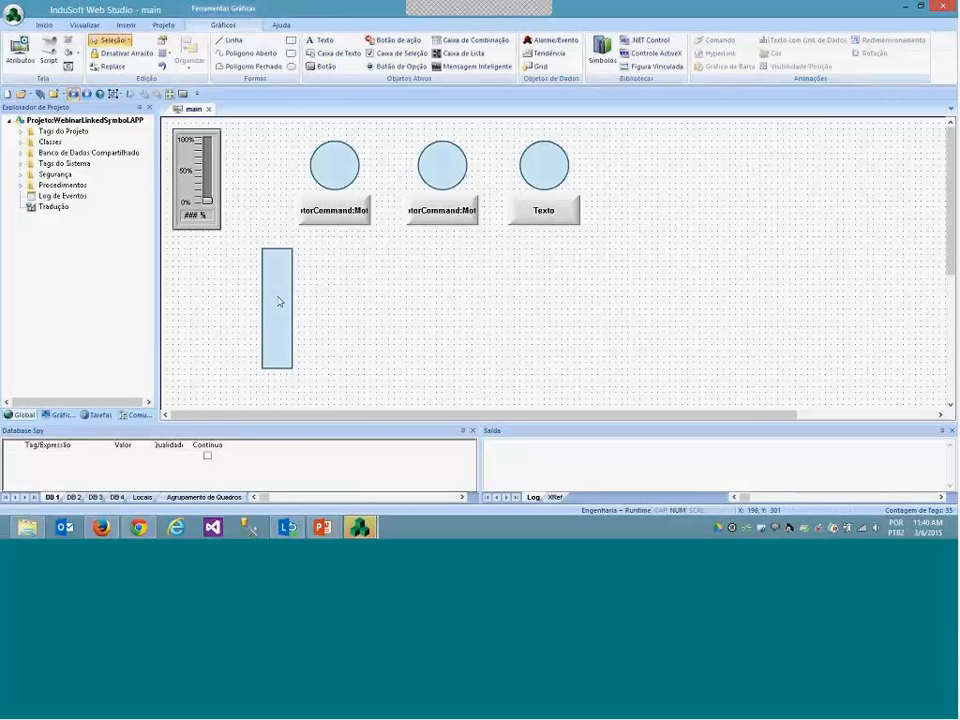
# Set the tall rectangle's background fill to black in its object properties.
pyautogui.click(281, 314)
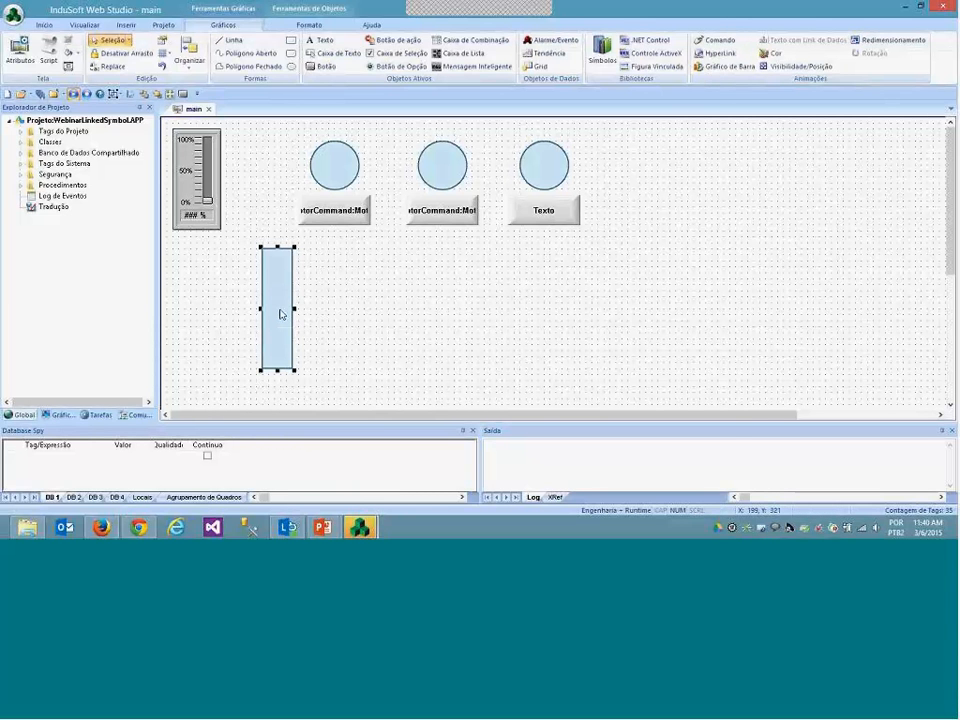
pyautogui.doubleClick(280, 314)
pyautogui.moveTo(430, 152); pyautogui.dragTo(555, 158)
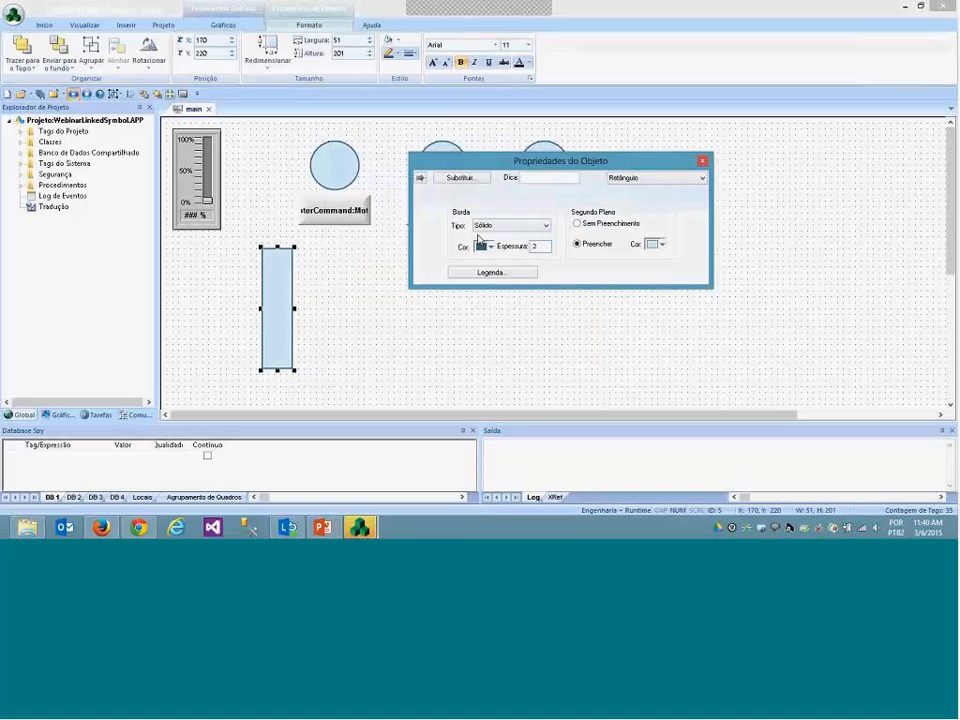
pyautogui.click(486, 246)
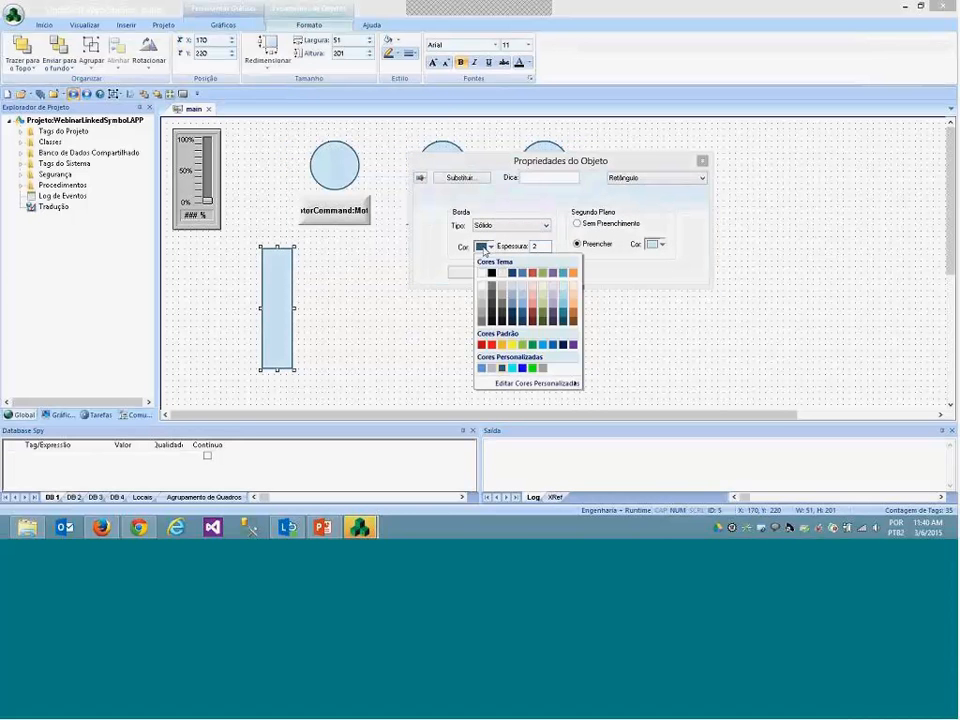
pyautogui.click(632, 245)
pyautogui.click(655, 244)
pyautogui.click(663, 272)
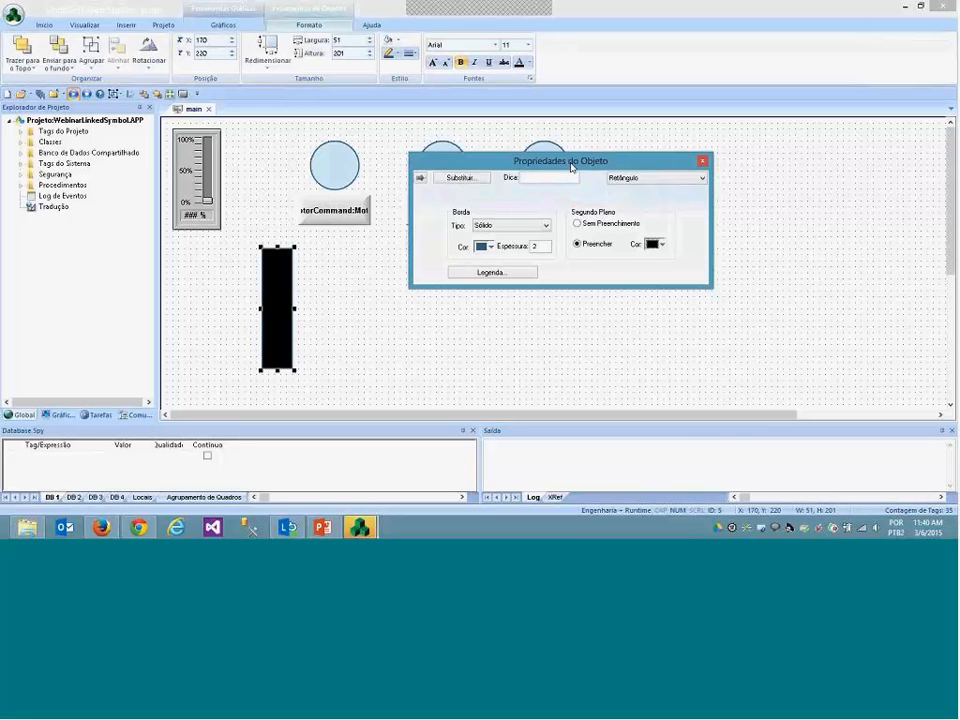
pyautogui.moveTo(571, 168); pyautogui.dragTo(482, 262)
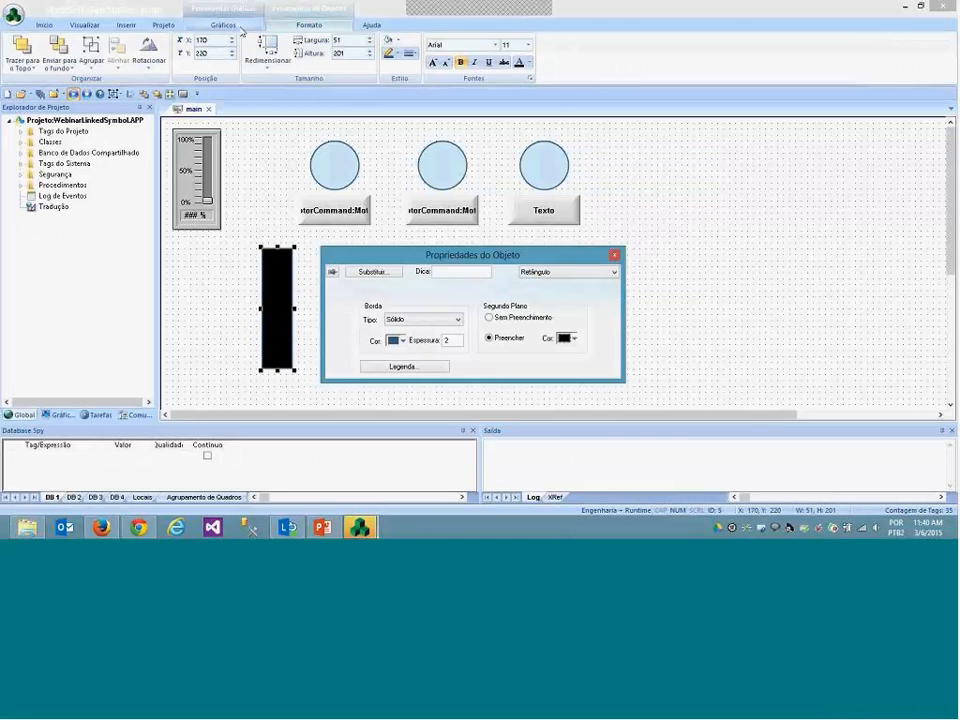
# Add a bar graph animation to the rectangle with yellow as main colour and the tag expression #MyProperty:PID[1].SP.
pyautogui.click(236, 27)
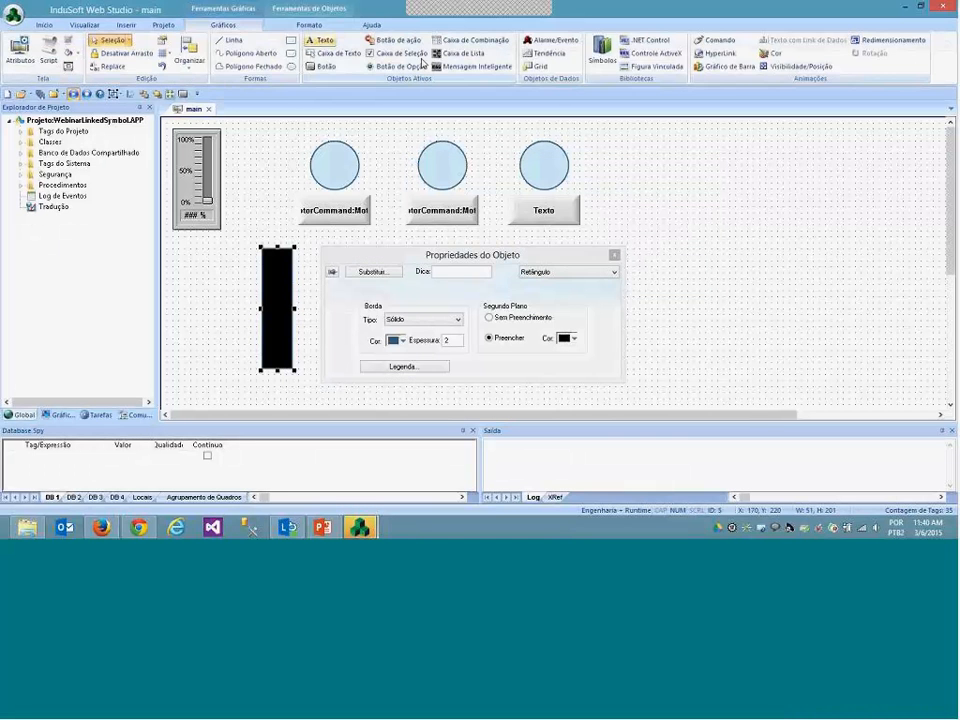
pyautogui.click(728, 70)
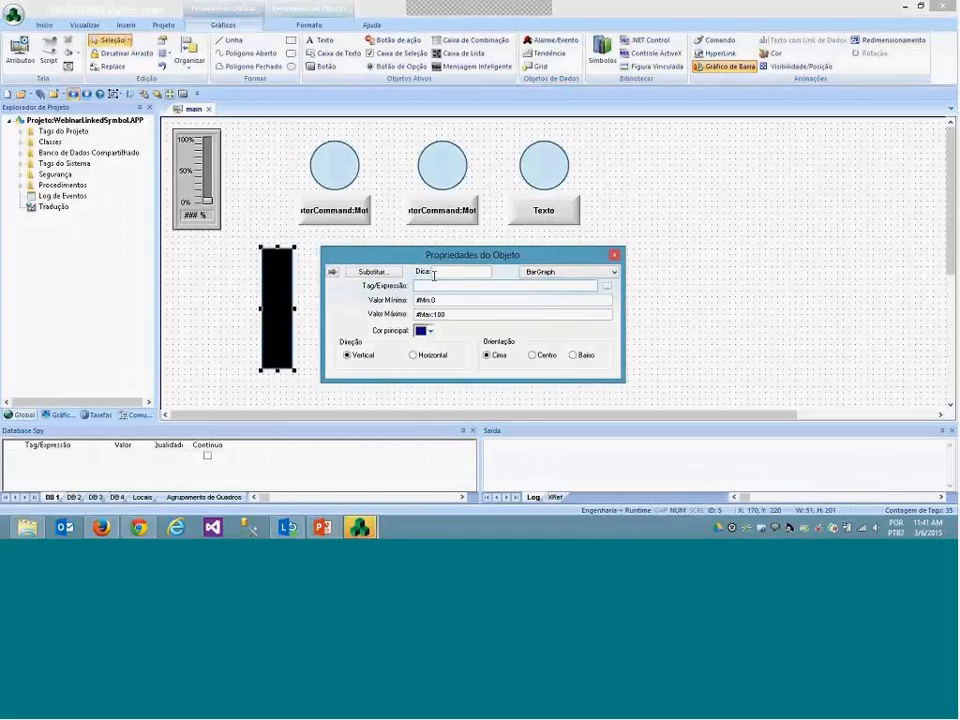
pyautogui.click(424, 330)
pyautogui.click(459, 437)
pyautogui.click(430, 286)
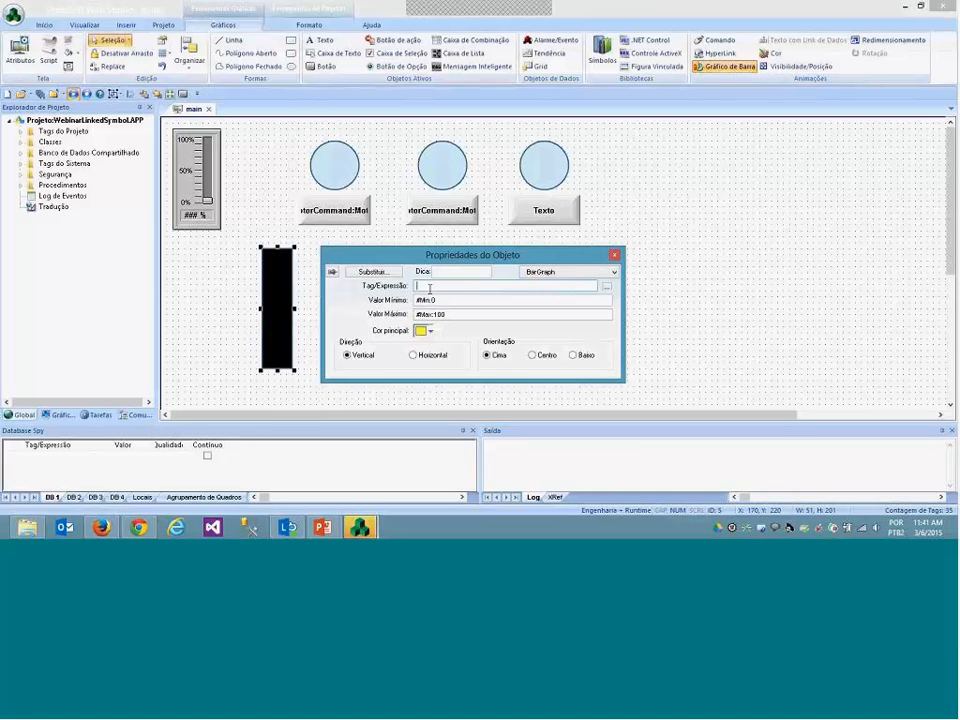
pyautogui.write('#MyProperty.')
pyautogui.write('PID[1].SP')
pyautogui.moveTo(473, 255); pyautogui.dragTo(574, 237)
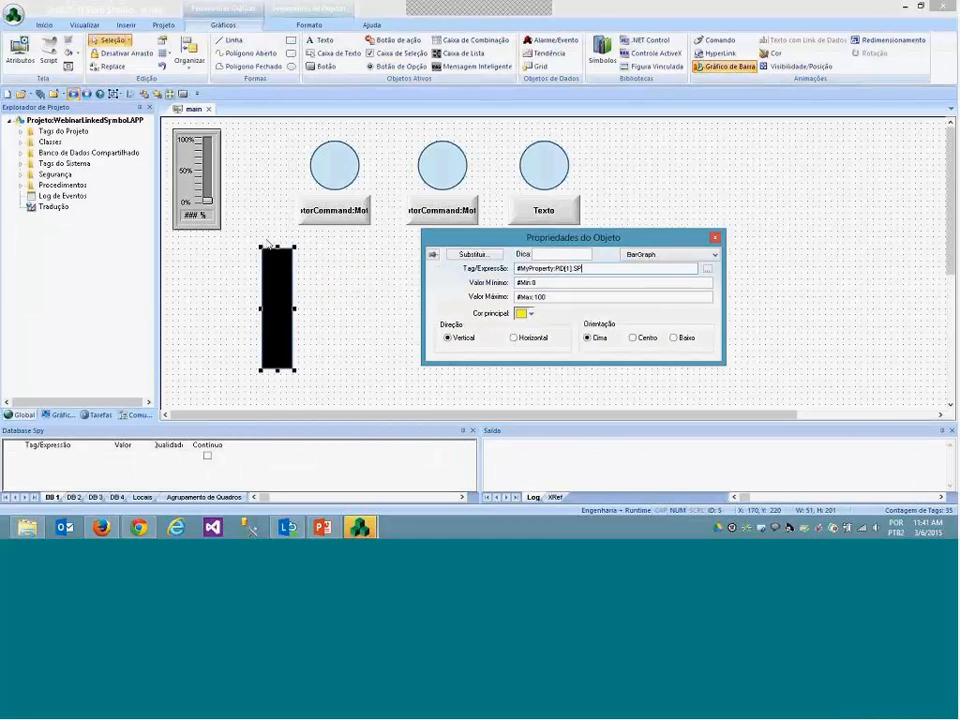
# Draw an ellipse about 51 by 21 at the bar's lower right corner and fill it with light purple.
pyautogui.click(290, 66)
pyautogui.click(308, 105)
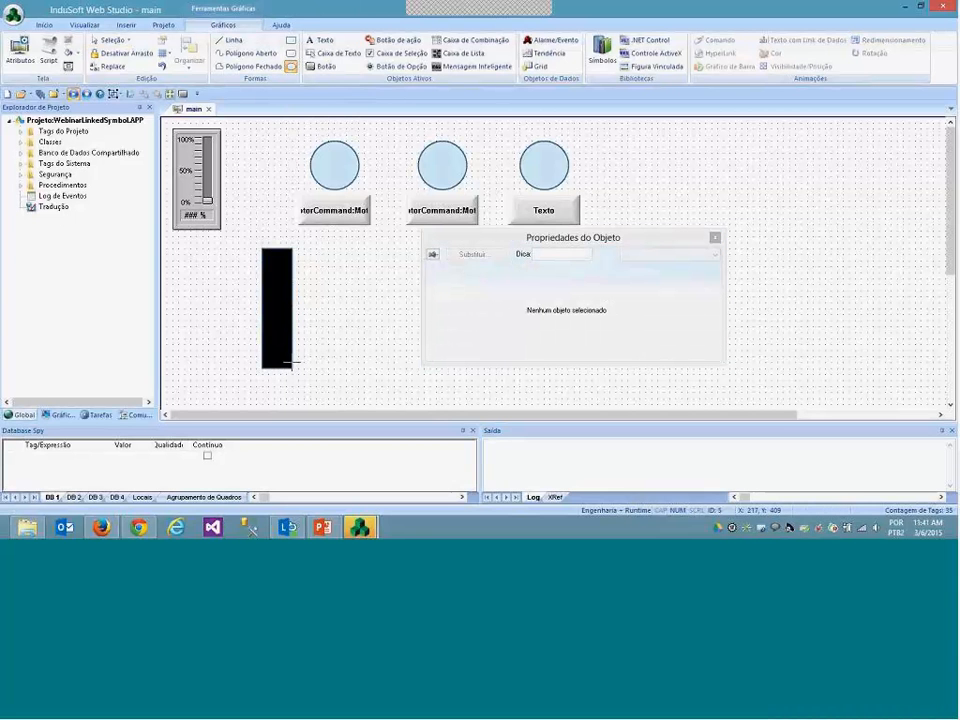
pyautogui.moveTo(291, 362); pyautogui.dragTo(325, 377)
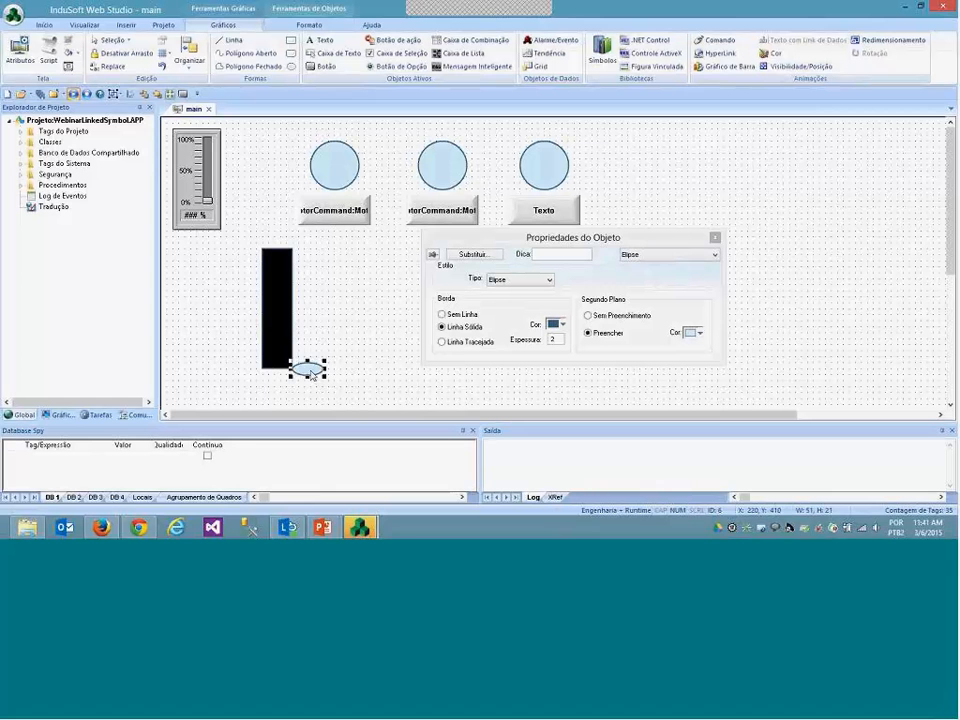
pyautogui.press('Escape')
pyautogui.click(313, 371)
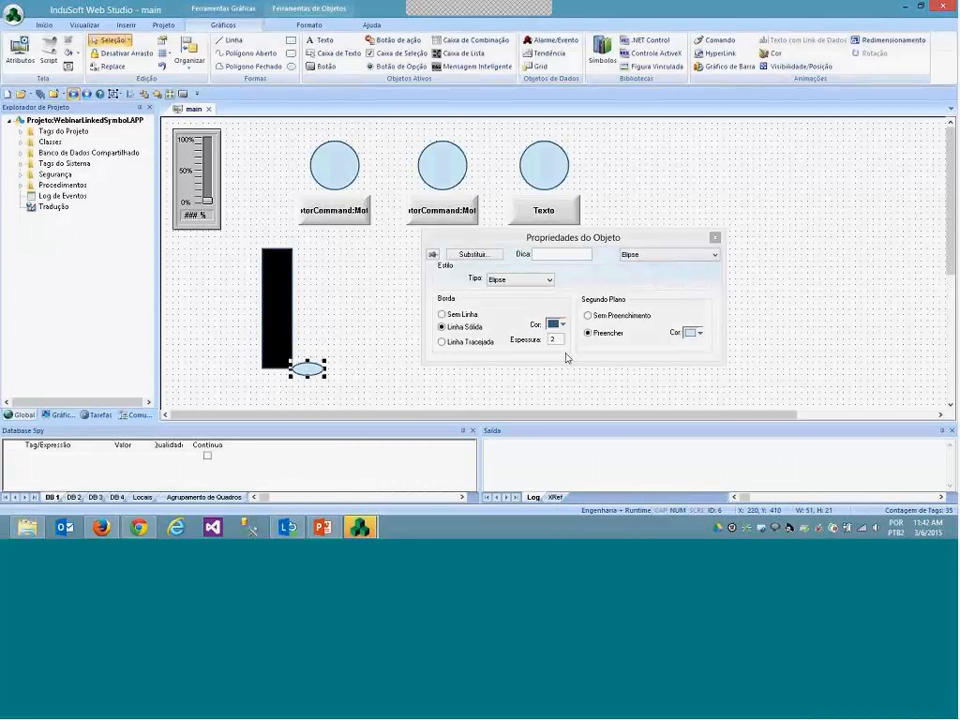
pyautogui.click(697, 333)
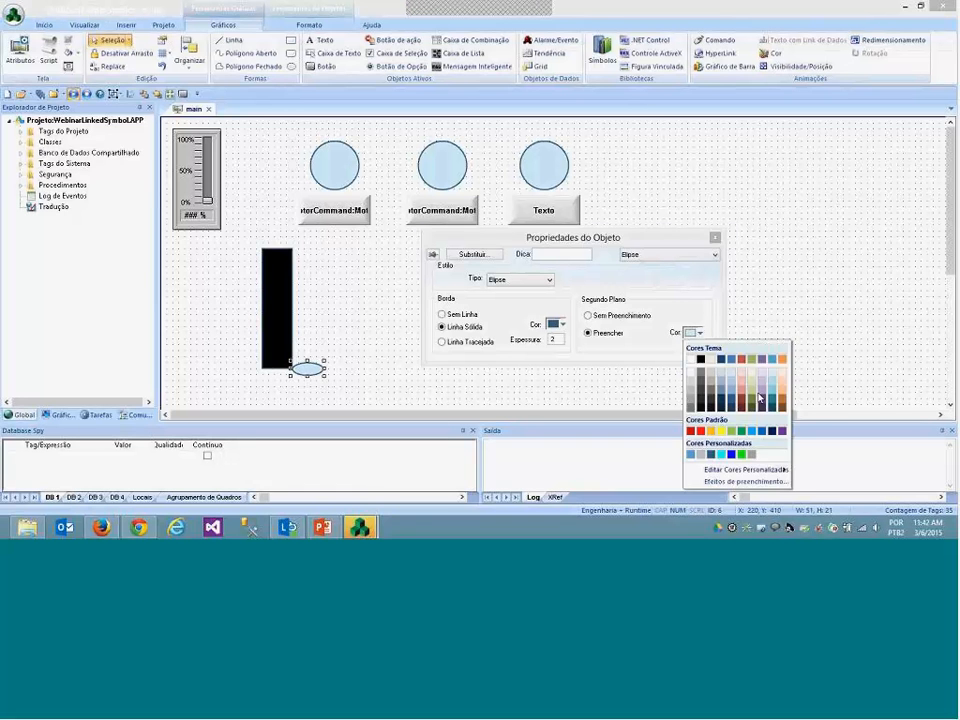
pyautogui.click(750, 396)
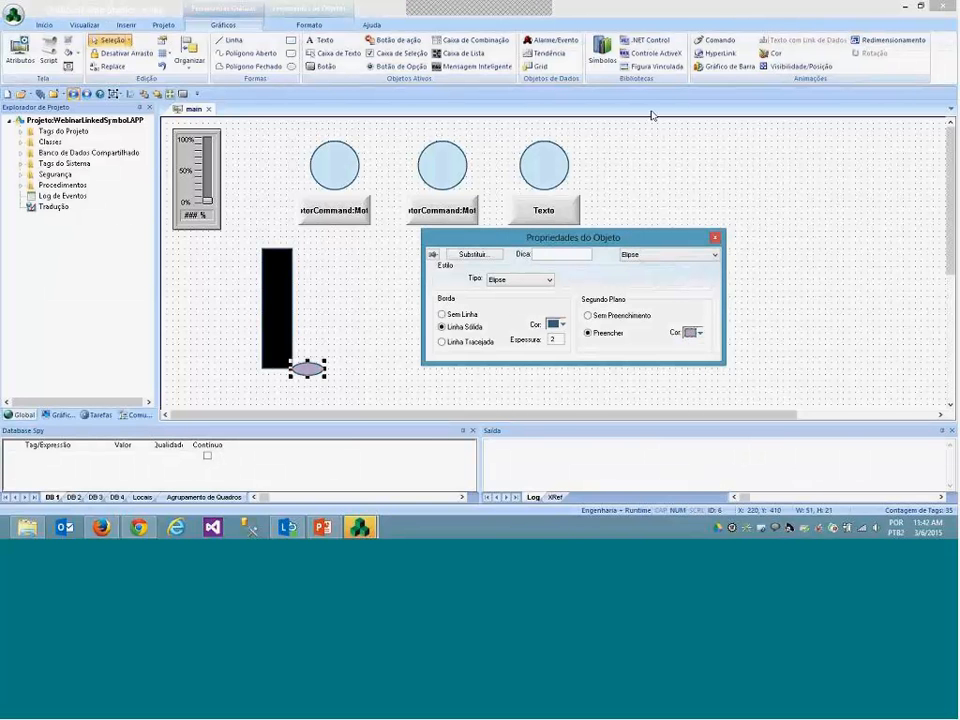
# Add a Visibility/Position animation to the ellipse and copy the bar's expression #MyProperty:PID[1].SP into its vertical tag.
pyautogui.click(771, 72)
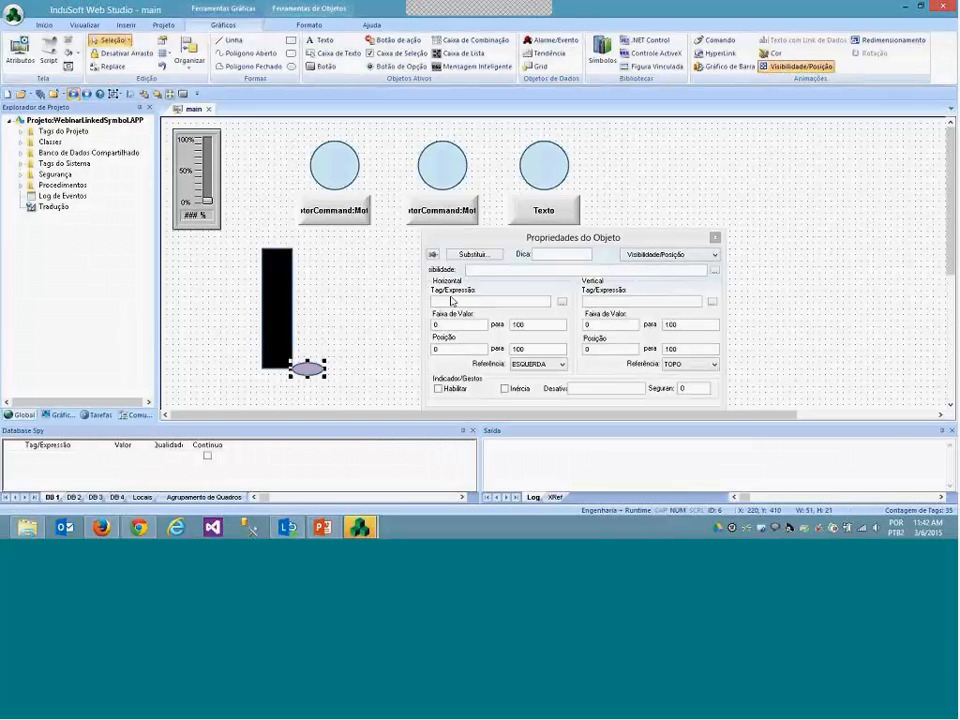
pyautogui.click(603, 301)
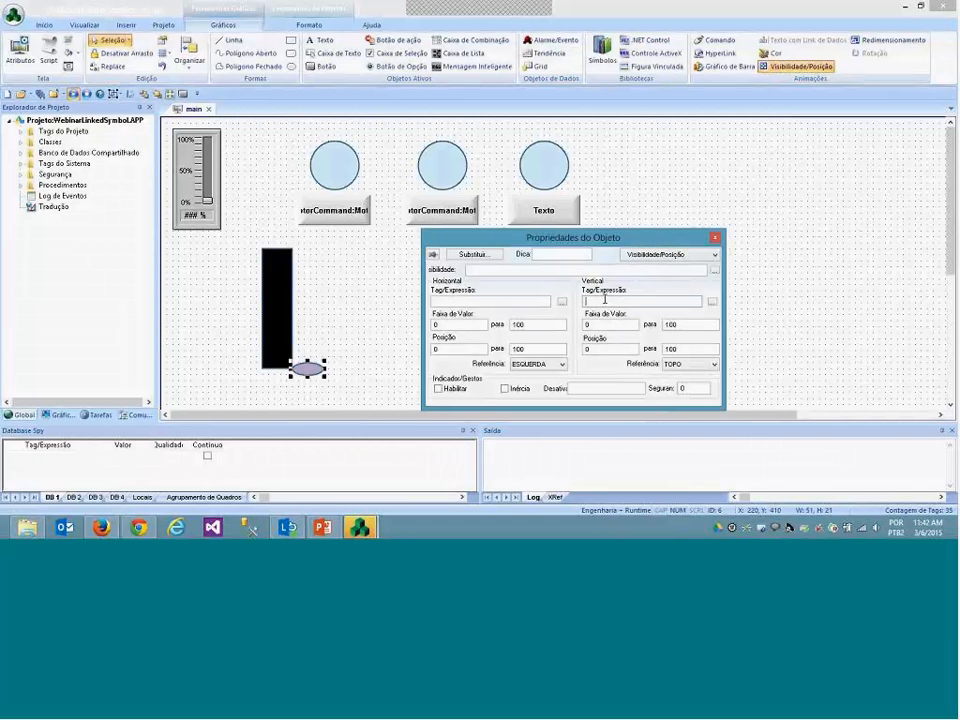
pyautogui.click(275, 305)
pyautogui.doubleClick(583, 268)
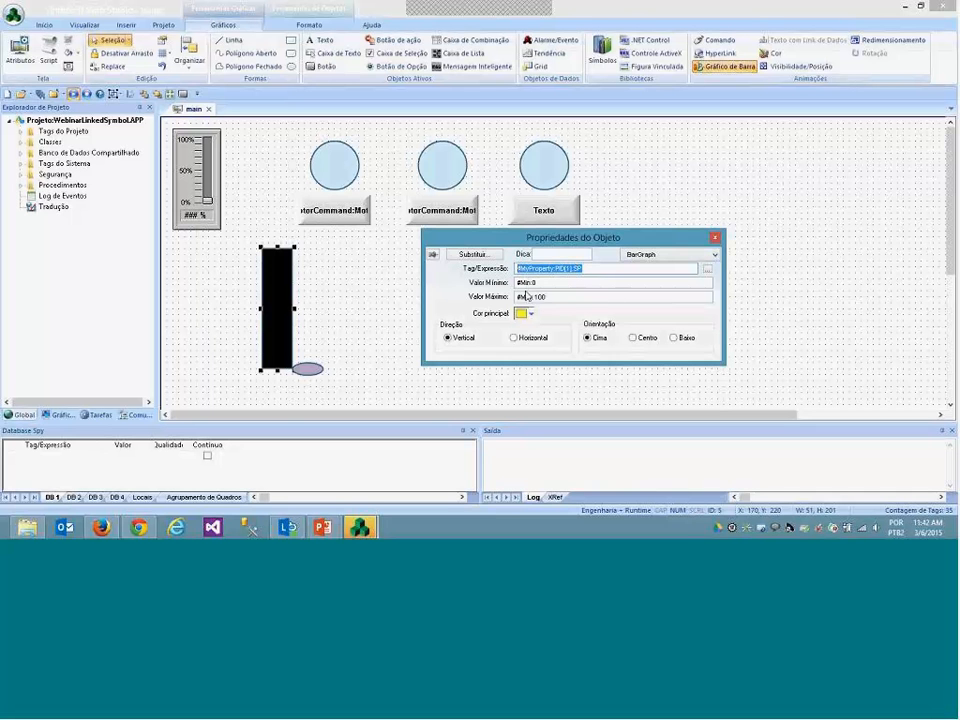
pyautogui.click(310, 370)
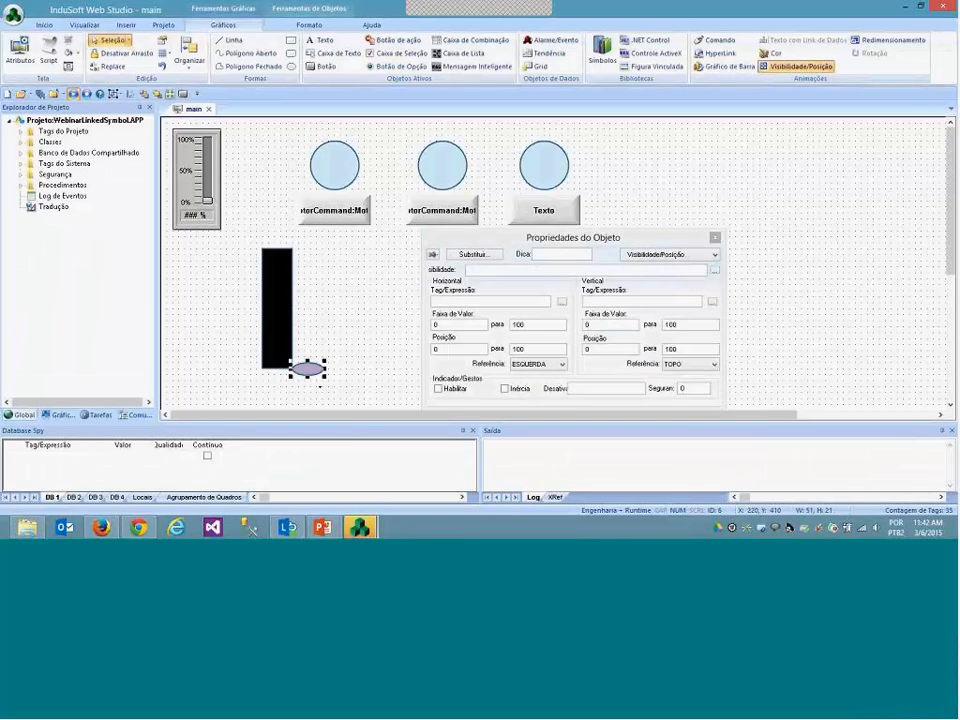
pyautogui.click(610, 301)
pyautogui.write('#MyProperty:PID[1].SP')
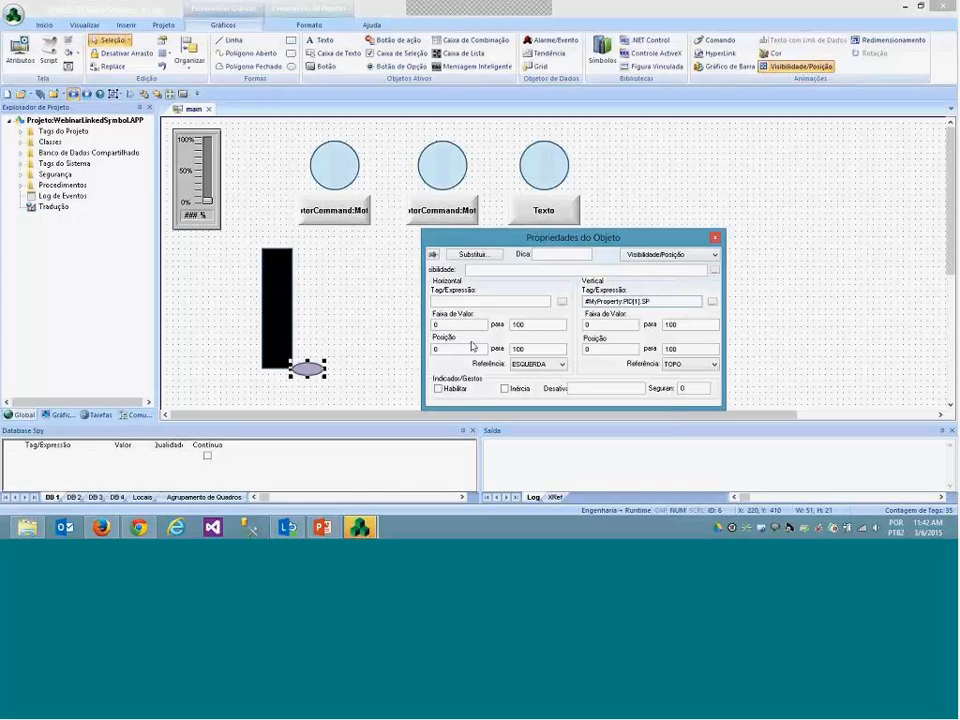
# Set the end of the ellipse's vertical position range to -170, enable its slider/gestures option and close the properties.
pyautogui.click(281, 308)
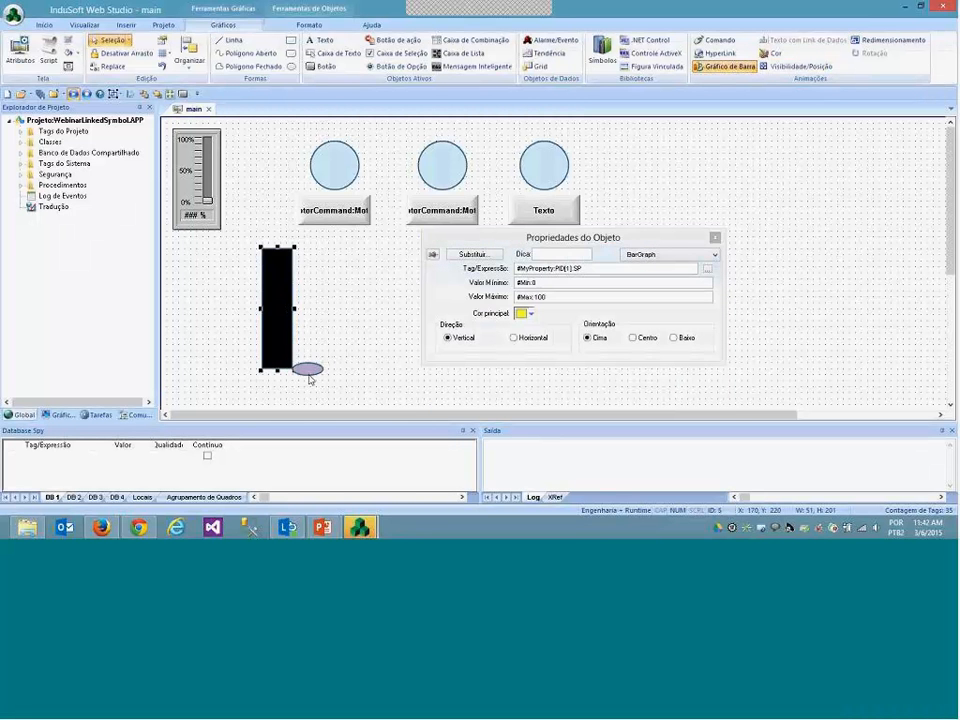
pyautogui.click(310, 370)
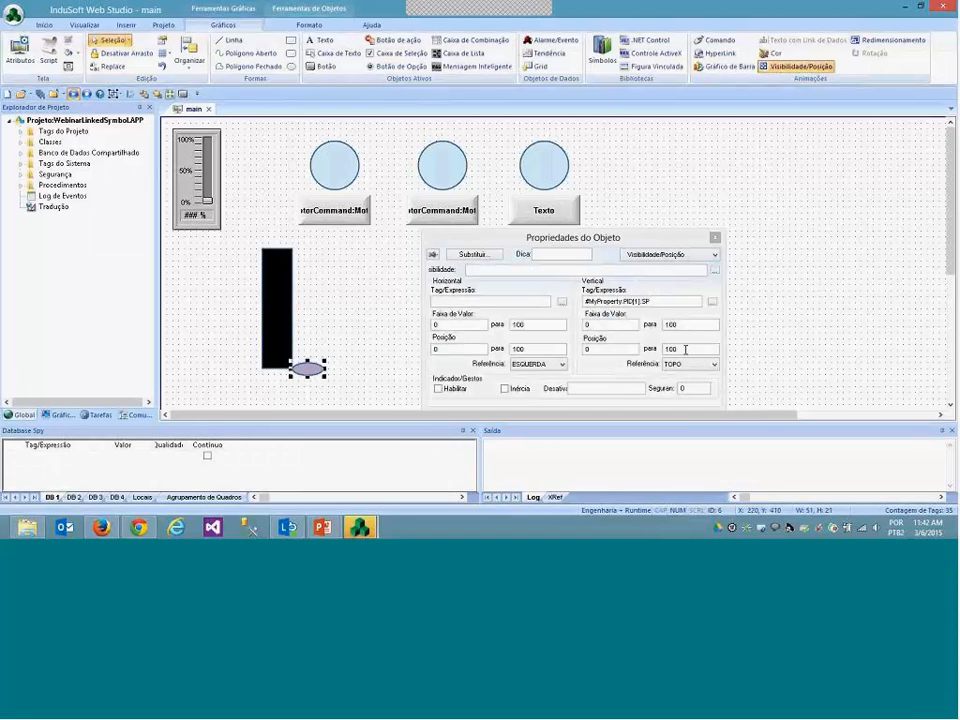
pyautogui.doubleClick(696, 348)
pyautogui.write('-170')
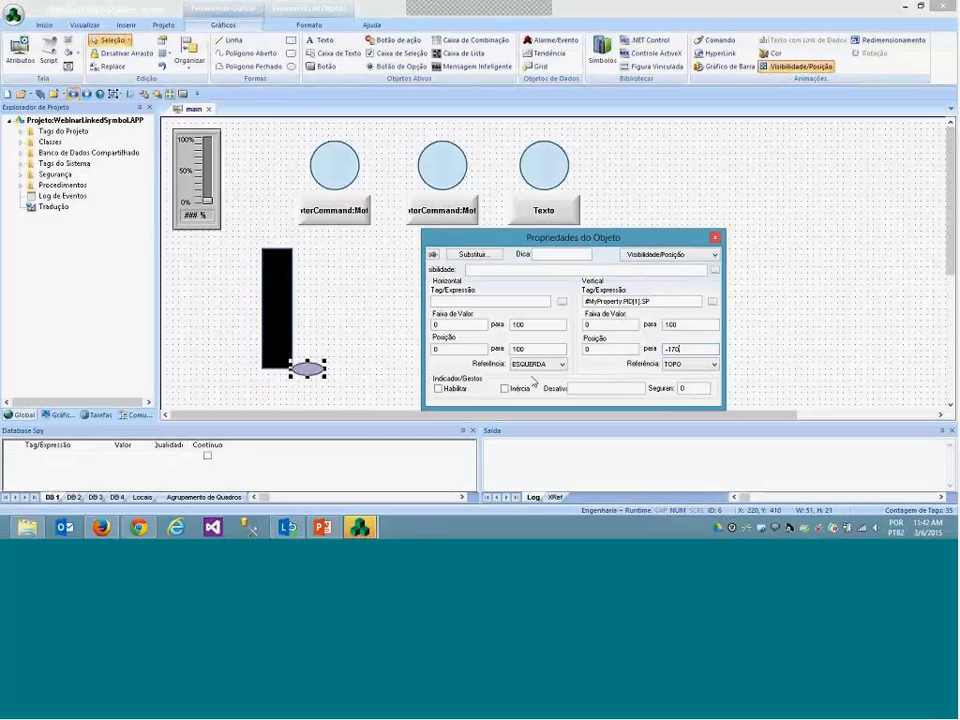
pyautogui.click(438, 389)
pyautogui.click(403, 351)
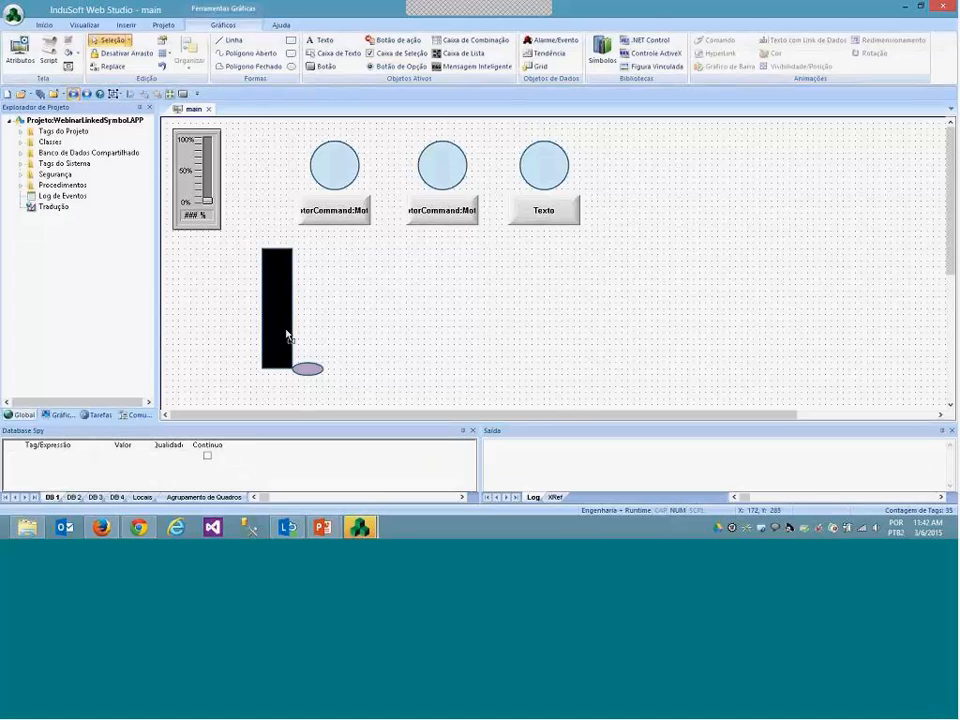
# Duplicate the black bar together with its ellipse and place the copy just to the right of the original, at about X 280.
pyautogui.moveTo(228, 230); pyautogui.dragTo(332, 392)
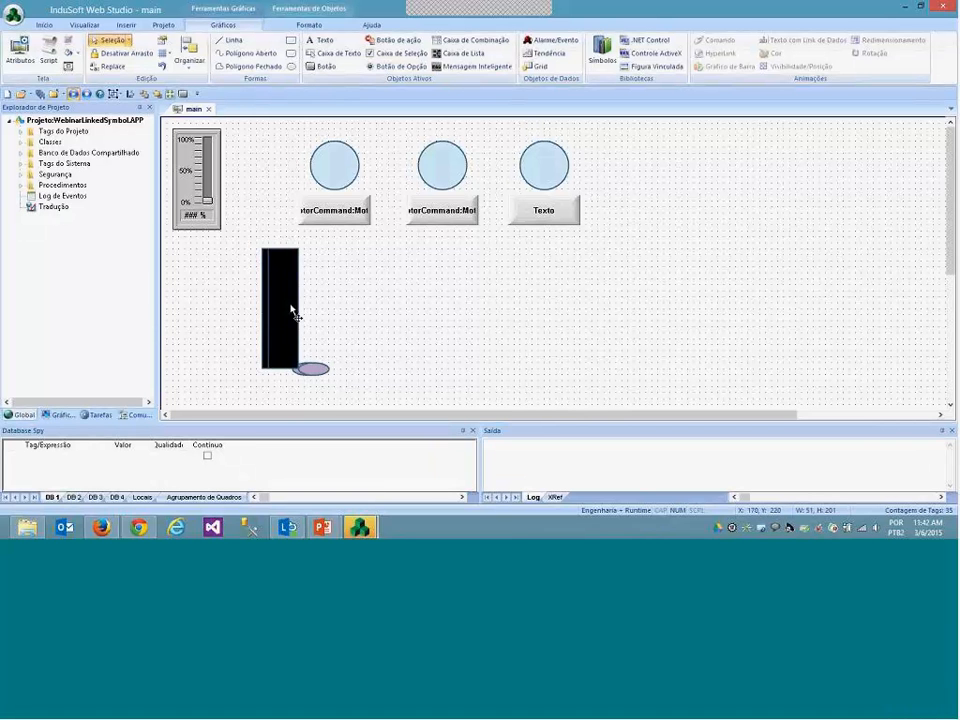
pyautogui.moveTo(293, 311); pyautogui.dragTo(346, 304)
pyautogui.click(406, 305)
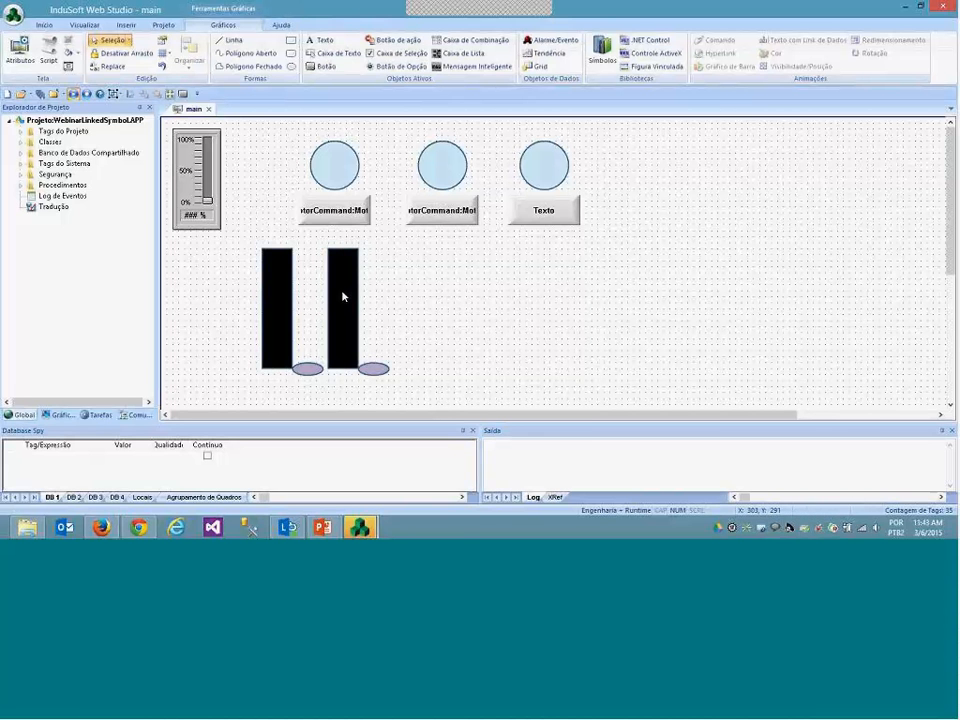
# Change the copied bar's tag expression to #MyProperty:PID[1].PV and its main colour to green.
pyautogui.doubleClick(343, 296)
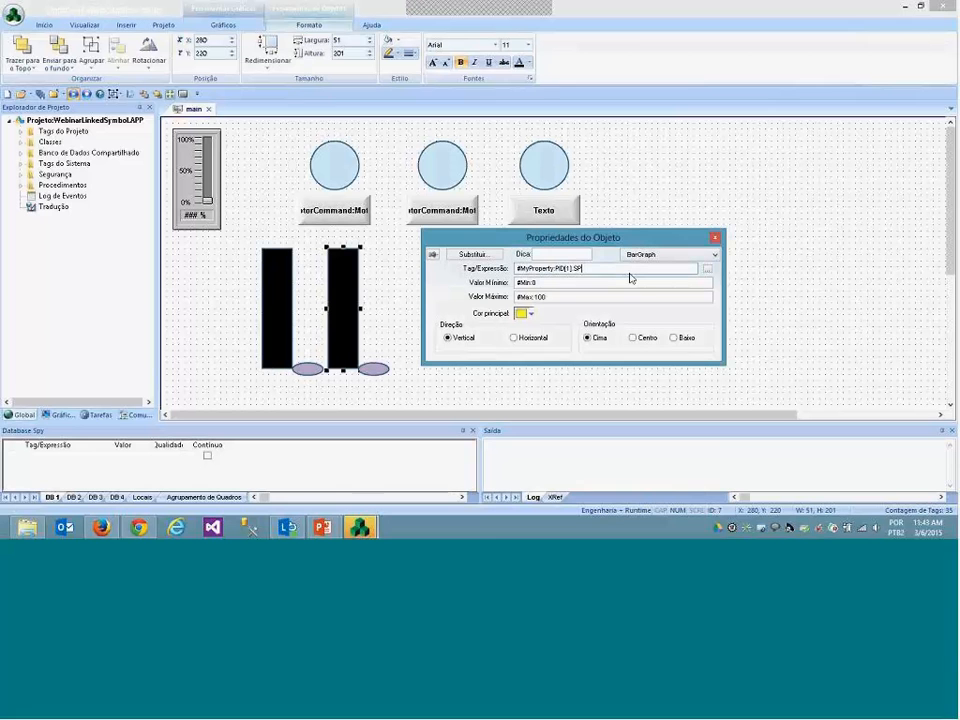
pyautogui.press('BackSpace')
pyautogui.press('BackSpace')
pyautogui.write('PV')
pyautogui.click(531, 313)
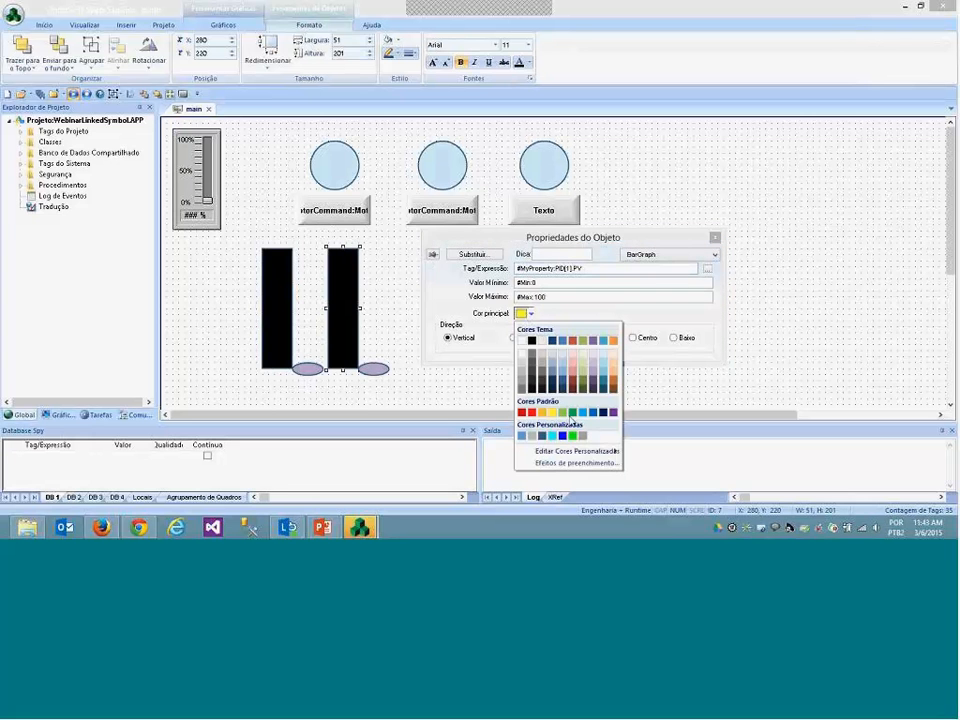
pyautogui.click(572, 413)
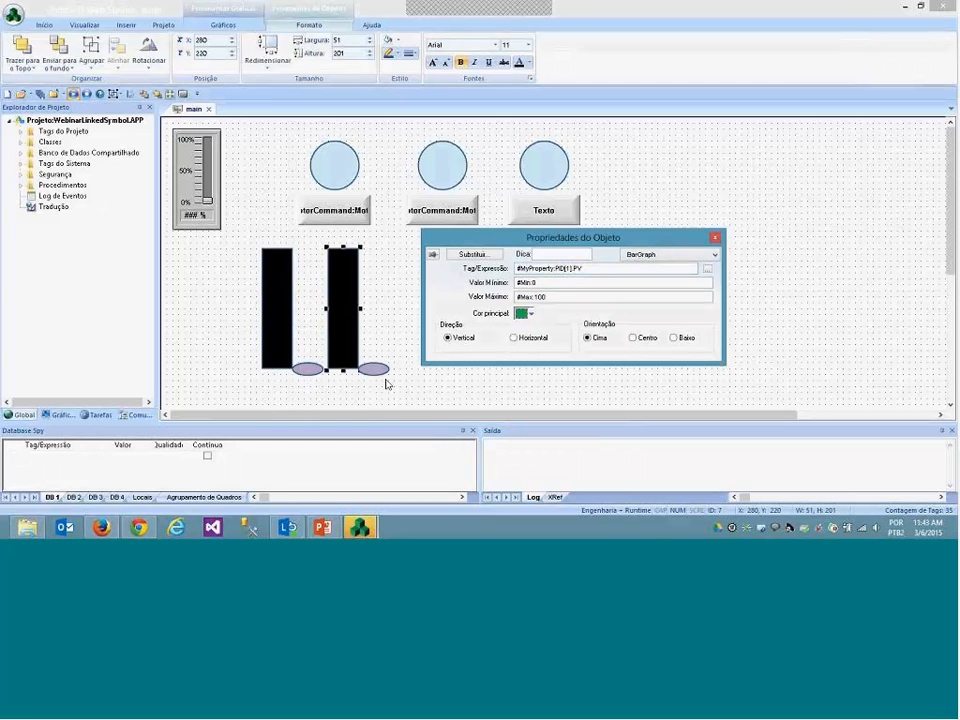
# Change the copied ellipse's vertical tag expression to #MyProperty:PID[1].PV.
pyautogui.click(375, 368)
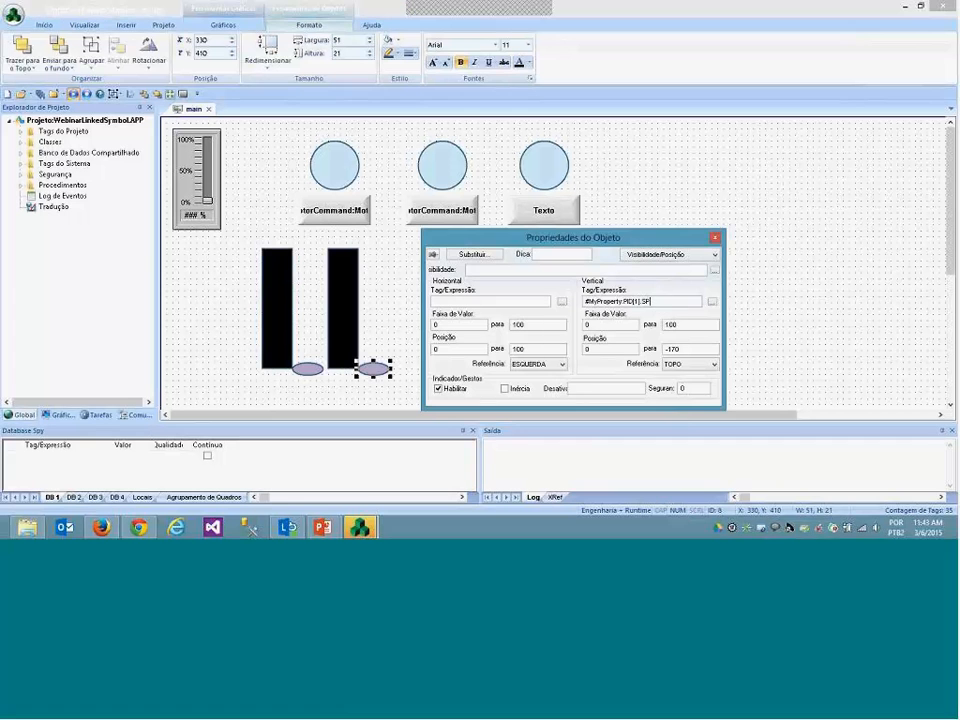
pyautogui.press('BackSpace')
pyautogui.press('BackSpace')
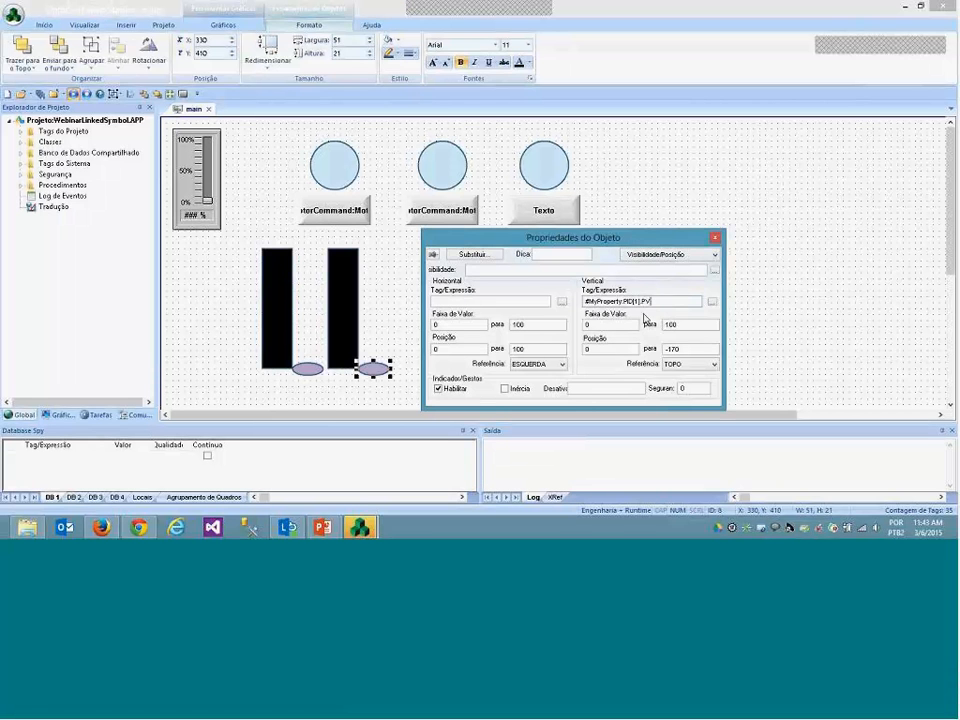
# Duplicate the second bar together with its ellipse and place the copy just to its right, at about X 390.
pyautogui.click(420, 387)
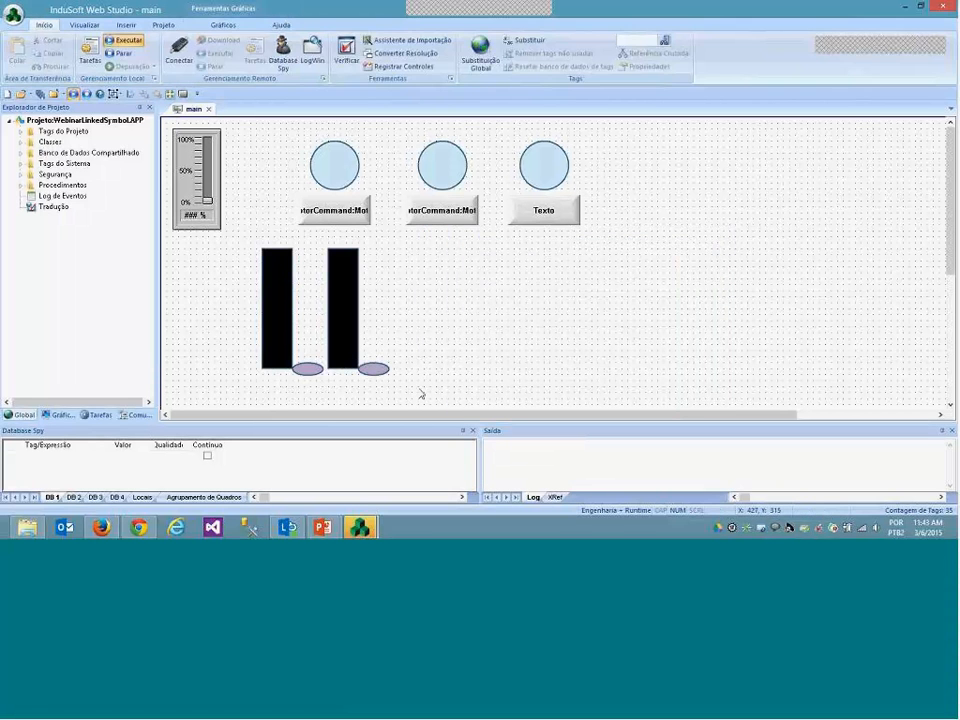
pyautogui.moveTo(420, 389); pyautogui.dragTo(317, 242)
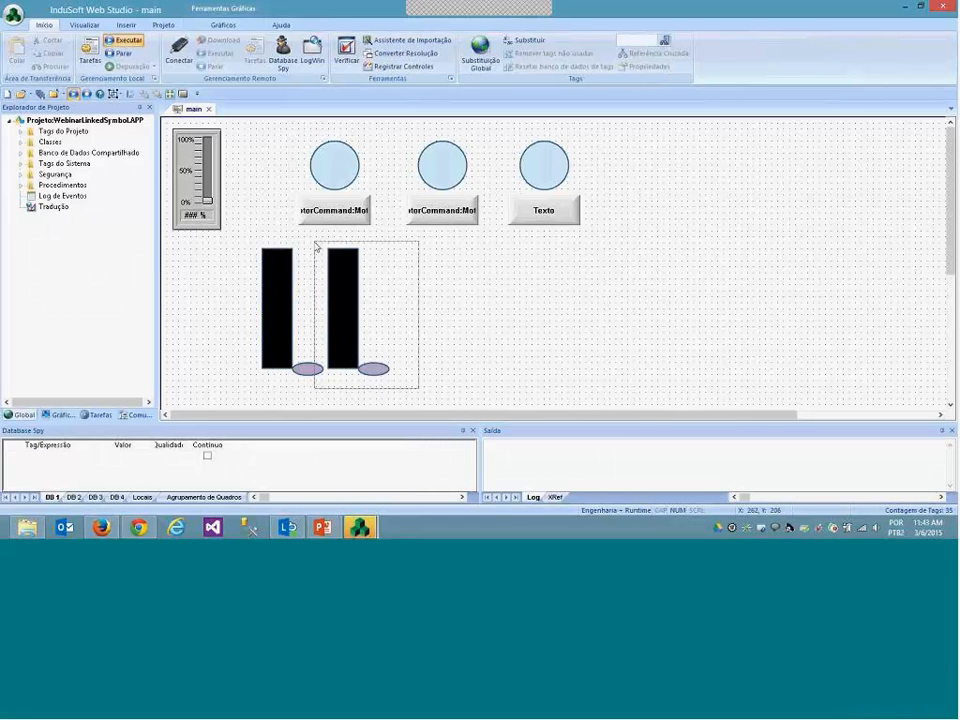
pyautogui.moveTo(350, 297); pyautogui.dragTo(407, 300)
# Set the third bar's main colour to red and its tag expression to #MyProperty:PID[1].MV.
pyautogui.doubleClick(405, 300)
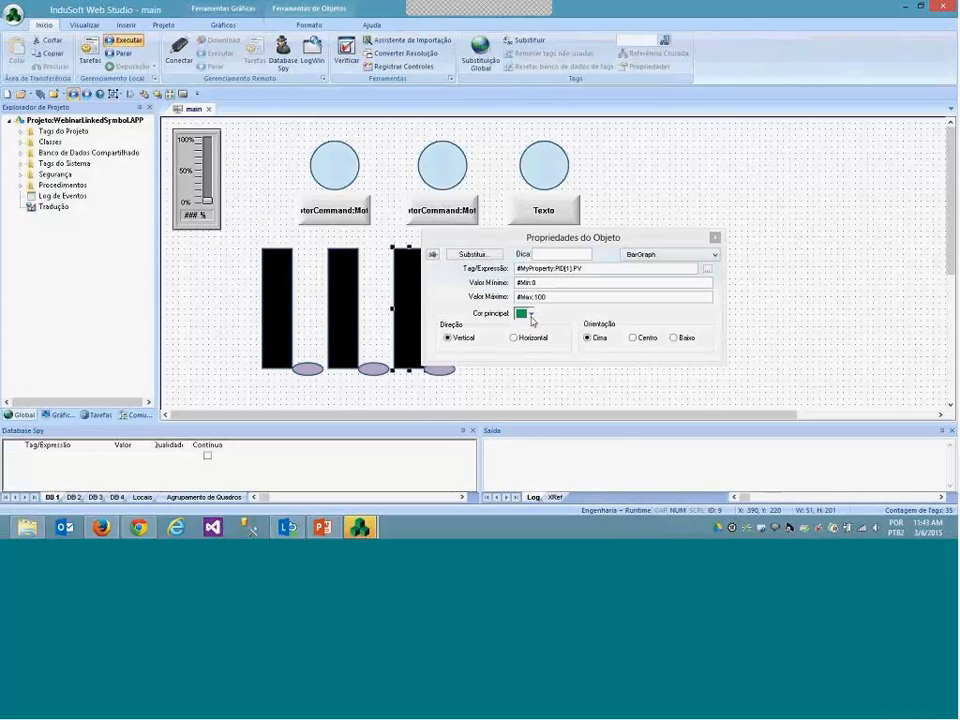
pyautogui.click(530, 315)
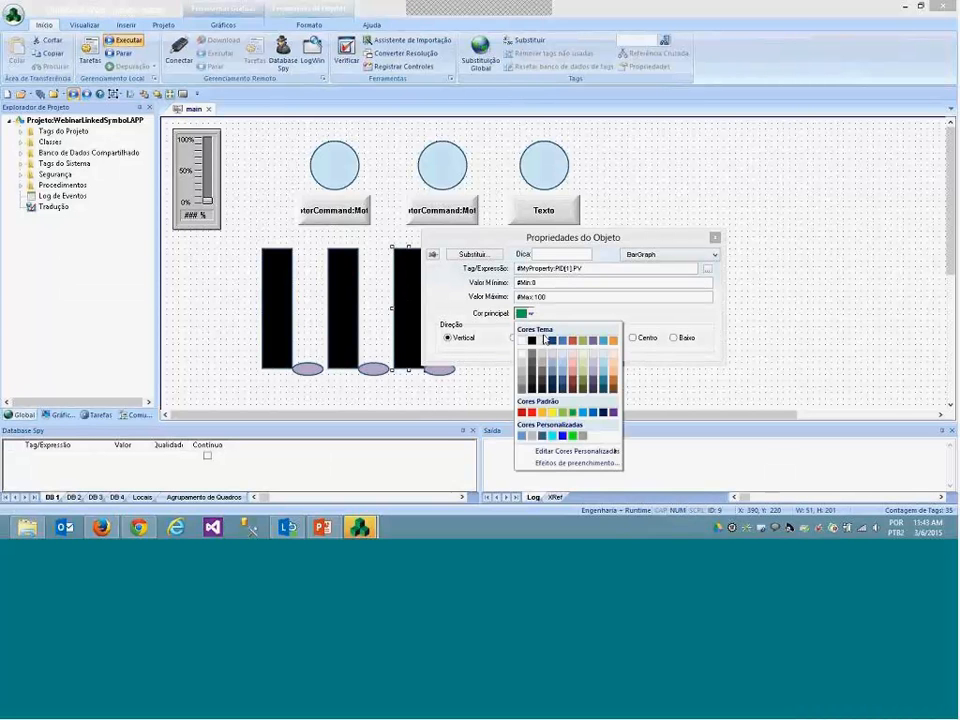
pyautogui.click(531, 412)
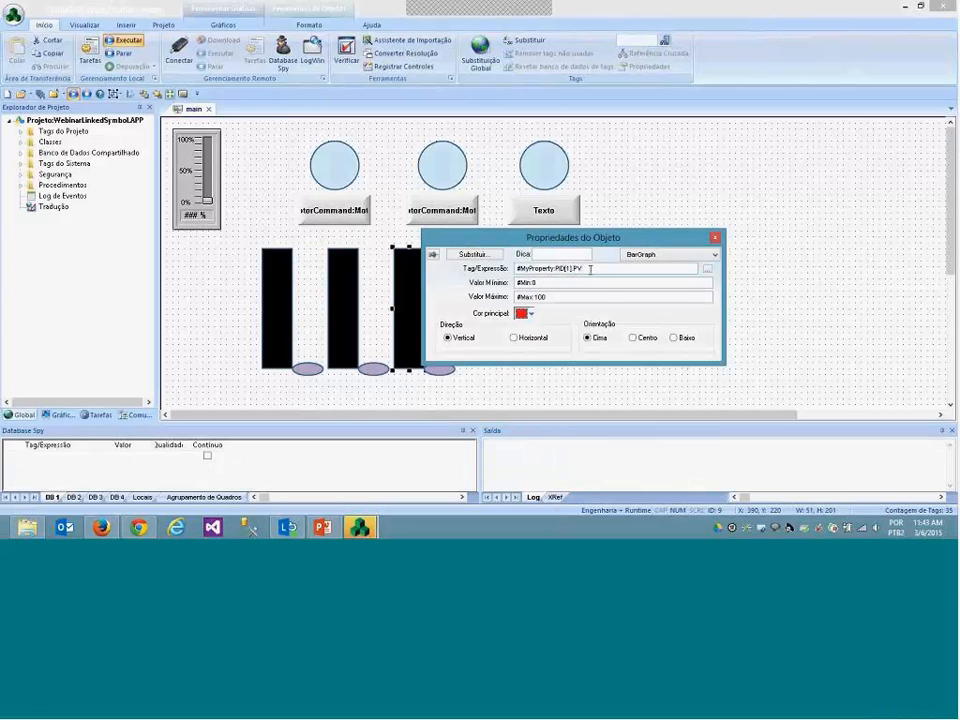
pyautogui.click(590, 269)
pyautogui.press('BackSpace')
pyautogui.press('BackSpace')
pyautogui.write('M')
# Change the third ellipse's vertical tag expression to #MyProperty:PID[1].MV and close its properties.
pyautogui.click(677, 300)
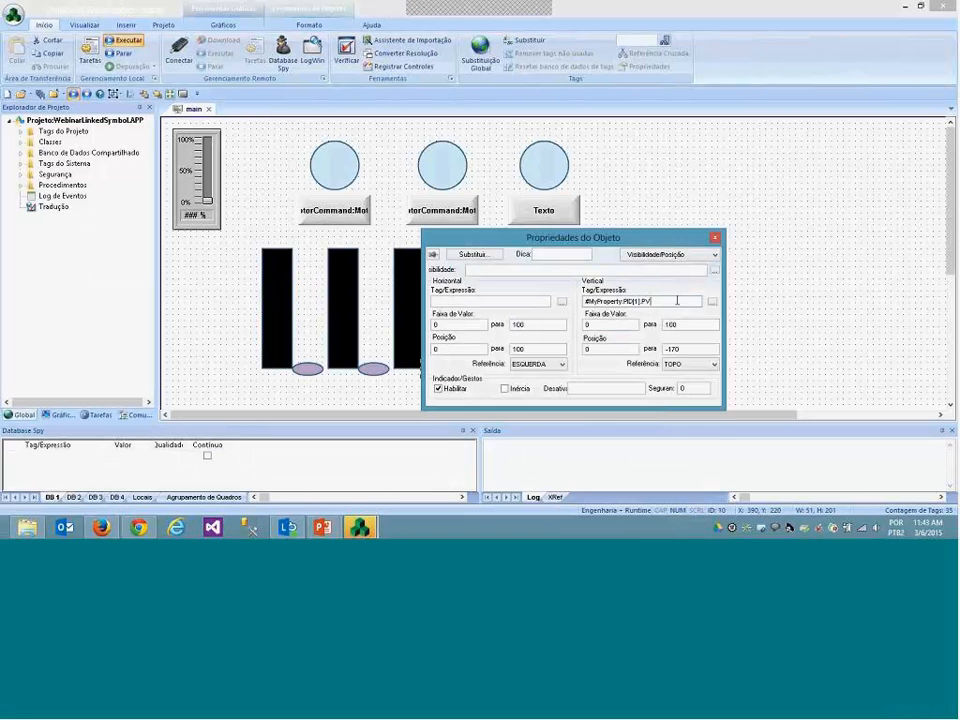
pyautogui.press('BackSpace')
pyautogui.write('MV')
pyautogui.press('Return')
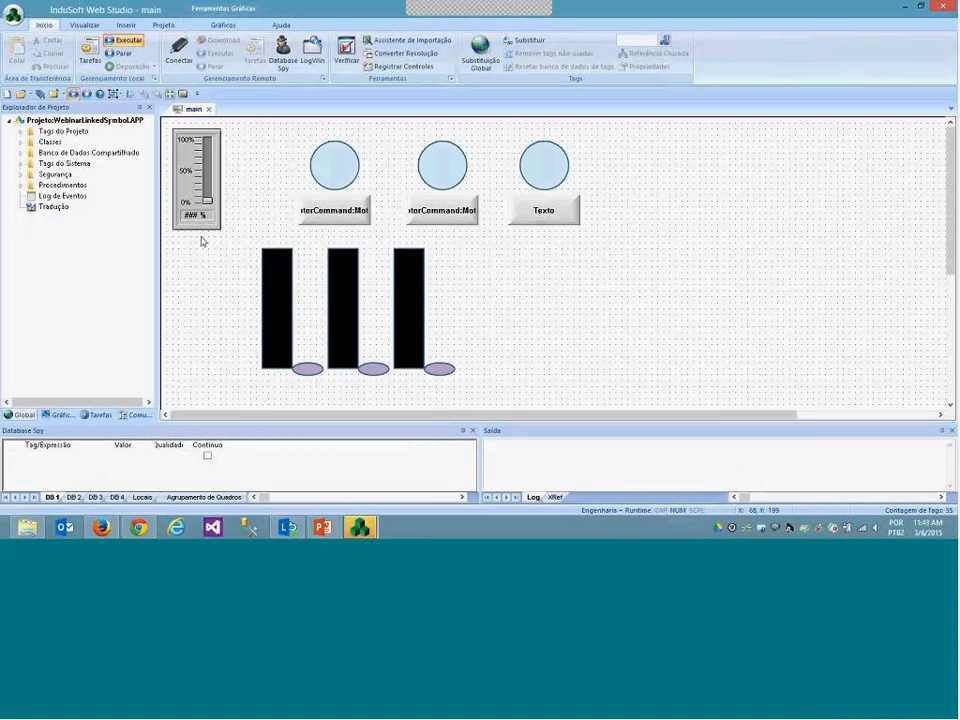
# Create a linked symbol named MyPID from the three bars and their ellipses, and close the main screen with its changes saved.
pyautogui.moveTo(241, 240); pyautogui.dragTo(491, 384)
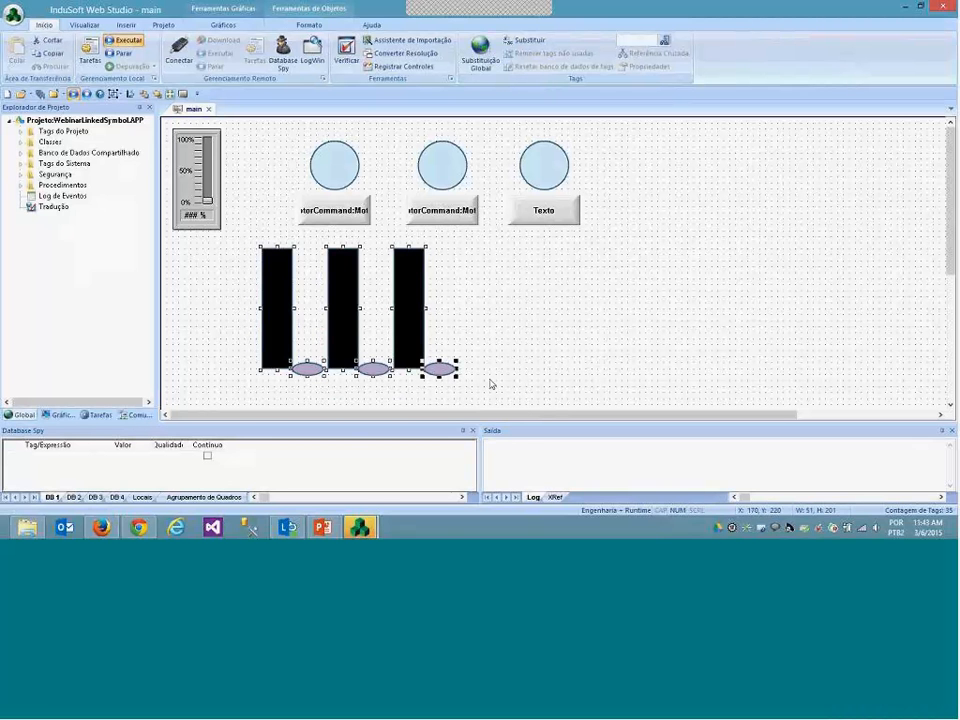
pyautogui.rightClick(355, 308)
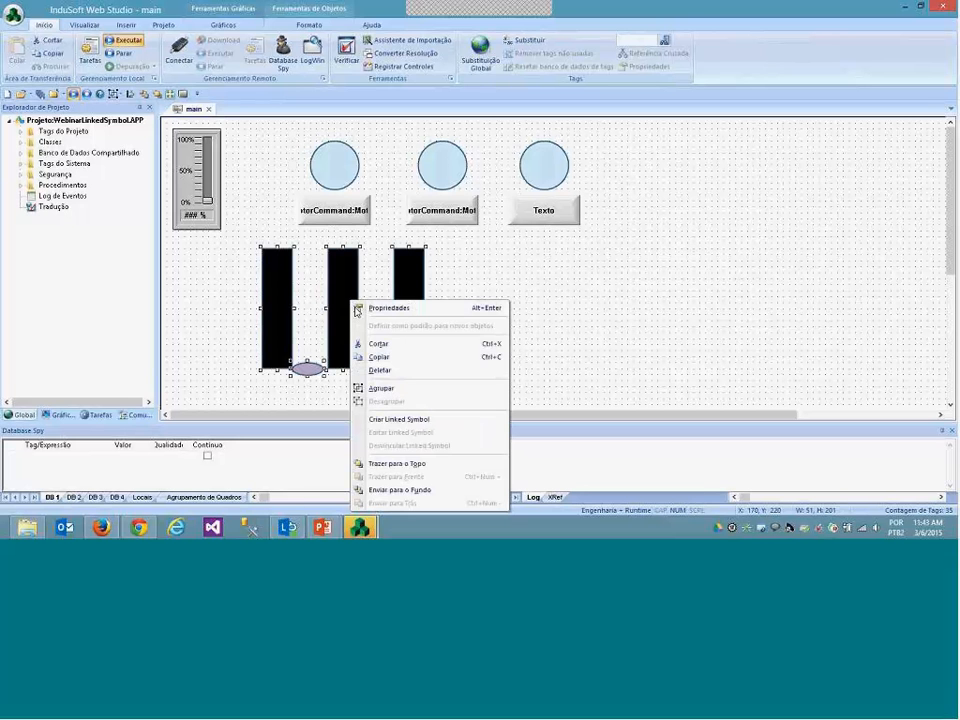
pyautogui.click(416, 426)
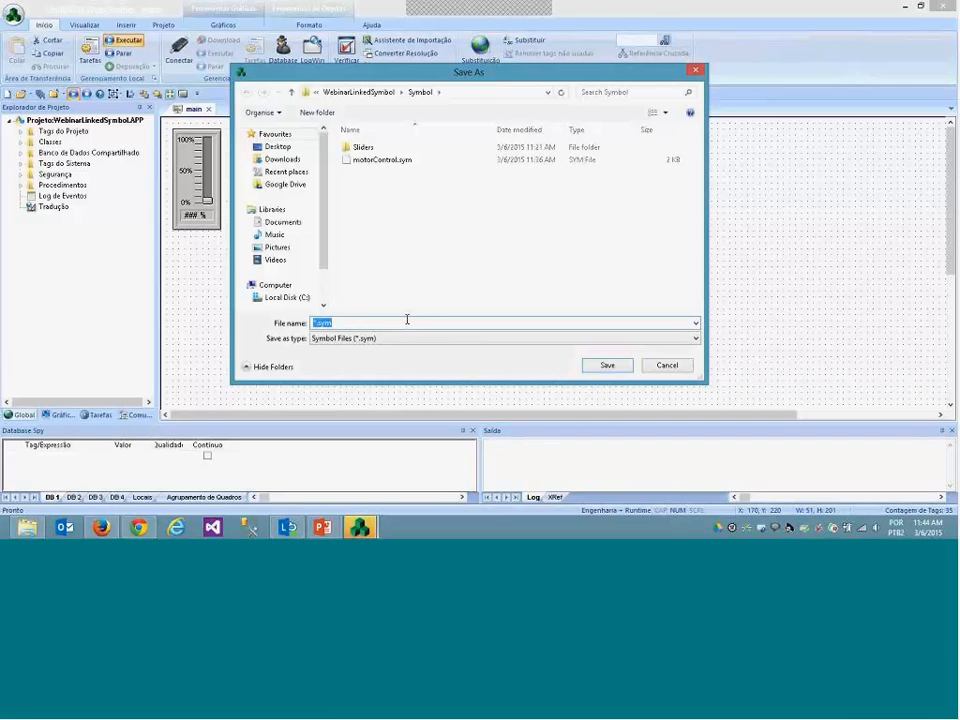
pyautogui.write('MyPID')
pyautogui.click(605, 365)
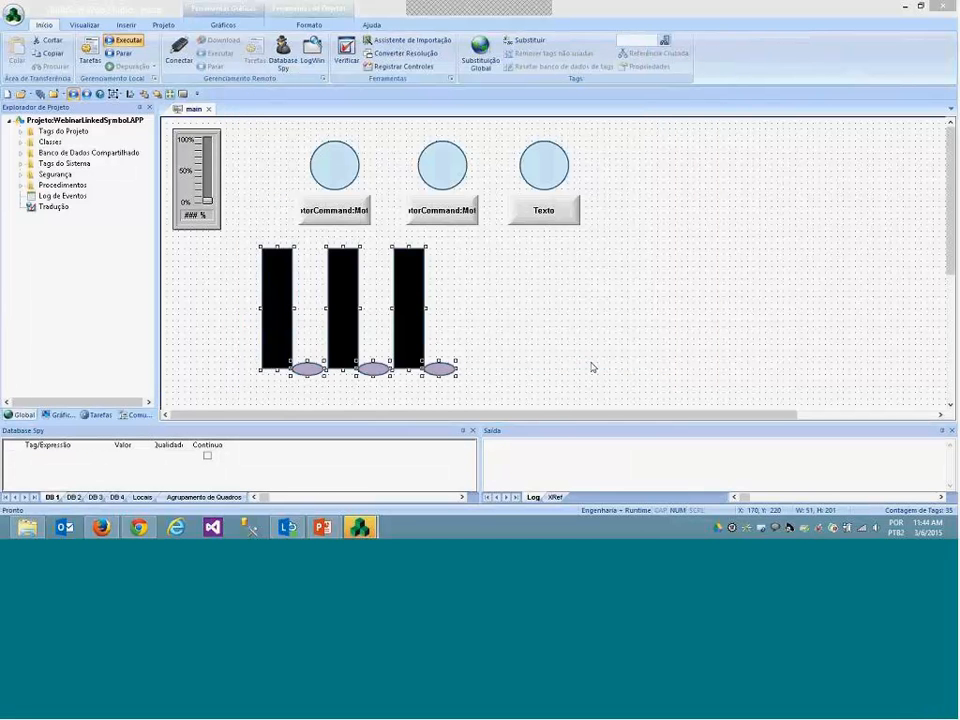
pyautogui.click(544, 343)
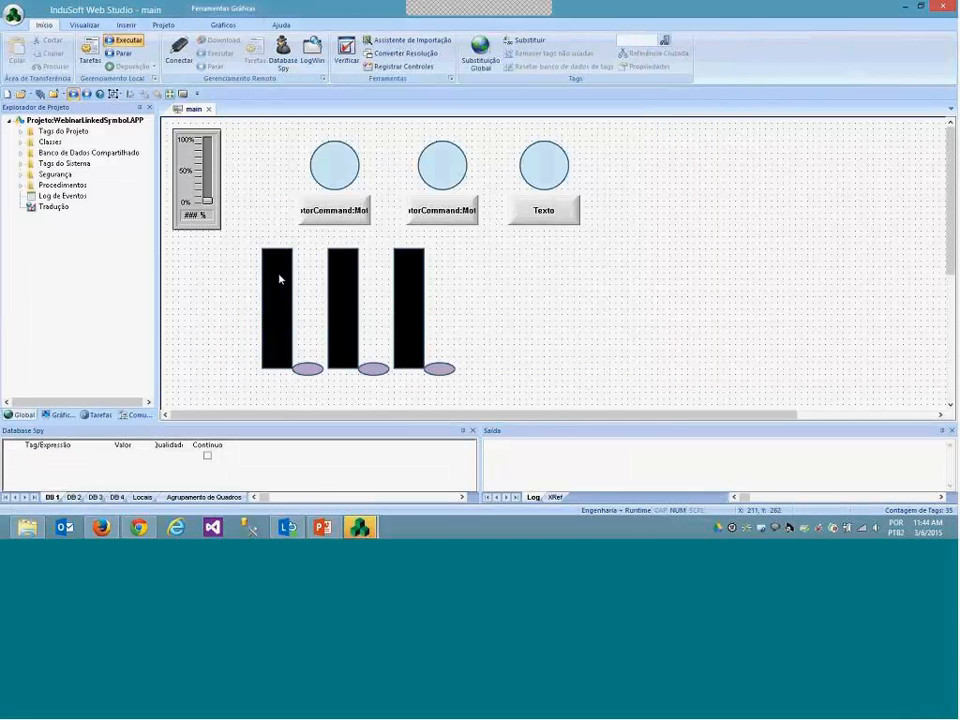
pyautogui.click(208, 111)
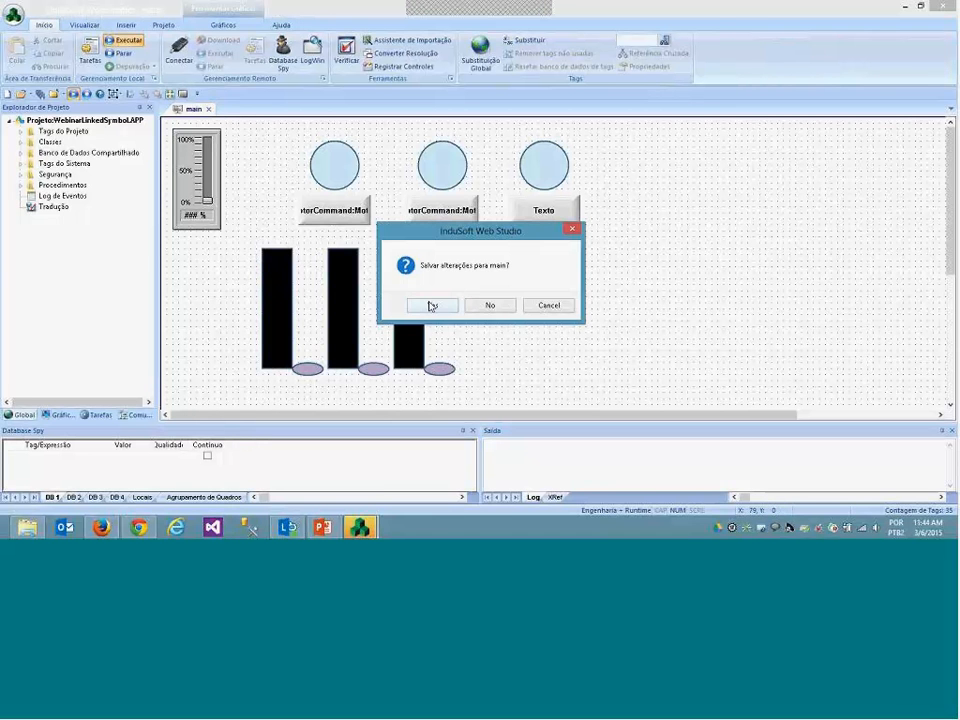
pyautogui.click(429, 304)
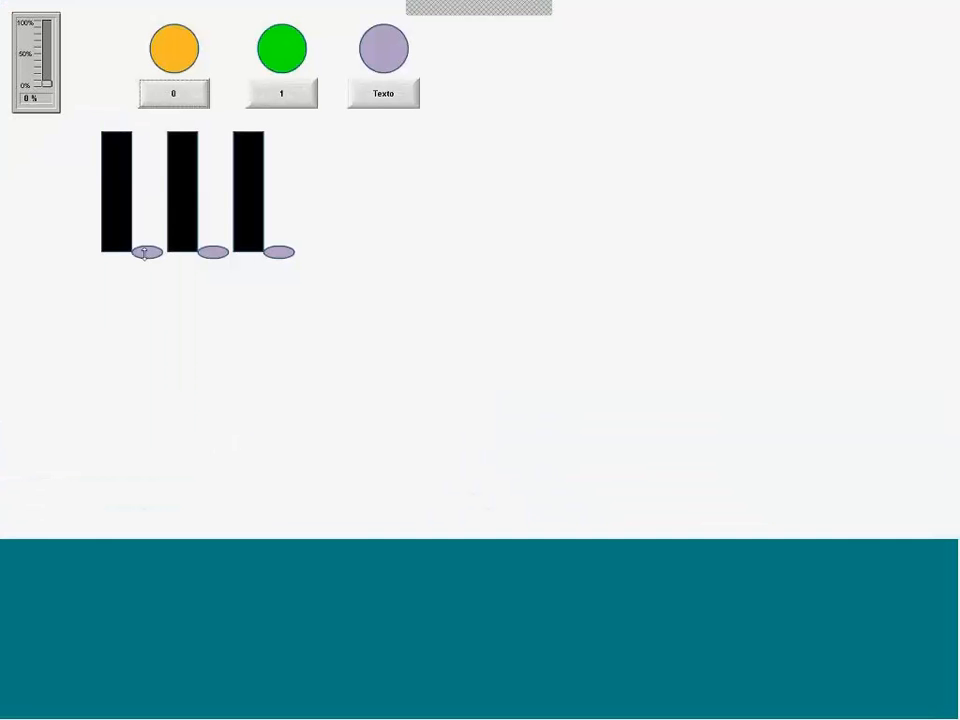
# Test the MyPID symbol in the running project by raising each of its three sliders, and return to the development environment.
pyautogui.moveTo(146, 251); pyautogui.dragTo(150, 225)
pyautogui.moveTo(212, 251); pyautogui.dragTo(212, 164)
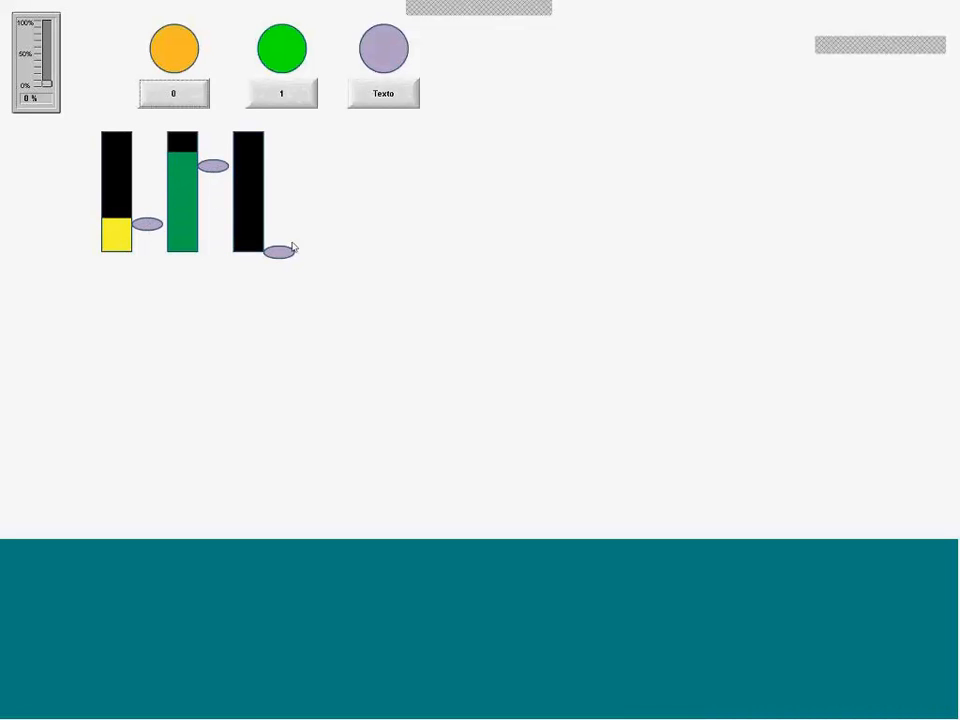
pyautogui.moveTo(287, 250); pyautogui.dragTo(277, 215)
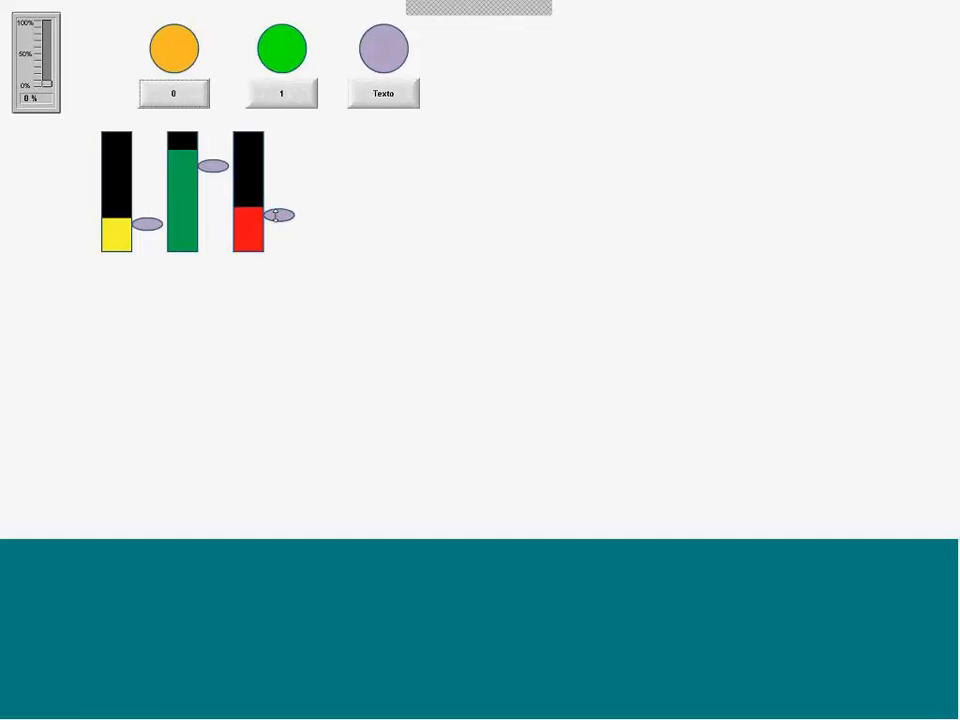
pyautogui.hotkey('alt', 'Tab')
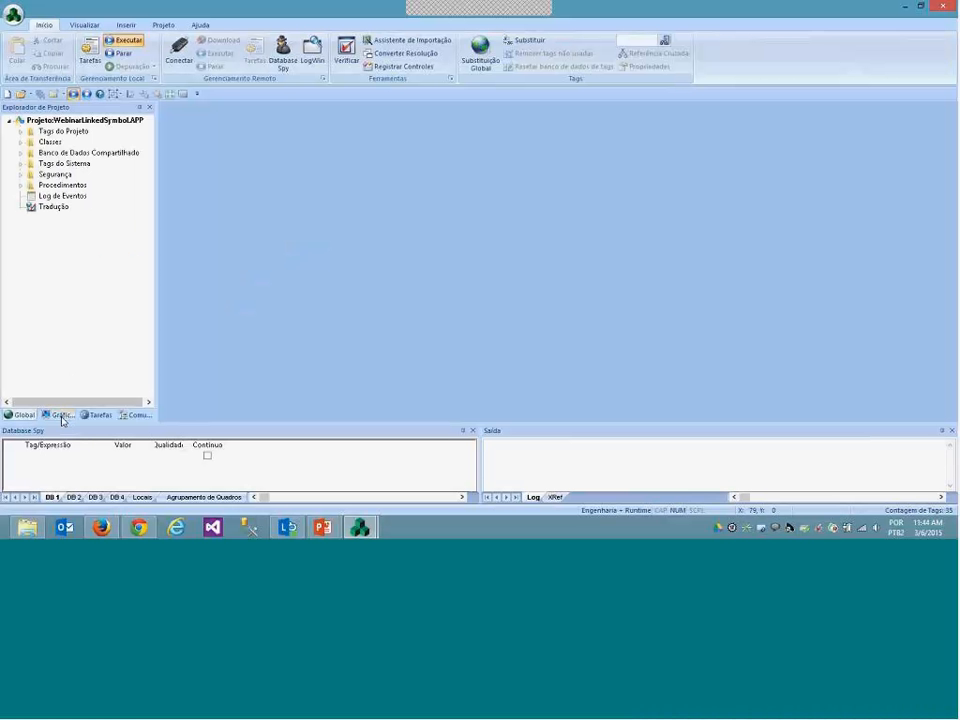
# Reopen the main screen and check the MyProperty value in the MyPID symbol's properties.
pyautogui.click(61, 416)
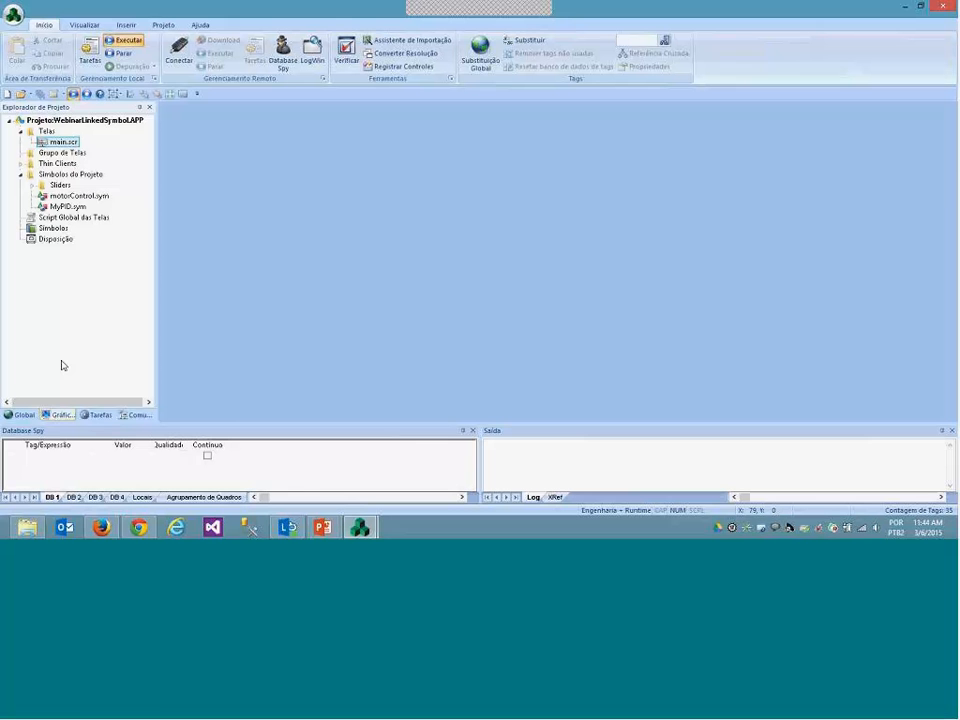
pyautogui.doubleClick(59, 143)
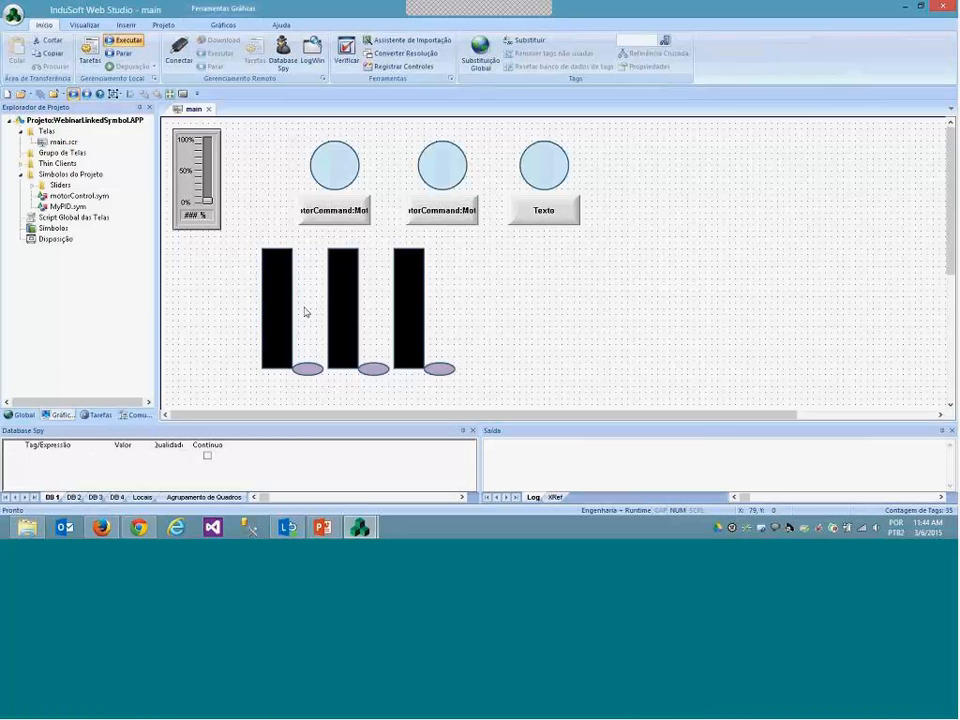
pyautogui.doubleClick(290, 305)
pyautogui.moveTo(551, 229); pyautogui.dragTo(238, 420)
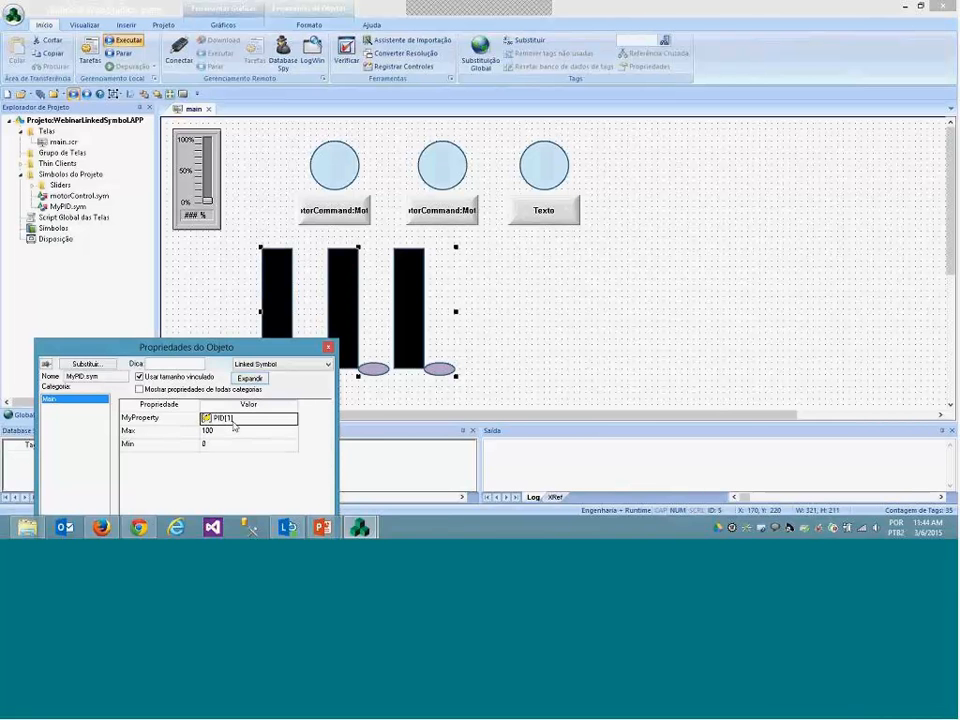
pyautogui.write(']')
pyautogui.click(535, 338)
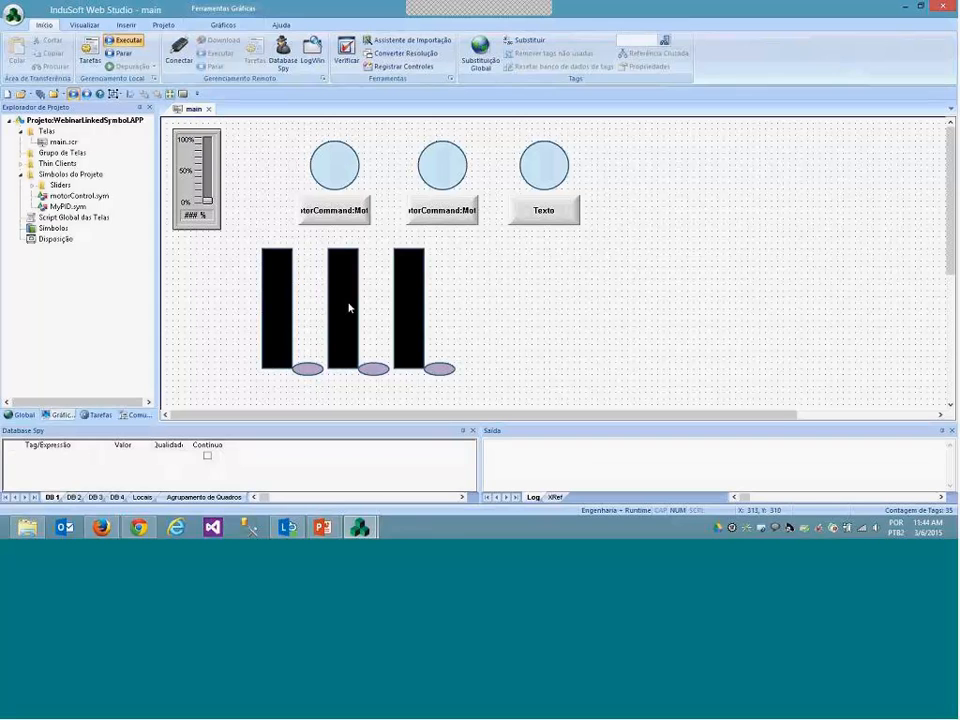
# Duplicate the MyPID symbol and place the copy to the right of the original, at about X 530, Y 210.
pyautogui.click(347, 310)
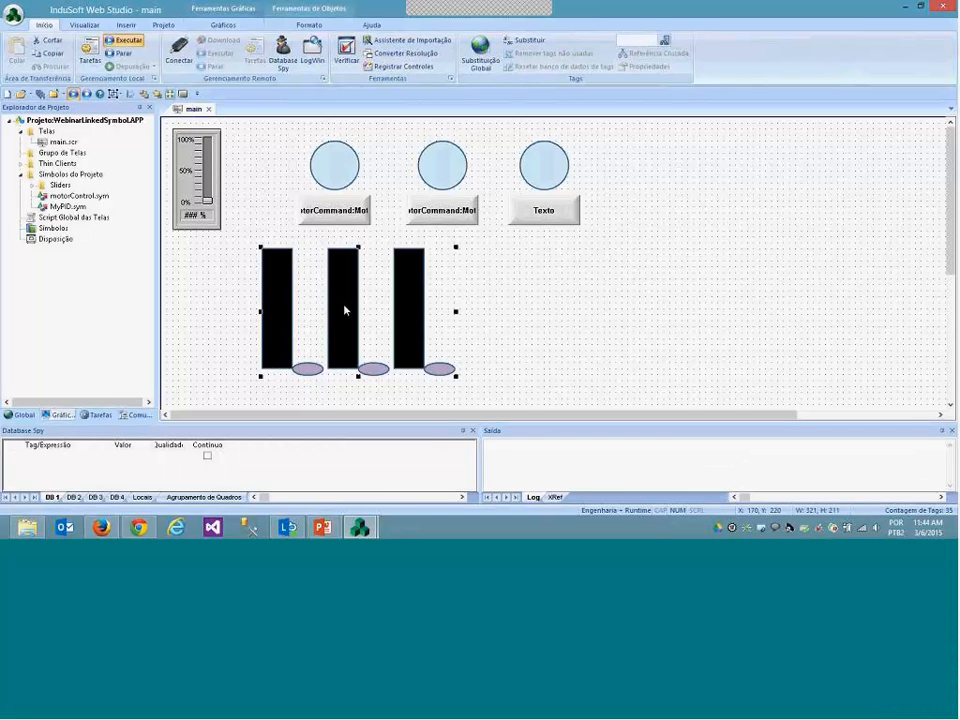
pyautogui.doubleClick(344, 310)
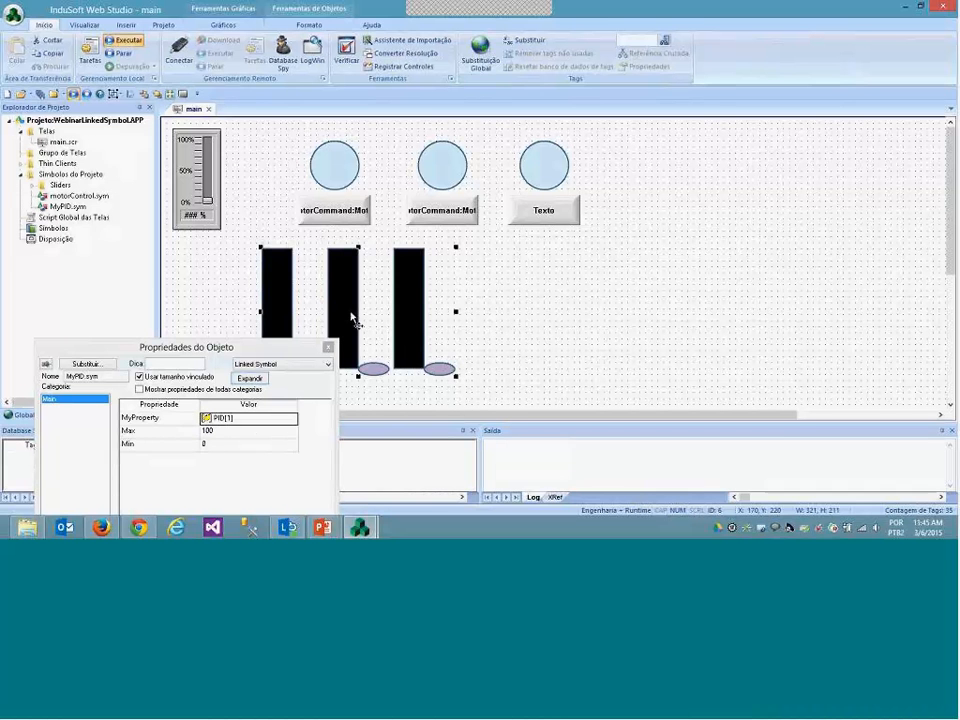
pyautogui.moveTo(351, 318); pyautogui.dragTo(570, 321)
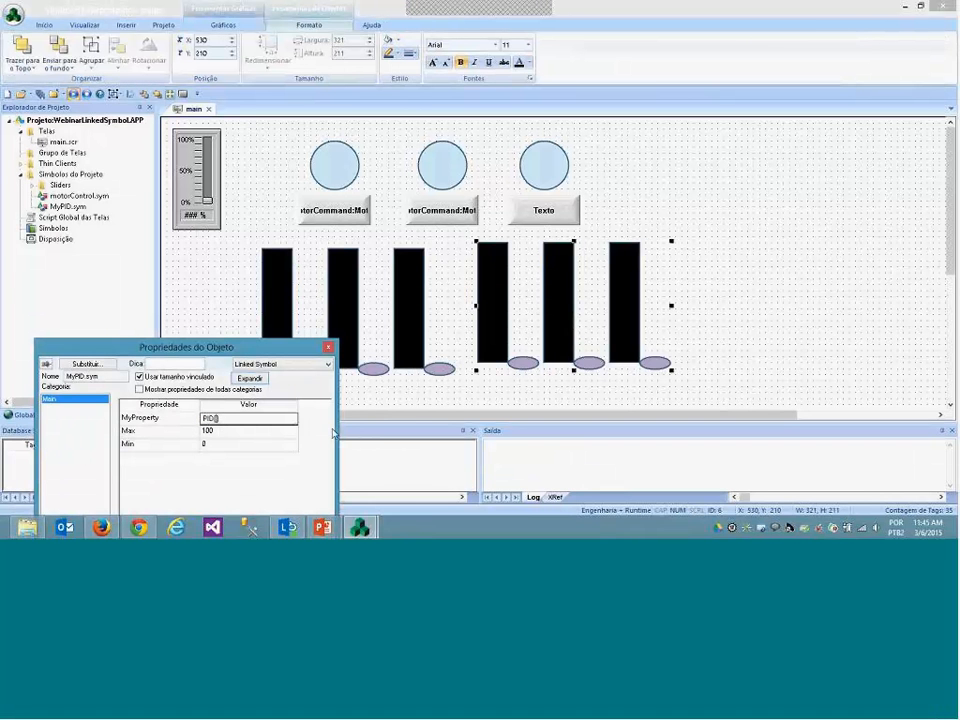
# Set the copied symbol's MyProperty to PID[2] and save the main screen.
pyautogui.write('2')
pyautogui.press('Return')
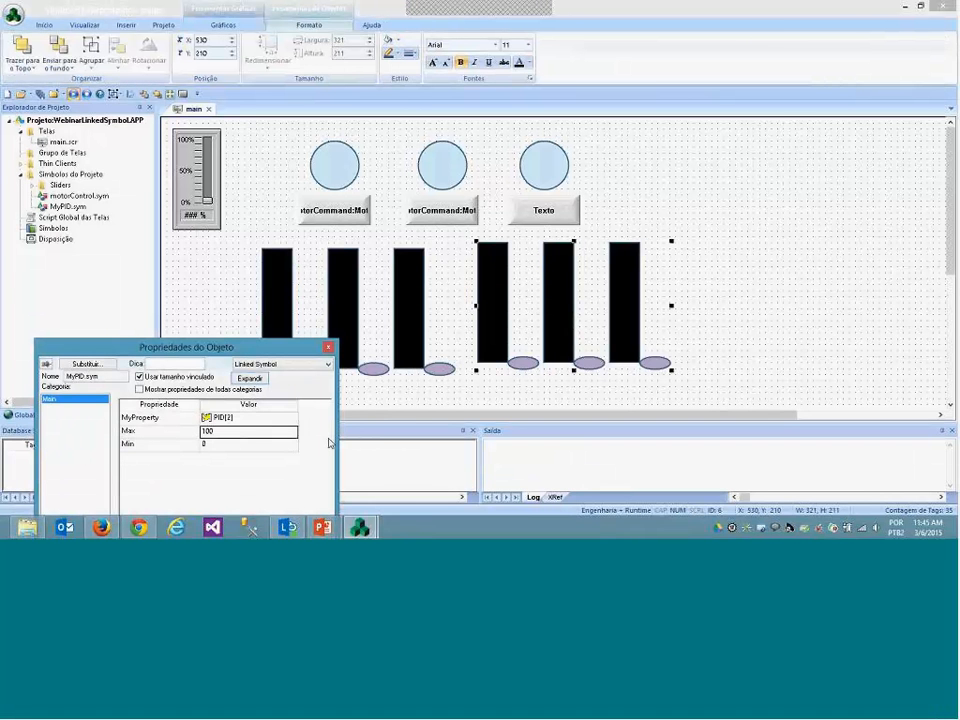
pyautogui.click(200, 285)
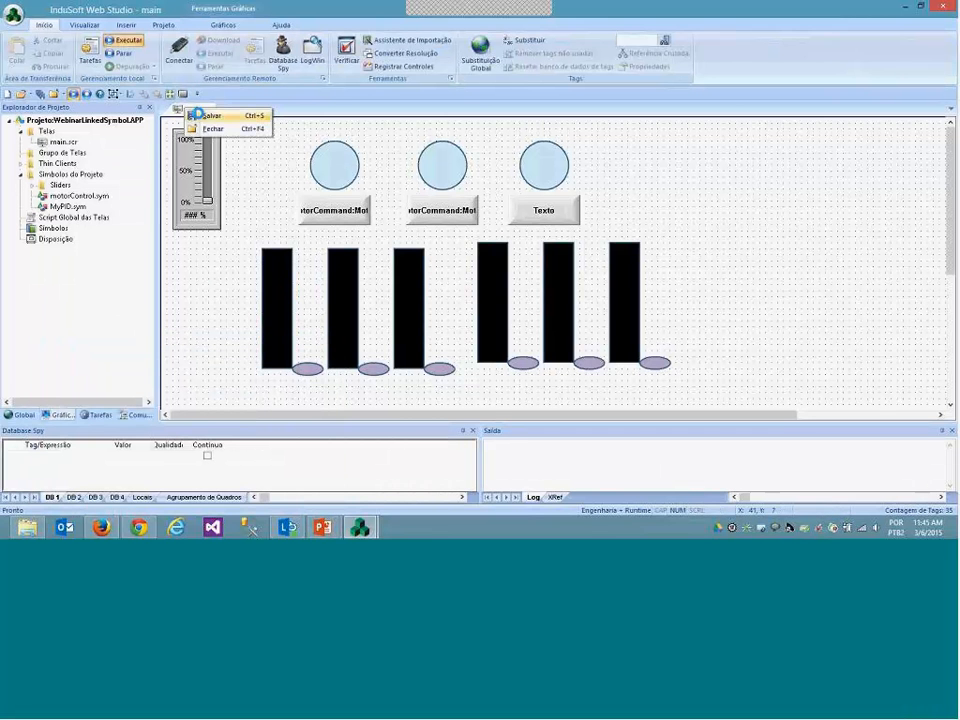
# Switch to the running project, test the second MyPID symbol by raising its three sliders, and return to the development environment.
pyautogui.moveTo(360, 527)
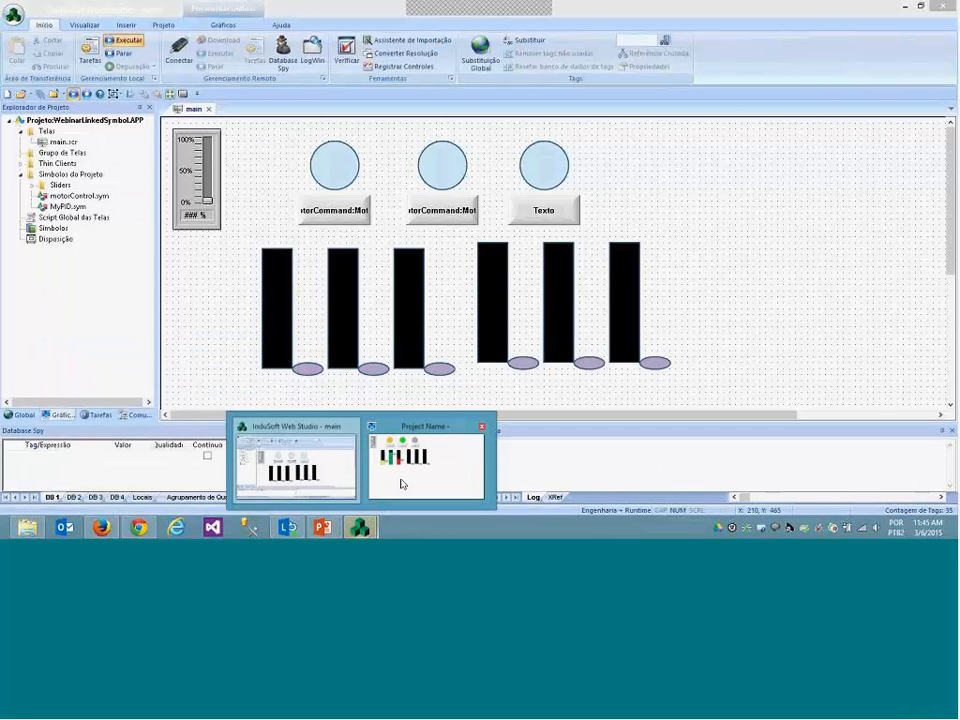
pyautogui.click(431, 458)
pyautogui.moveTo(362, 246); pyautogui.dragTo(363, 150)
pyautogui.moveTo(428, 246); pyautogui.dragTo(430, 213)
pyautogui.moveTo(494, 246); pyautogui.dragTo(496, 149)
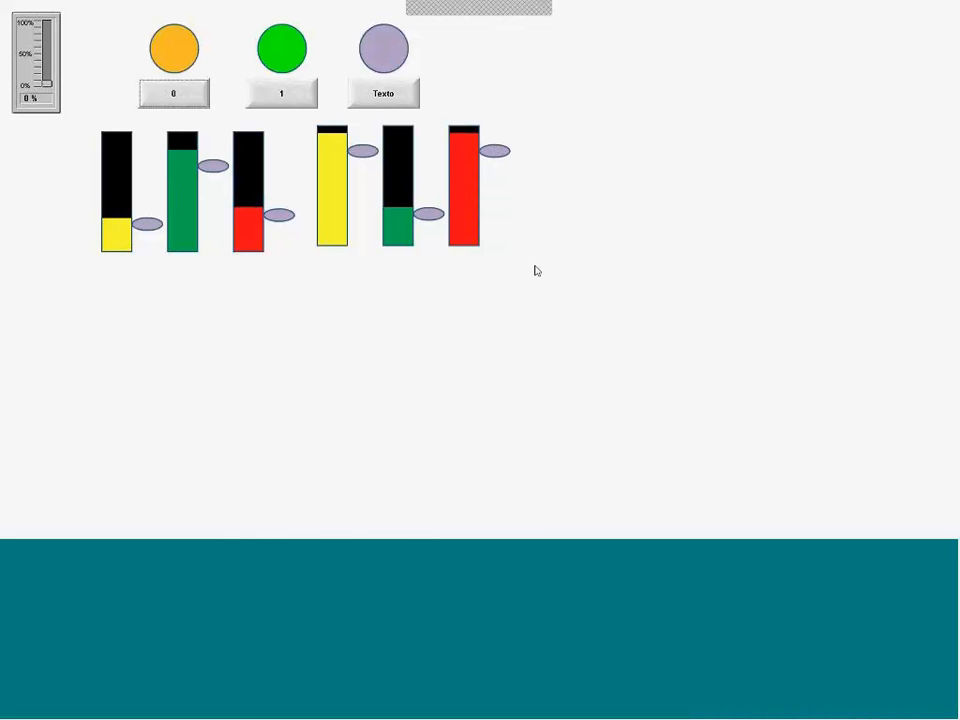
pyautogui.hotkey('alt', 'Tab')
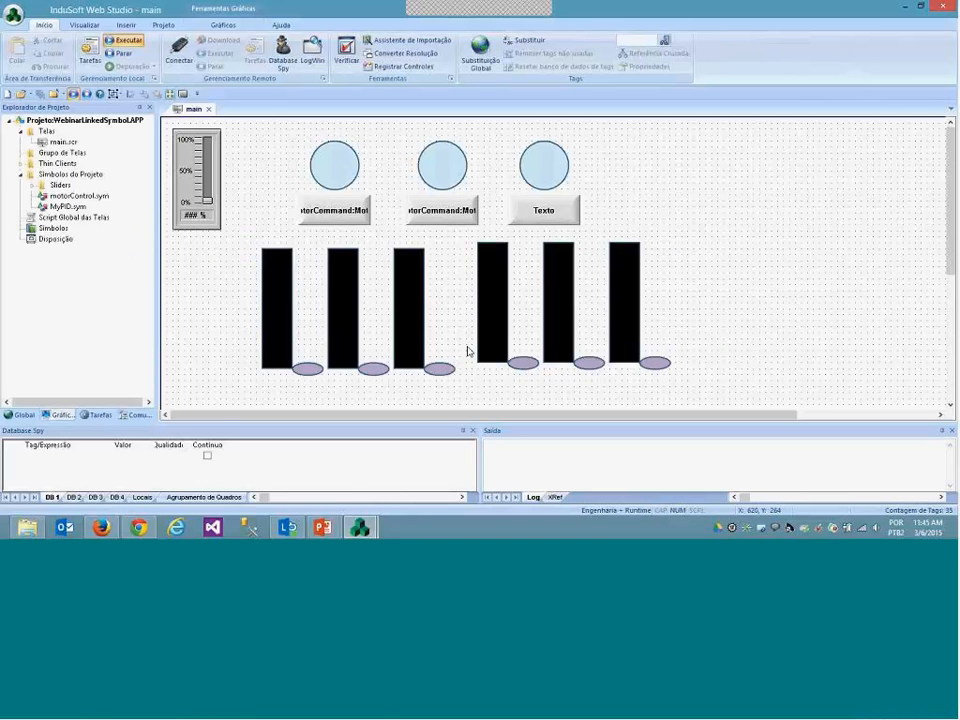
# Switch to the PowerPoint slide show and advance to the Linked Symbols – Design slide with the custom property examples.
pyautogui.moveTo(325, 527)
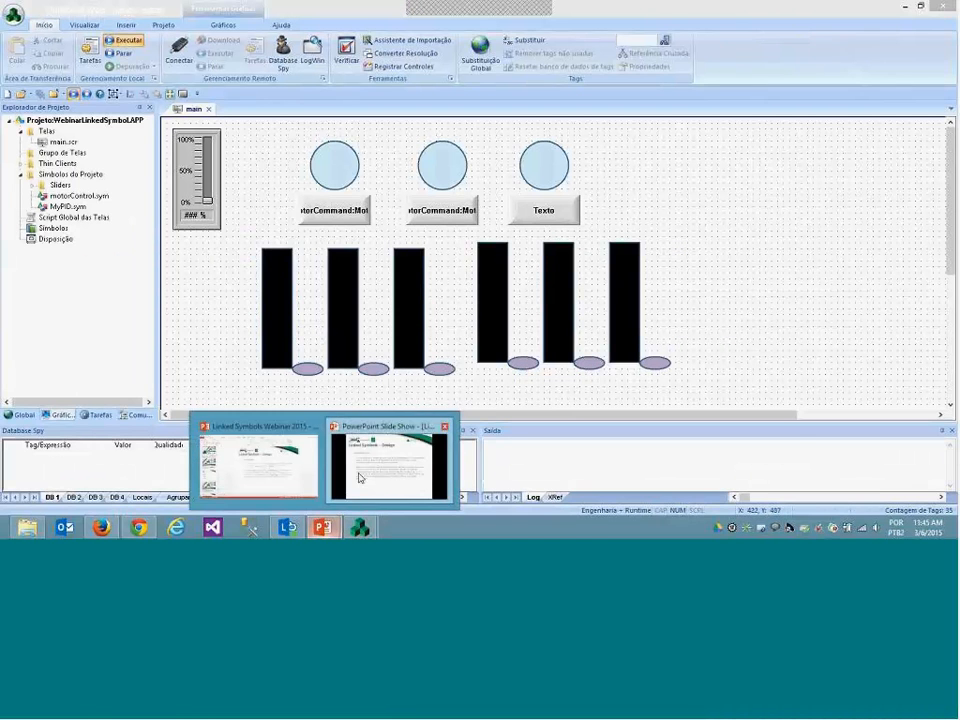
pyautogui.click(390, 455)
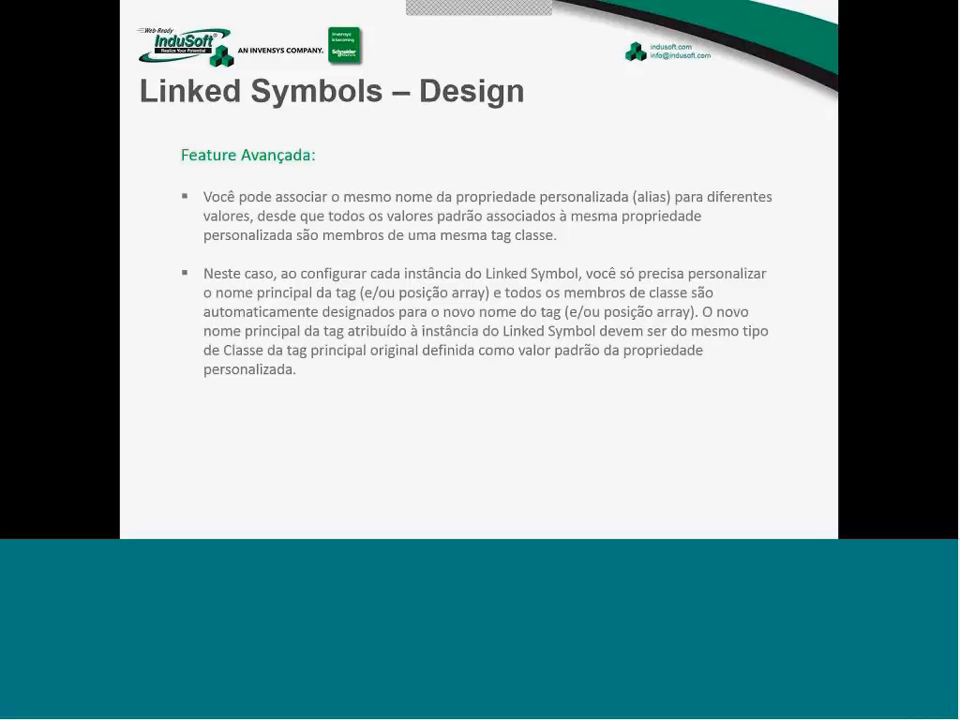
pyautogui.press('Right')
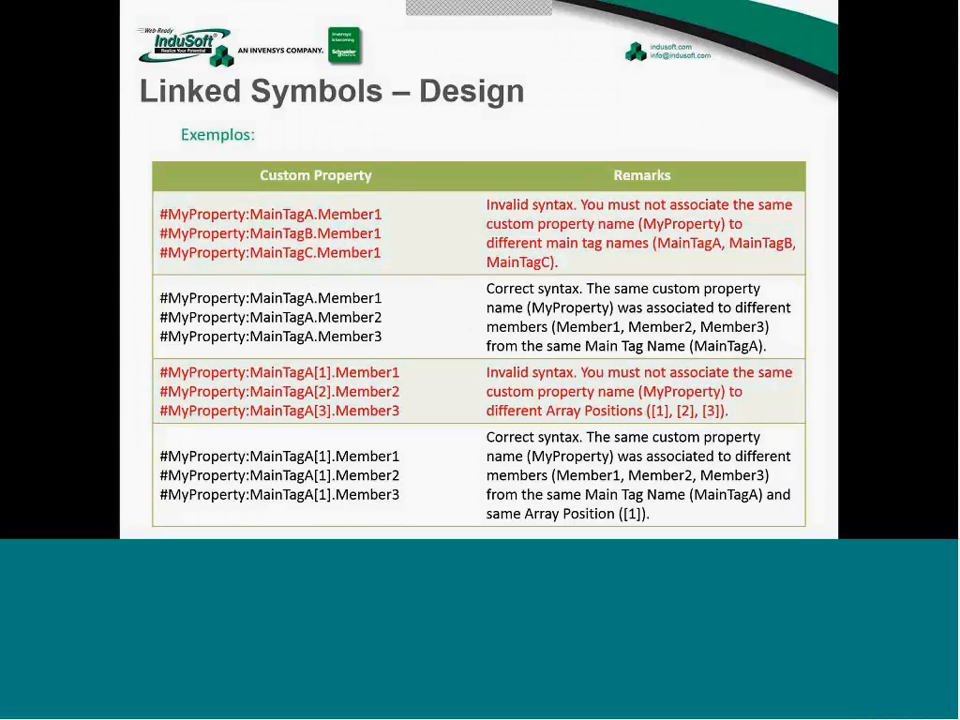